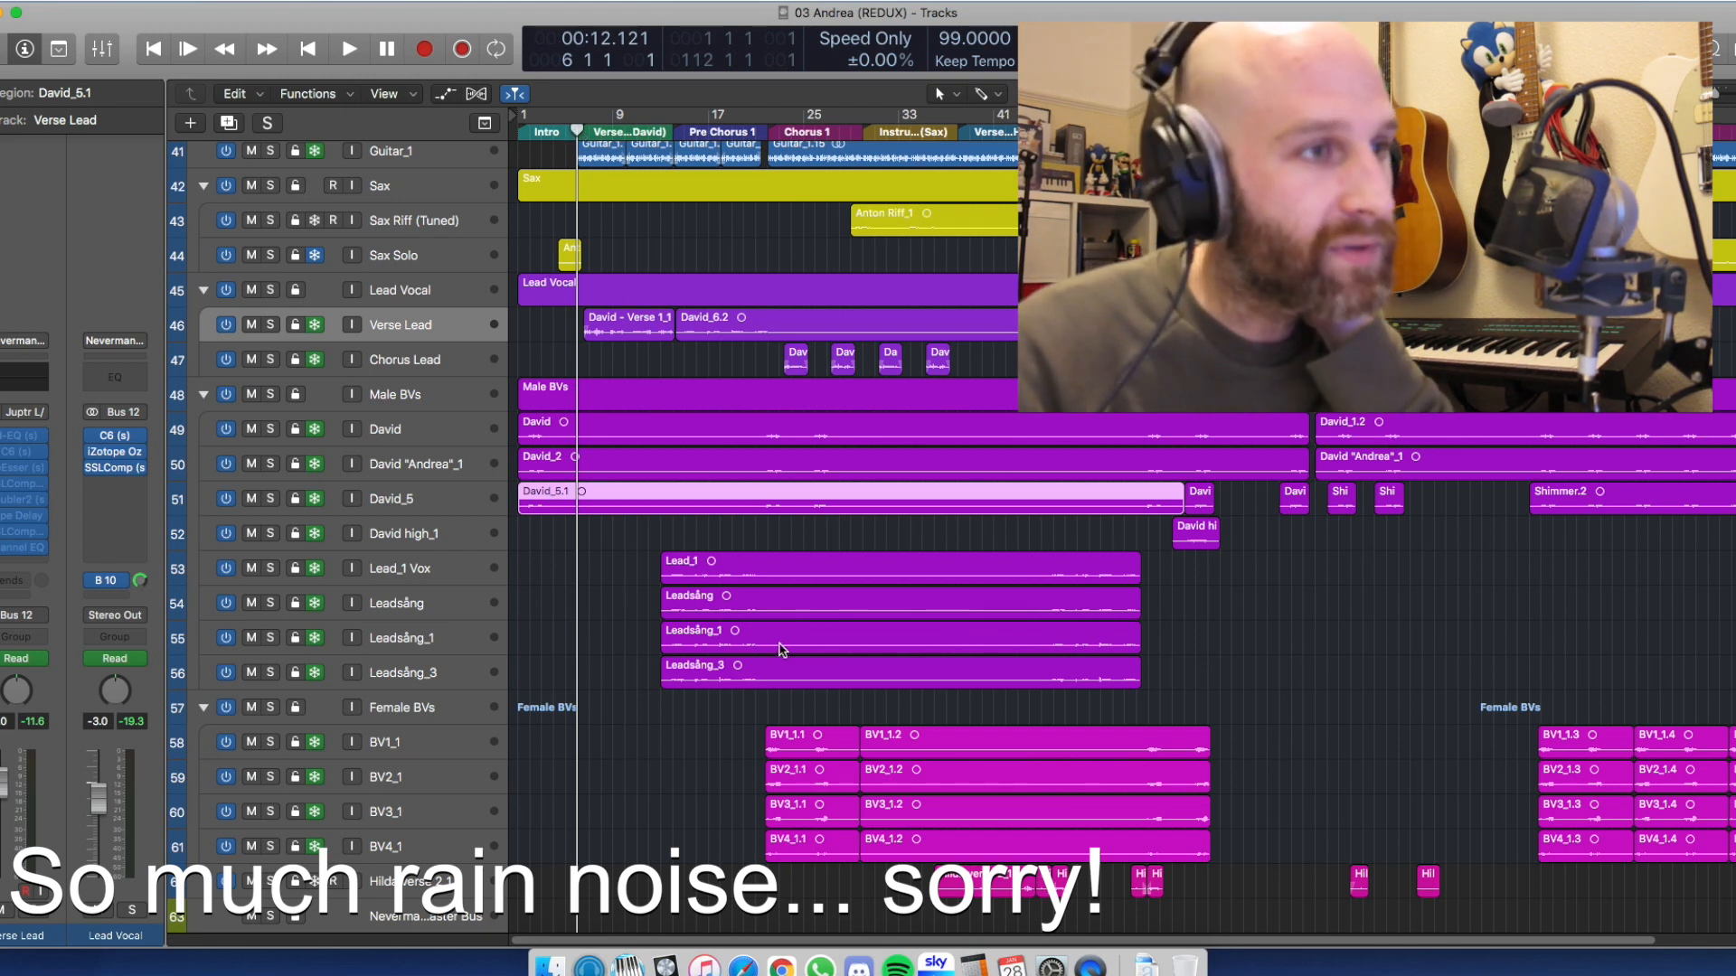
Look over the male backing vocal regions around Chorus 1
{"action": "scroll", "coordinate": [756, 586], "scroll_direction": "down", "scroll_amount": 2}
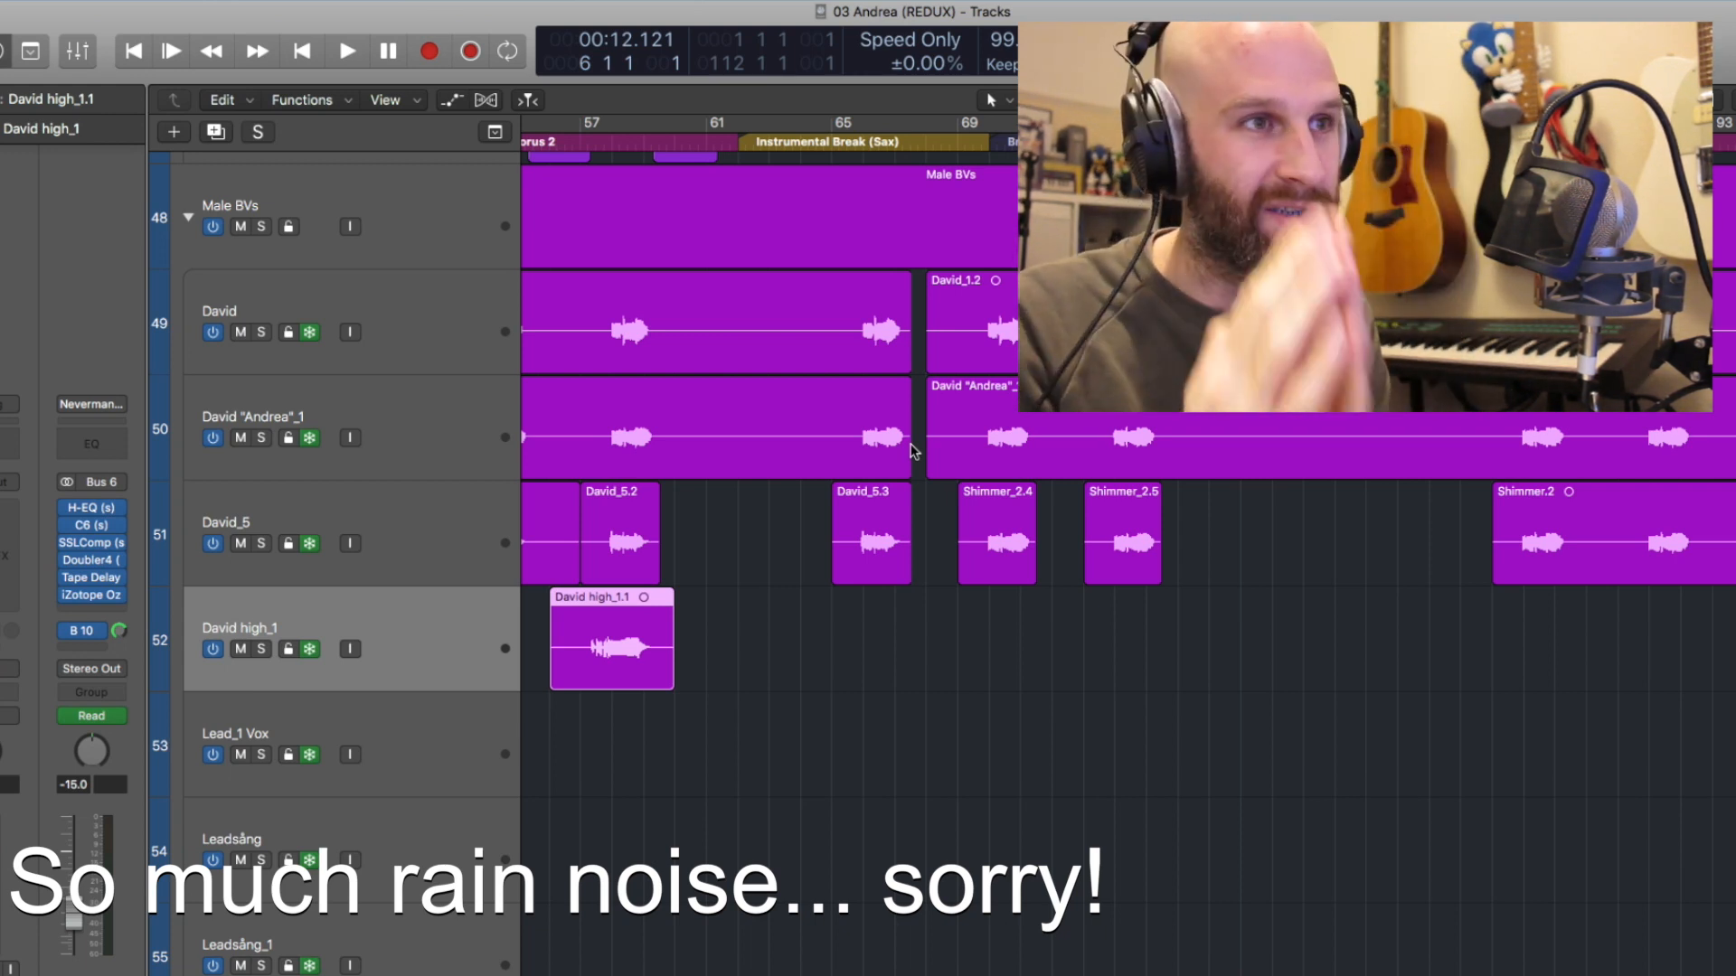
{"action": "scroll", "coordinate": [913, 449], "scroll_direction": "left", "scroll_amount": 20}
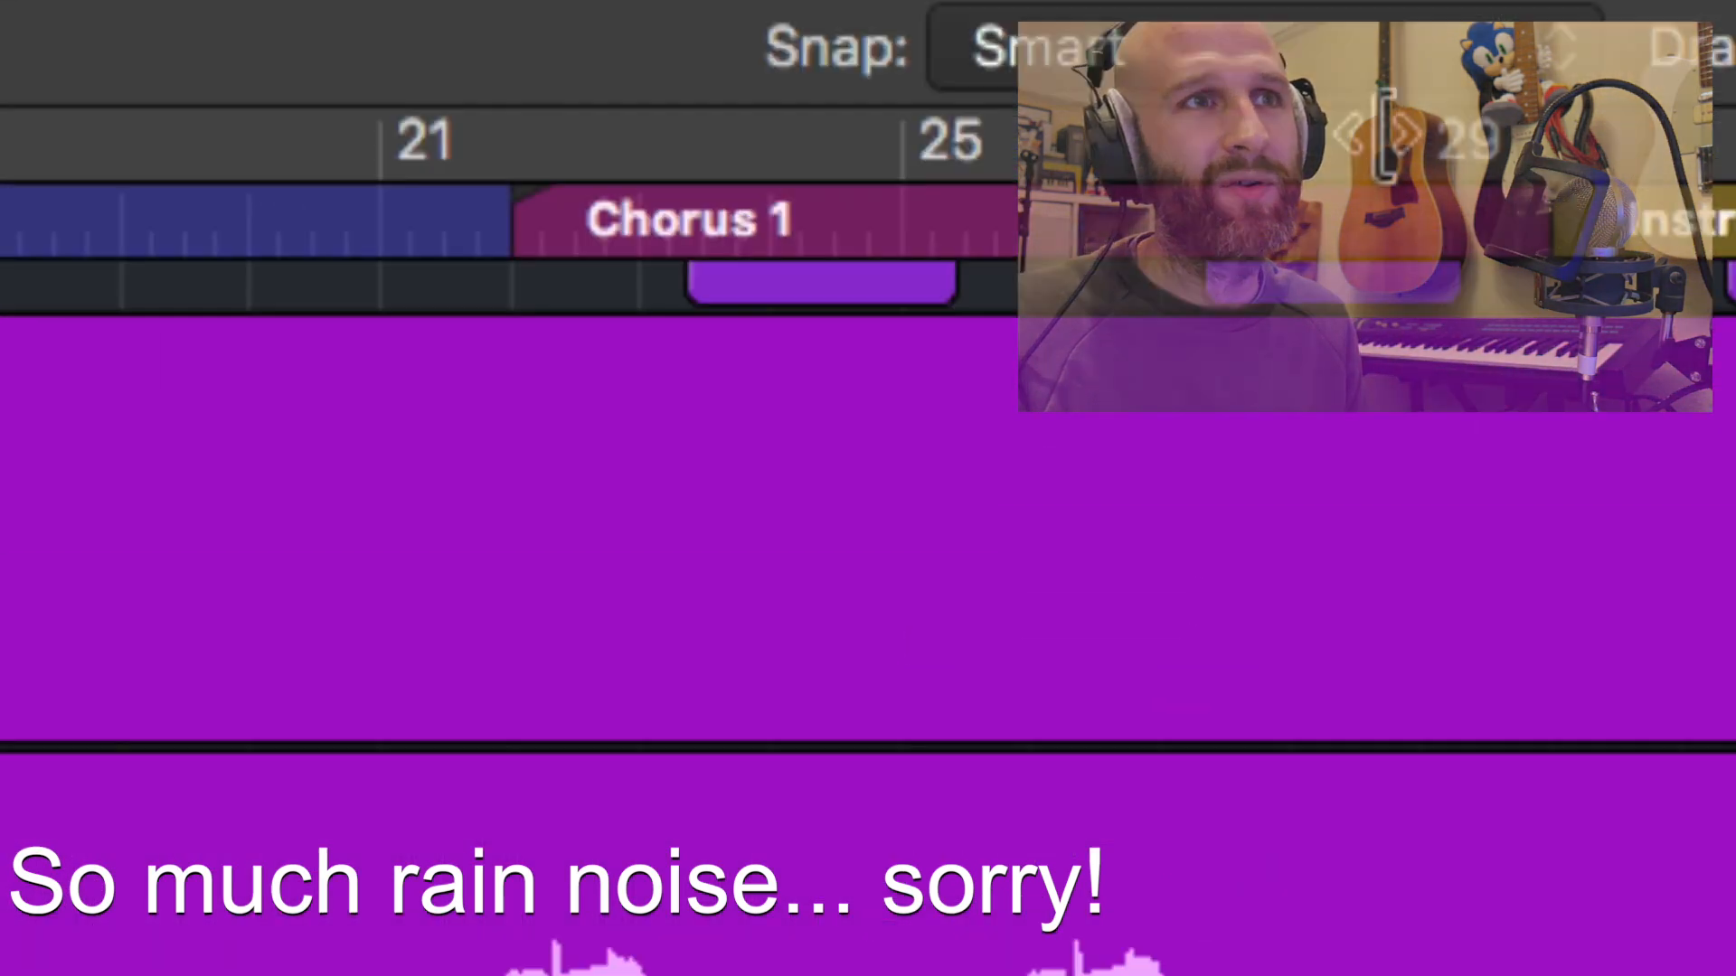
{"action": "mouse_move", "coordinate": [1299, 13]}
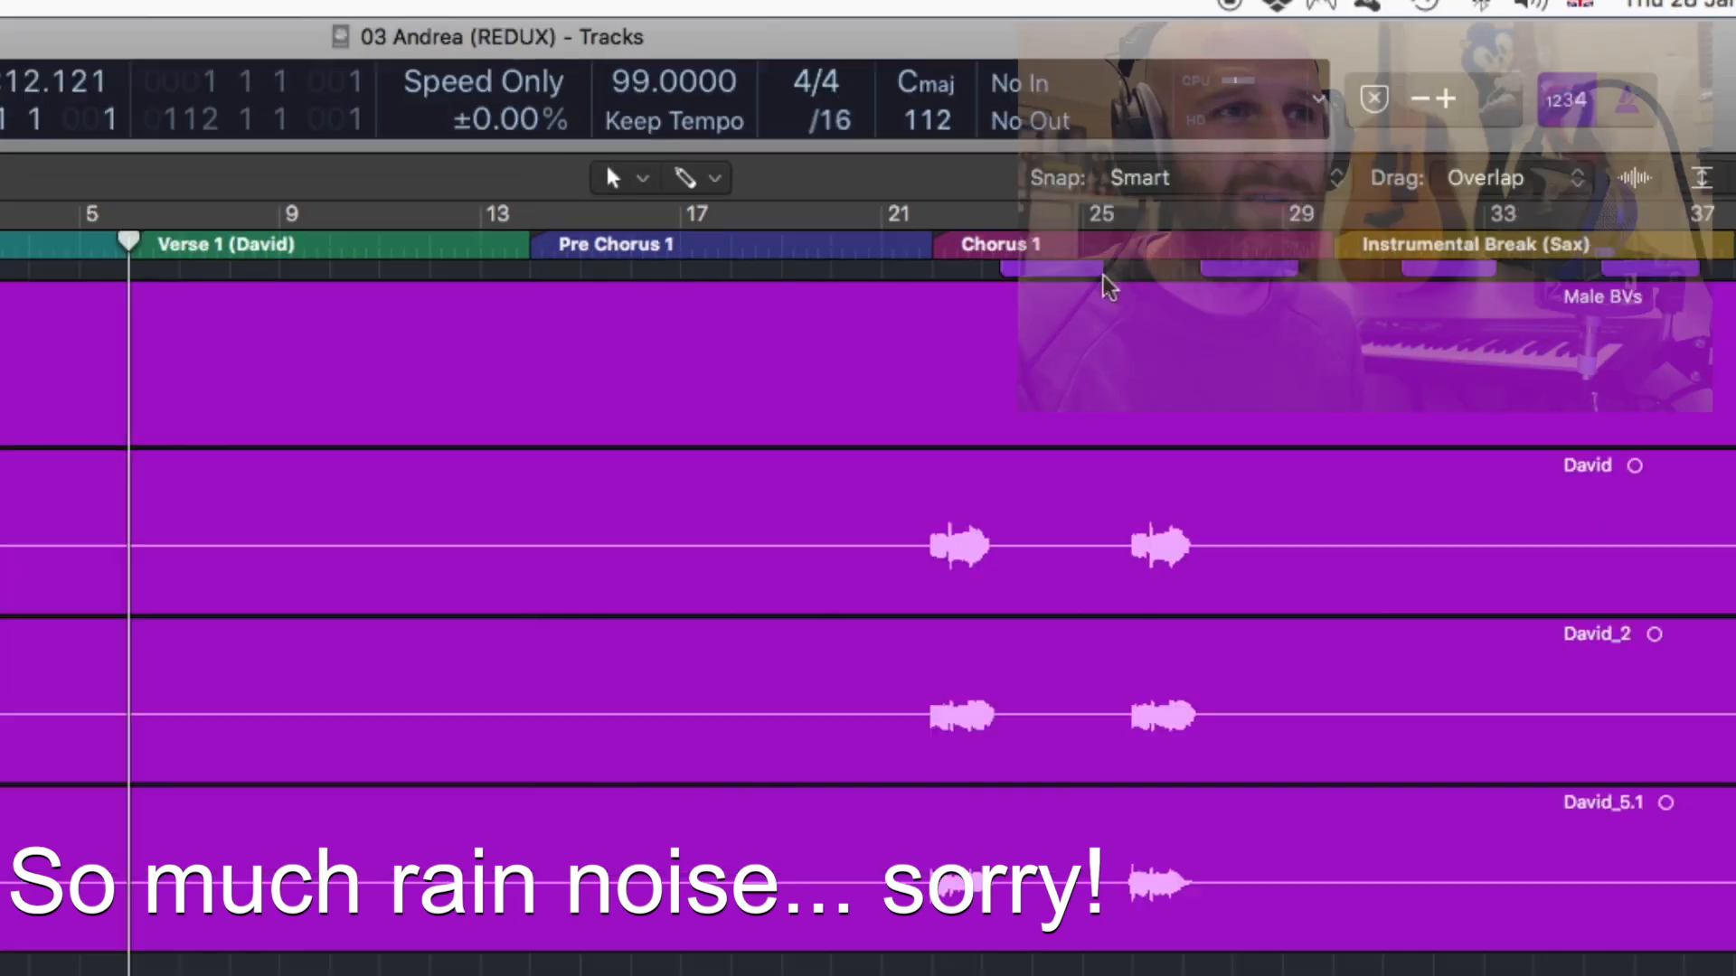
{"action": "left_click_drag", "start_coordinate": [923, 684], "coordinate": [906, 668]}
{"action": "key", "text": "super+z"}
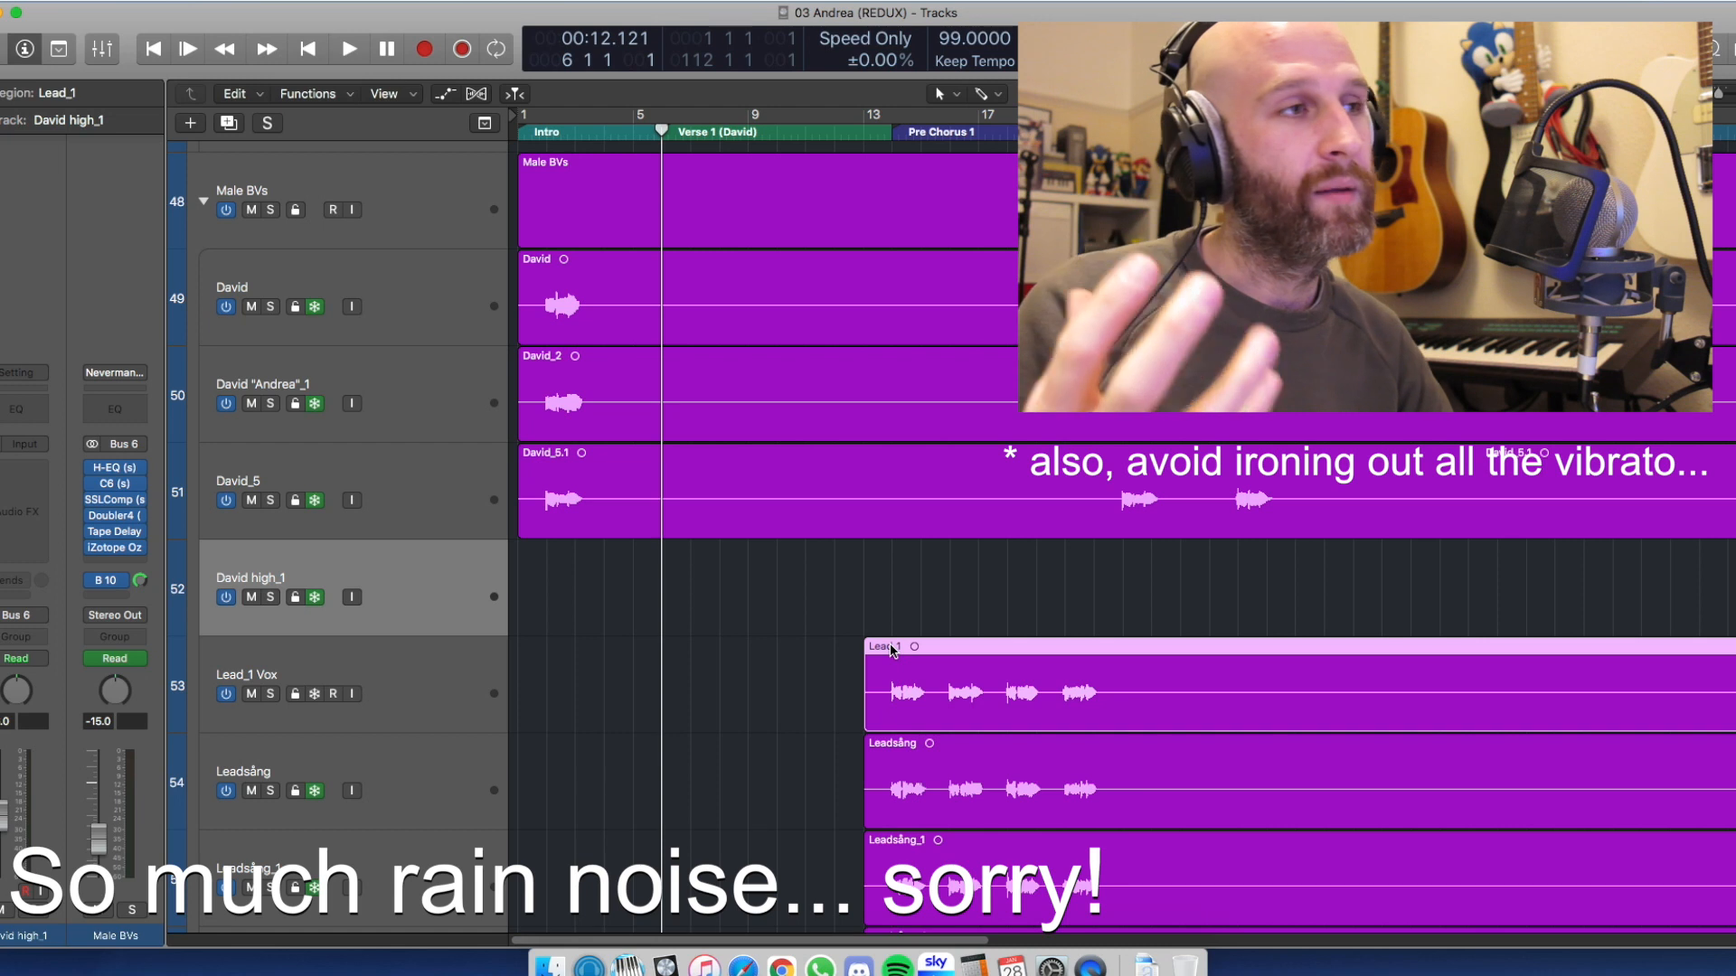
Select the three male backing vocal tracks 49, 50 and 51 one after another to compare their takes
{"action": "left_click", "coordinate": [421, 338]}
{"action": "left_click", "coordinate": [421, 393]}
{"action": "left_click", "coordinate": [415, 476]}
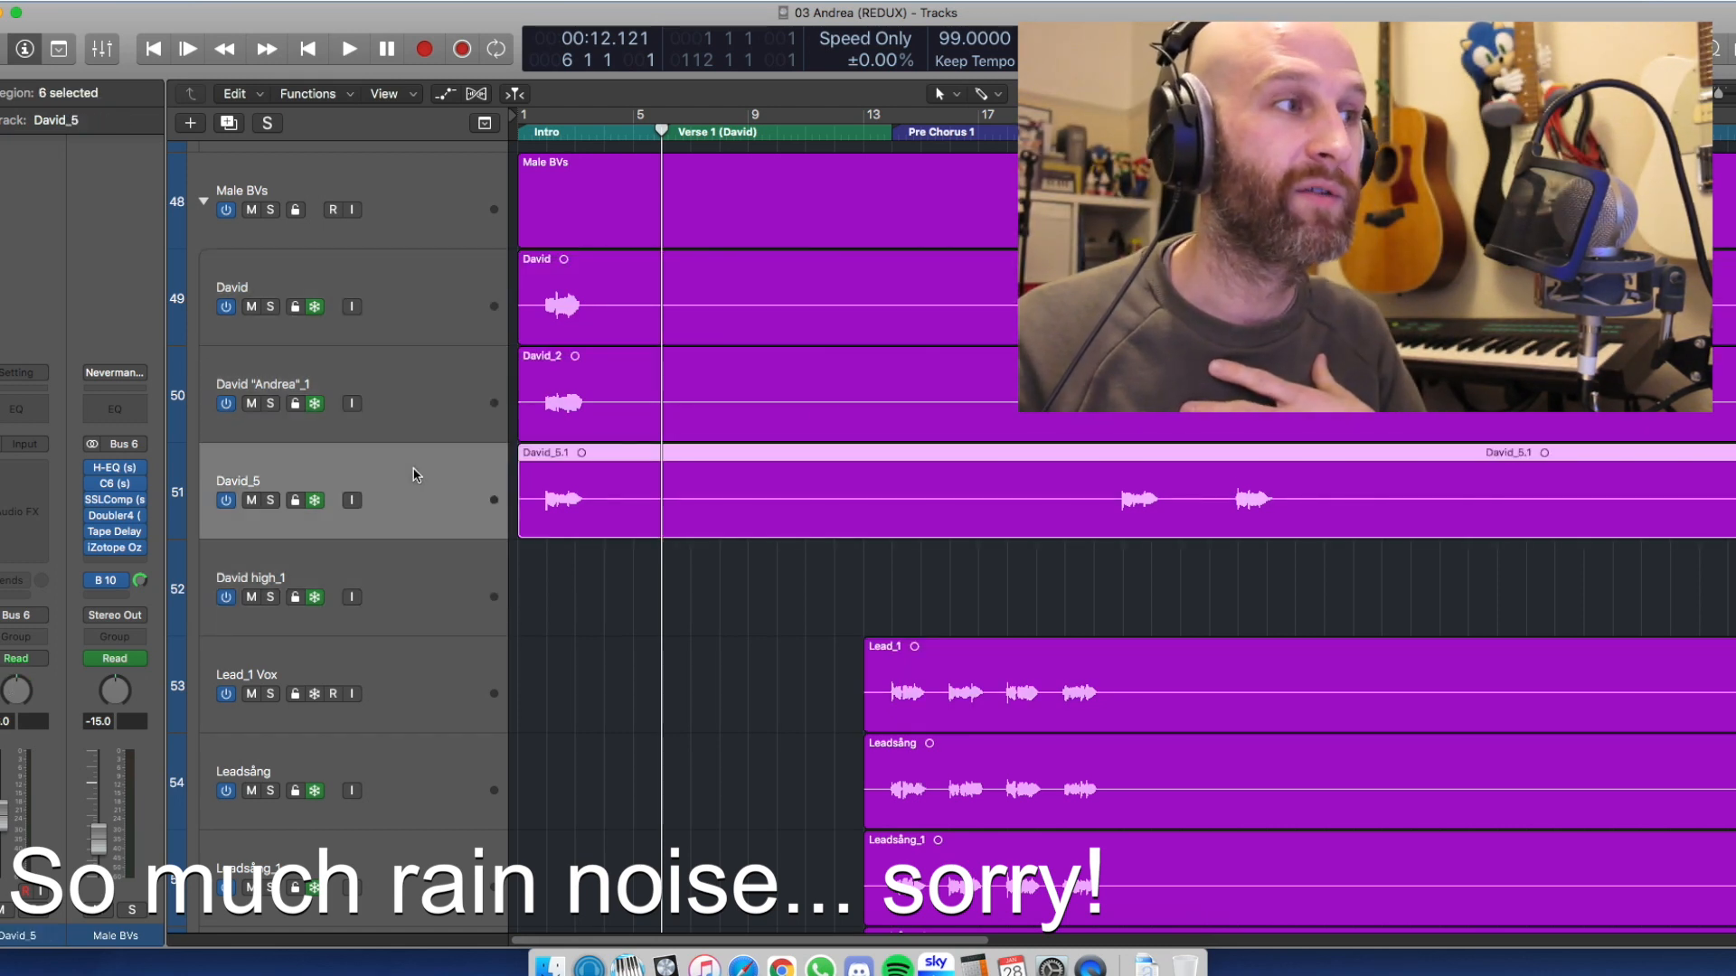
{"action": "left_click", "coordinate": [425, 299]}
{"action": "left_click", "coordinate": [428, 402]}
{"action": "left_click", "coordinate": [418, 484]}
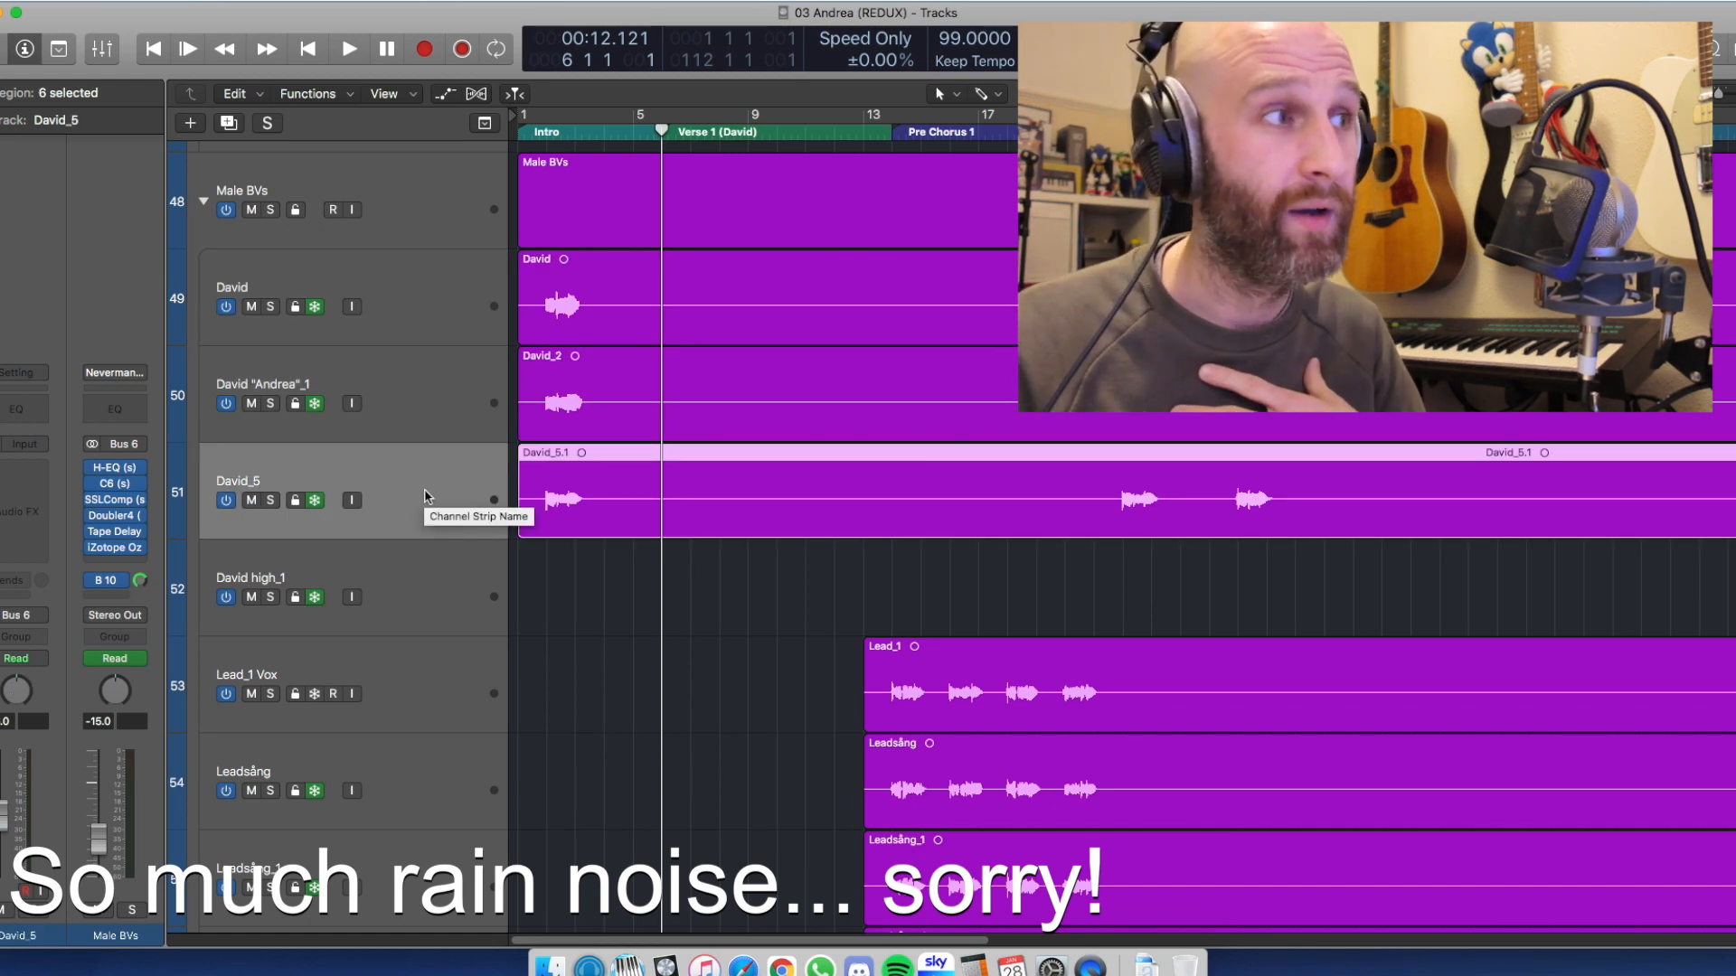
Go through tracks 52 to 56, selecting the high male vocal, Lead_1 Vox and Leadsång harmony tracks in turn
{"action": "scroll", "coordinate": [426, 497], "scroll_direction": "down", "scroll_amount": 3}
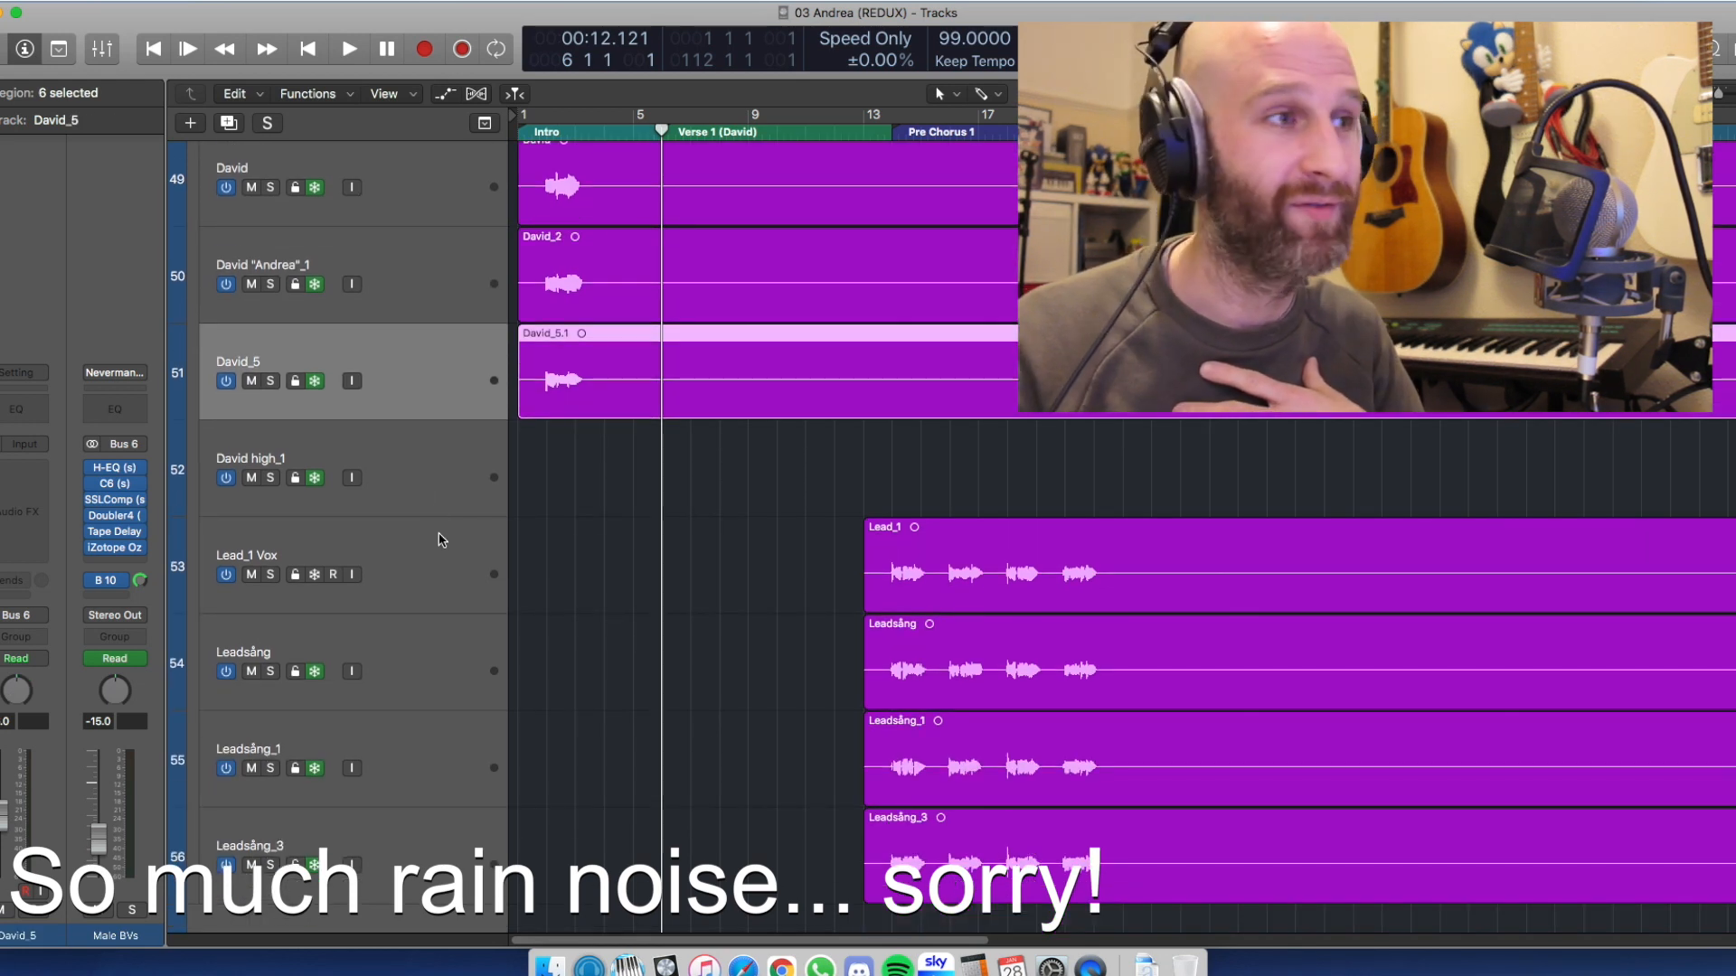
{"action": "left_click", "coordinate": [438, 578]}
{"action": "left_click", "coordinate": [442, 489]}
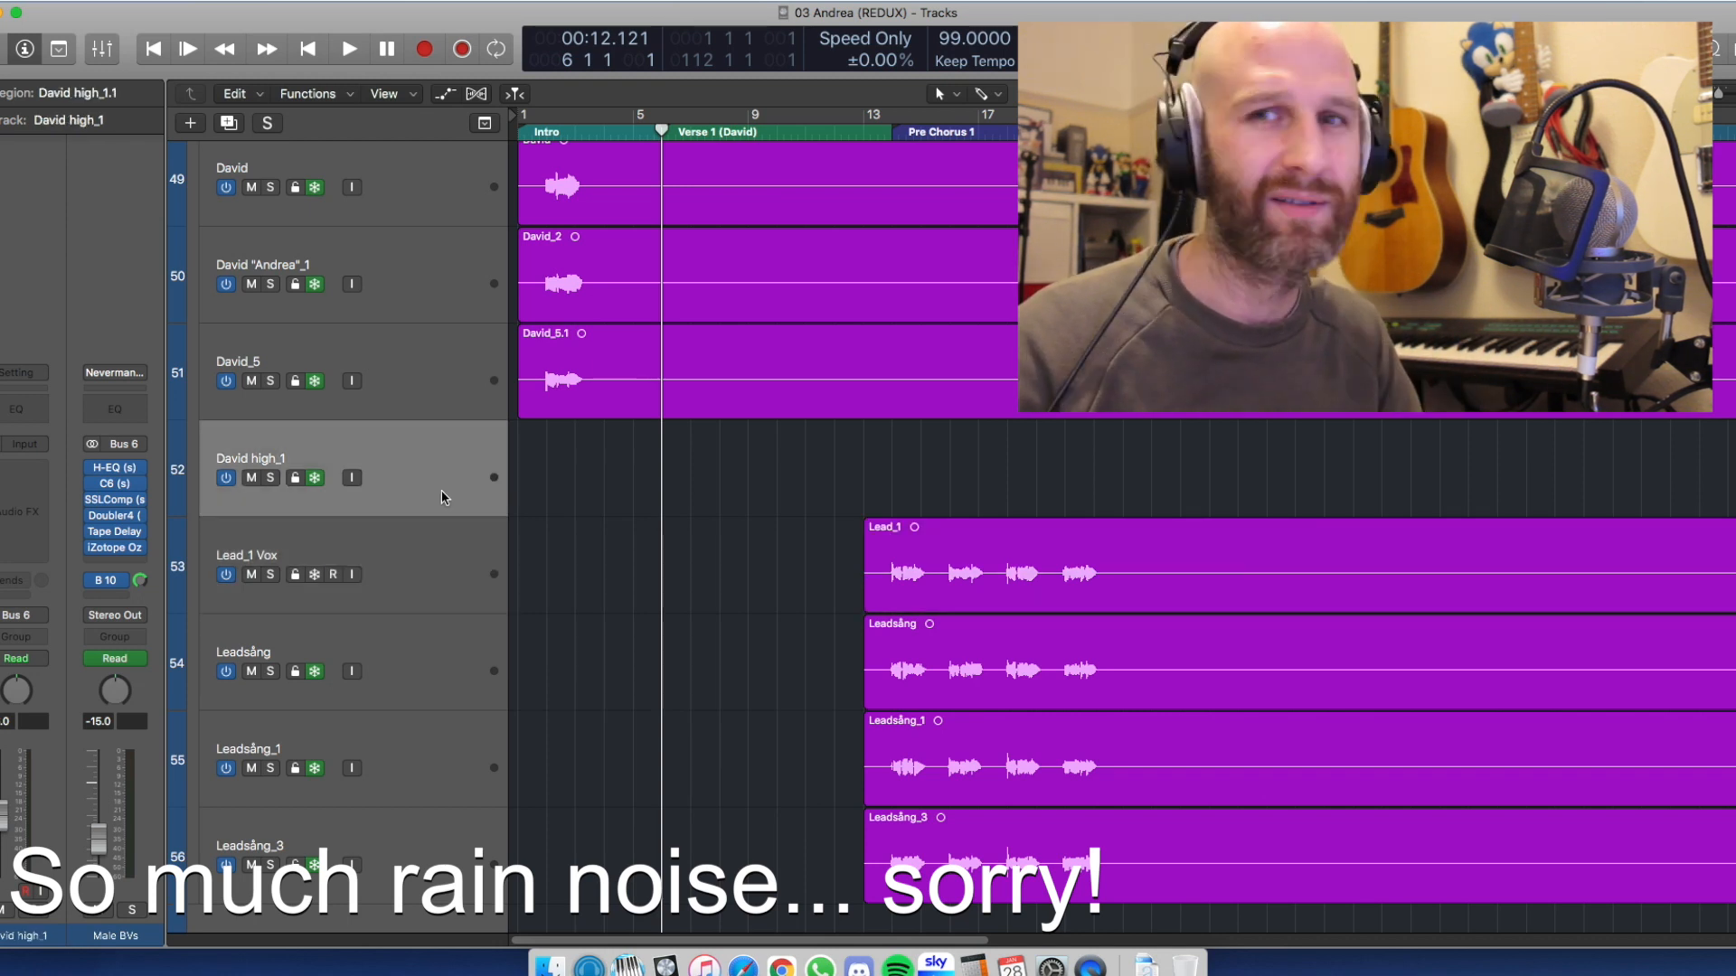
{"action": "scroll", "coordinate": [439, 490], "scroll_direction": "down", "scroll_amount": 2}
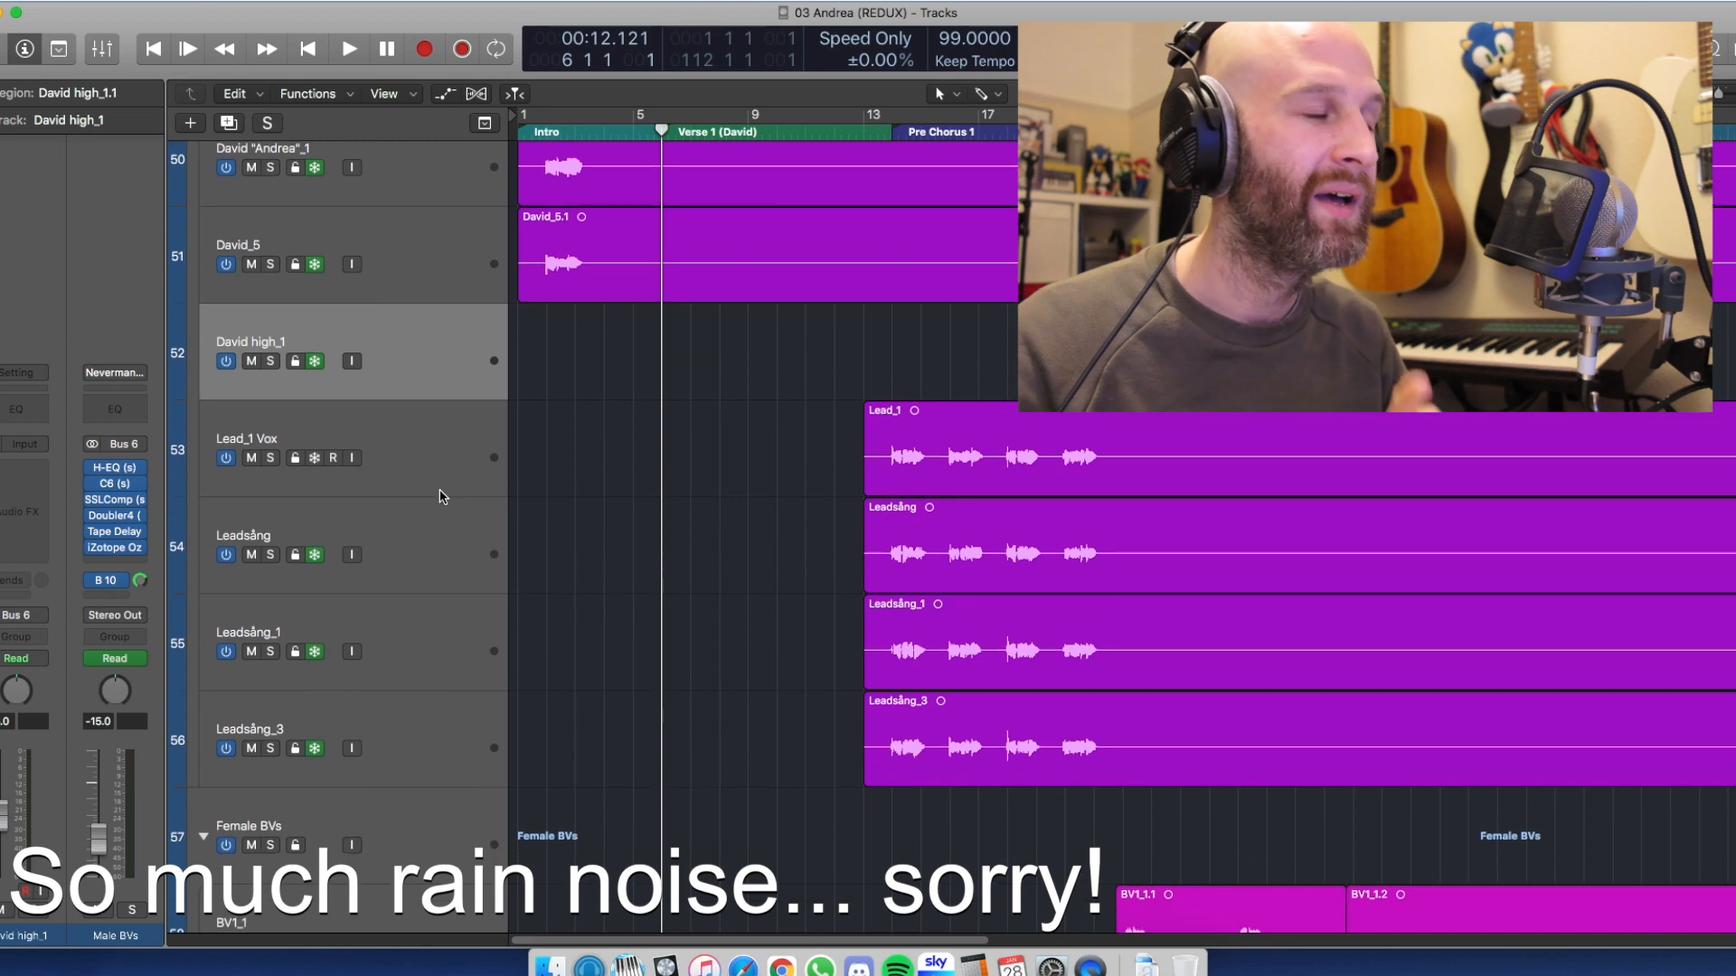
{"action": "left_click", "coordinate": [440, 488]}
{"action": "left_click", "coordinate": [442, 526]}
{"action": "left_click", "coordinate": [445, 652]}
{"action": "scroll", "coordinate": [446, 652], "scroll_direction": "down", "scroll_amount": 2}
{"action": "left_click", "coordinate": [435, 622]}
{"action": "scroll", "coordinate": [434, 620], "scroll_direction": "down", "scroll_amount": 6}
Open the Waves Tune plug-in of the BV1_1 track, inspect its pitch-corrected notes and close it
{"action": "left_click", "coordinate": [425, 519]}
{"action": "left_click", "coordinate": [20, 469]}
{"action": "left_click_drag", "start_coordinate": [495, 42], "coordinate": [887, 104]}
{"action": "scroll", "coordinate": [1012, 470], "scroll_direction": "up", "scroll_amount": 5}
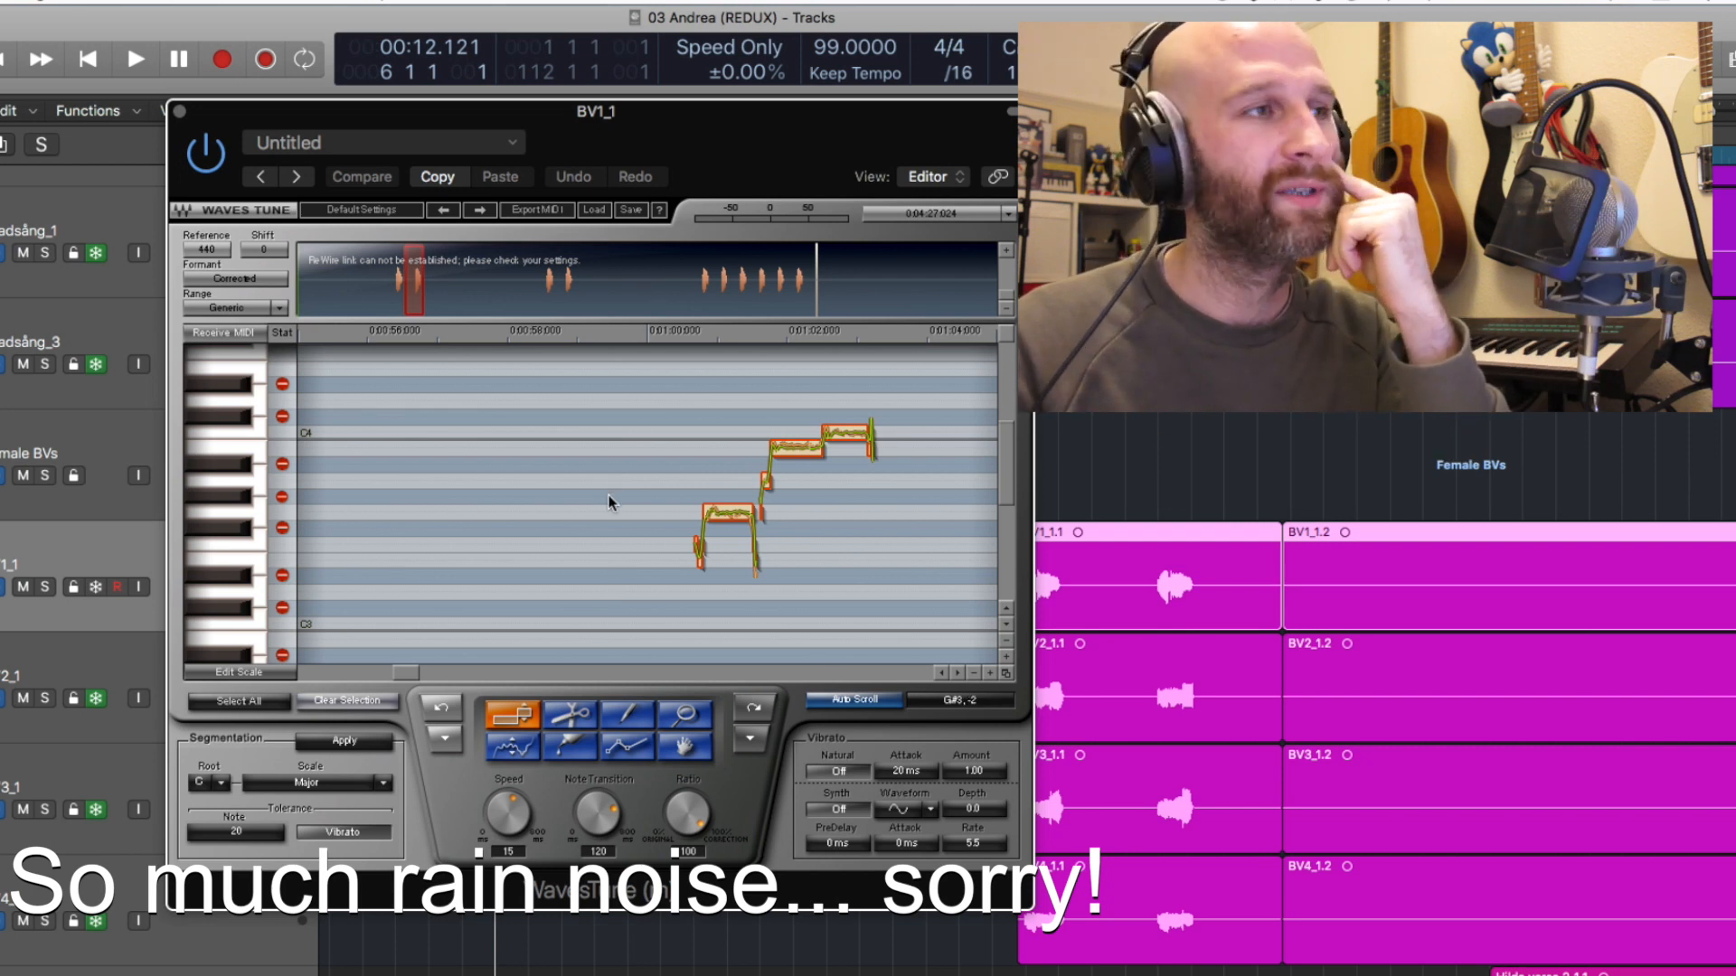
{"action": "left_click", "coordinate": [180, 112]}
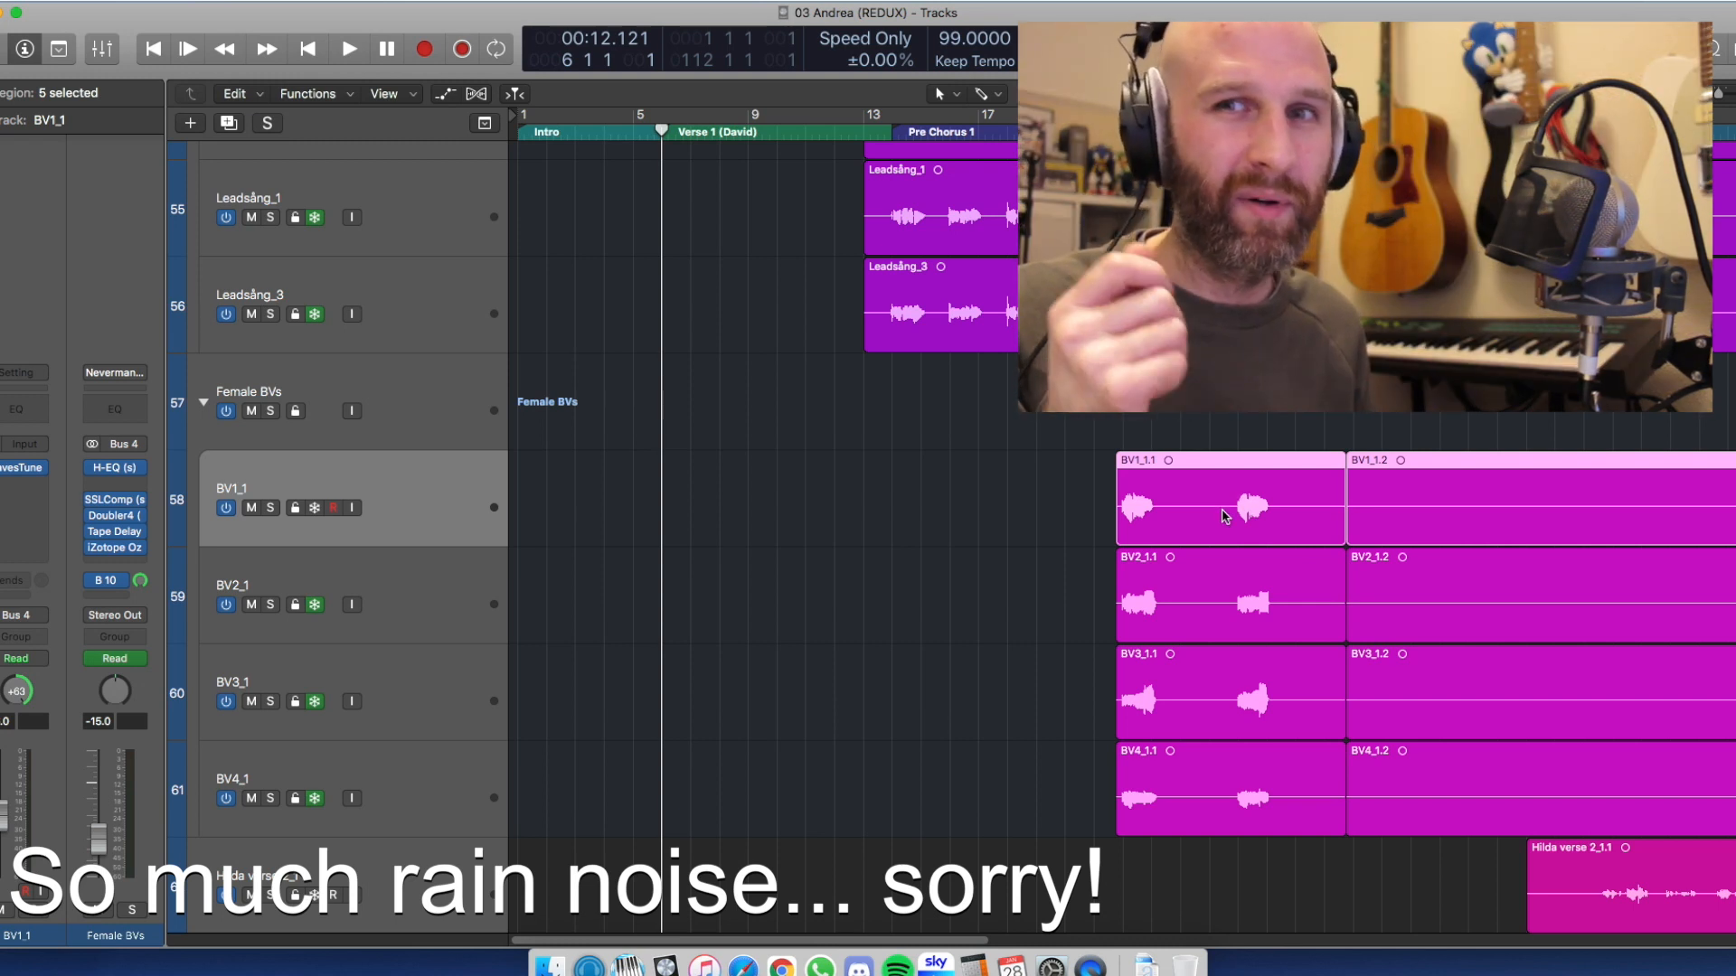
Open the BV1_1.1 region in the audio file editor and place the cursor on the spike at sample 2486650
{"action": "key", "text": "z"}
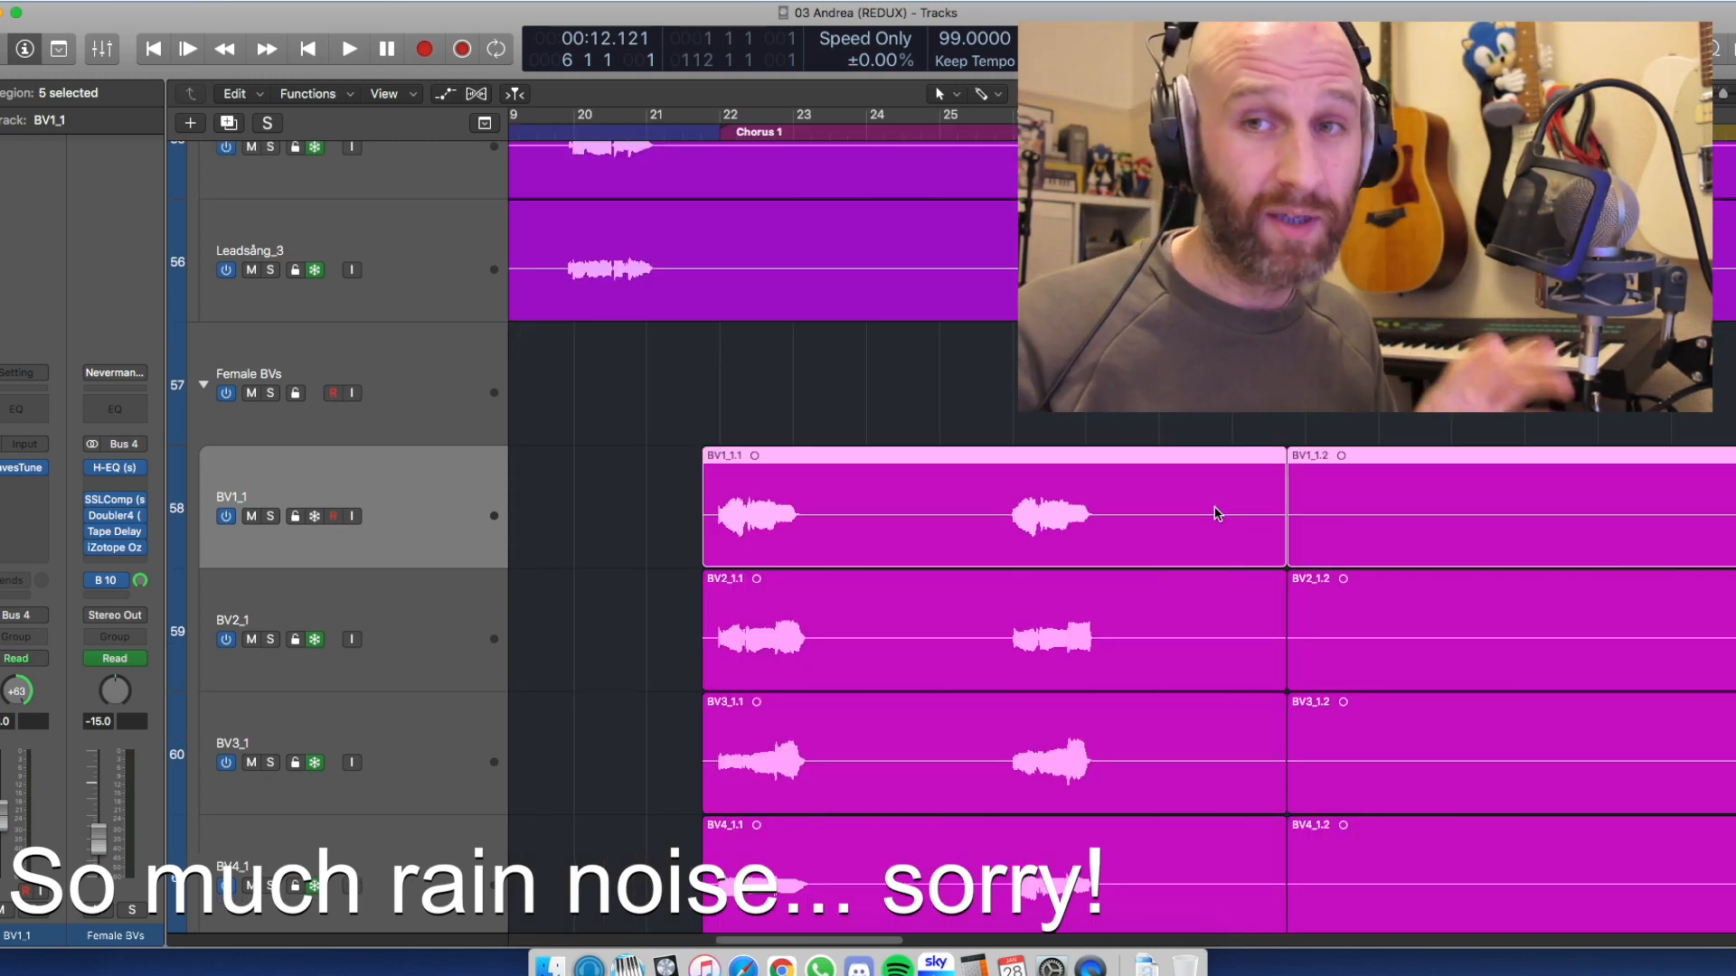
{"action": "double_click", "coordinate": [1158, 500]}
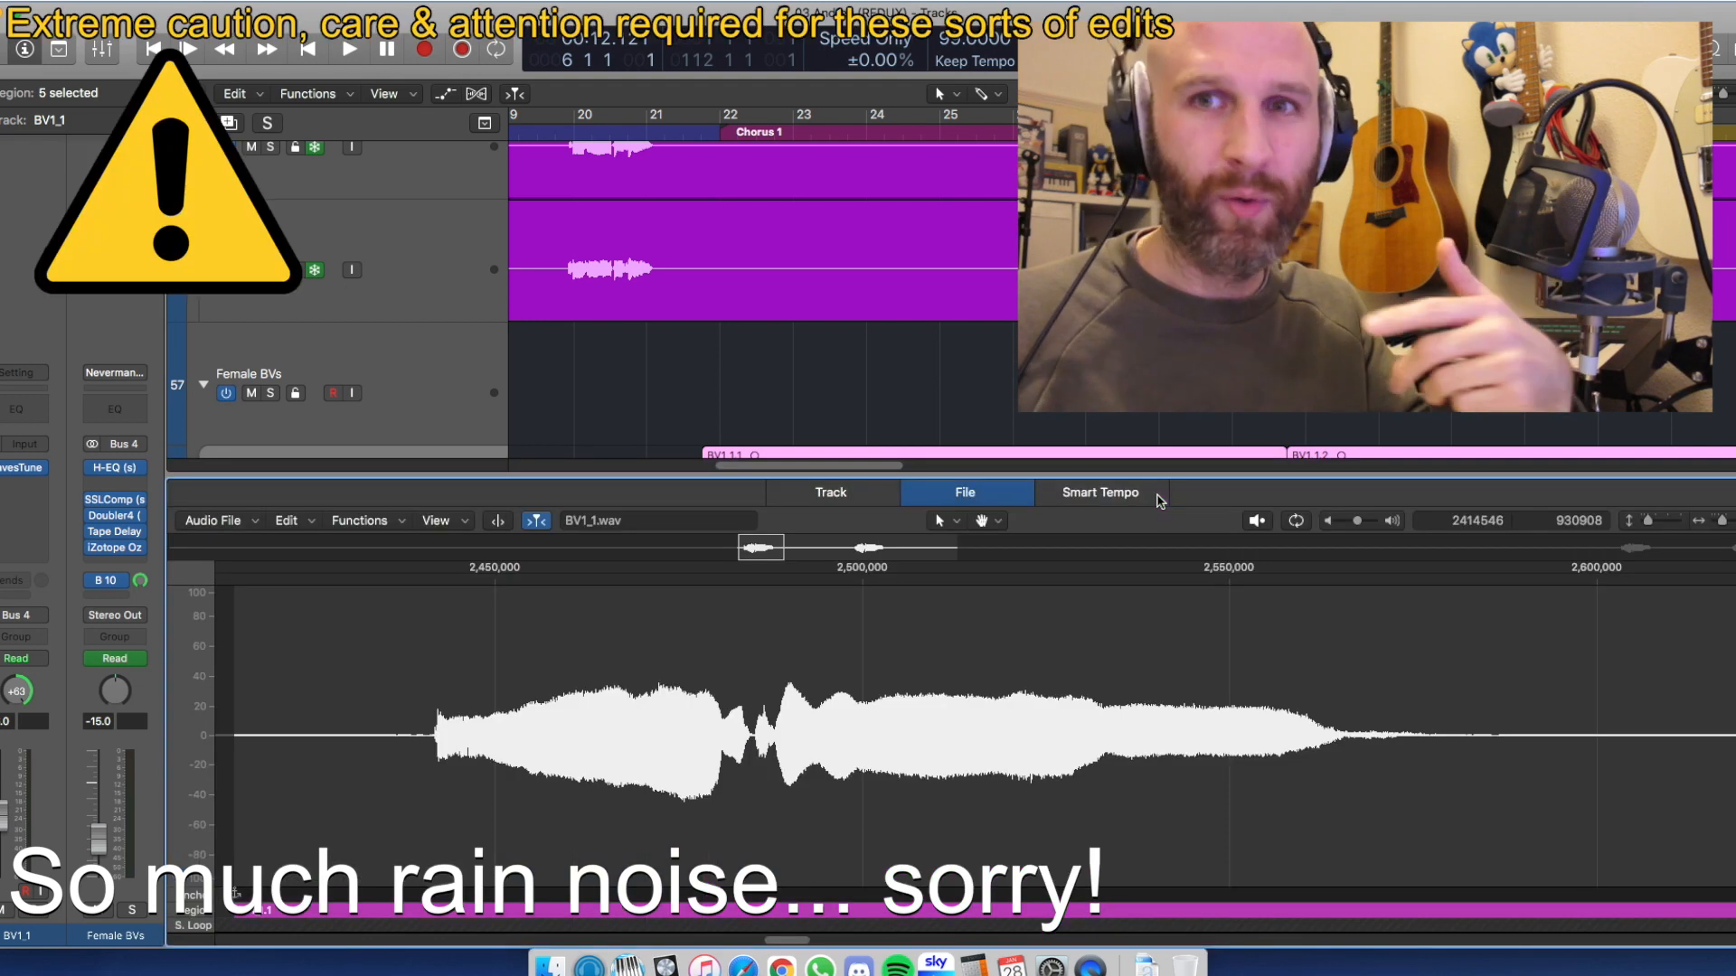
{"action": "key", "text": "e"}
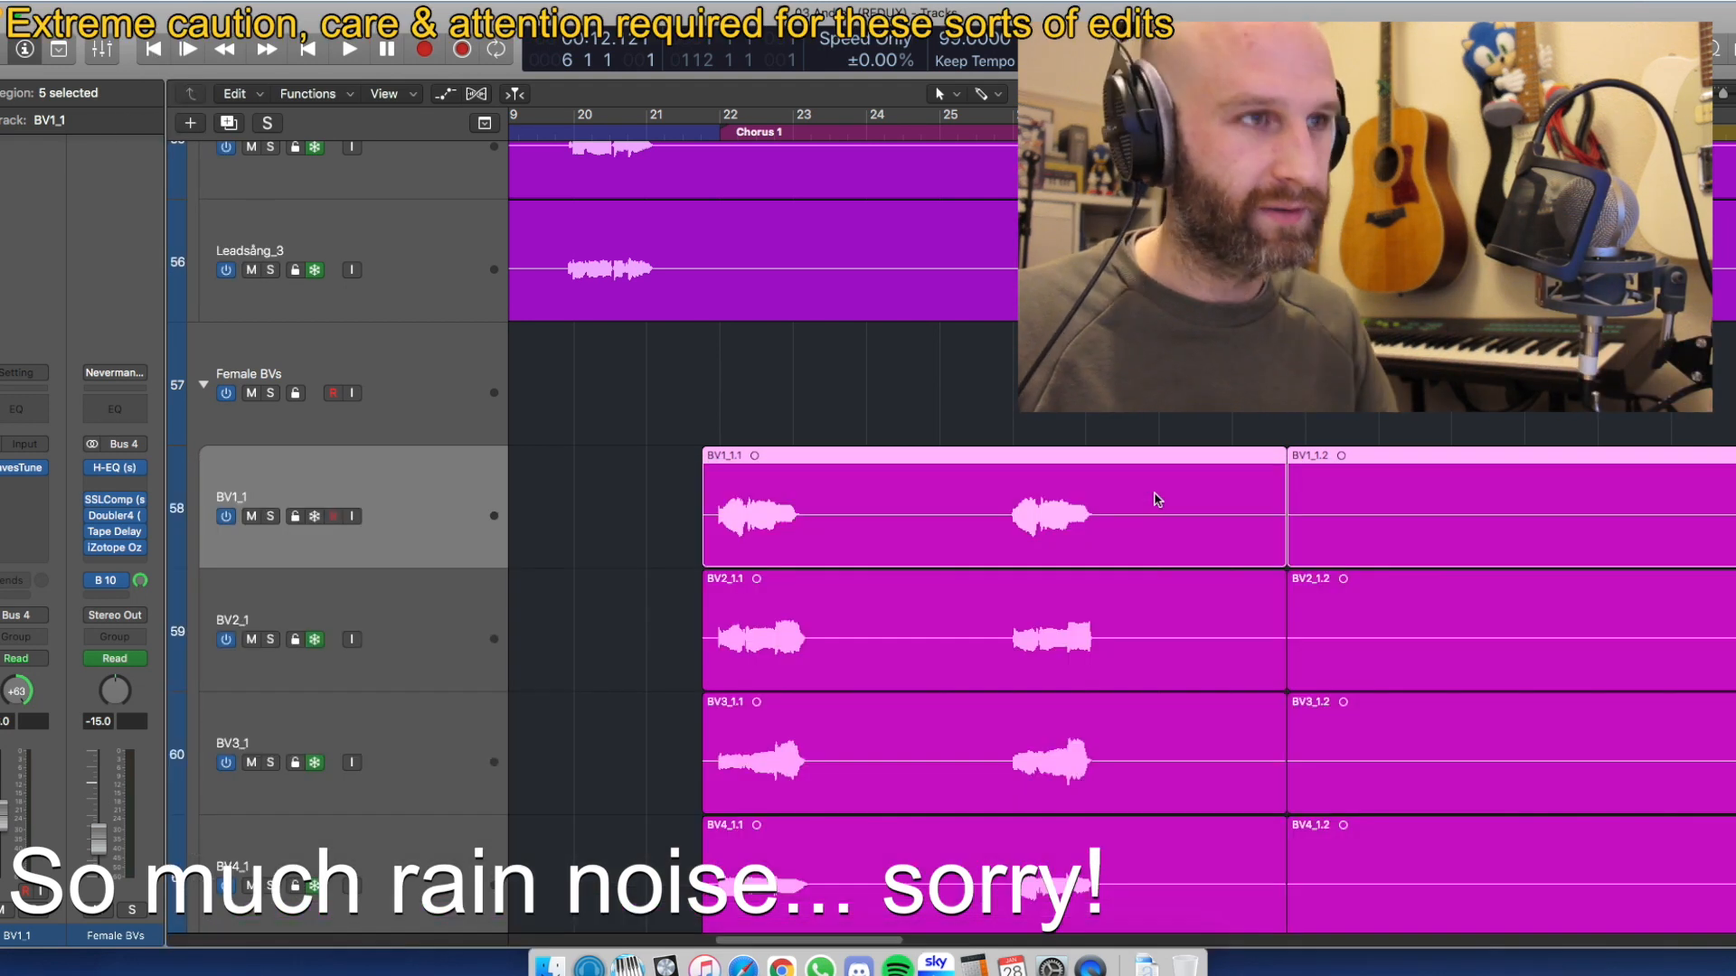
{"action": "key", "text": "e"}
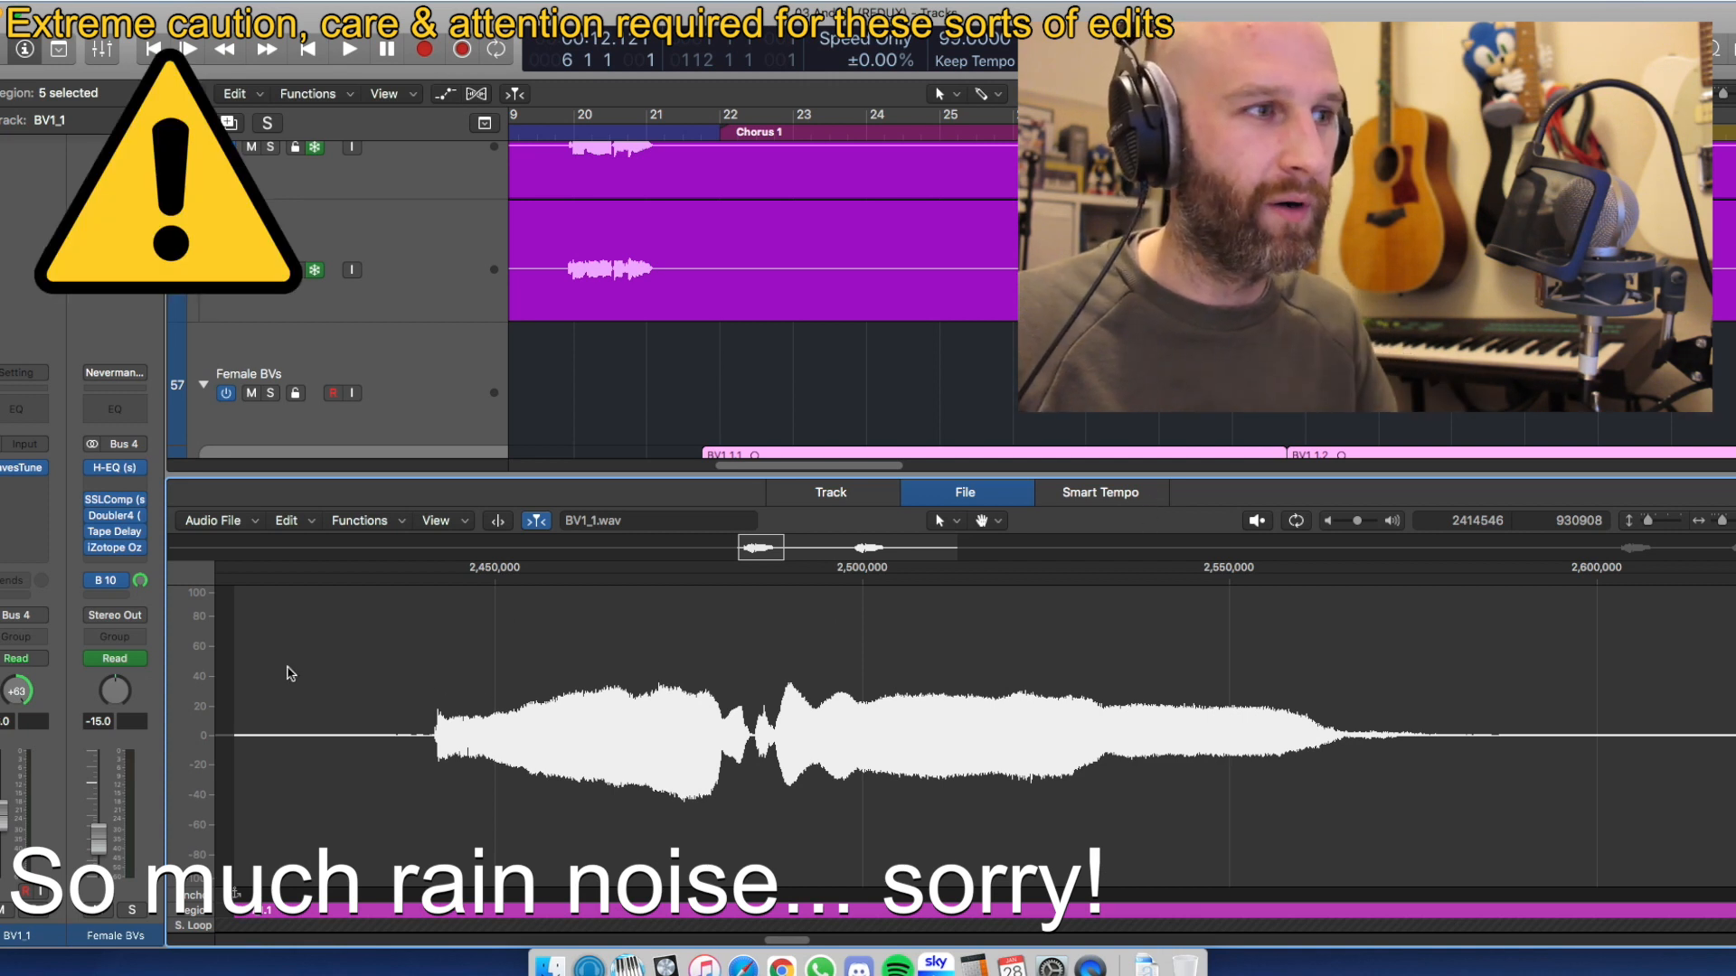
{"action": "left_click", "coordinate": [395, 673]}
{"action": "left_click", "coordinate": [436, 701]}
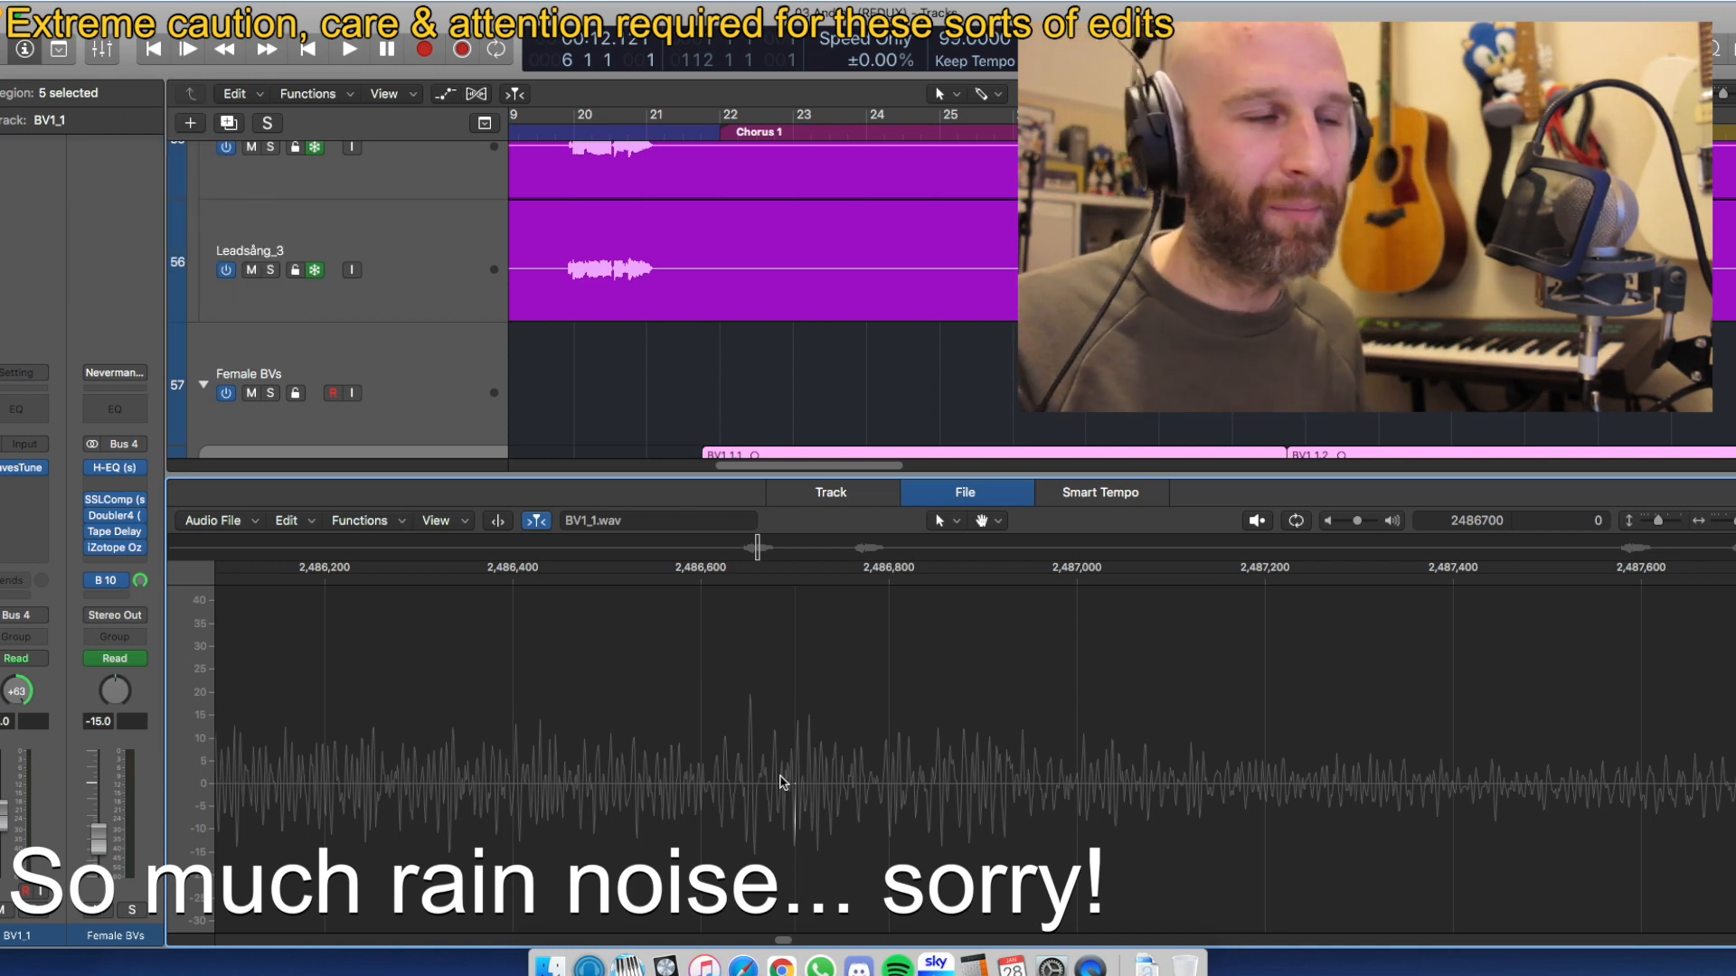
{"action": "left_click", "coordinate": [749, 787]}
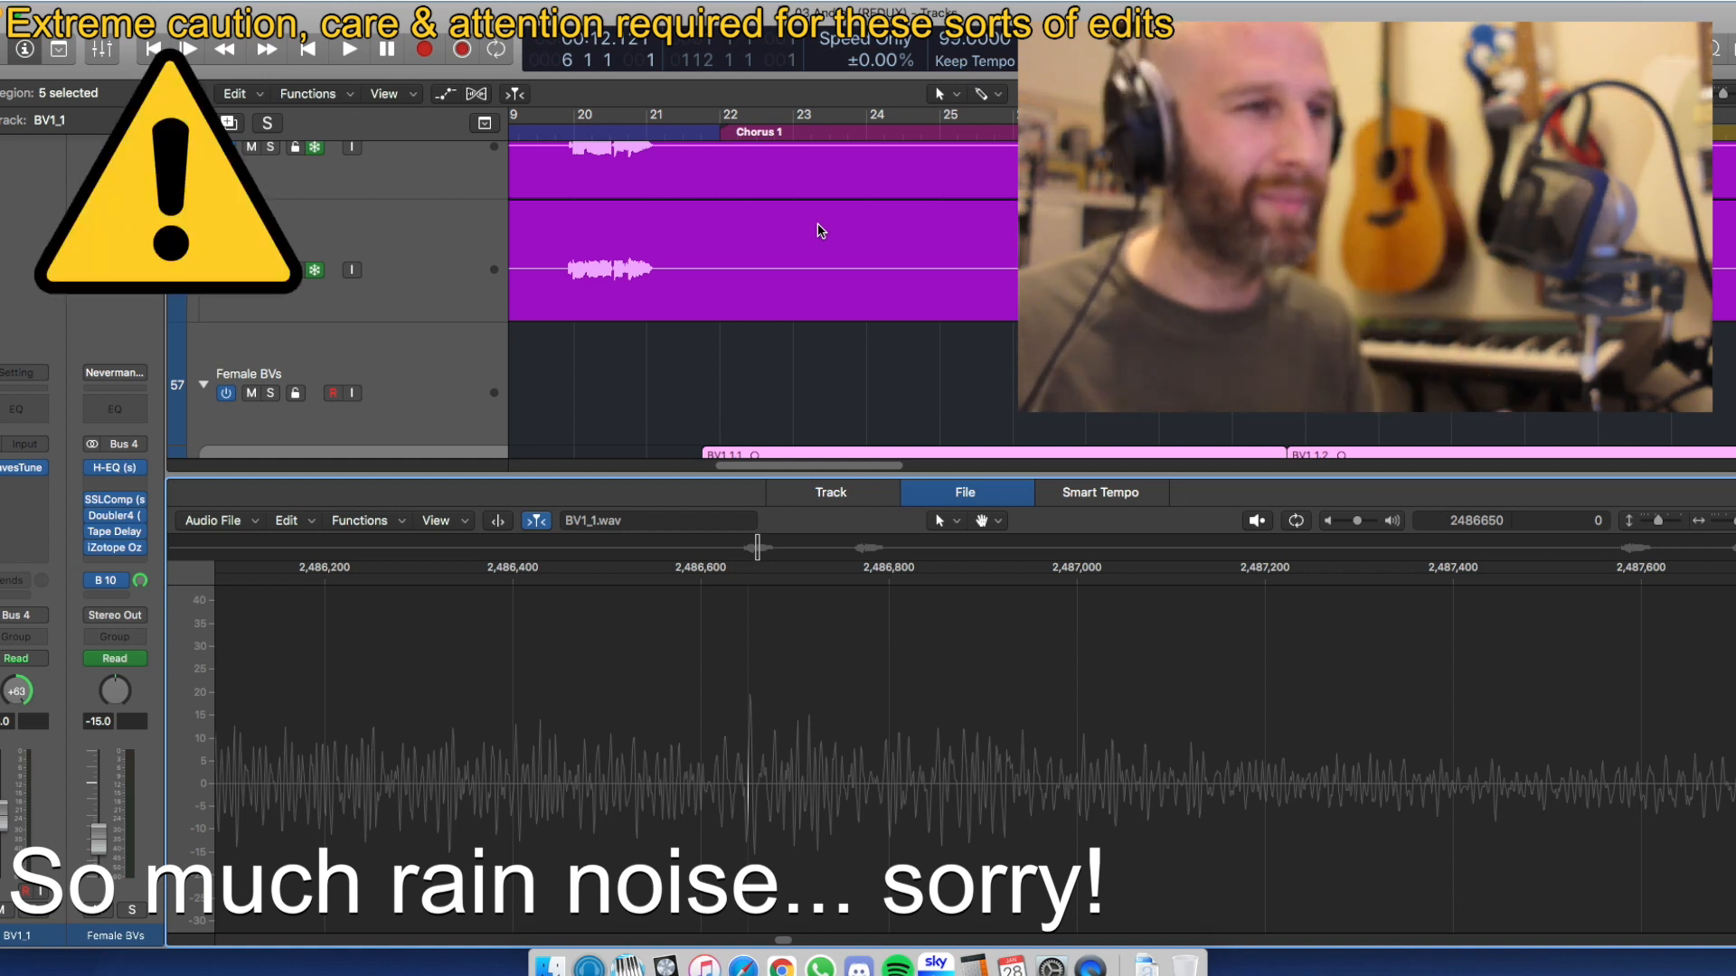
Select the spike's 10 samples from sample 2486645 and check the Snap Edits to Zero Crossings option
{"action": "left_click_drag", "start_coordinate": [745, 766], "coordinate": [767, 768]}
{"action": "key", "text": "super+Right"}
{"action": "key", "text": "super+Right"}
{"action": "key", "text": "super+Right"}
{"action": "key", "text": "super+Right"}
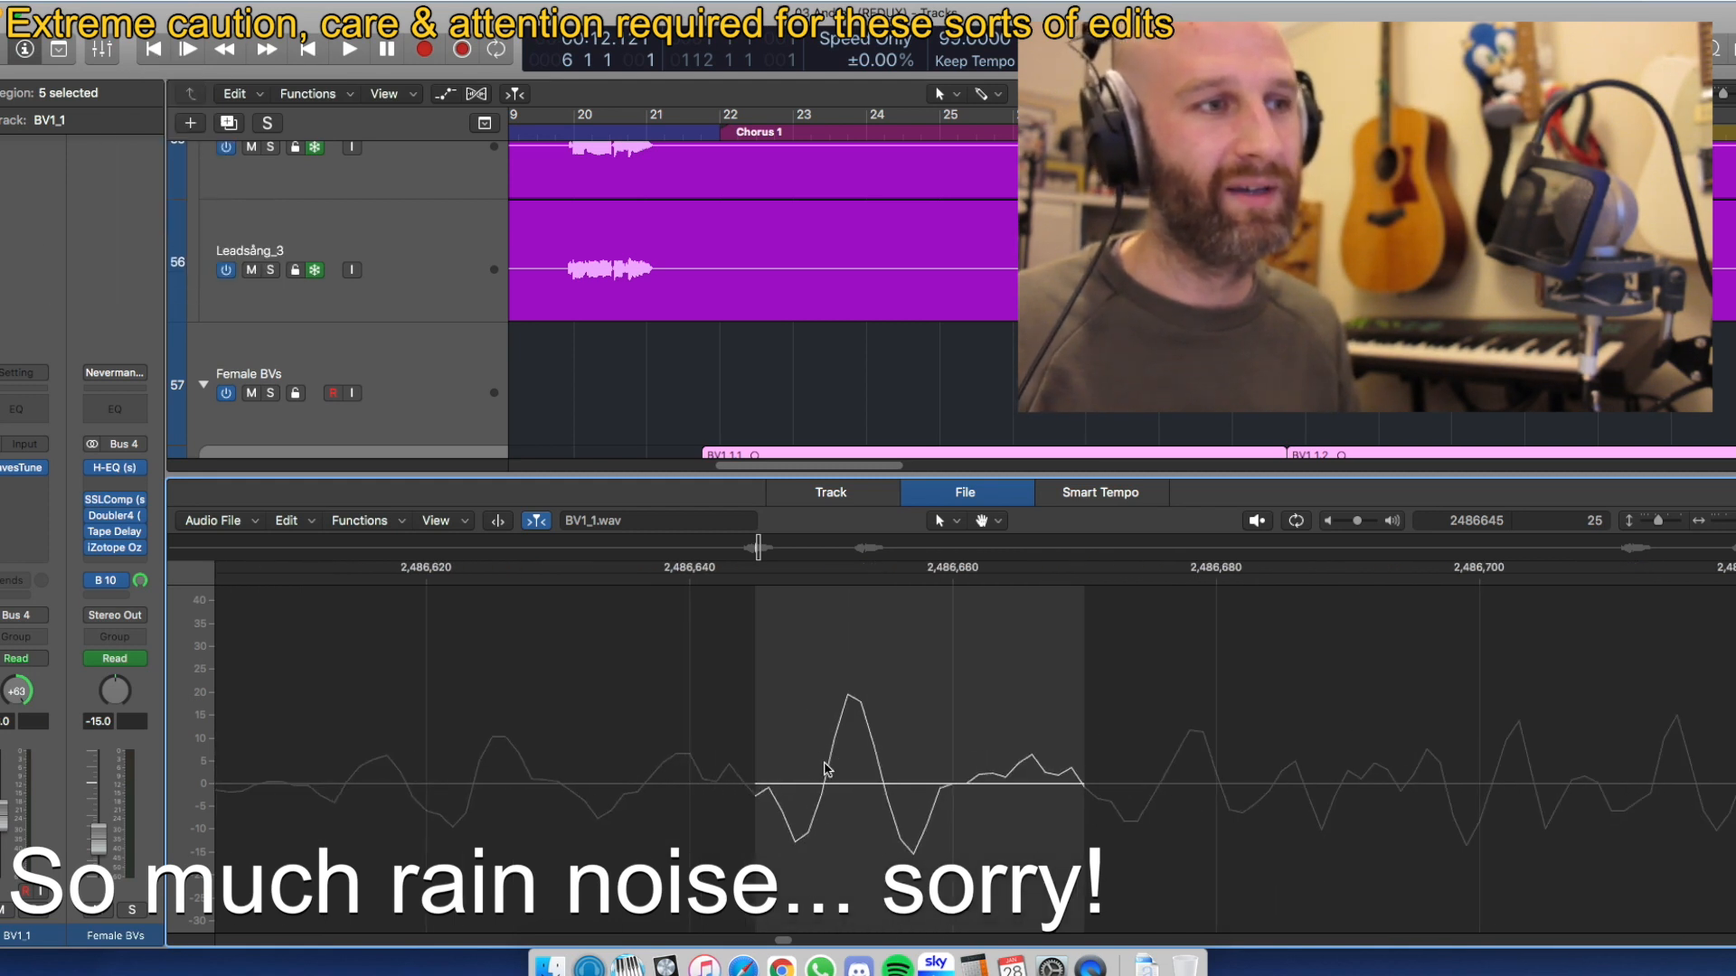
{"action": "left_click_drag", "start_coordinate": [821, 779], "coordinate": [891, 786]}
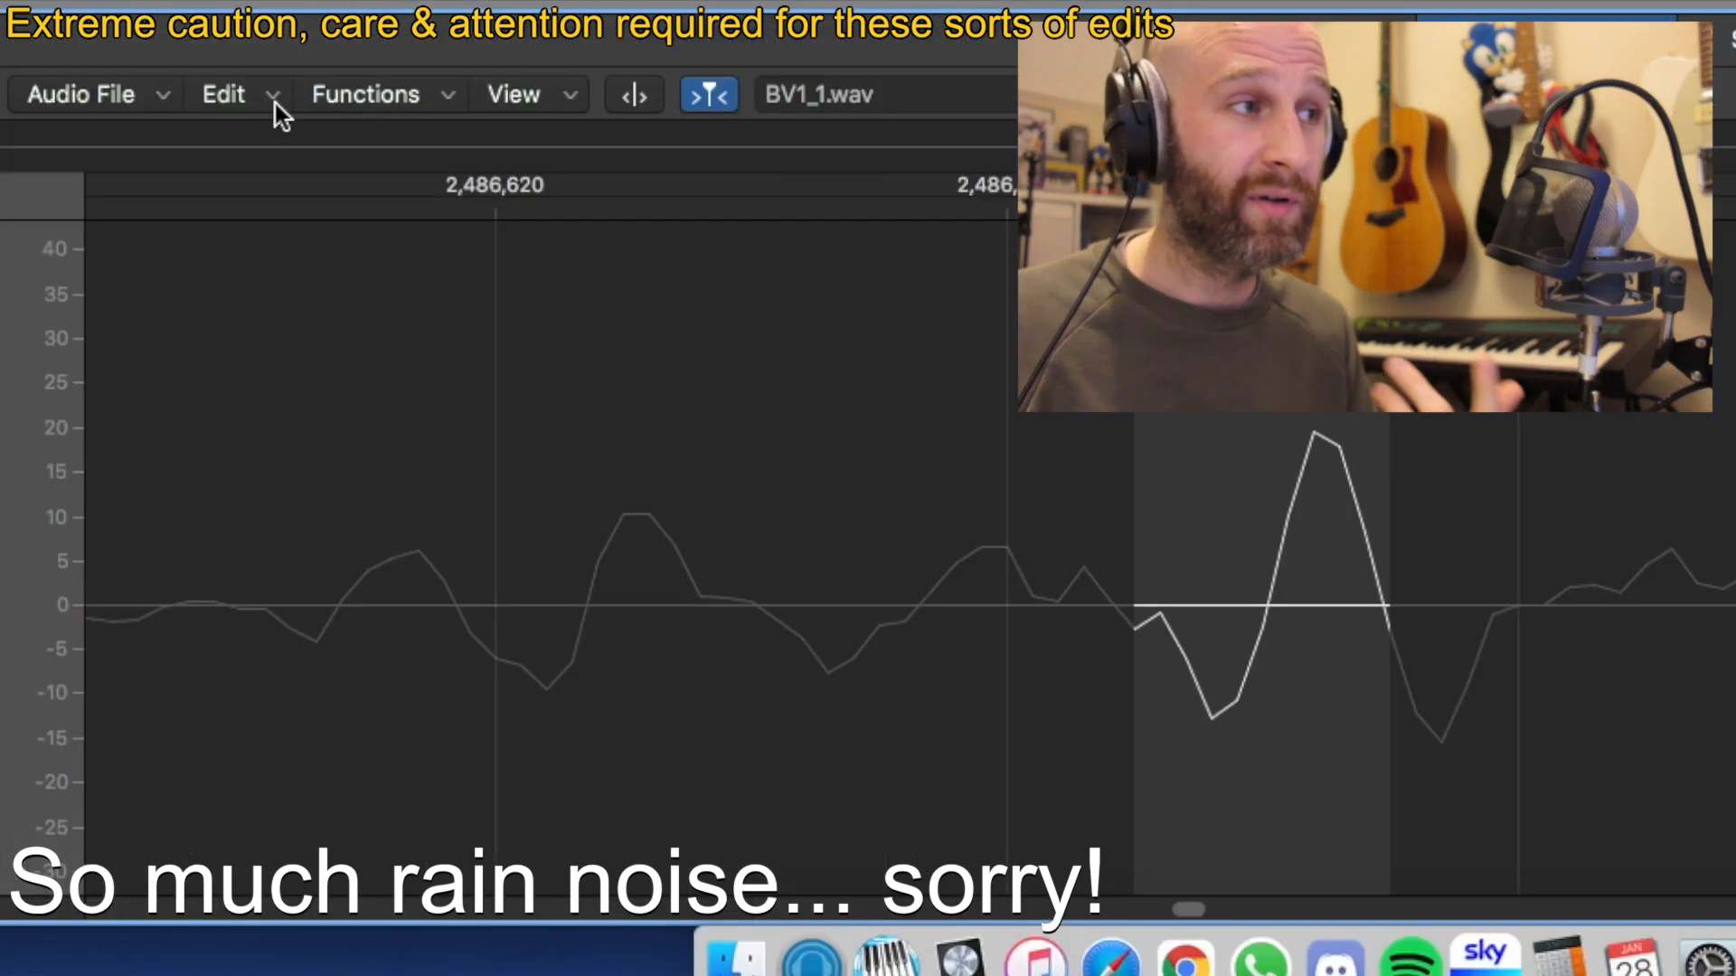
{"action": "left_click", "coordinate": [302, 520]}
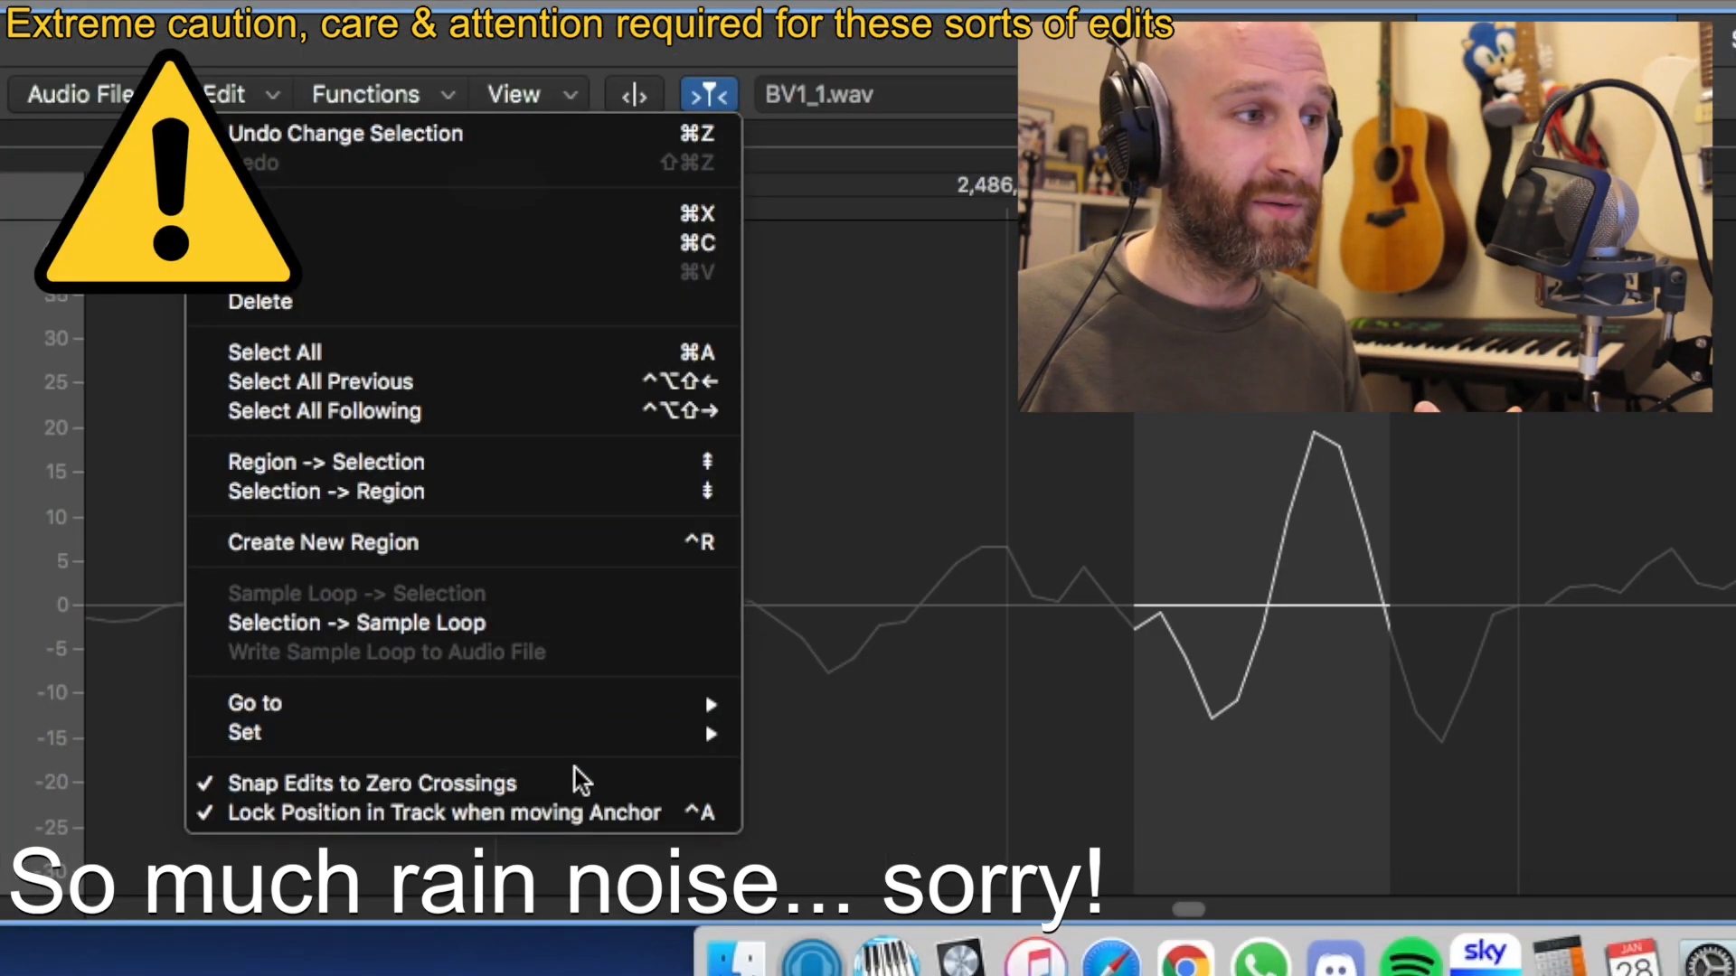
{"action": "left_click", "coordinate": [598, 785]}
{"action": "left_click", "coordinate": [868, 797]}
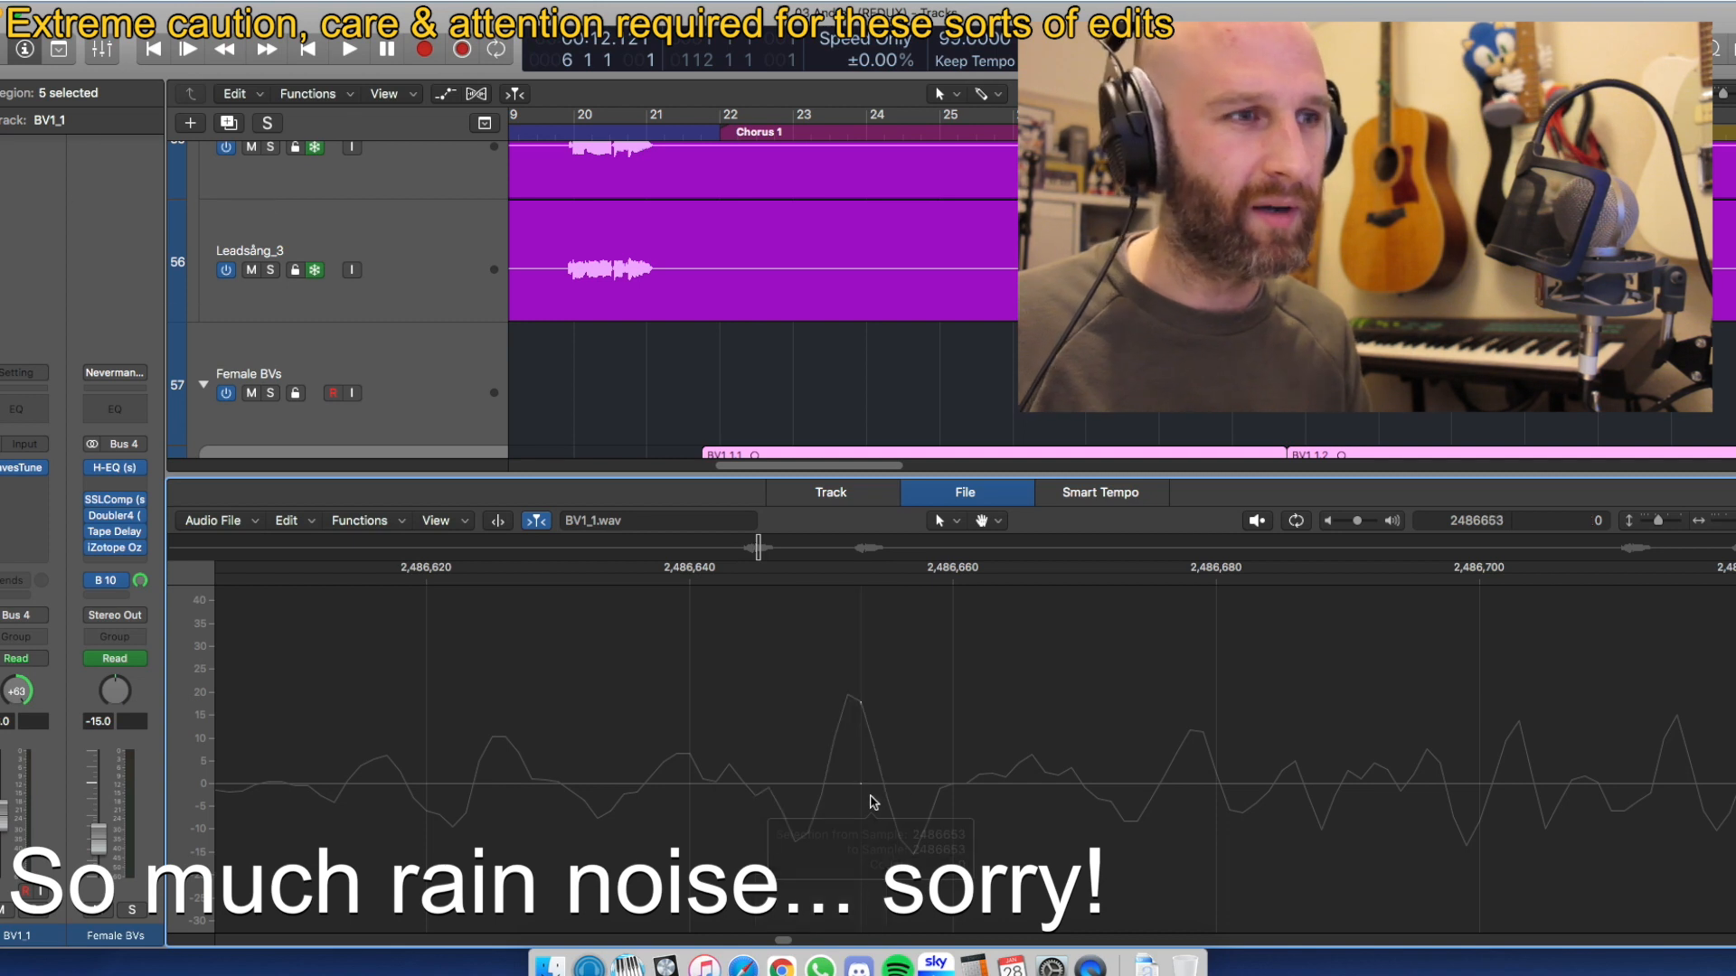
Reselect the 10-sample spike from sample 2486645 and review the processing functions available for it
{"action": "left_click_drag", "start_coordinate": [839, 786], "coordinate": [886, 791]}
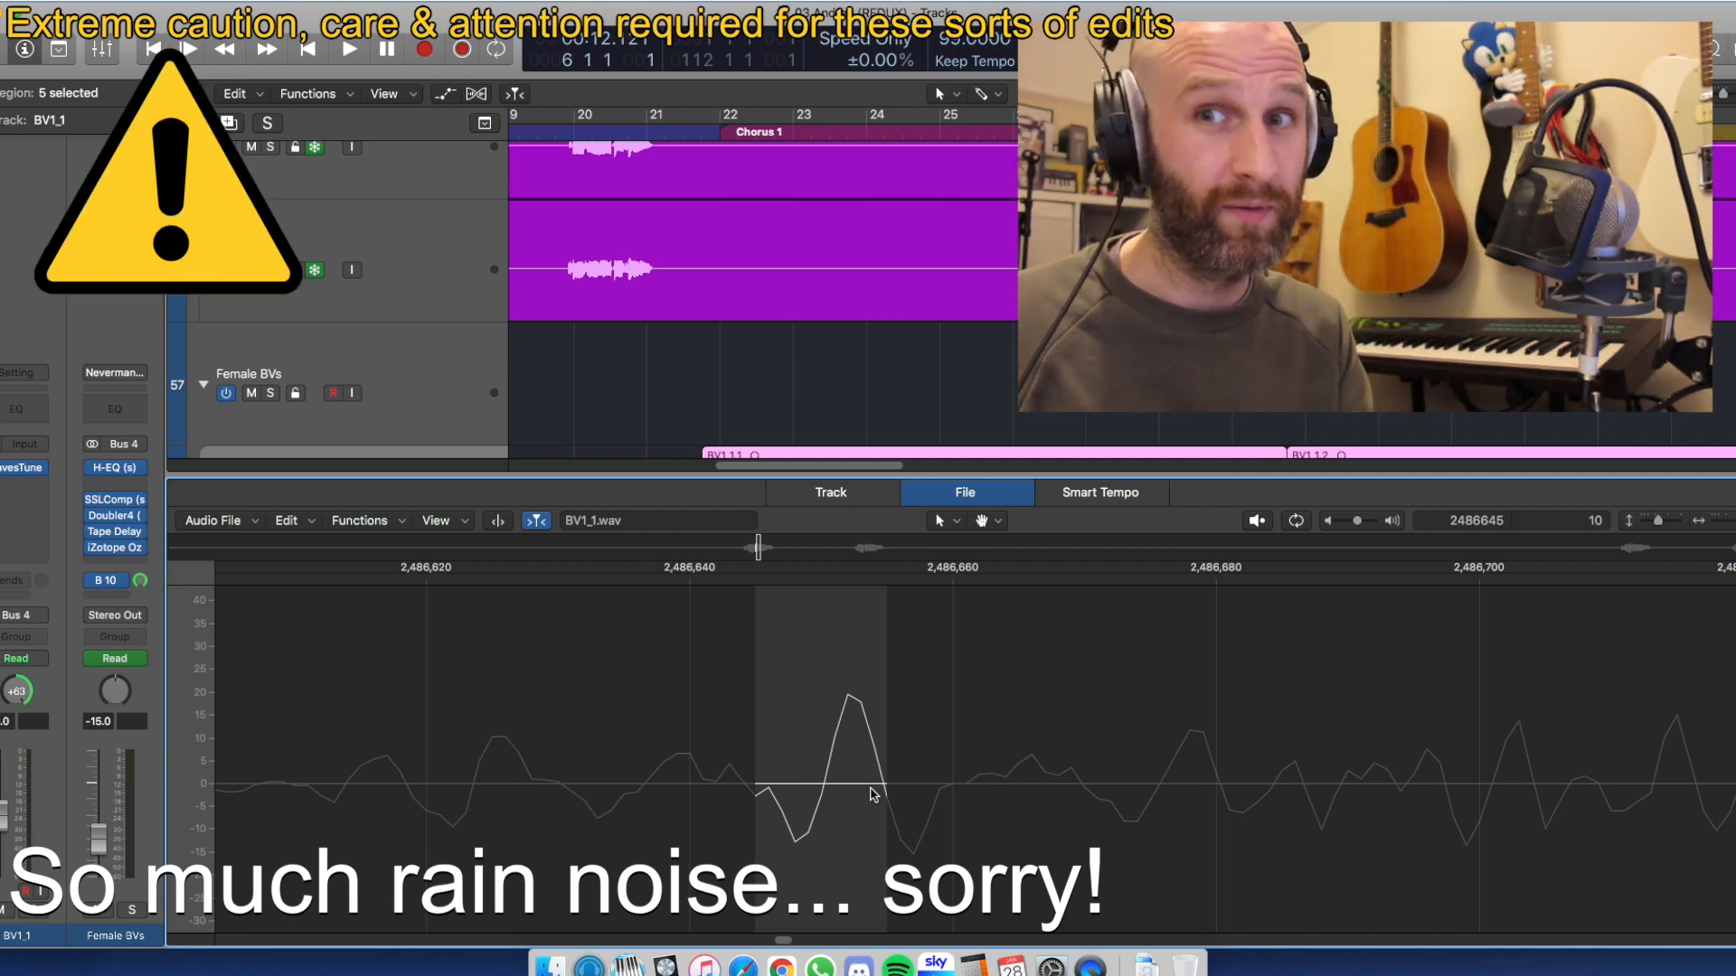
{"action": "left_click", "coordinate": [389, 524]}
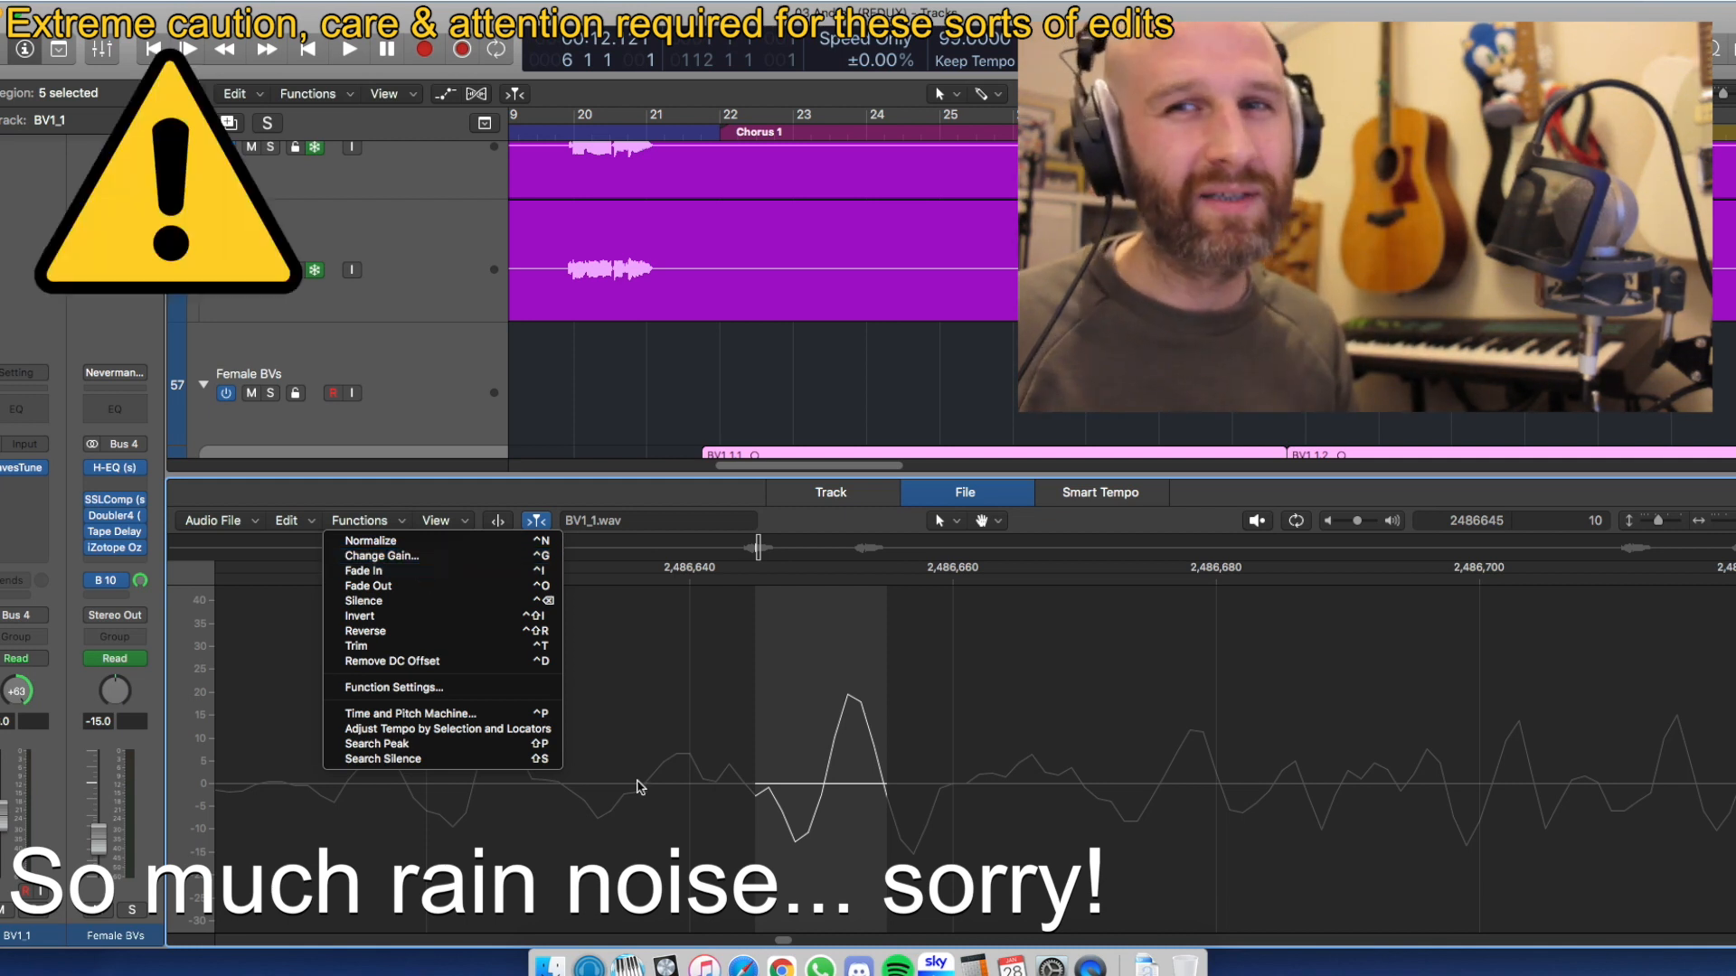
{"action": "left_click", "coordinate": [801, 816]}
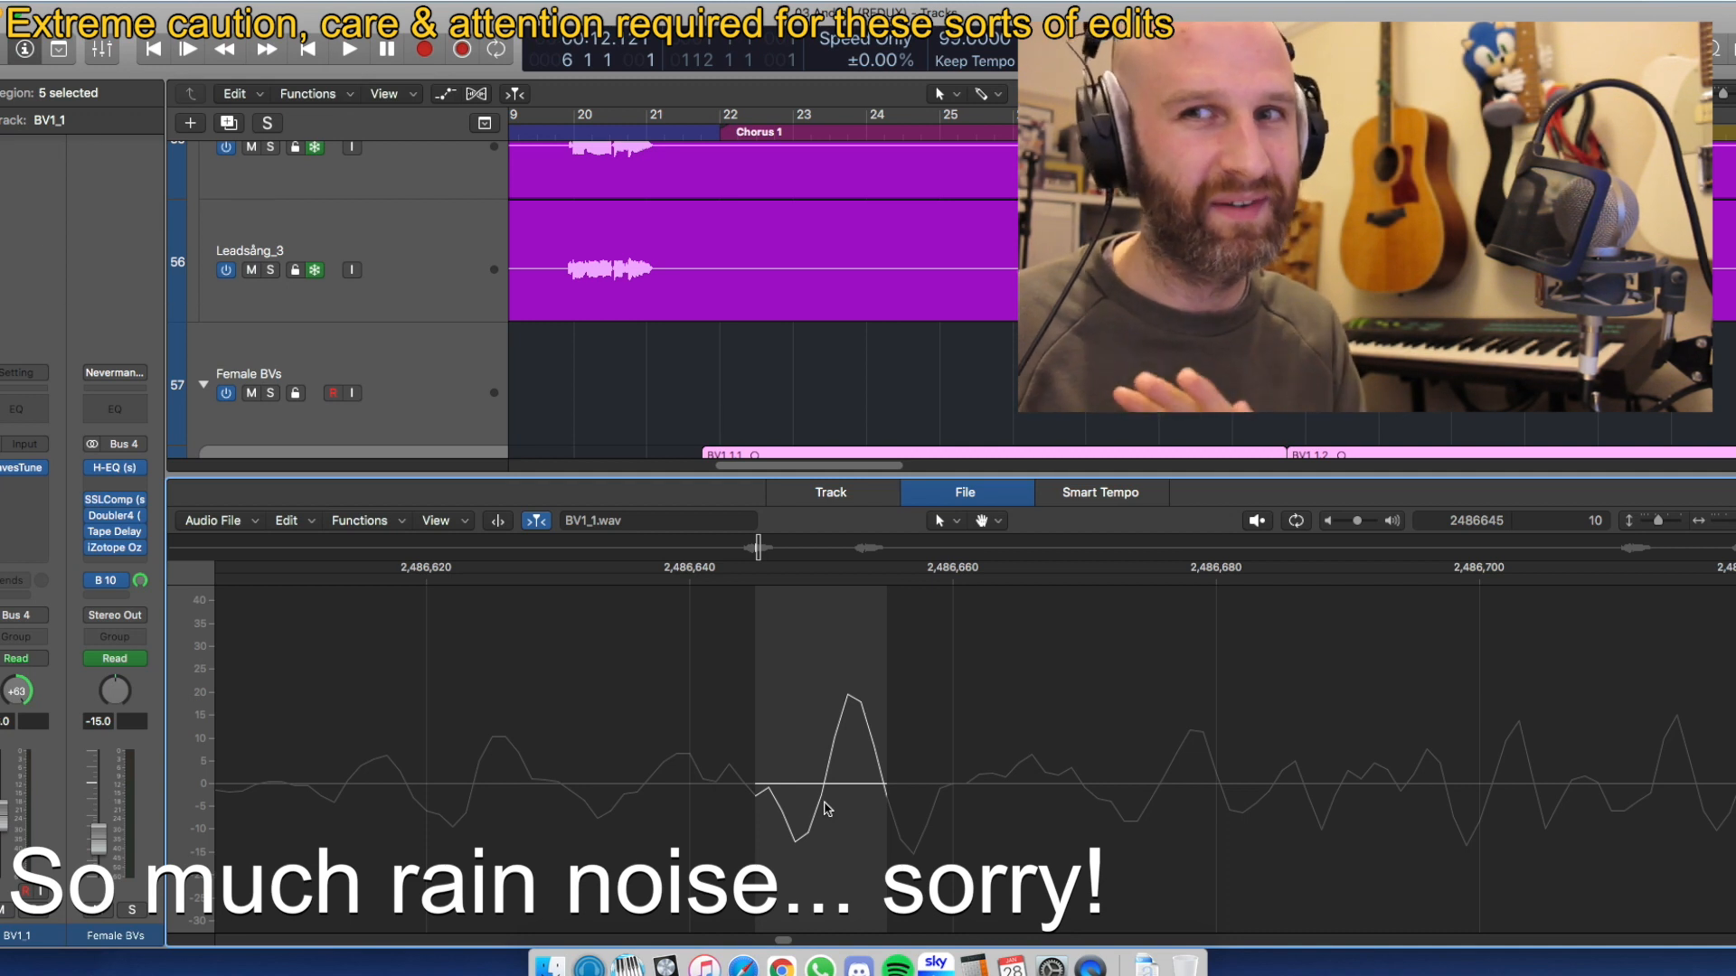
Select the small irregularity in the BV1_1 waveform from sample 2490822 to 2490829
{"action": "left_click_drag", "start_coordinate": [1035, 727], "coordinate": [1049, 721]}
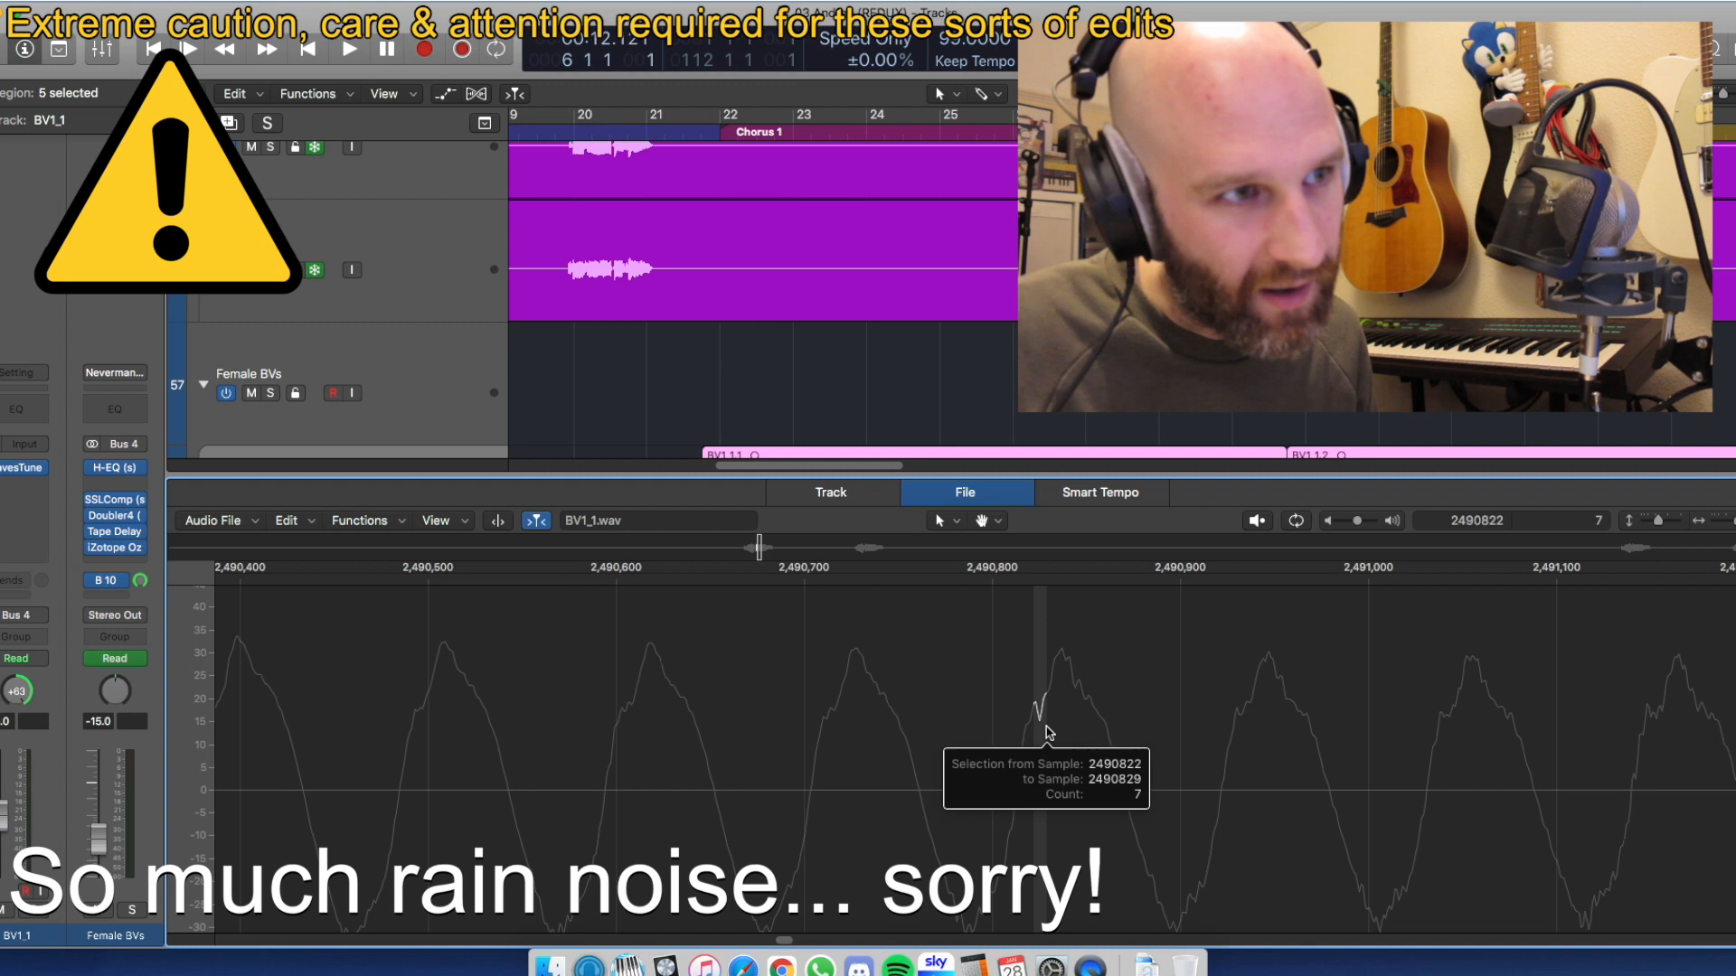
{"action": "left_click", "coordinate": [1037, 716]}
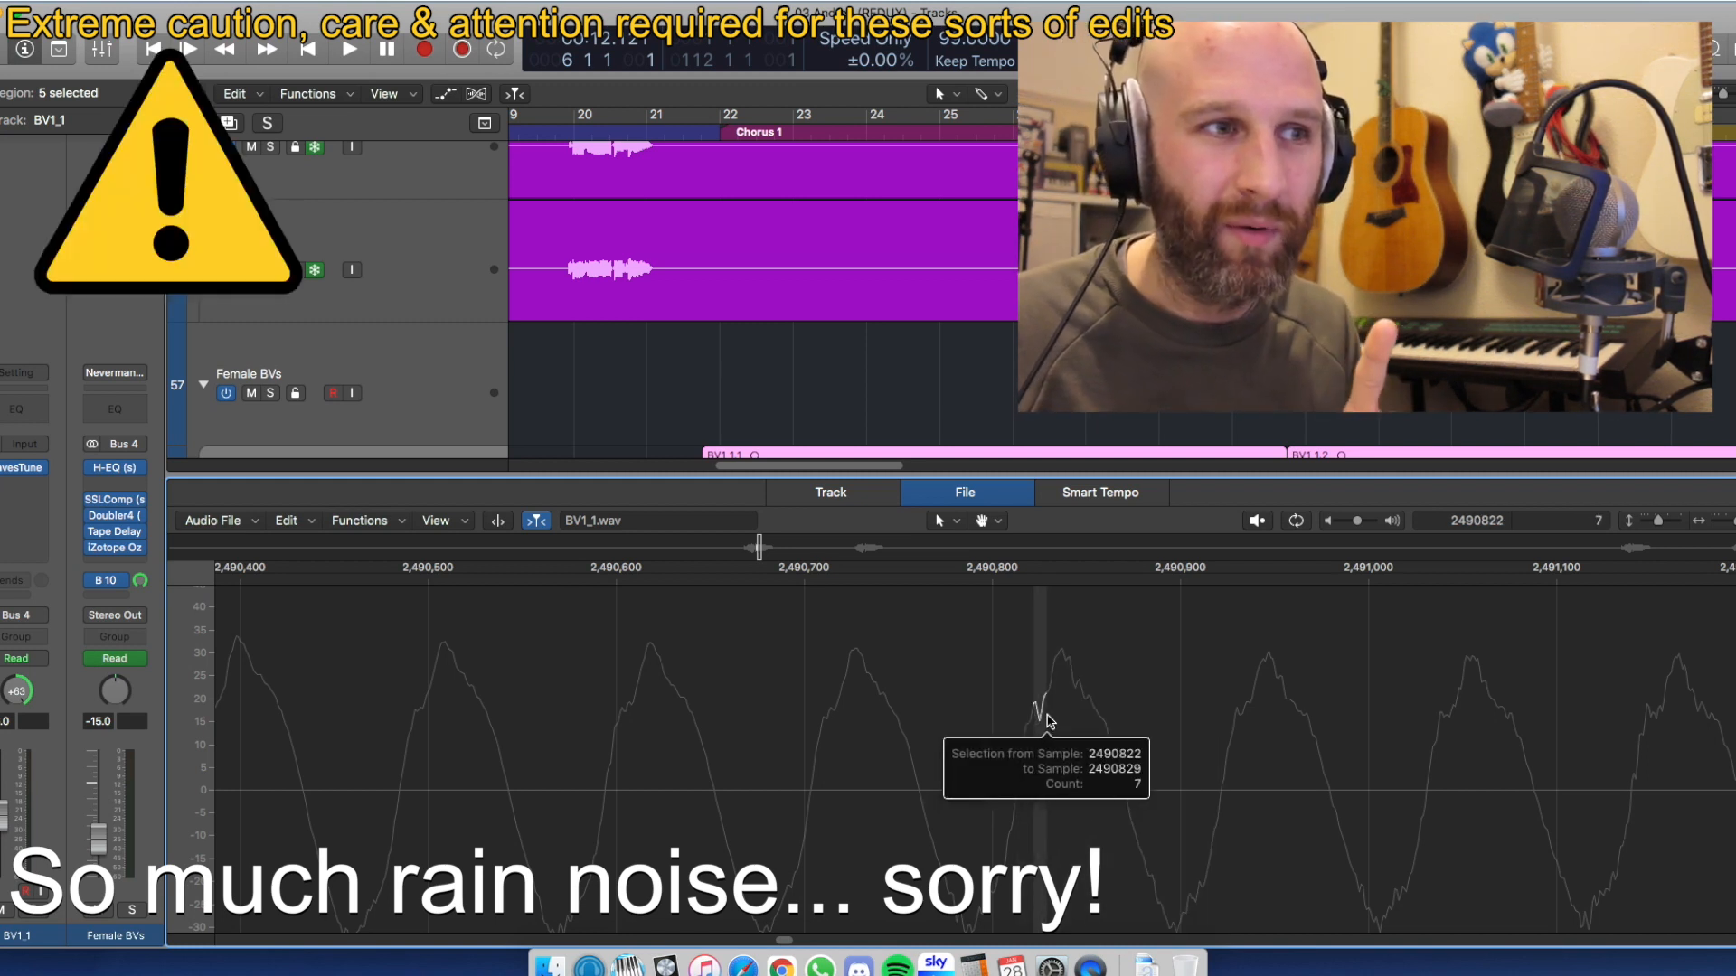
{"action": "left_click_drag", "start_coordinate": [1049, 721], "coordinate": [1047, 722]}
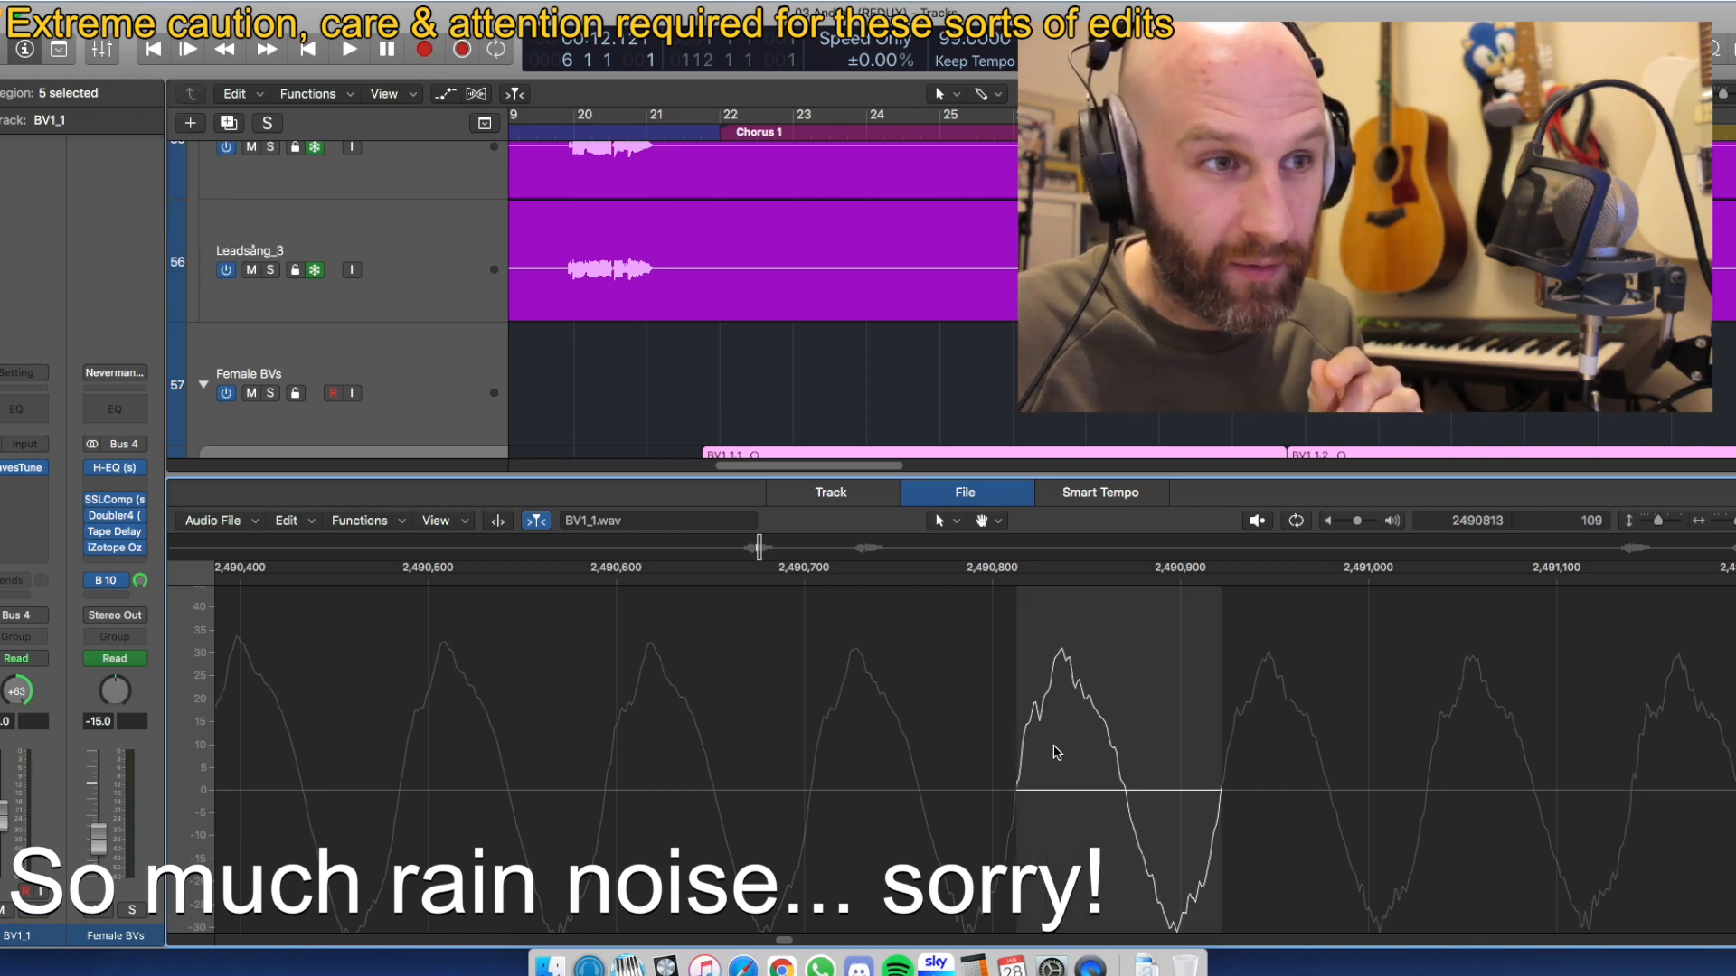
Try replacing the 109-sample waveform cycle at sample 2490813 with a copy of the cycle at 2490922, and undo the paste
{"action": "left_click_drag", "start_coordinate": [1224, 667], "coordinate": [1419, 817]}
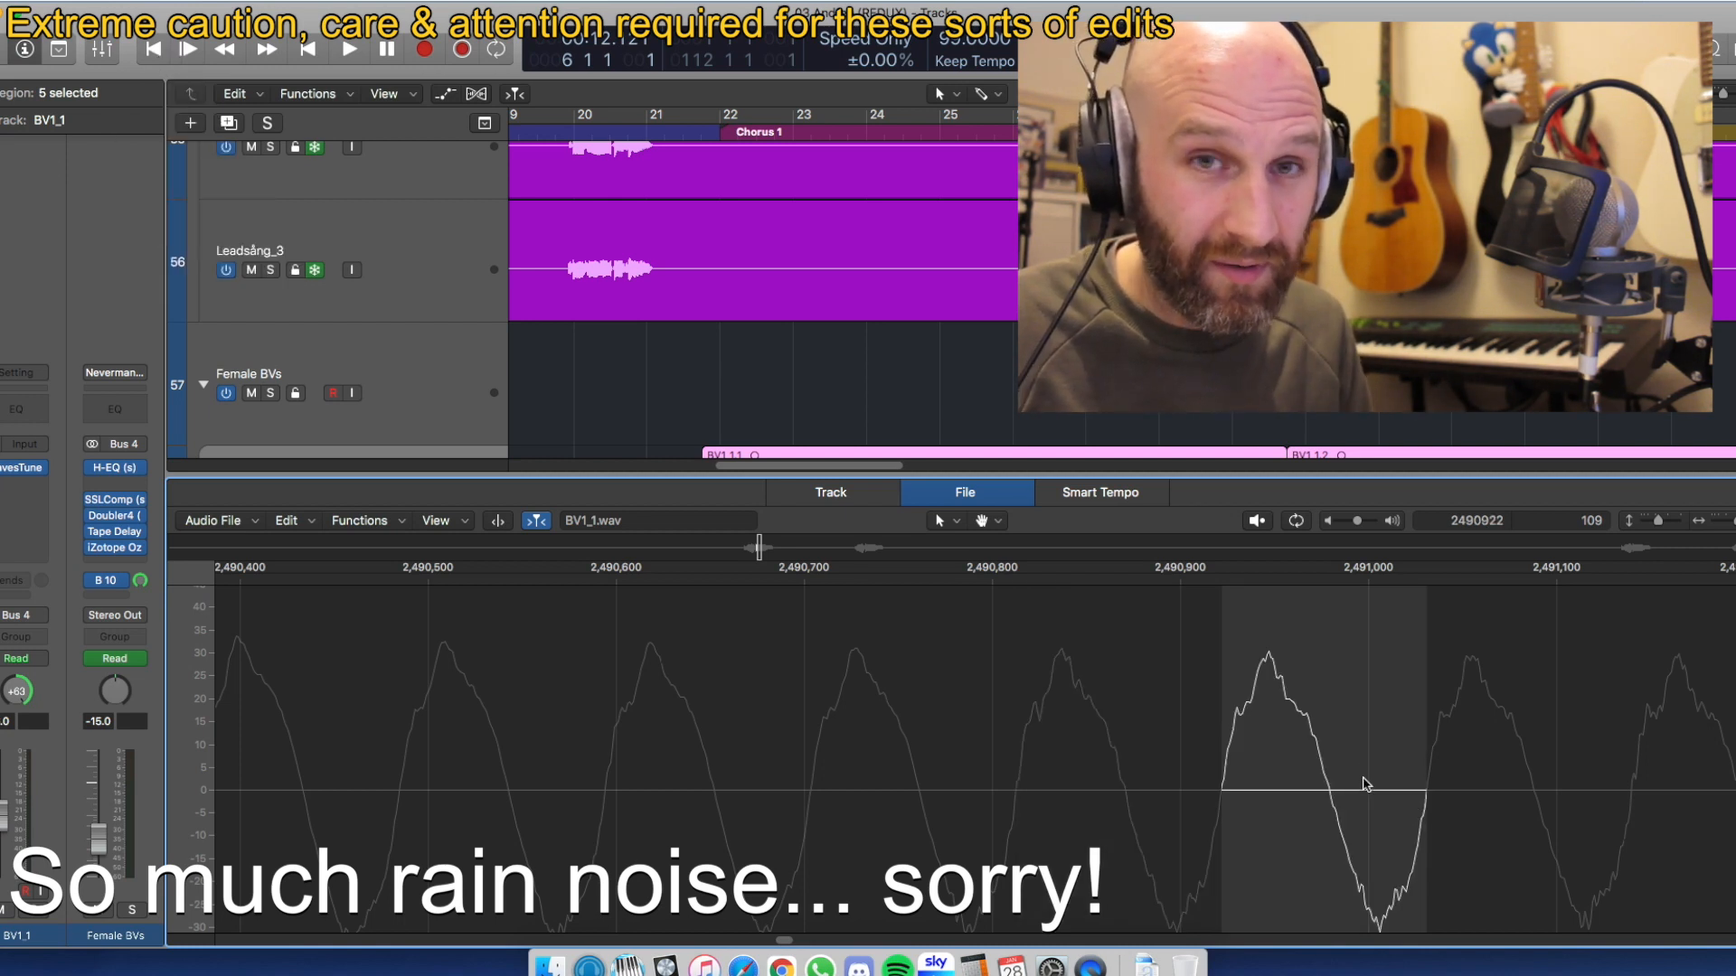
{"action": "left_click_drag", "start_coordinate": [1248, 773], "coordinate": [1108, 809]}
{"action": "key", "text": "super+v"}
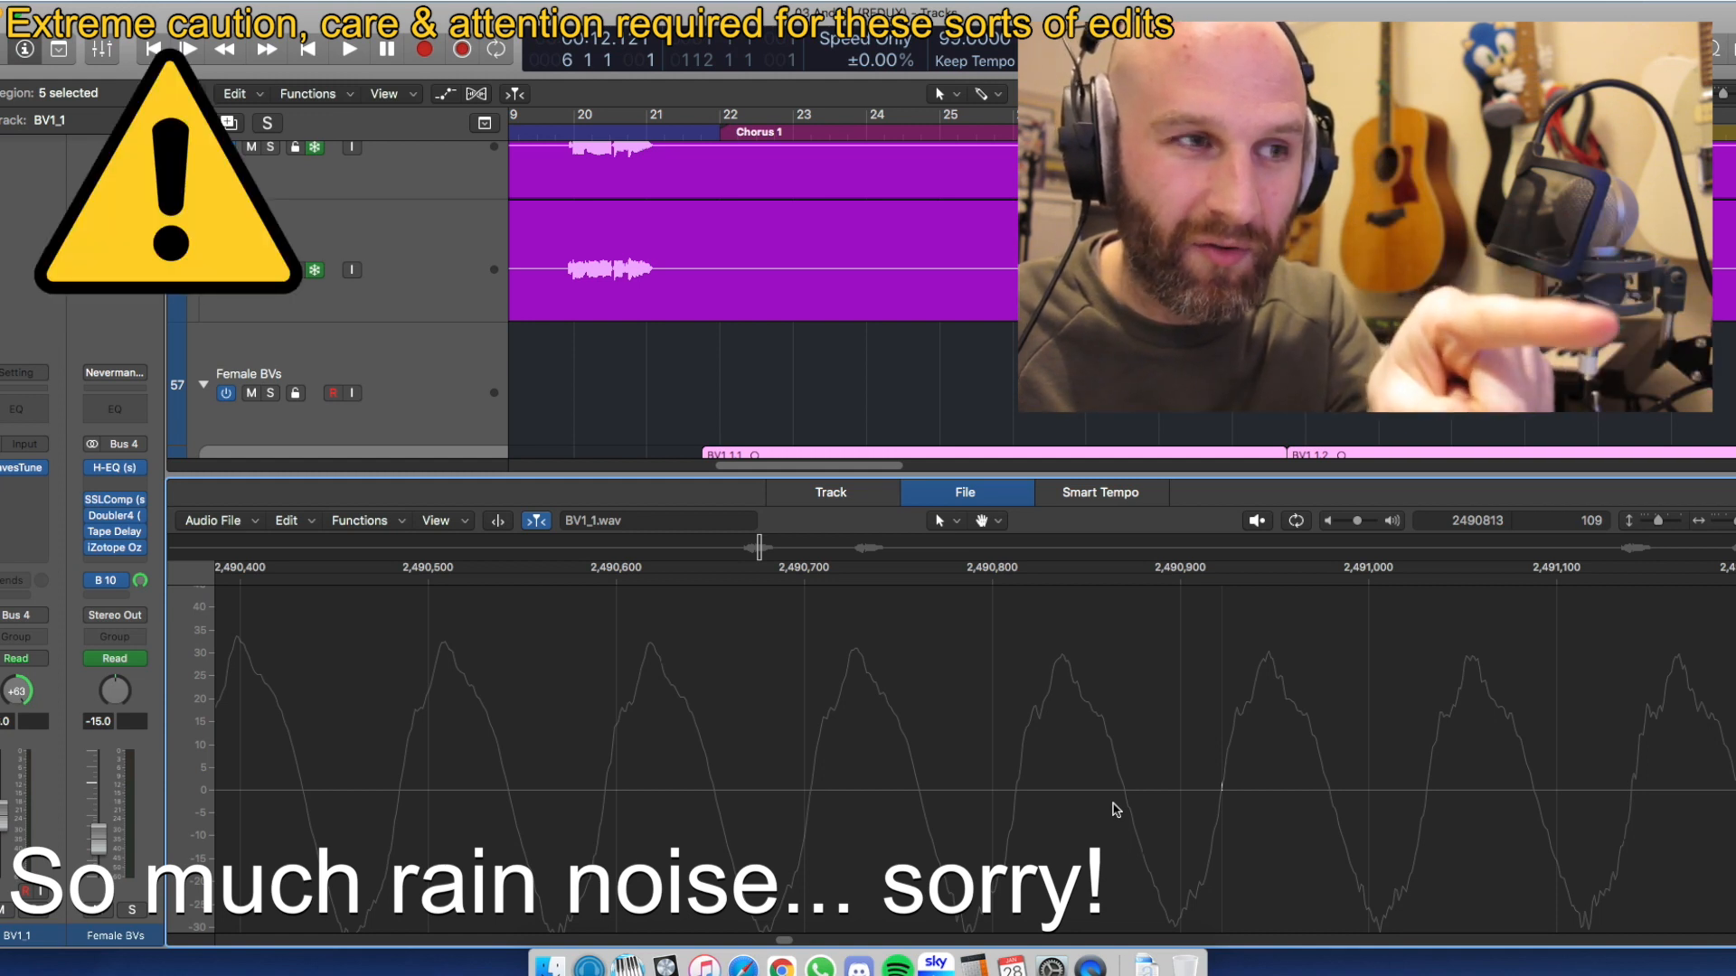
{"action": "key", "text": "super+z"}
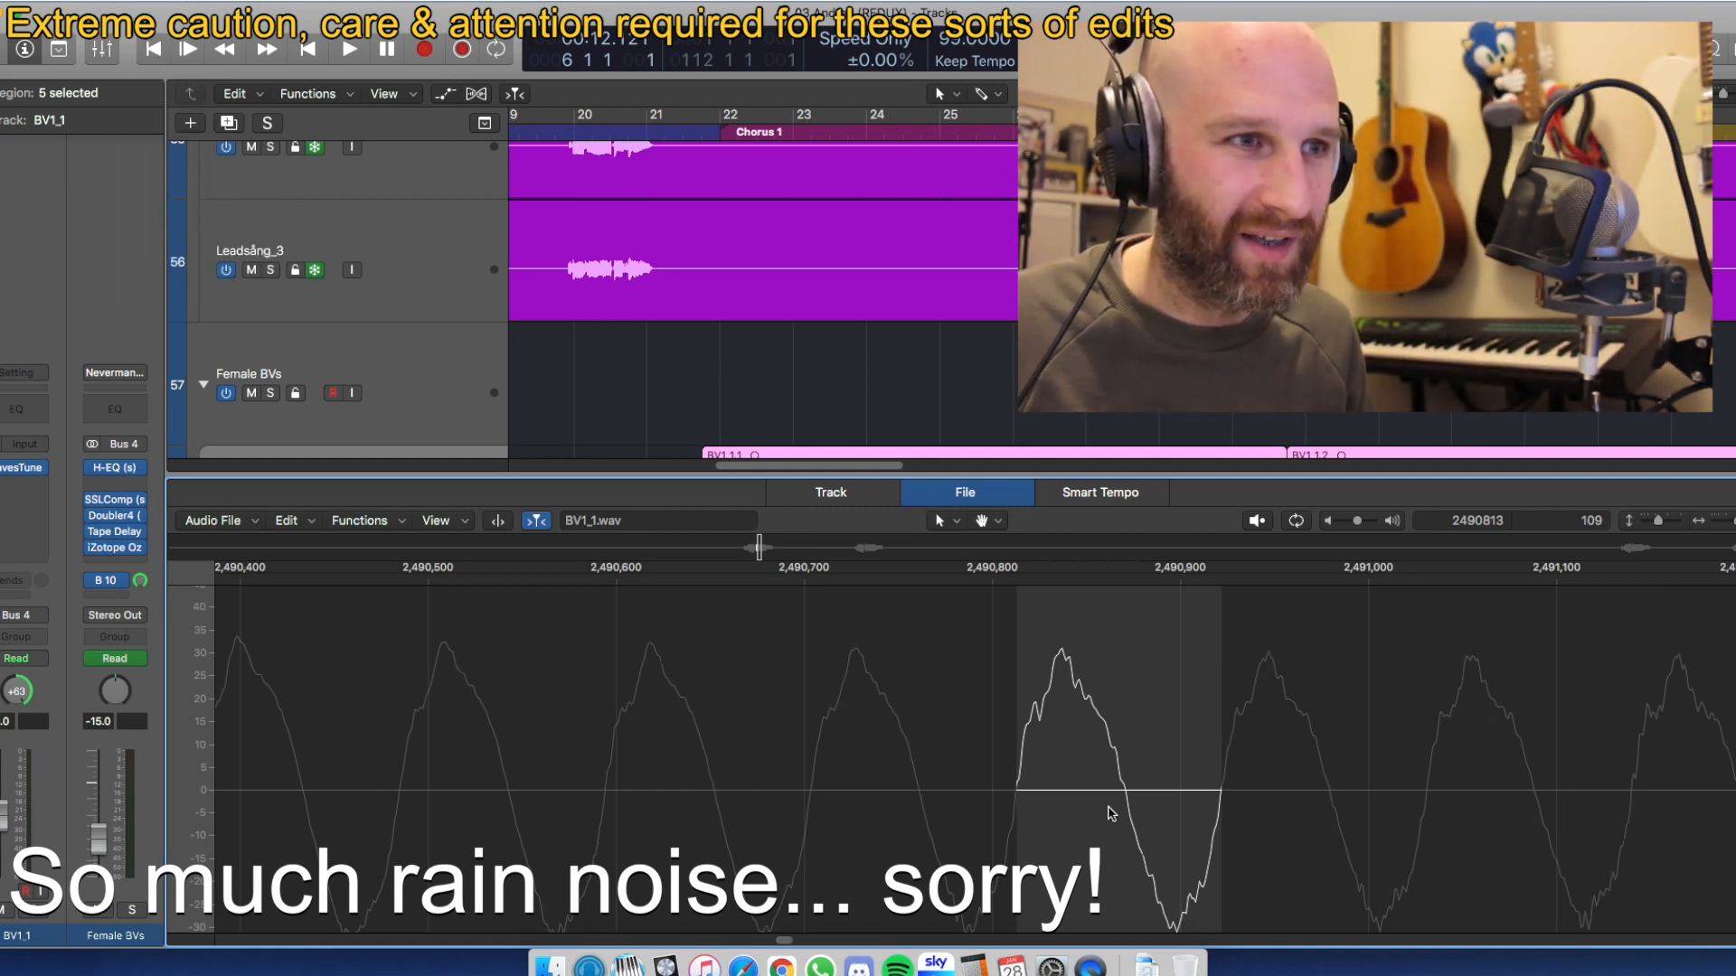
Examine the following BV1_1 waveform cycles up to about sample 2,492,400 and return to the full track overview
{"action": "scroll", "coordinate": [1111, 813], "scroll_direction": "right", "scroll_amount": 10}
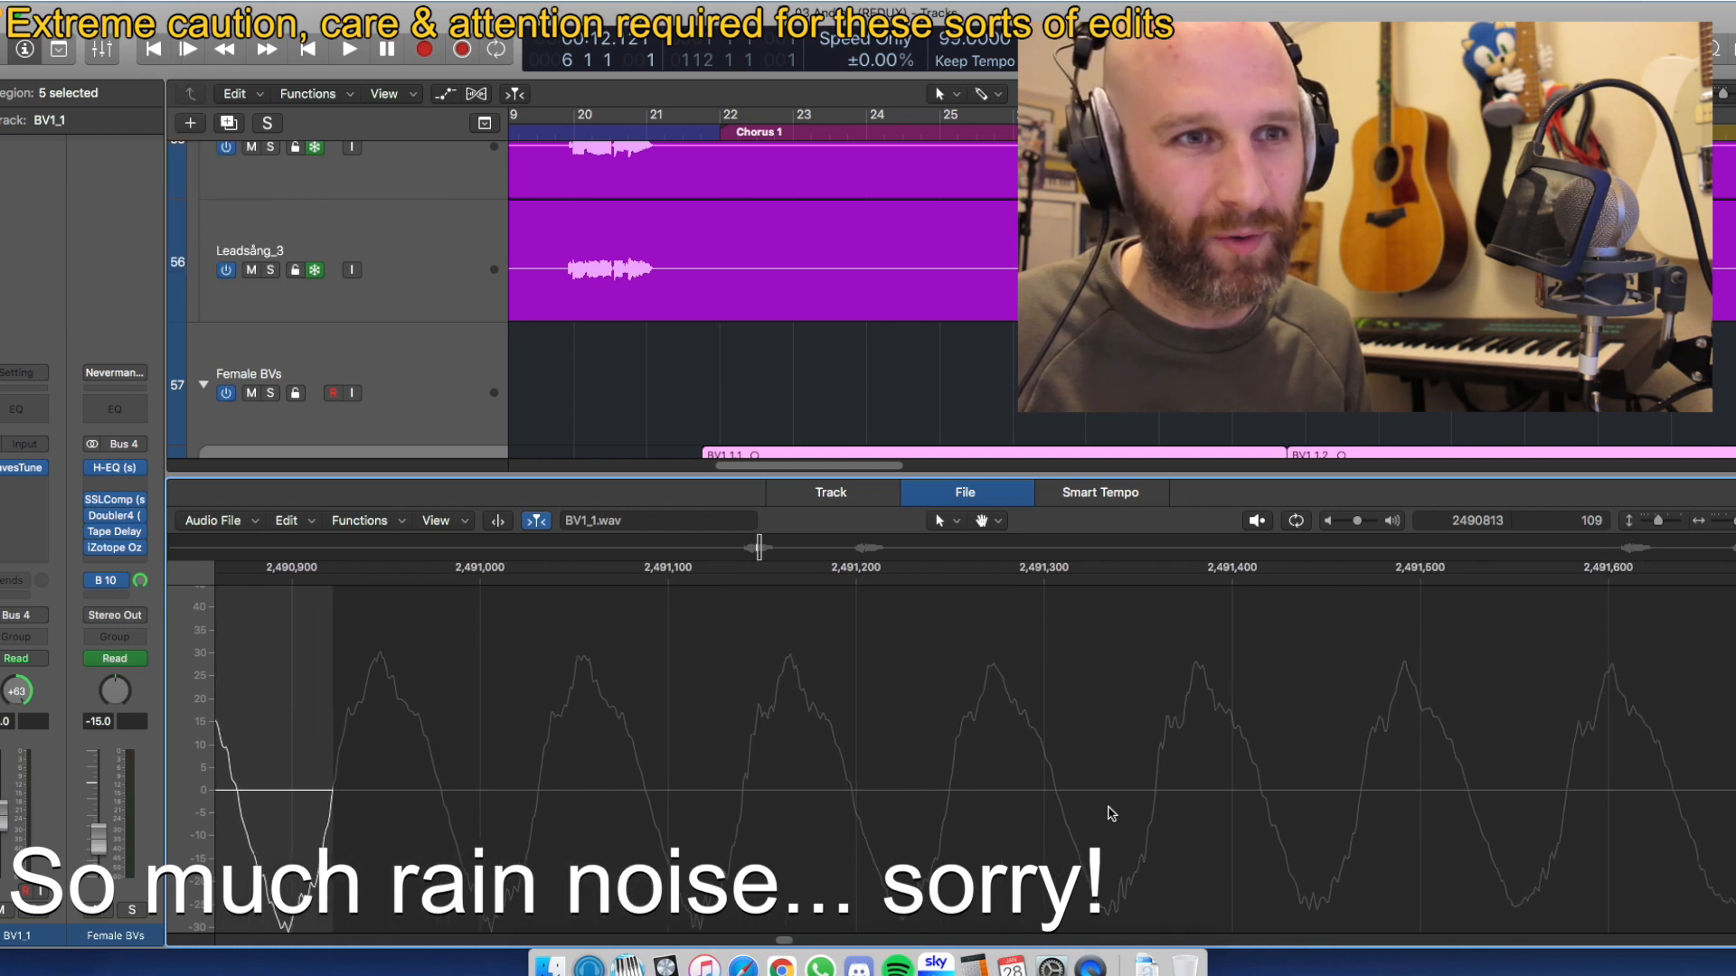
{"action": "scroll", "coordinate": [1112, 814], "scroll_direction": "right", "scroll_amount": 6}
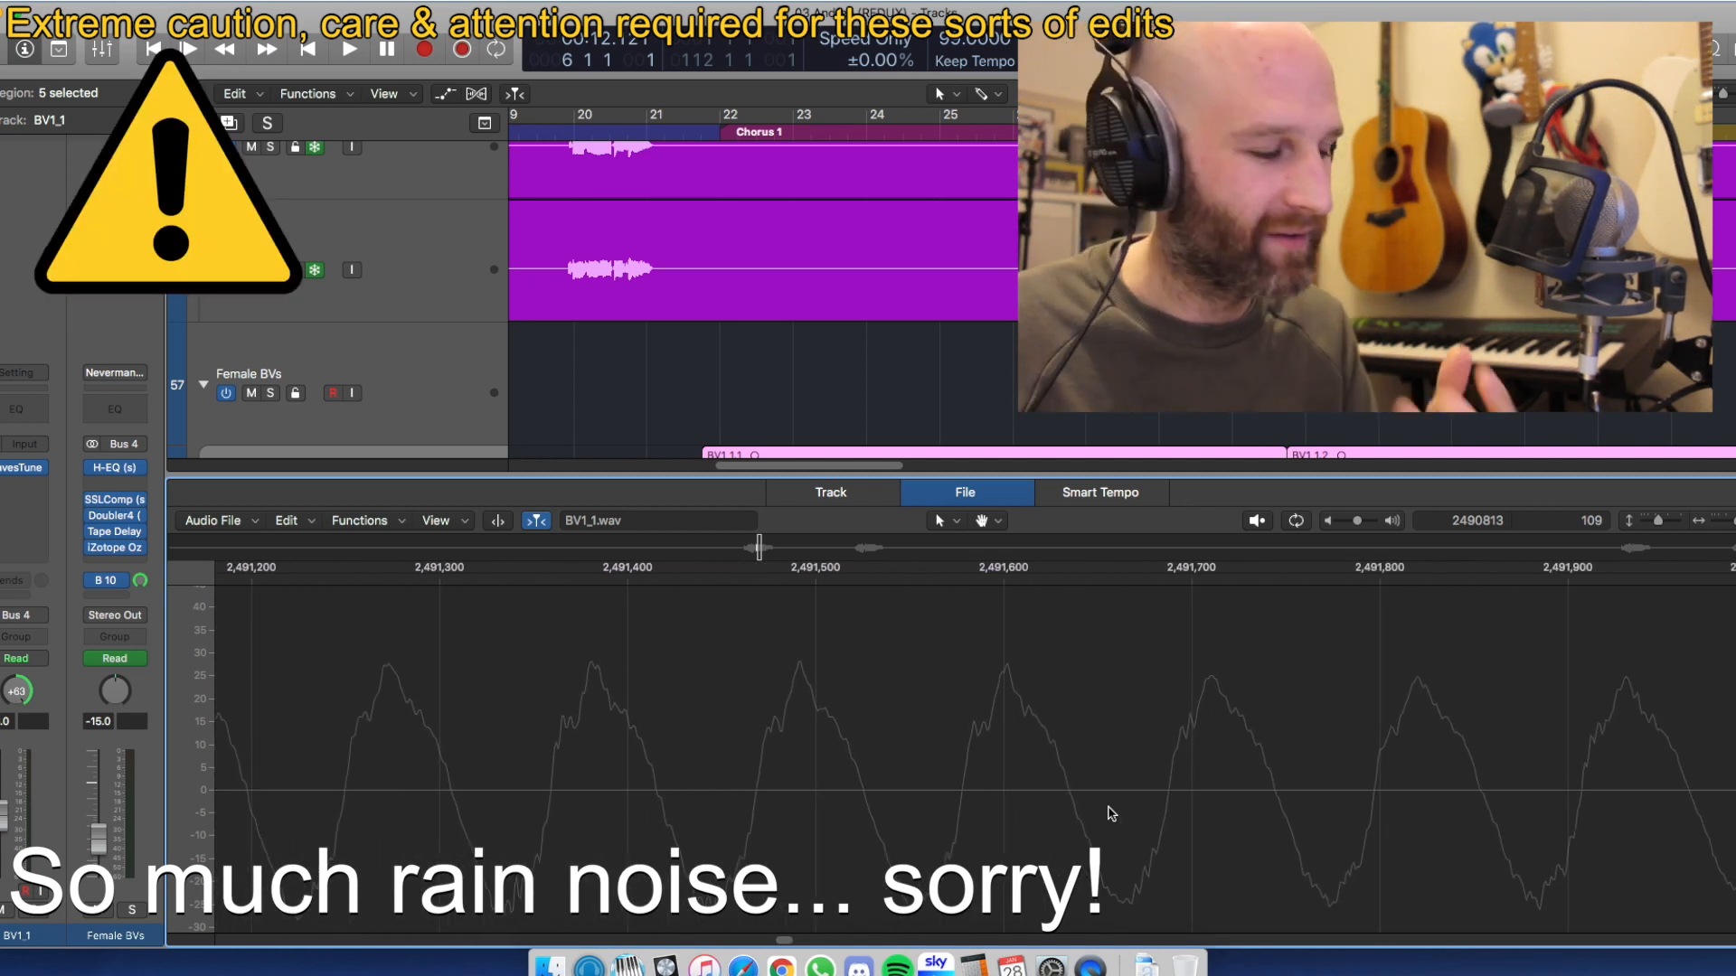
{"action": "scroll", "coordinate": [1111, 814], "scroll_direction": "right", "scroll_amount": 5}
{"action": "scroll", "coordinate": [1112, 813], "scroll_direction": "right", "scroll_amount": 6}
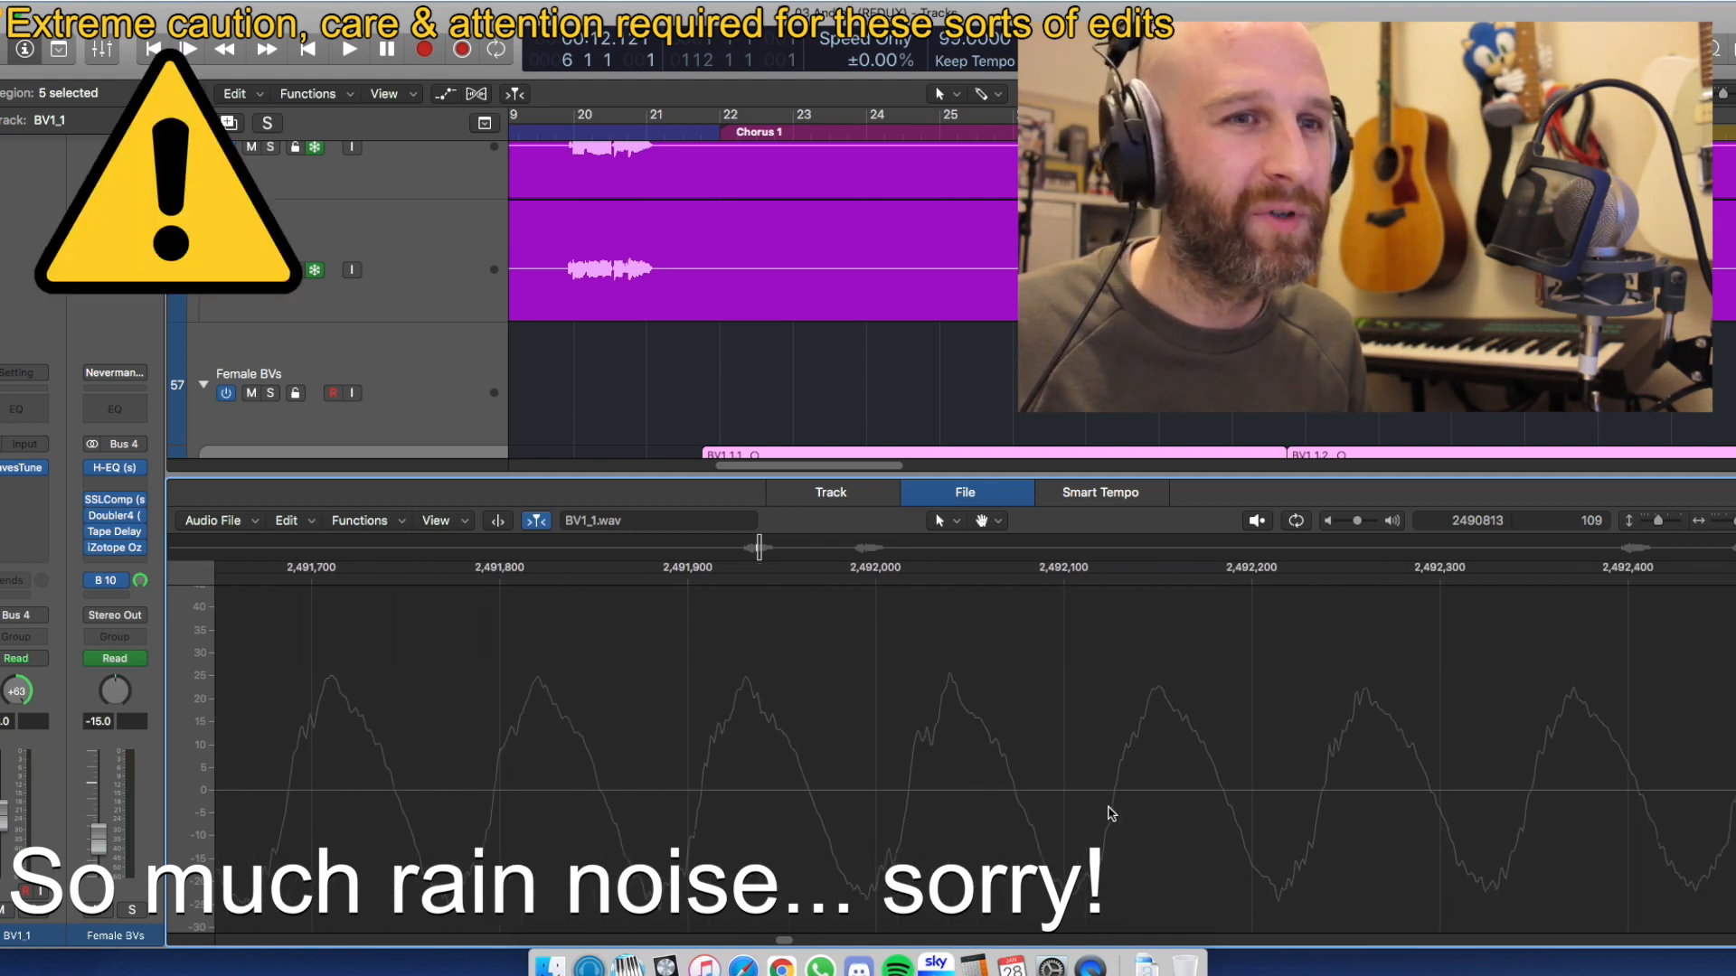
{"action": "key", "text": "e"}
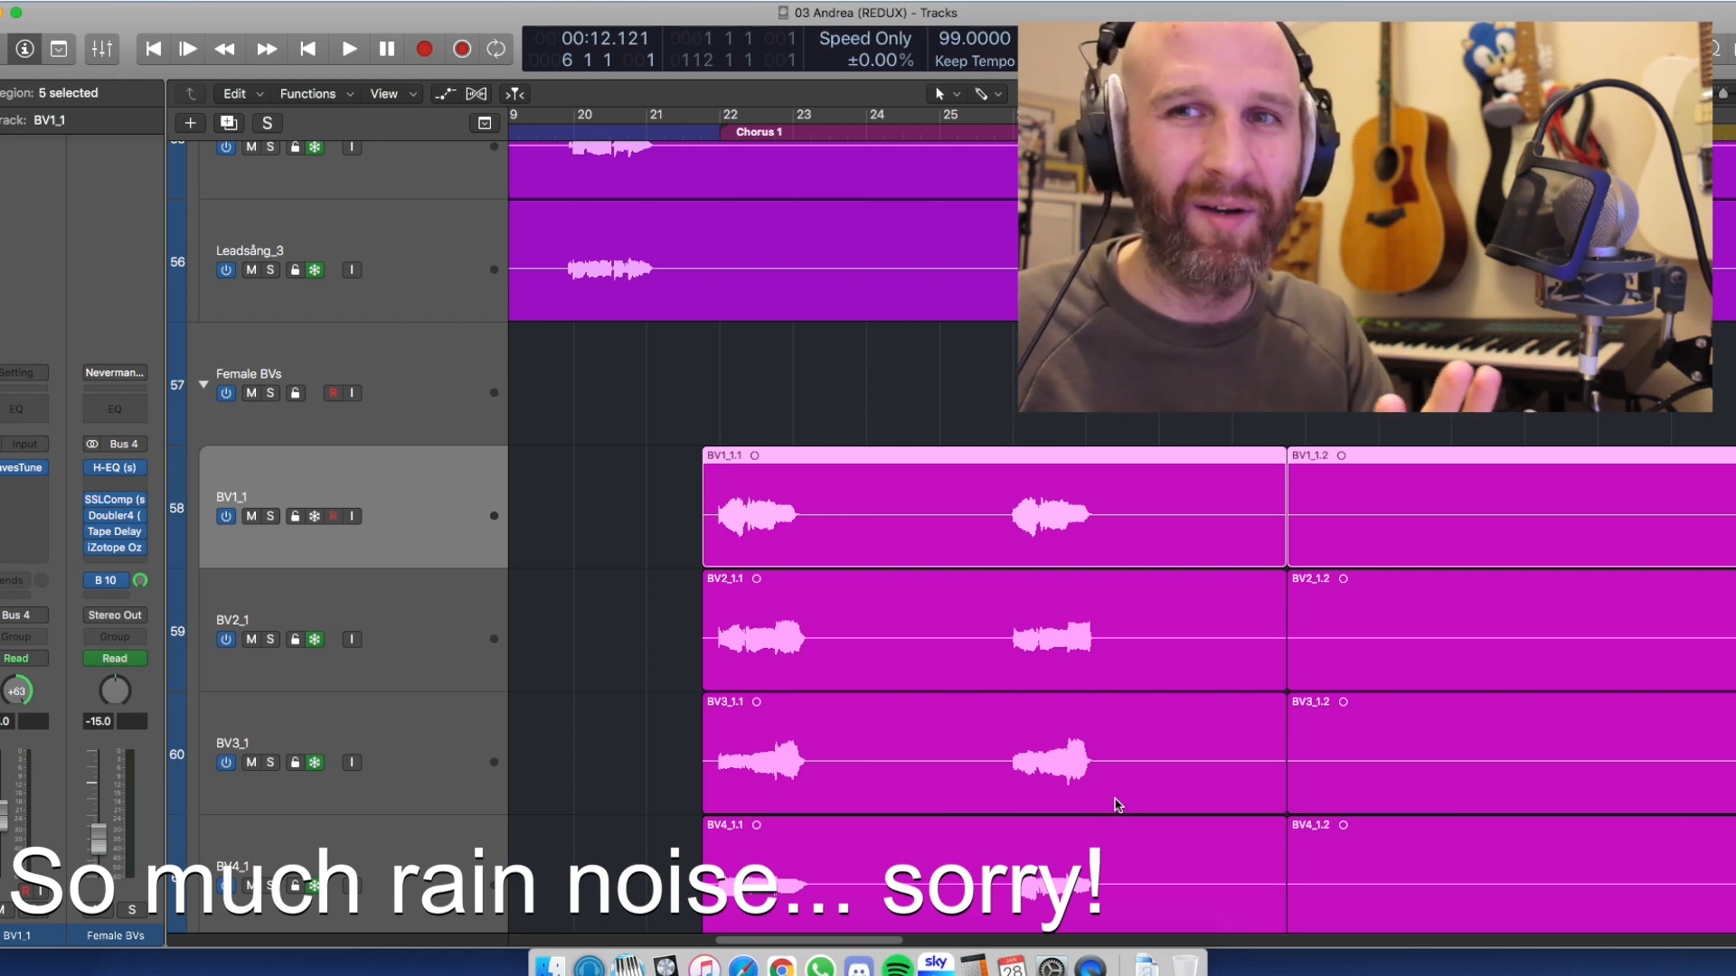
{"action": "key", "text": "z"}
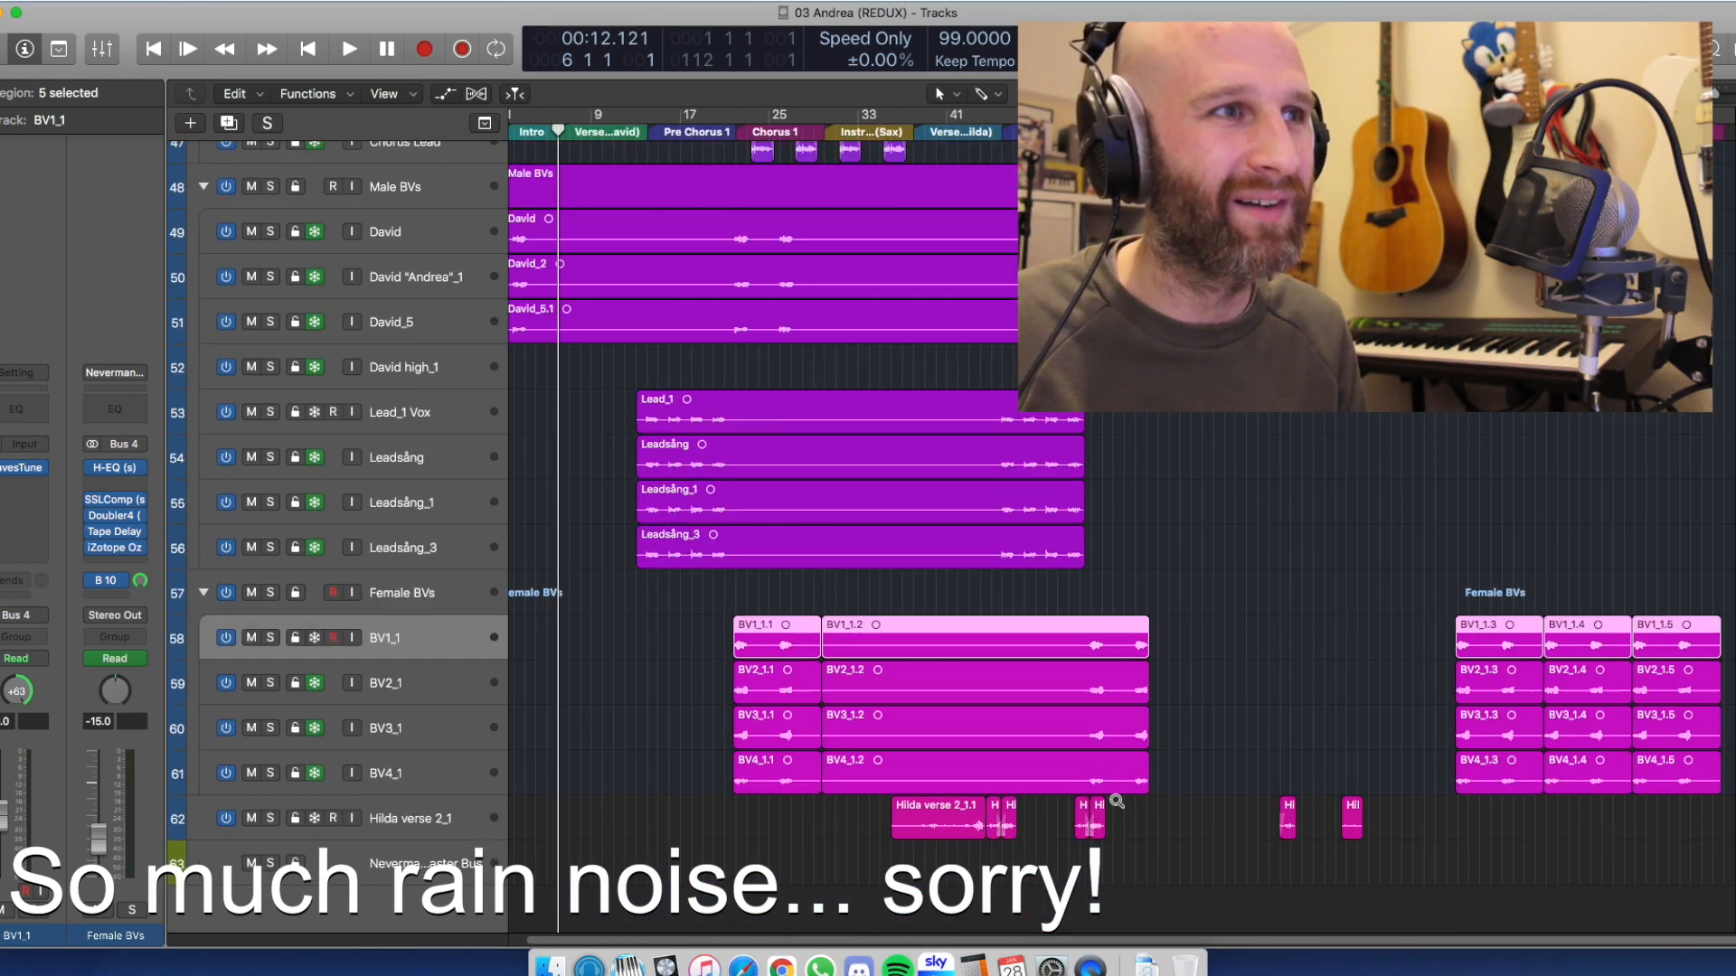
Select the Verse Lead and Chorus Lead tracks in turn and look over their vocal regions along the timeline
{"action": "key", "text": "super+Down"}
{"action": "key", "text": "super+Down"}
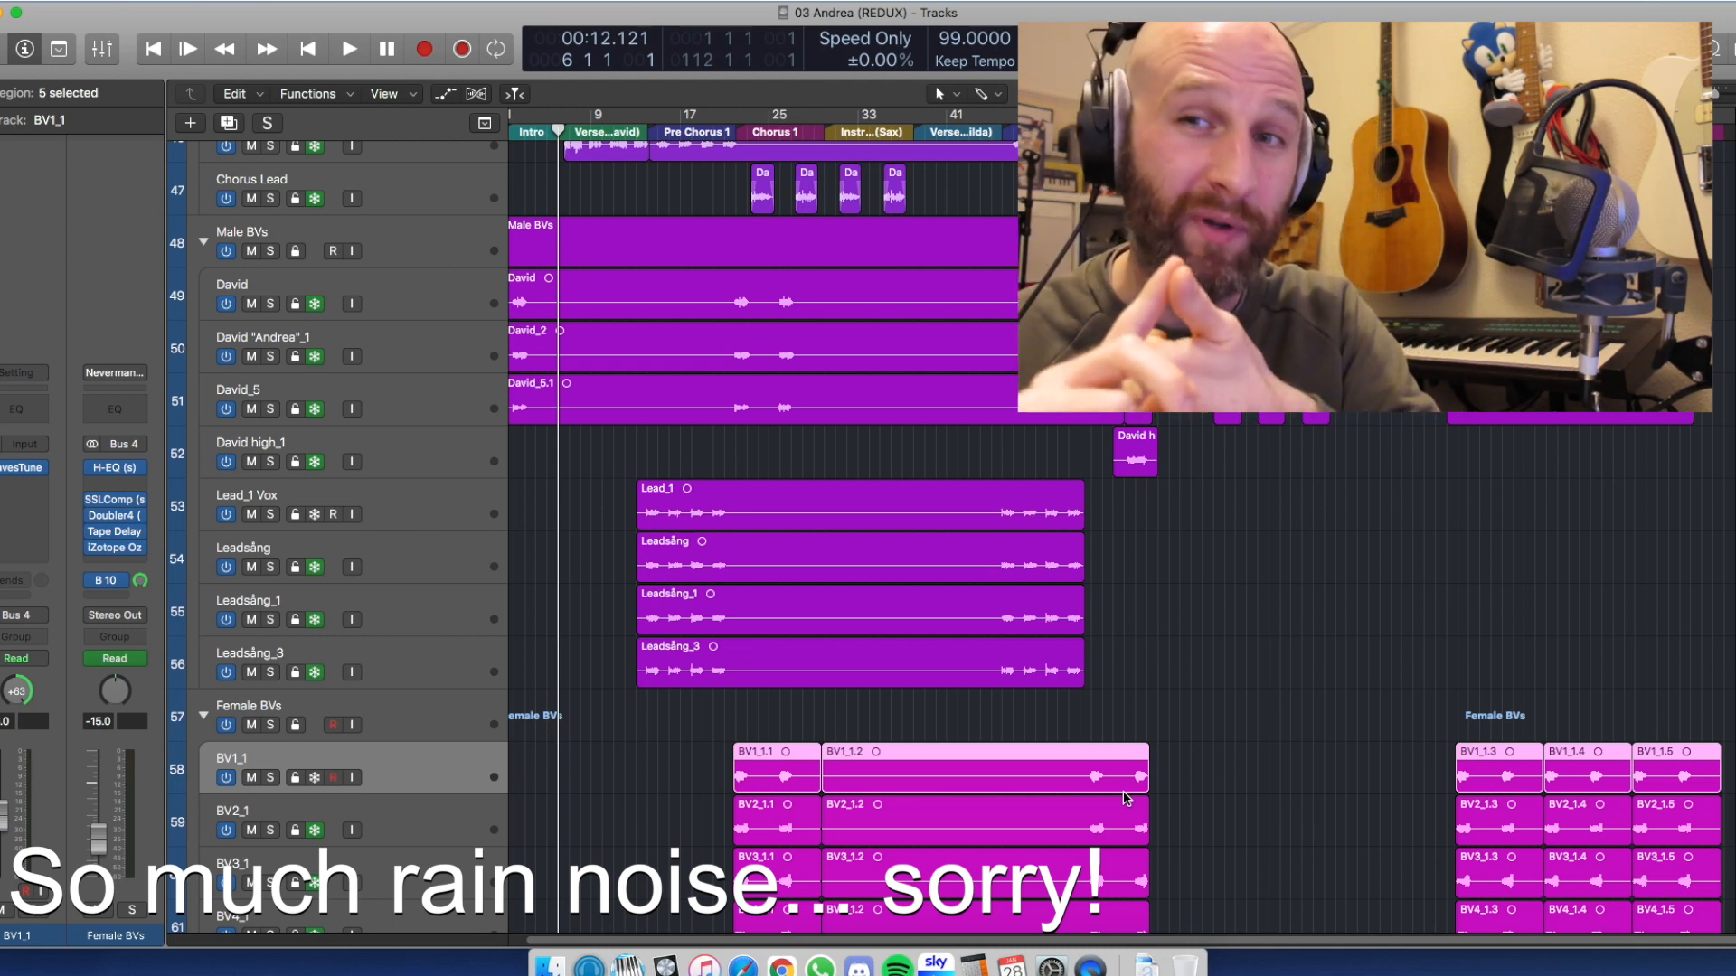
{"action": "scroll", "coordinate": [1124, 798], "scroll_direction": "up", "scroll_amount": 2}
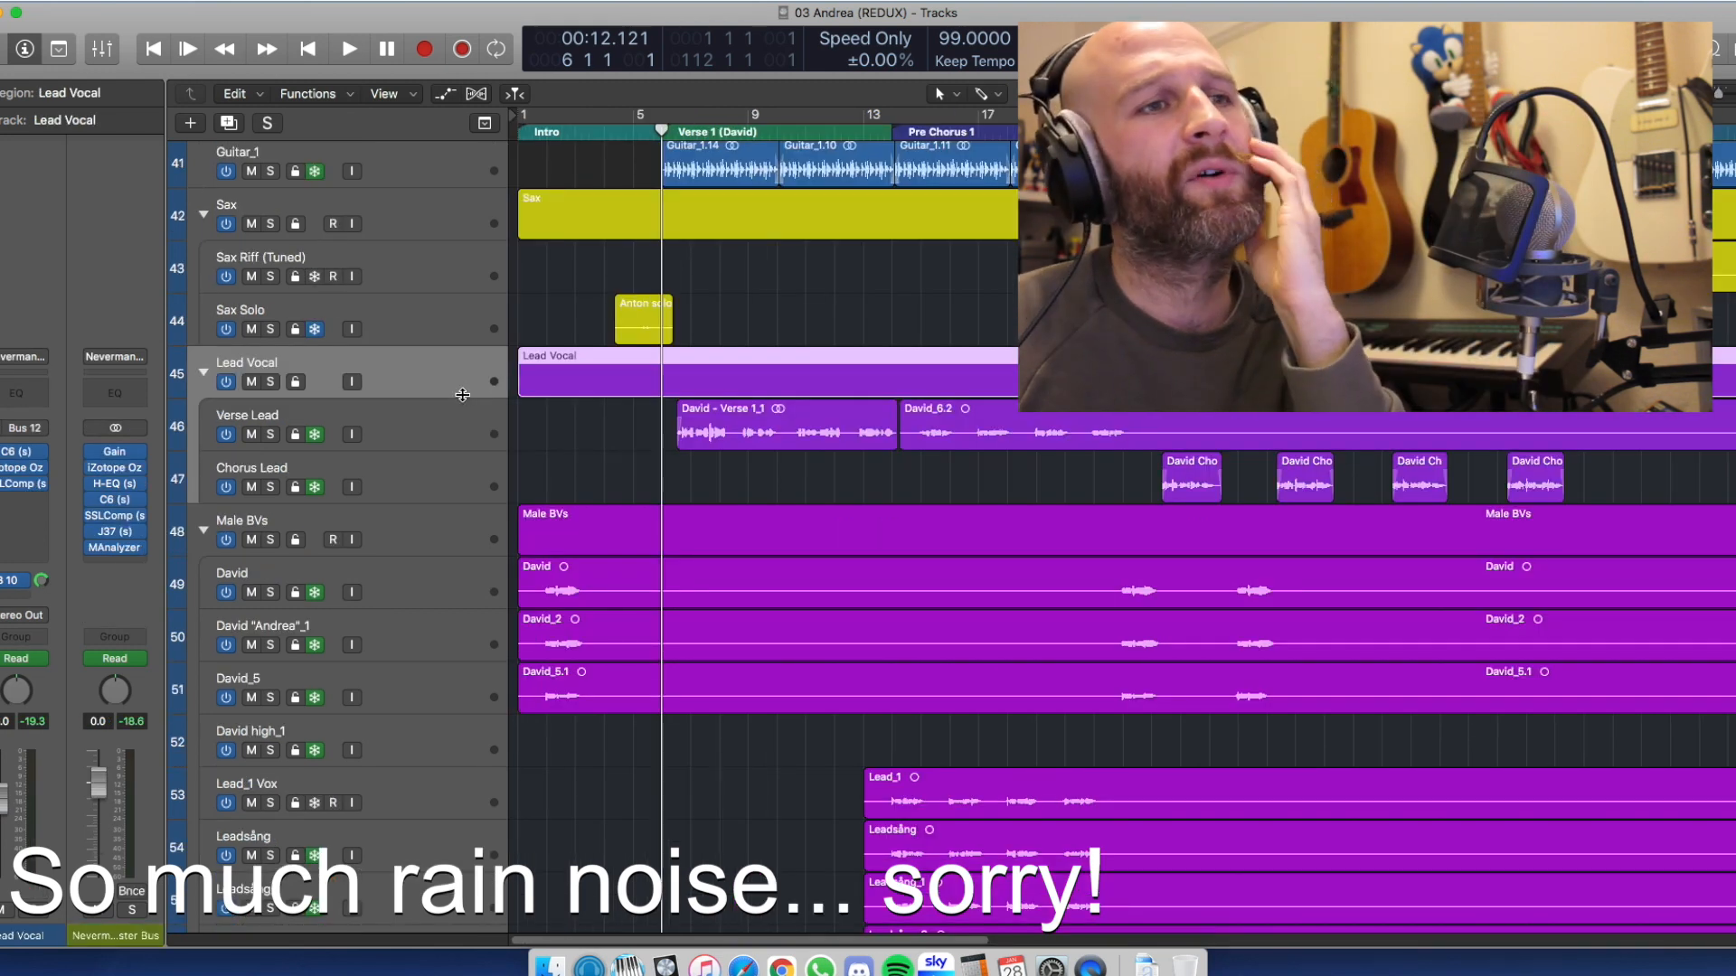
{"action": "left_click", "coordinate": [464, 425]}
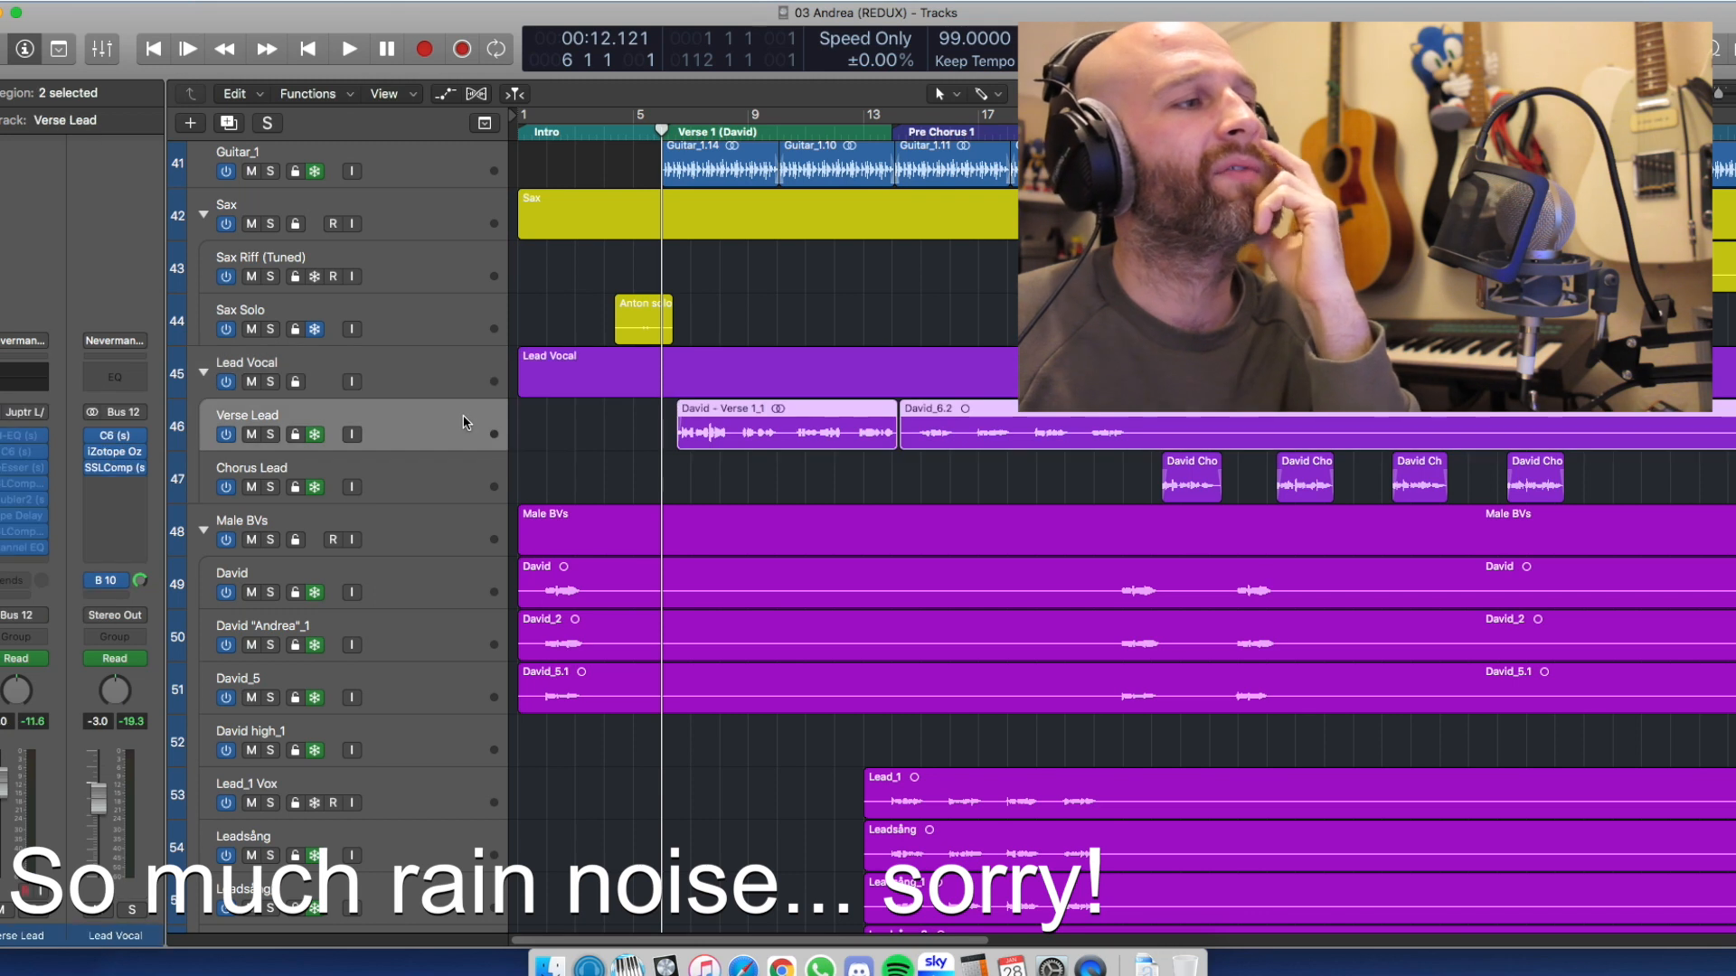
{"action": "left_click", "coordinate": [463, 481]}
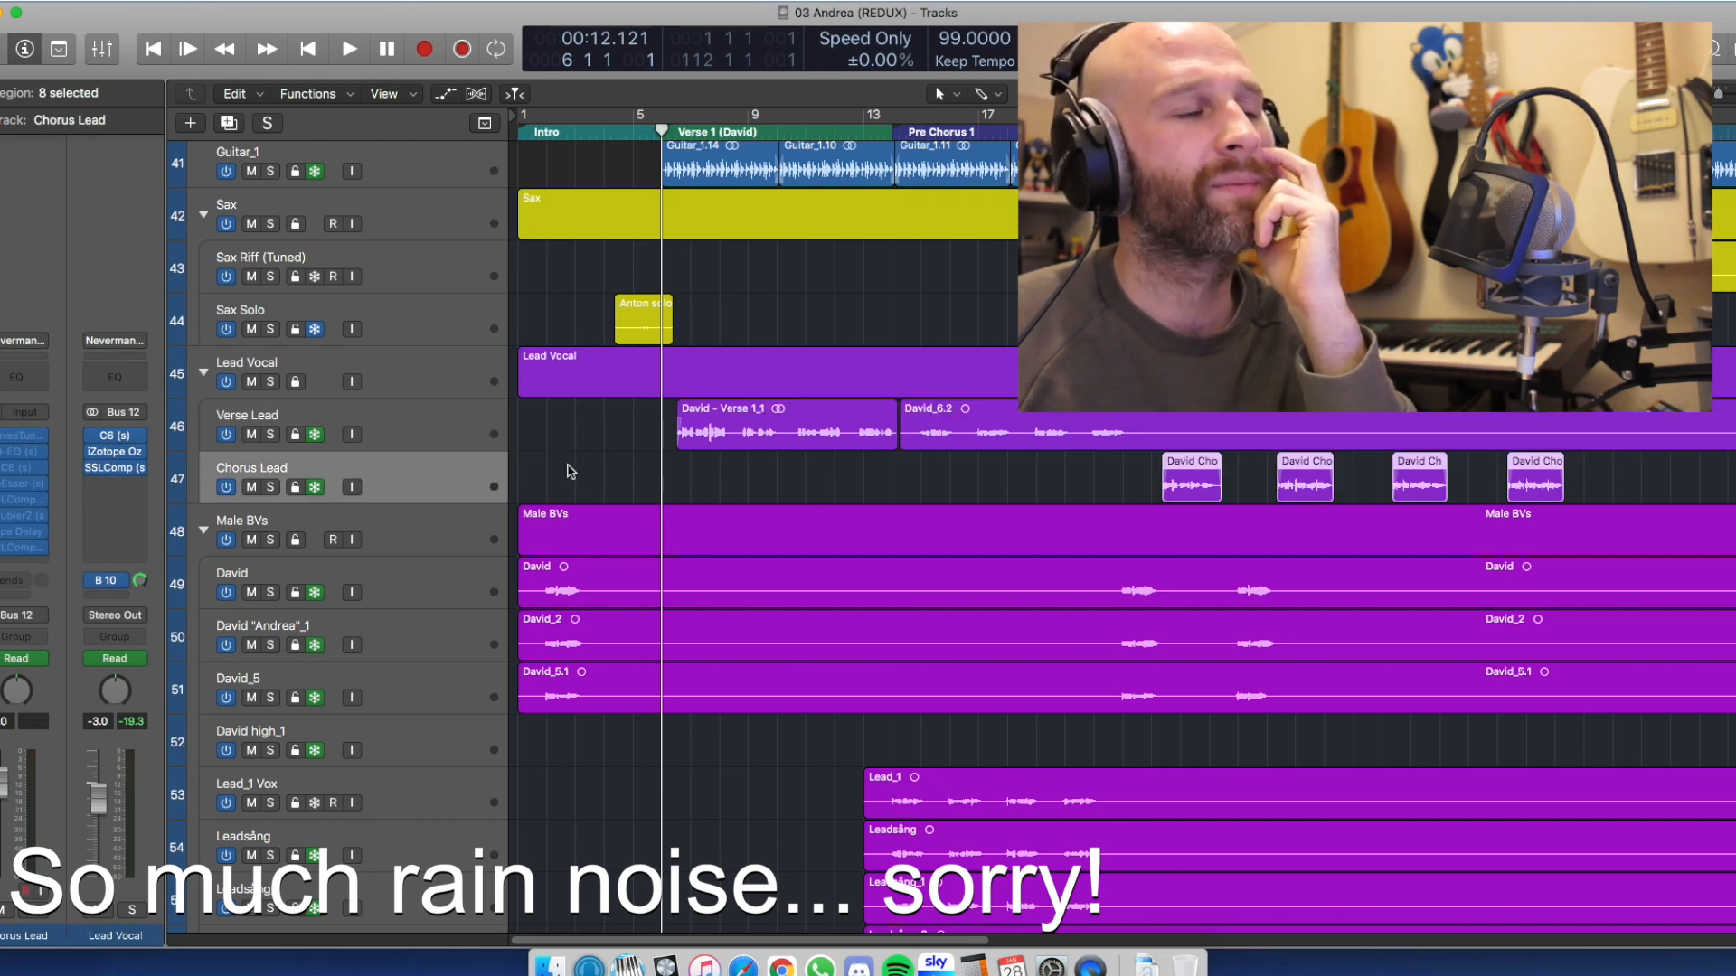
{"action": "scroll", "coordinate": [658, 456], "scroll_direction": "right", "scroll_amount": 5}
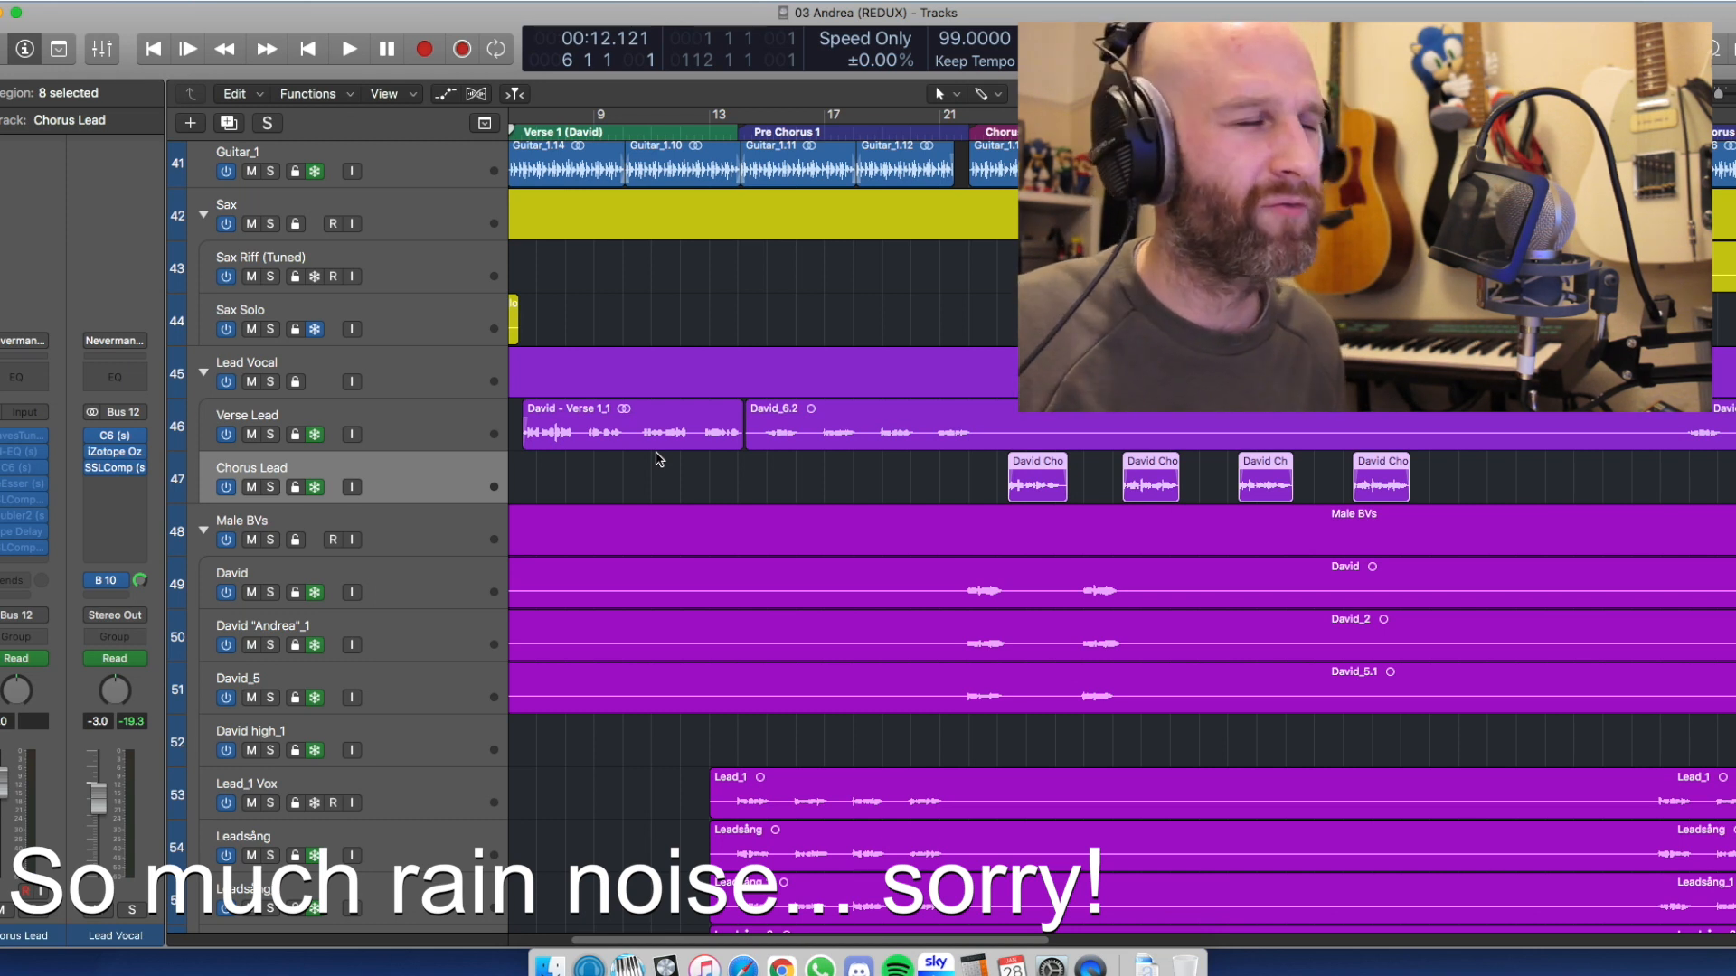
{"action": "scroll", "coordinate": [659, 459], "scroll_direction": "right", "scroll_amount": 10}
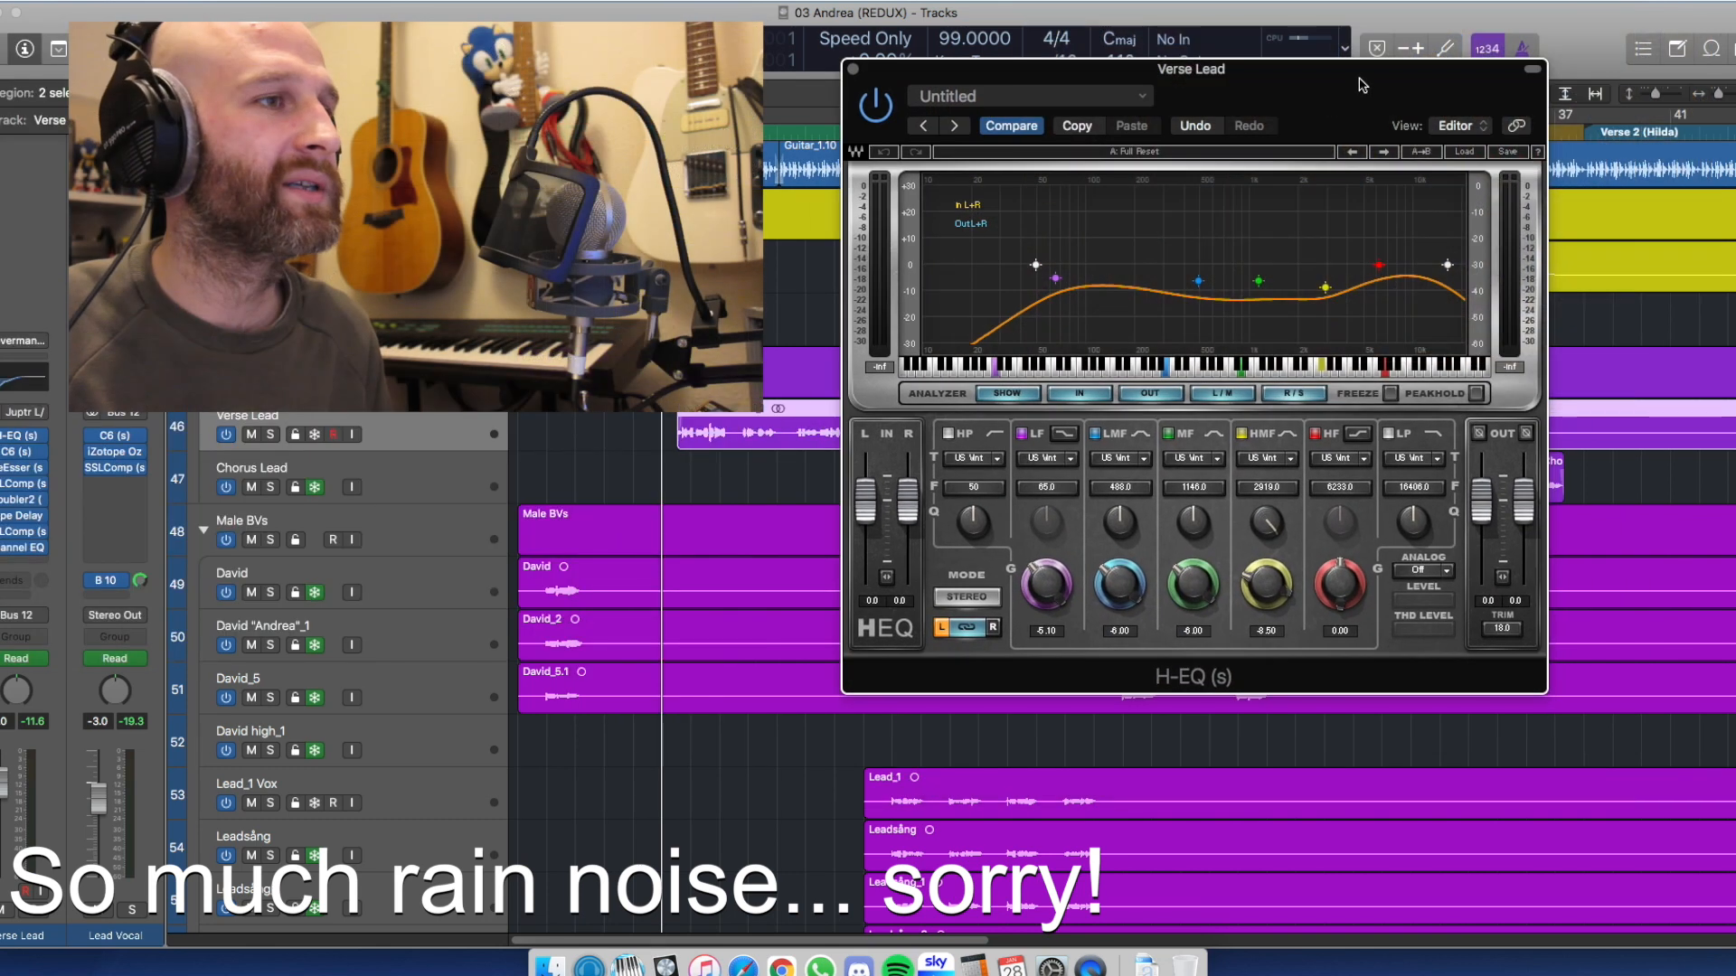
Solo the Verse Lead track and play its vocal through the H-EQ, restarting from the start of Verse 1
{"action": "left_click", "coordinate": [270, 435]}
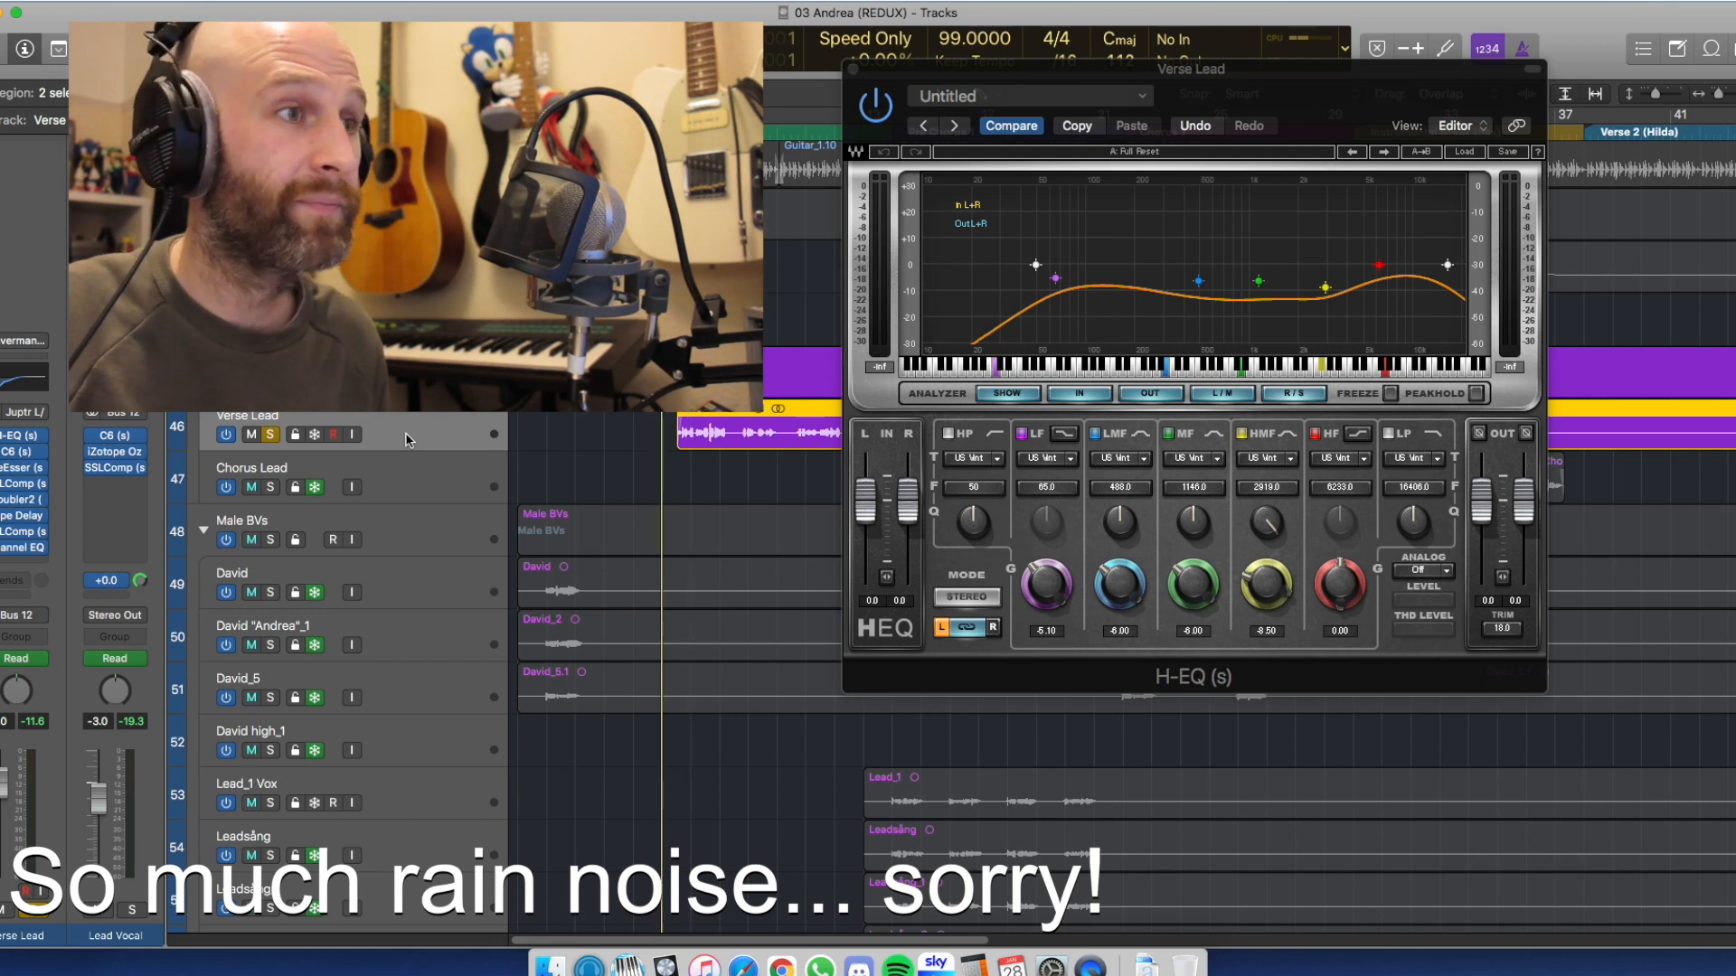
{"action": "key", "text": "space"}
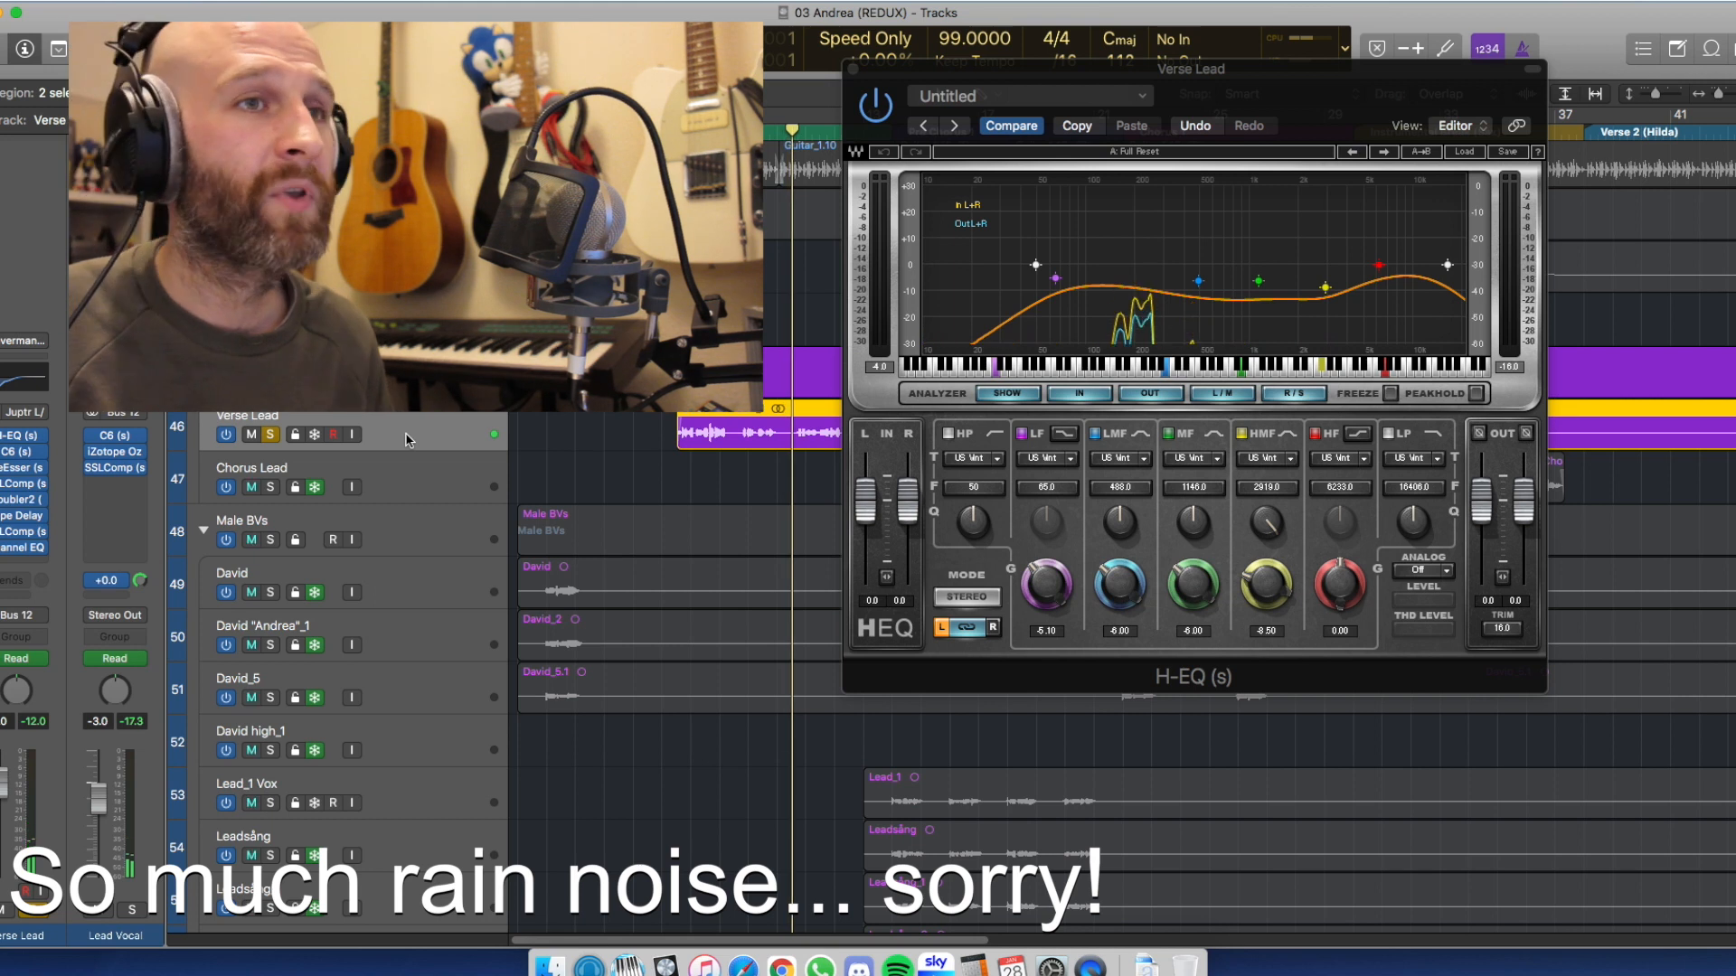
{"action": "key", "text": "space"}
{"action": "key", "text": "comma"}
{"action": "key", "text": "comma"}
{"action": "key", "text": "comma"}
{"action": "key", "text": "comma"}
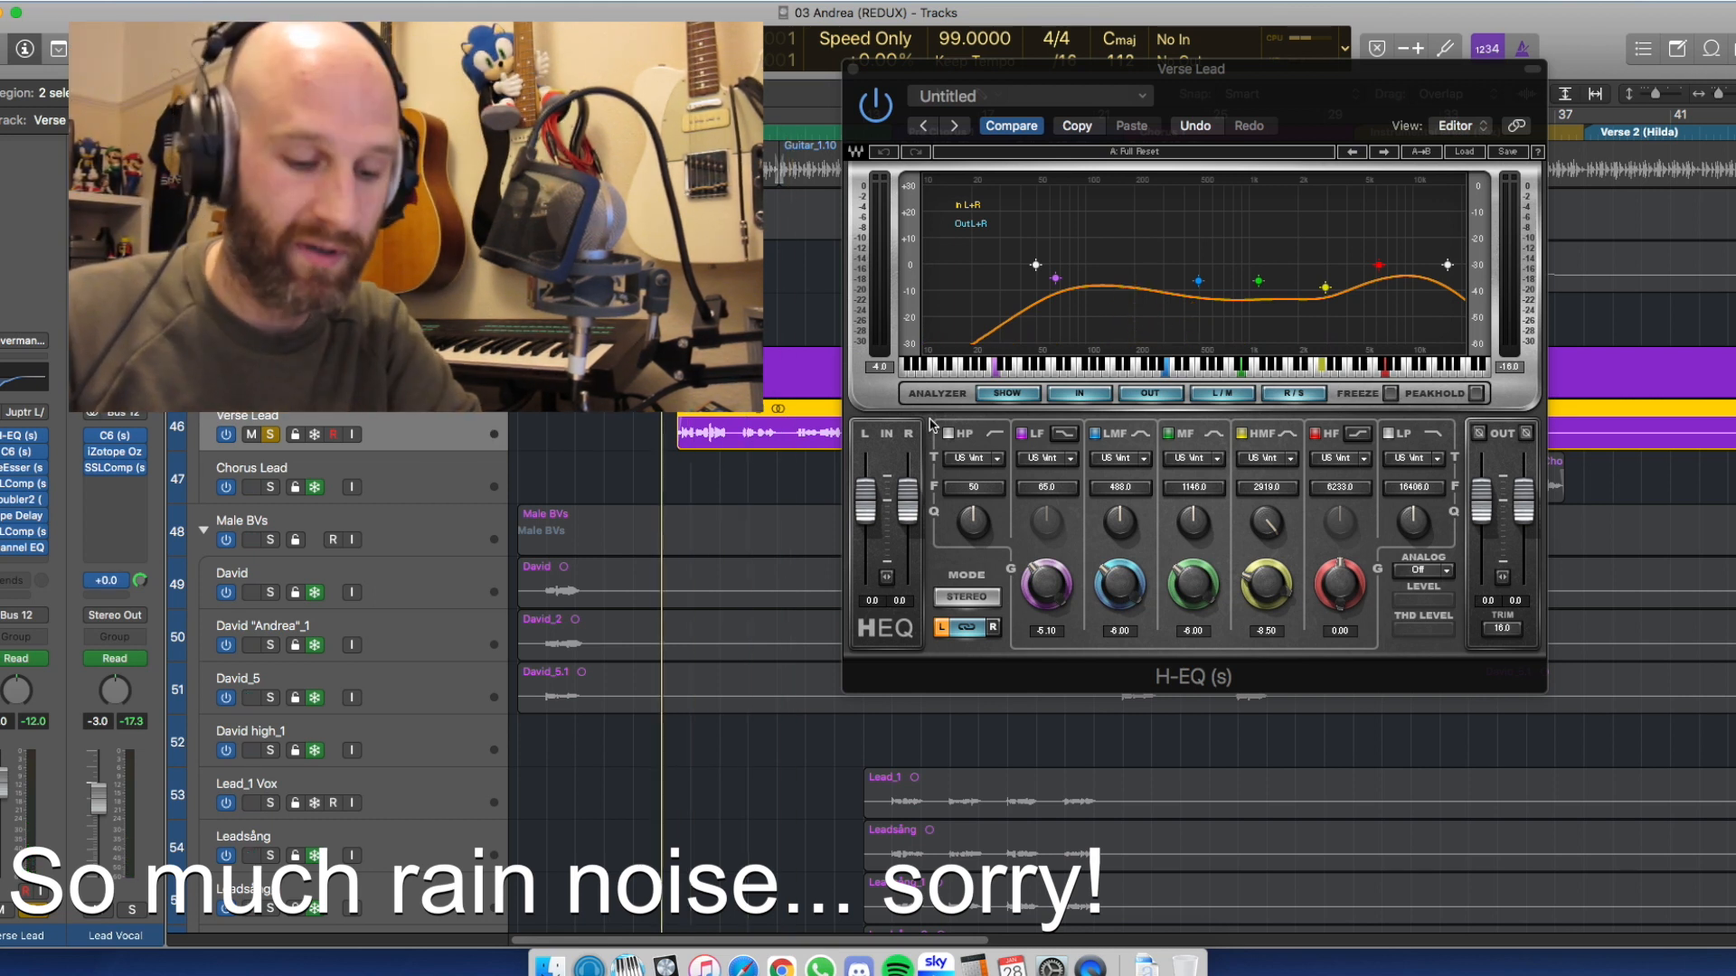
{"action": "key", "text": "space"}
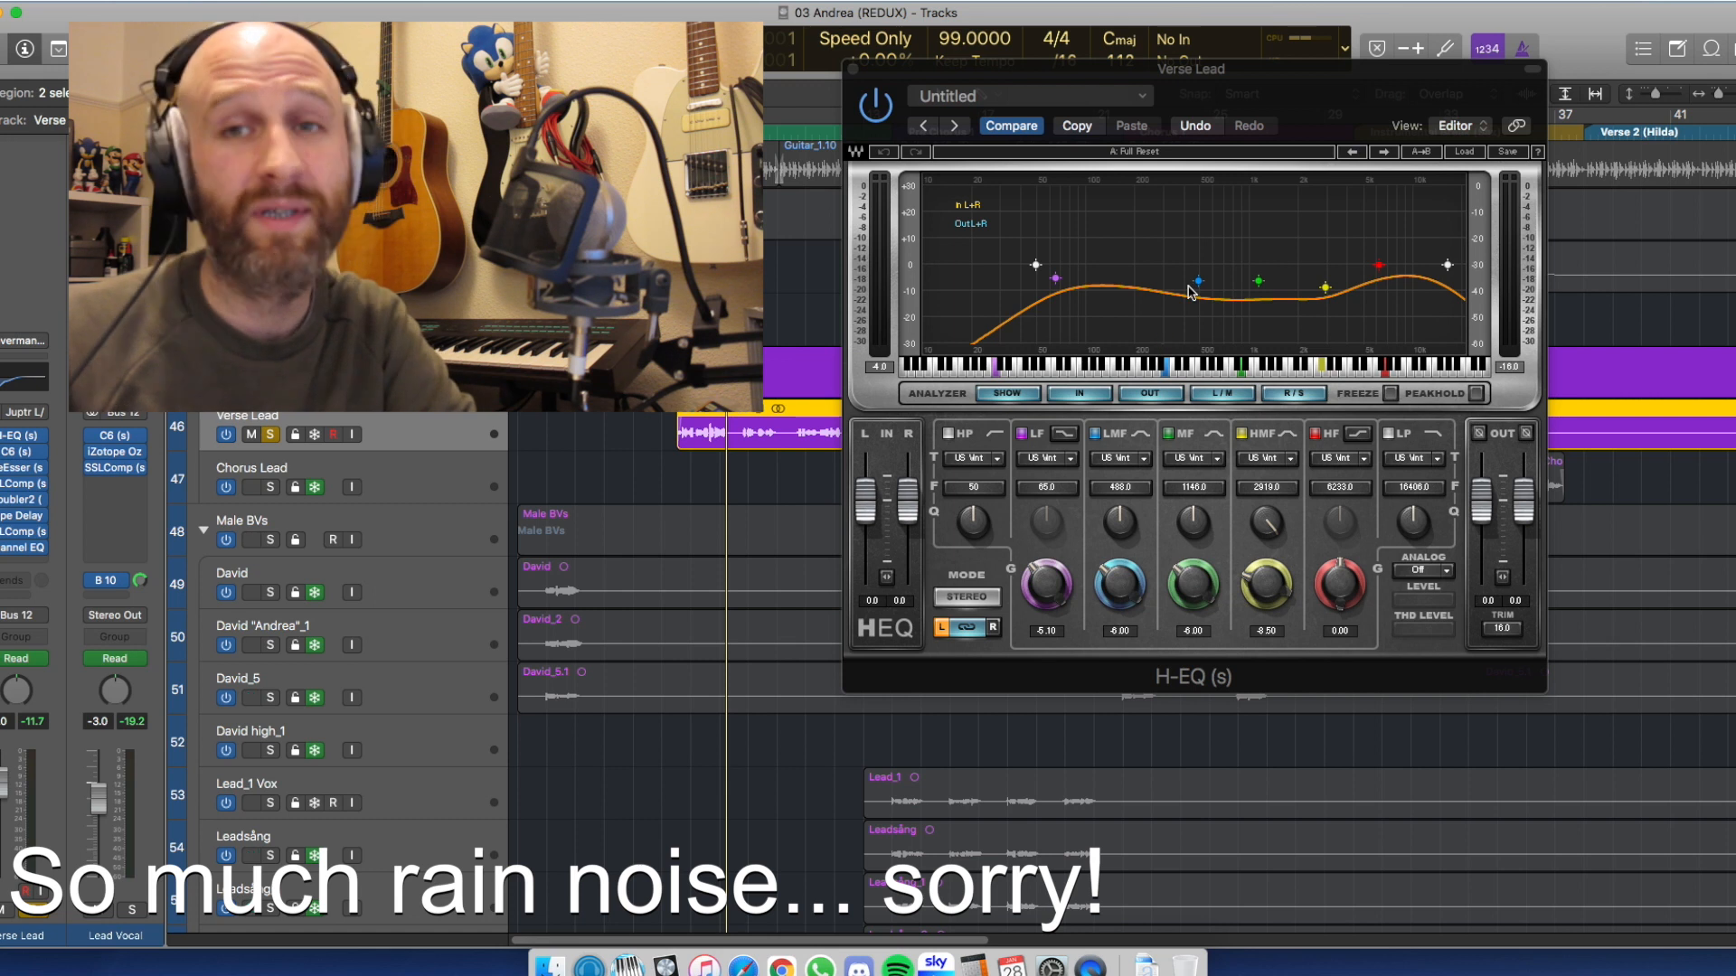
Move the H-EQ window clear of the first verse region and play that region from its start to watch the frequency analyzer
{"action": "scroll", "coordinate": [633, 678], "scroll_direction": "up", "scroll_amount": 4}
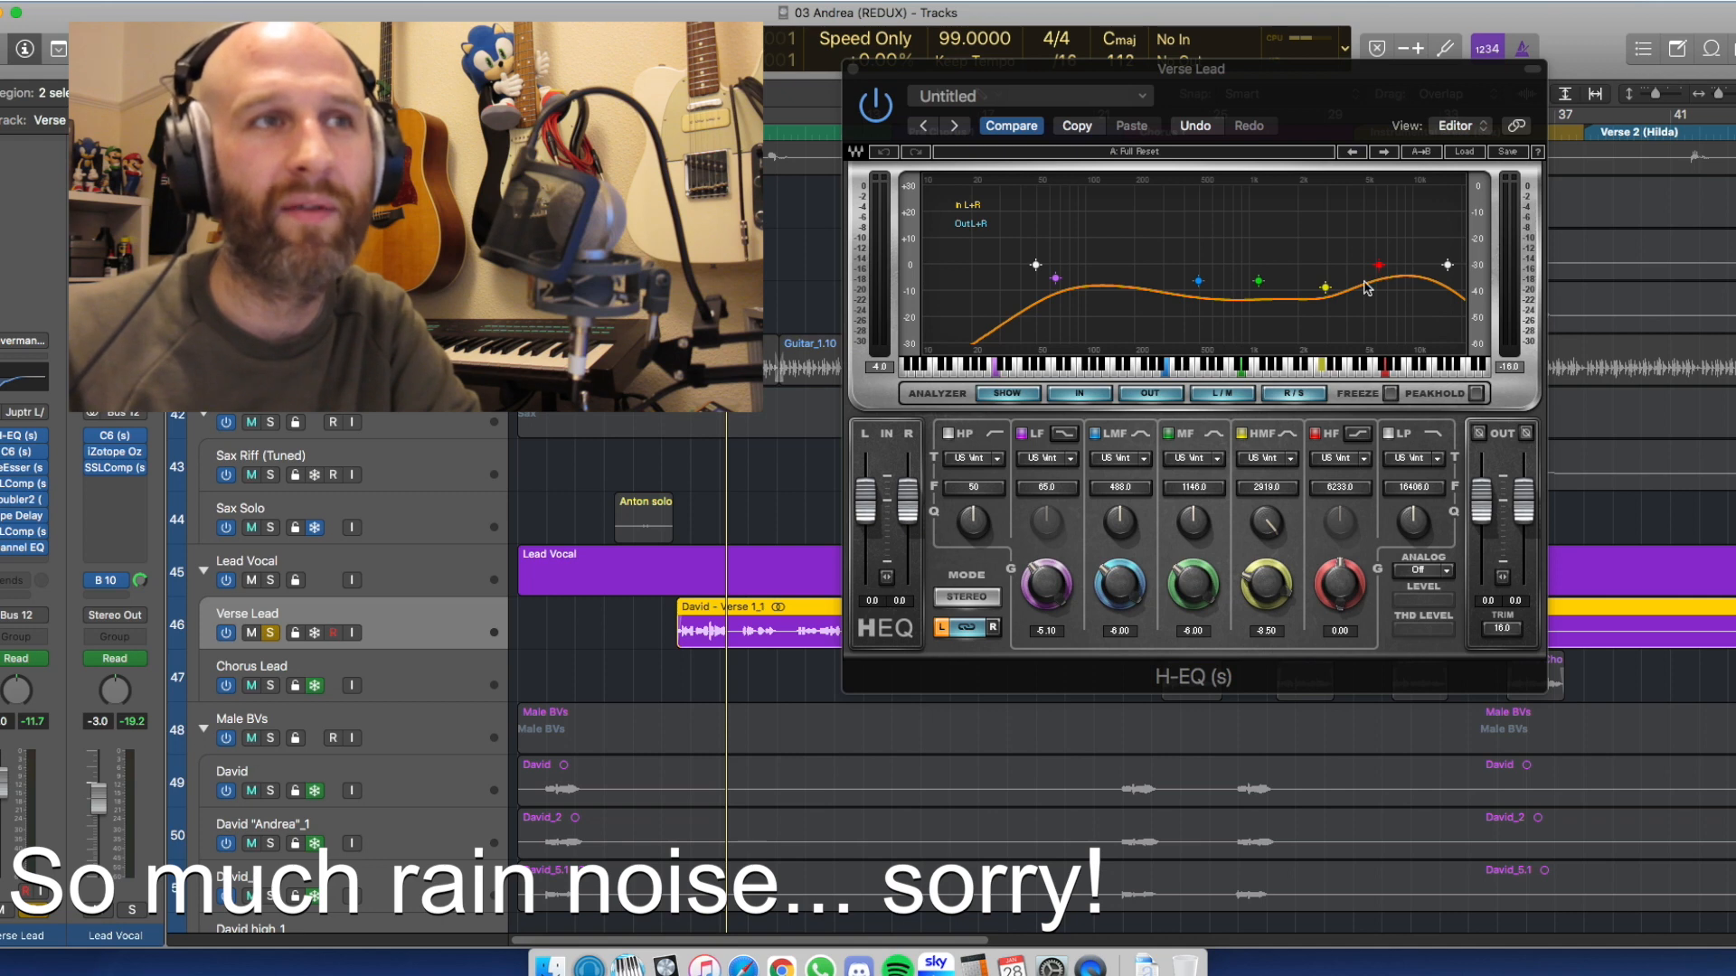
{"action": "left_click_drag", "start_coordinate": [1411, 90], "coordinate": [845, 200]}
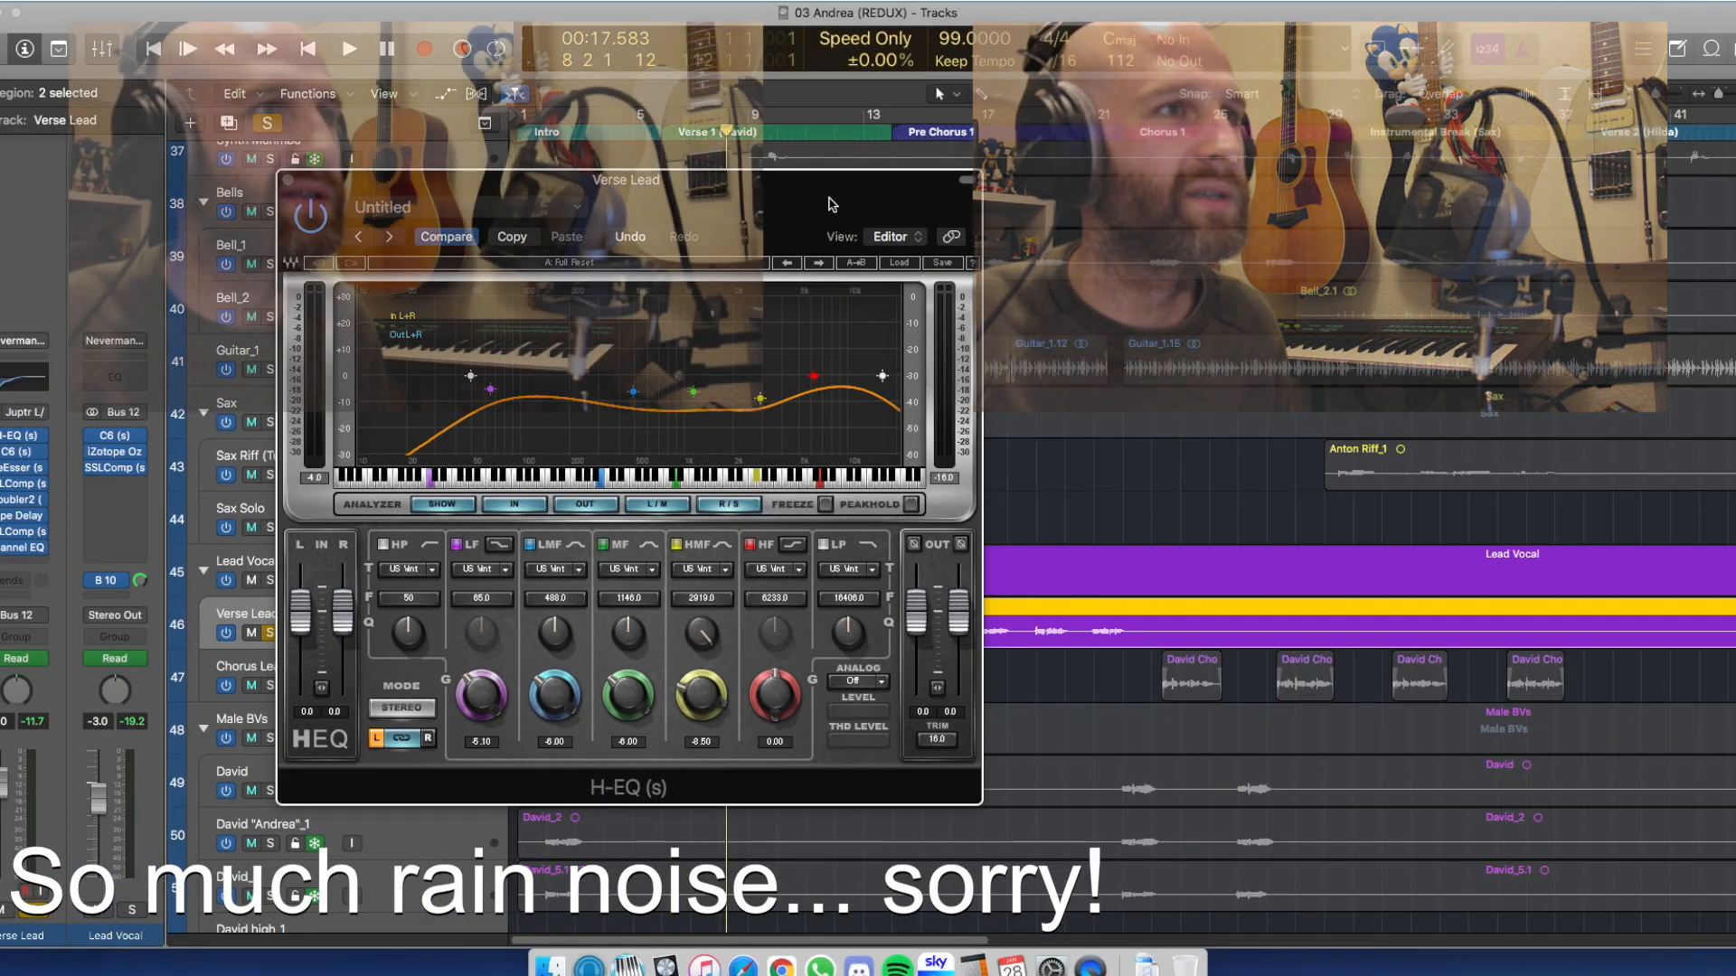
{"action": "left_click_drag", "start_coordinate": [810, 152], "coordinate": [1457, 136]}
{"action": "left_click_drag", "start_coordinate": [1374, 189], "coordinate": [1425, 180]}
{"action": "left_click_drag", "start_coordinate": [726, 115], "coordinate": [677, 114]}
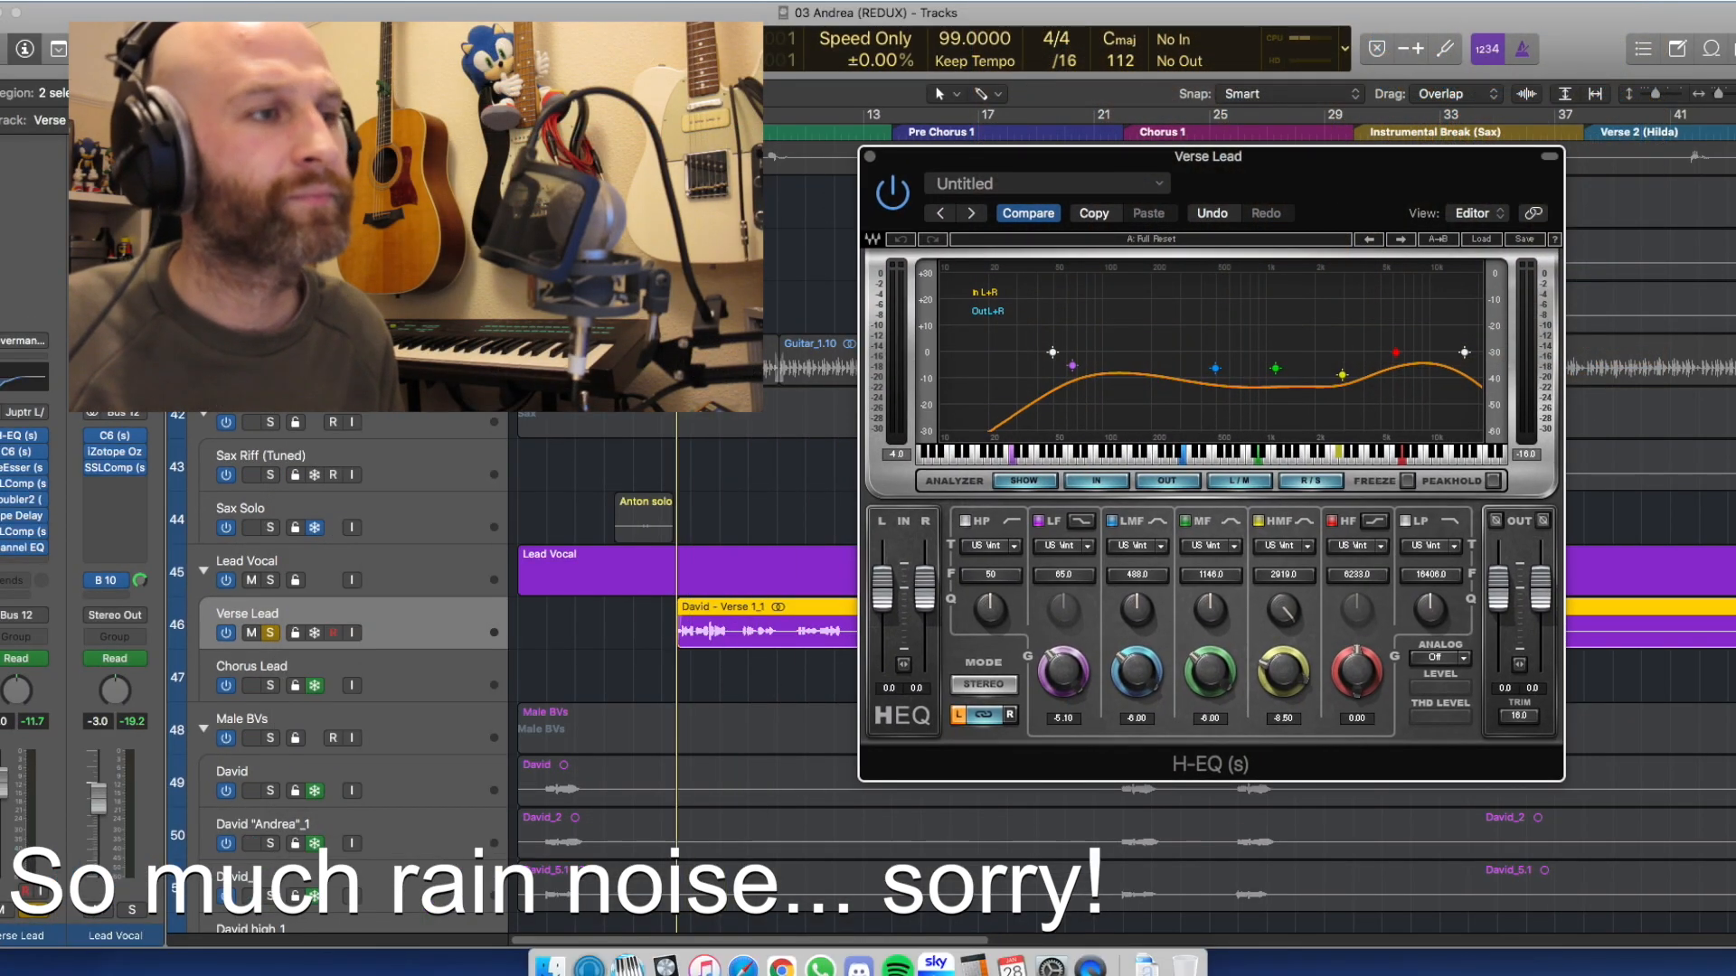
{"action": "key", "text": "space"}
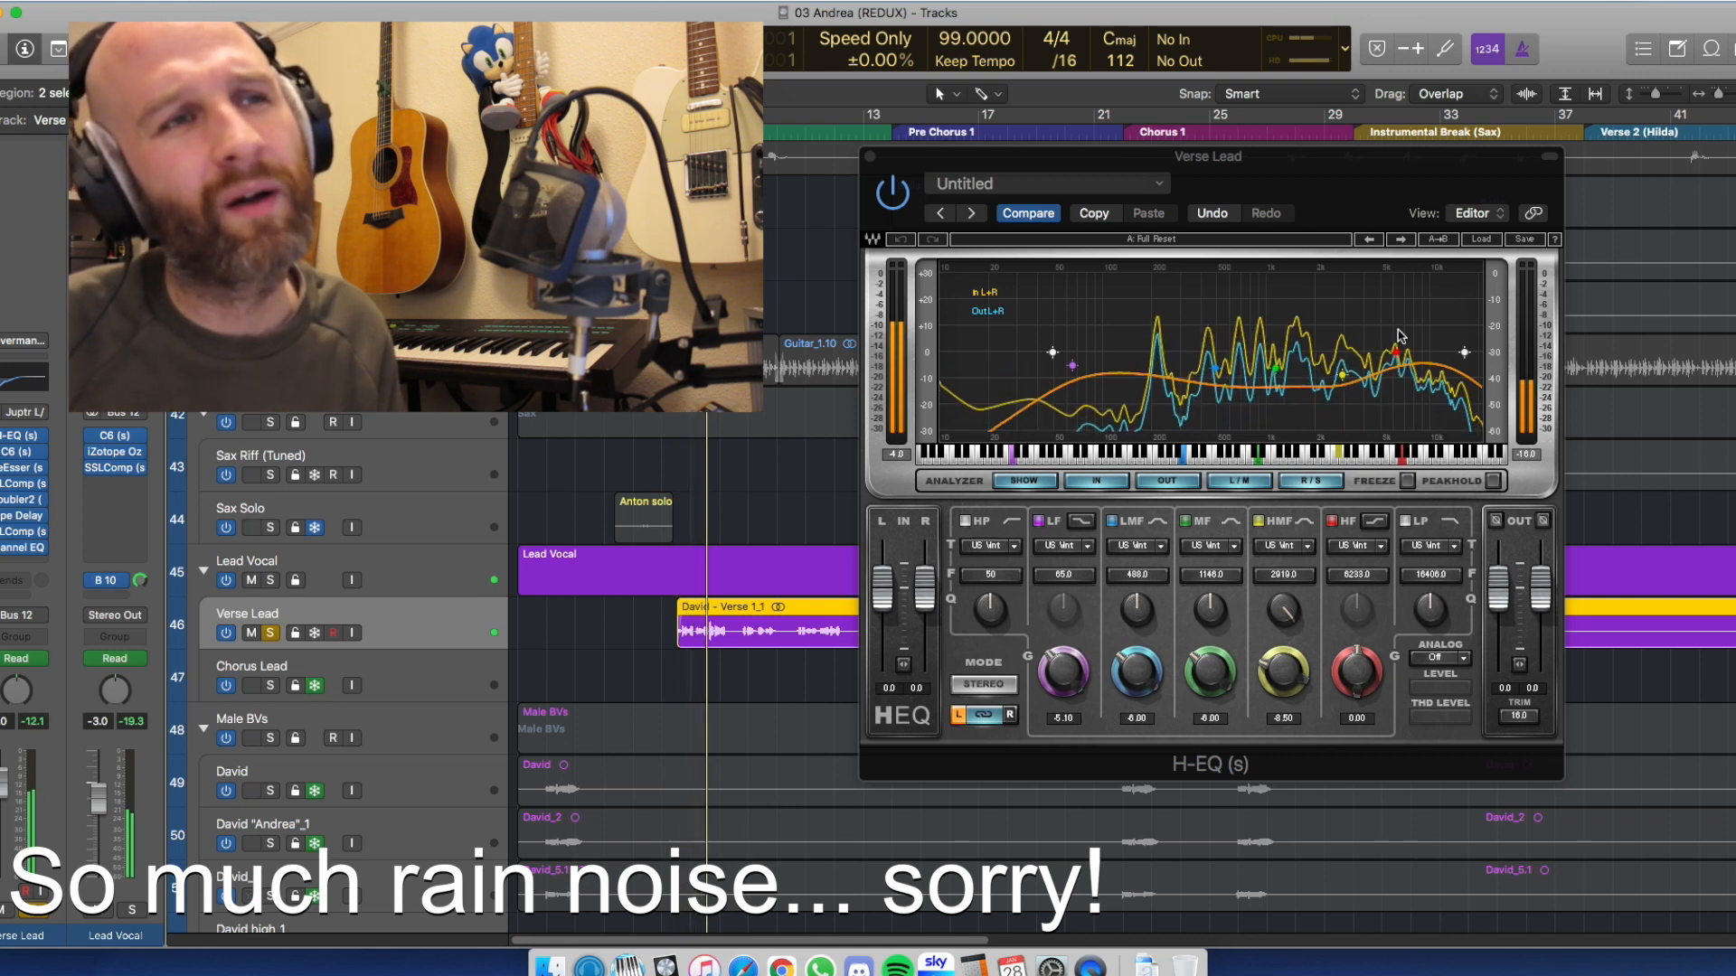
{"action": "key", "text": "space"}
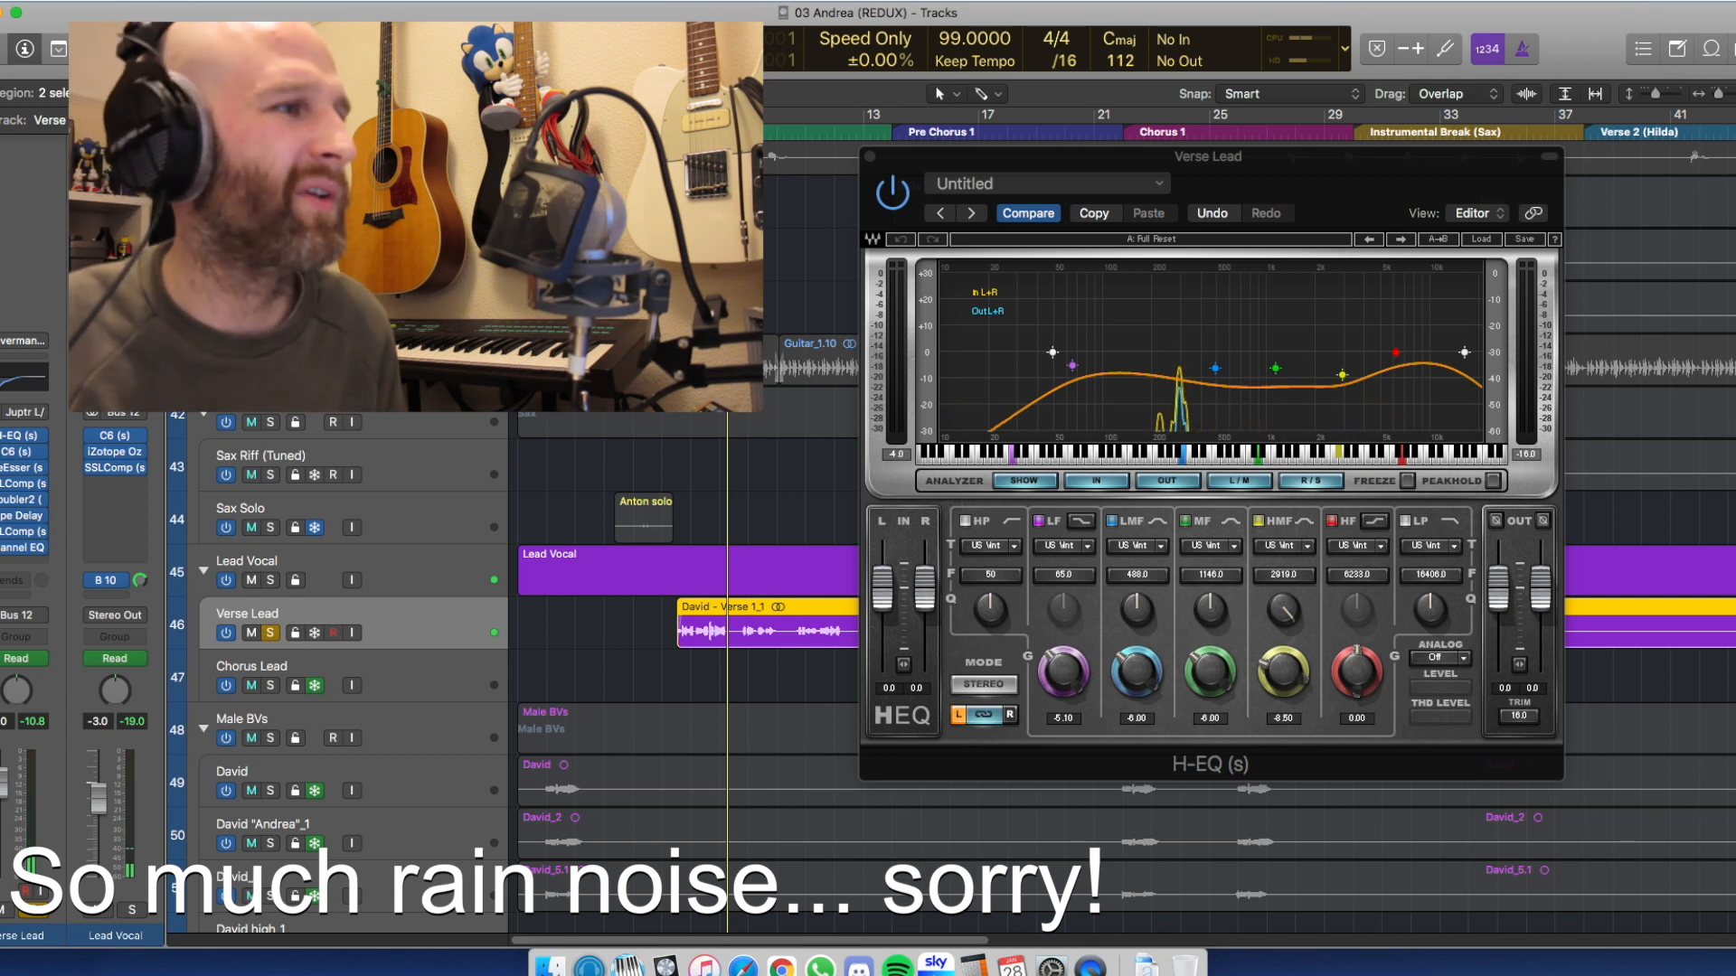
Solo Guitar_1 along with Verse Lead, play both from bar 6, and end the guitar's solo
{"action": "left_click", "coordinate": [270, 368]}
{"action": "key", "text": "comma"}
{"action": "key", "text": "comma"}
{"action": "key", "text": "comma"}
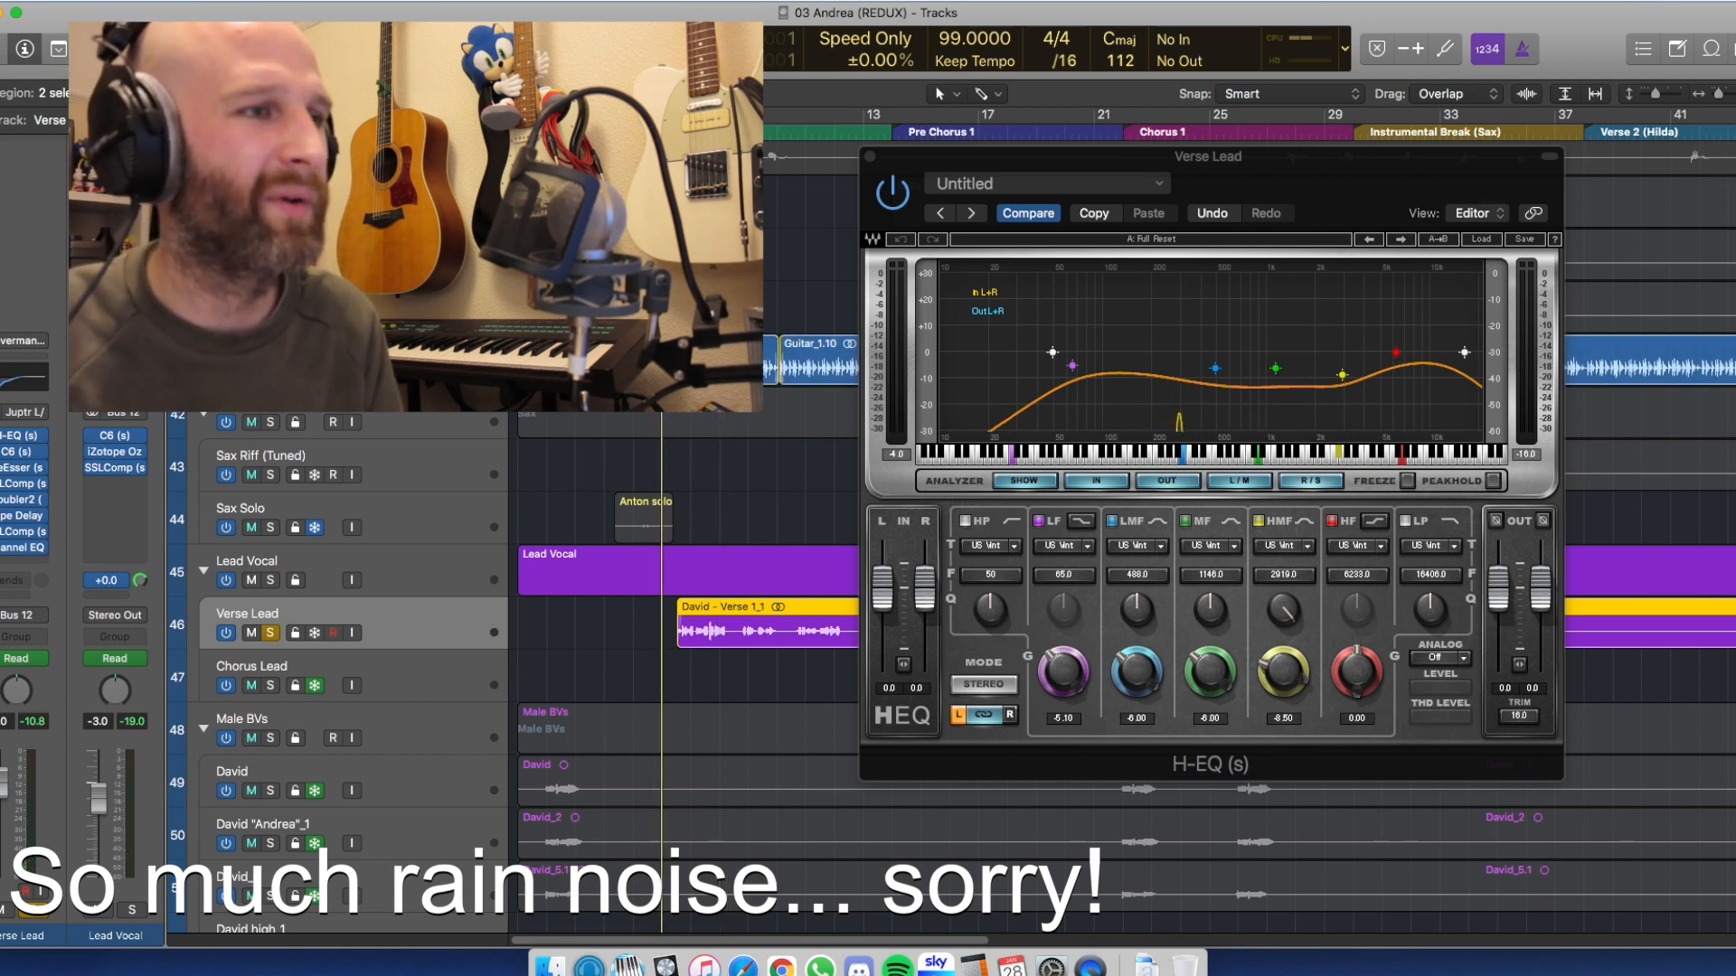
{"action": "key", "text": "space"}
{"action": "scroll", "coordinate": [335, 669], "scroll_direction": "up", "scroll_amount": 5}
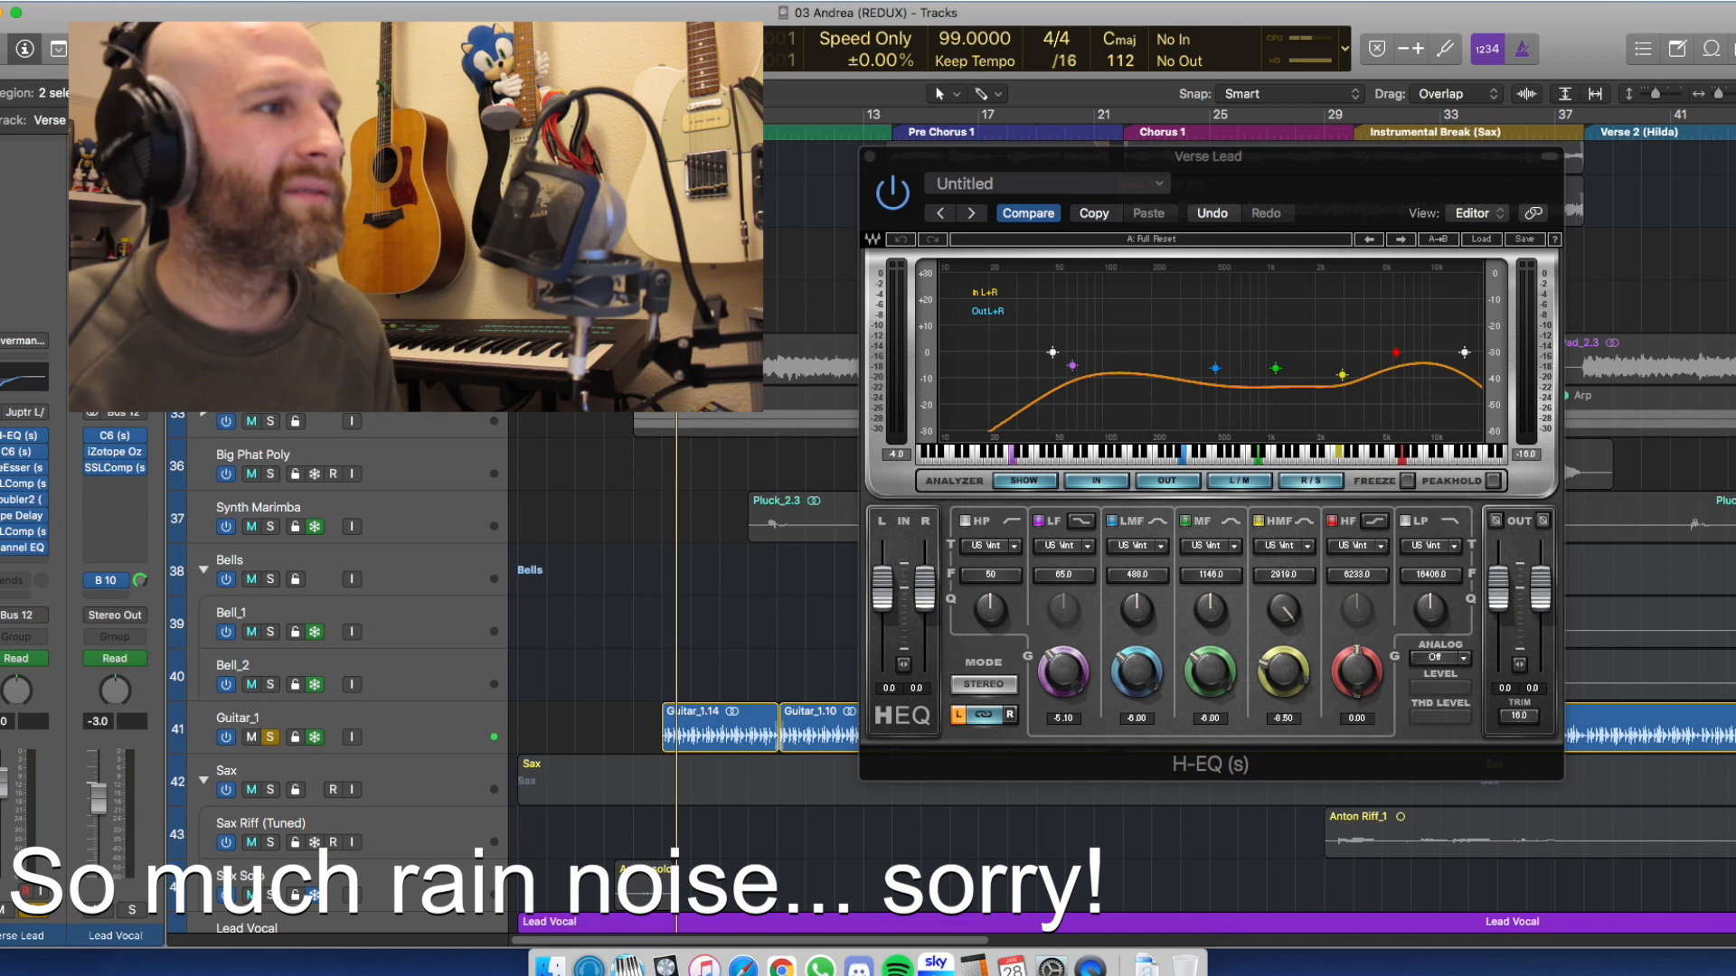
{"action": "left_click", "coordinate": [271, 369]}
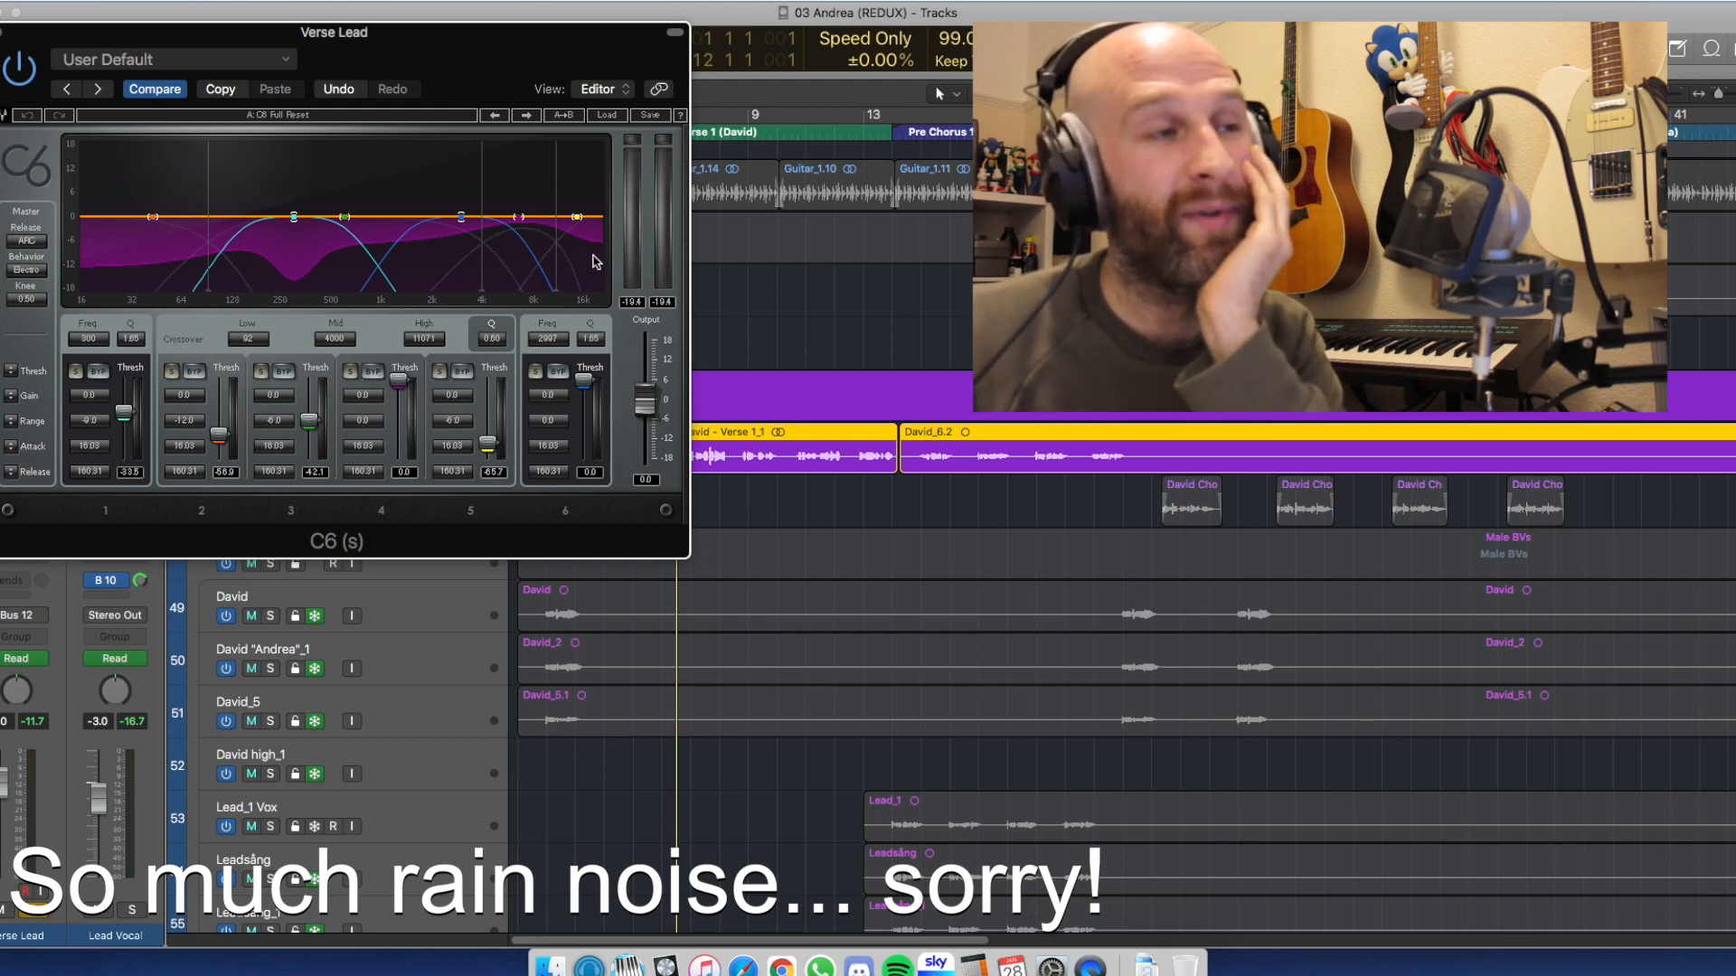
Close the C6 compressor of Verse Lead, open the track's DeEsser, and choose the Male Ess factory preset
{"action": "left_click_drag", "start_coordinate": [319, 45], "coordinate": [829, 150]}
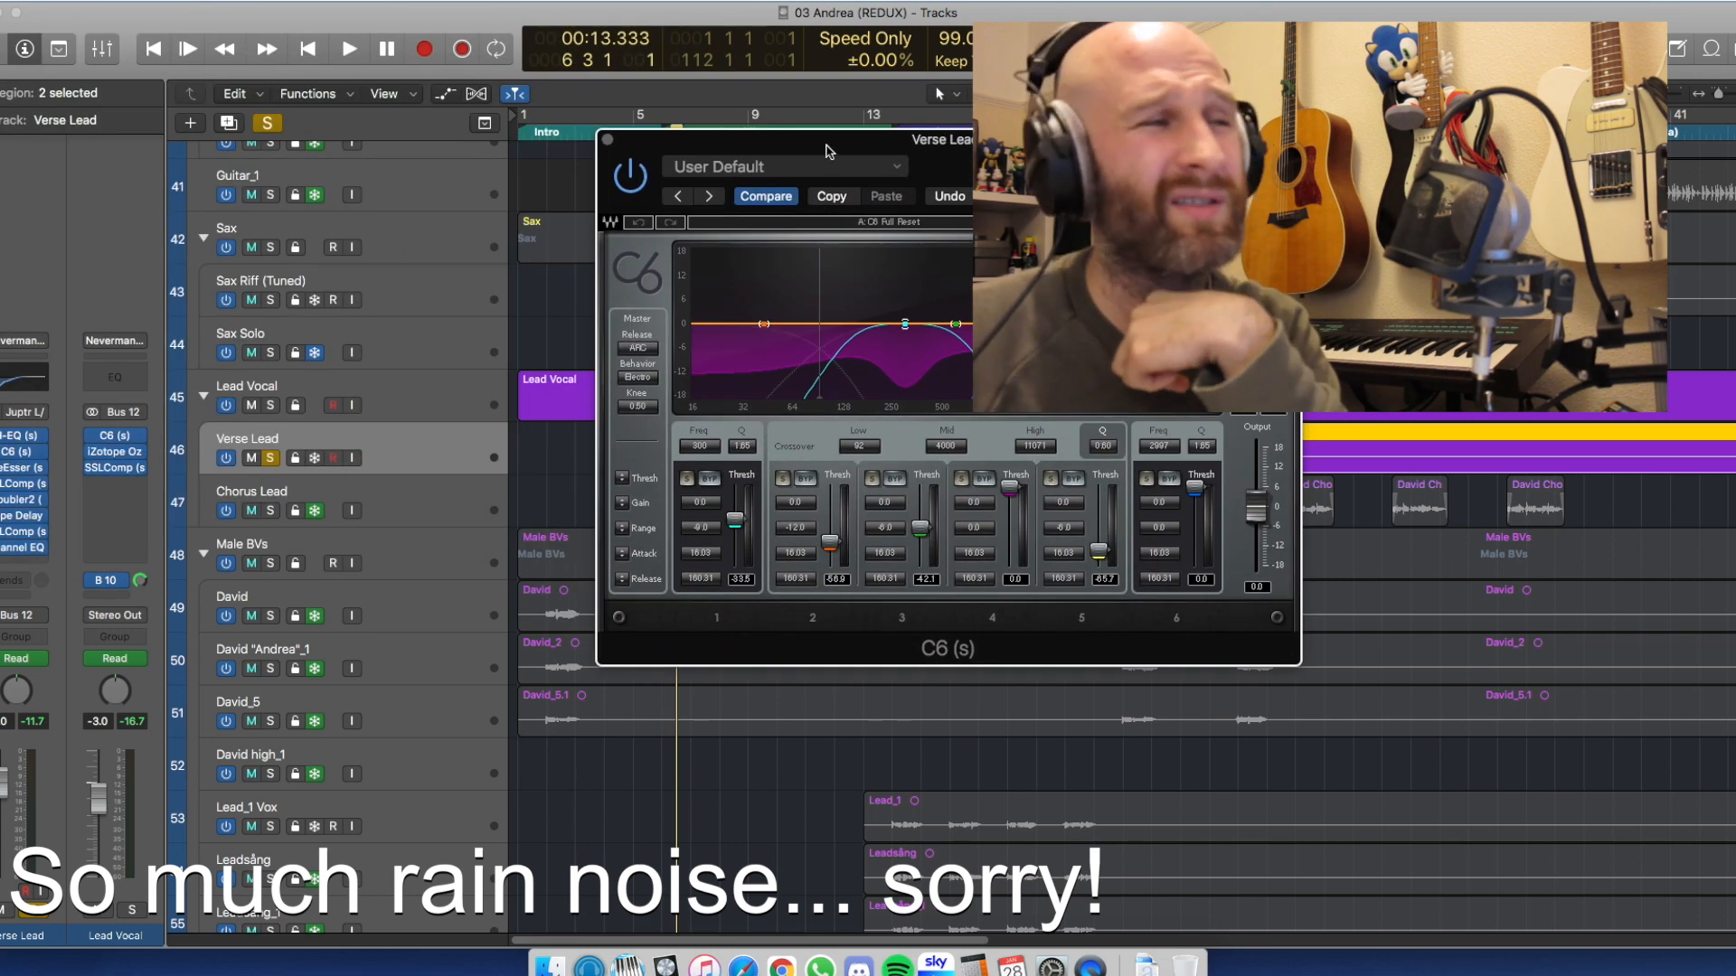
{"action": "left_click", "coordinate": [607, 142]}
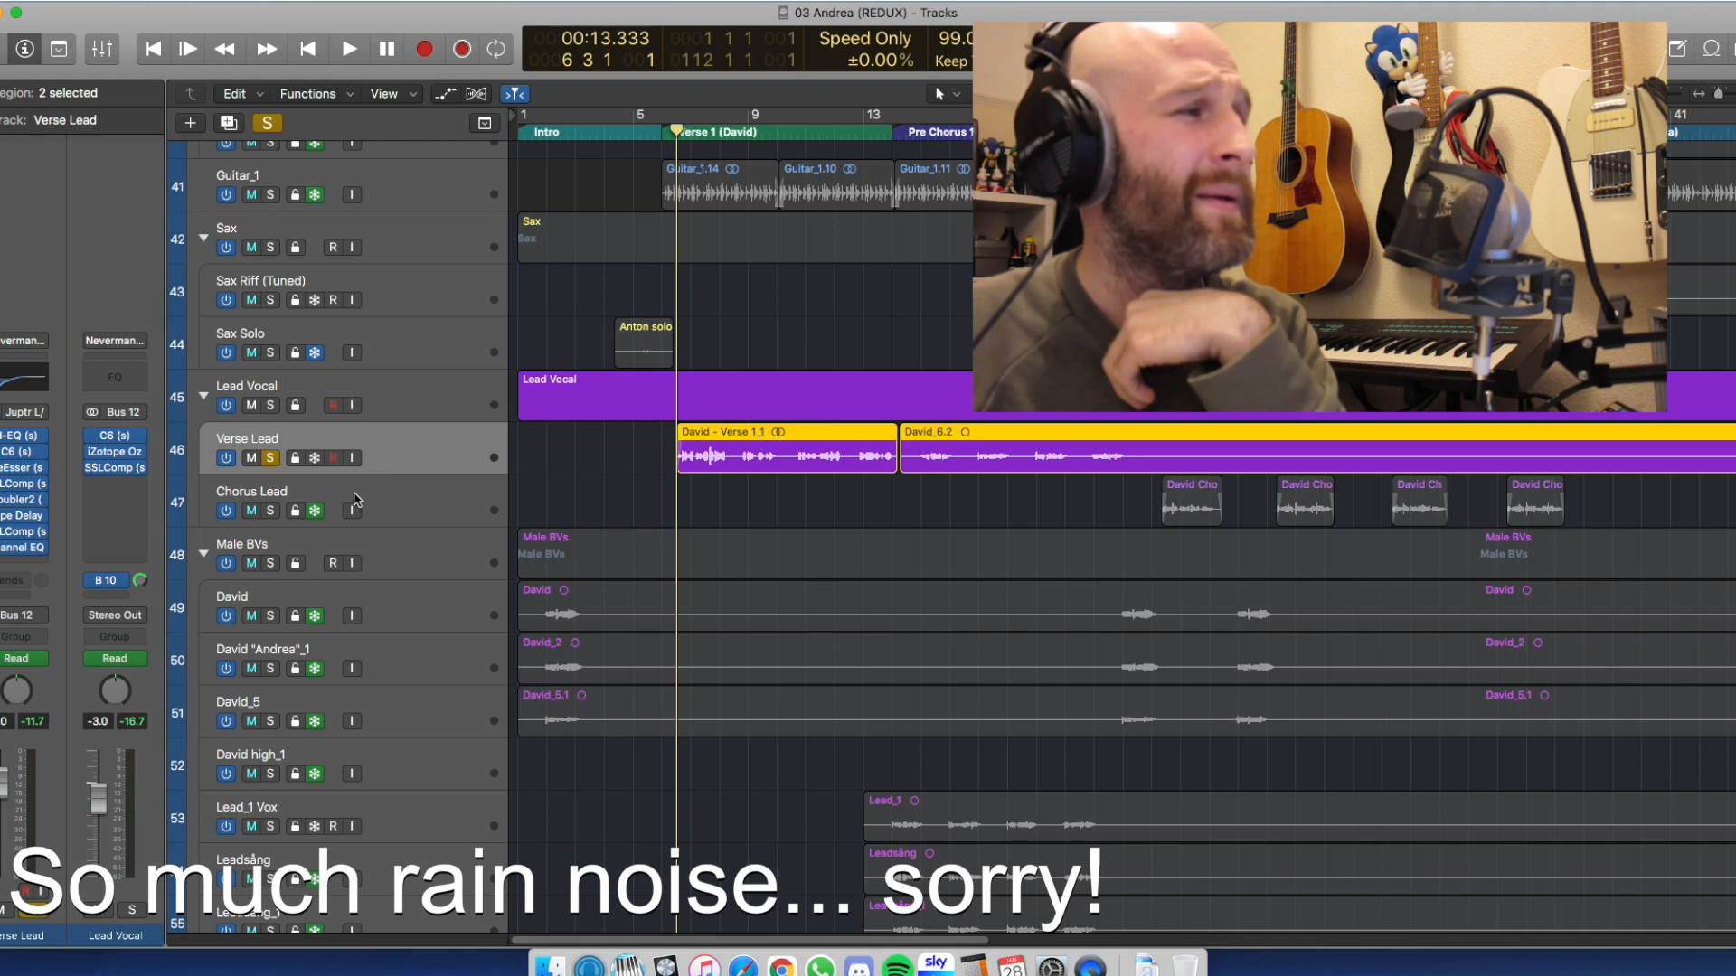
{"action": "left_click", "coordinate": [19, 471]}
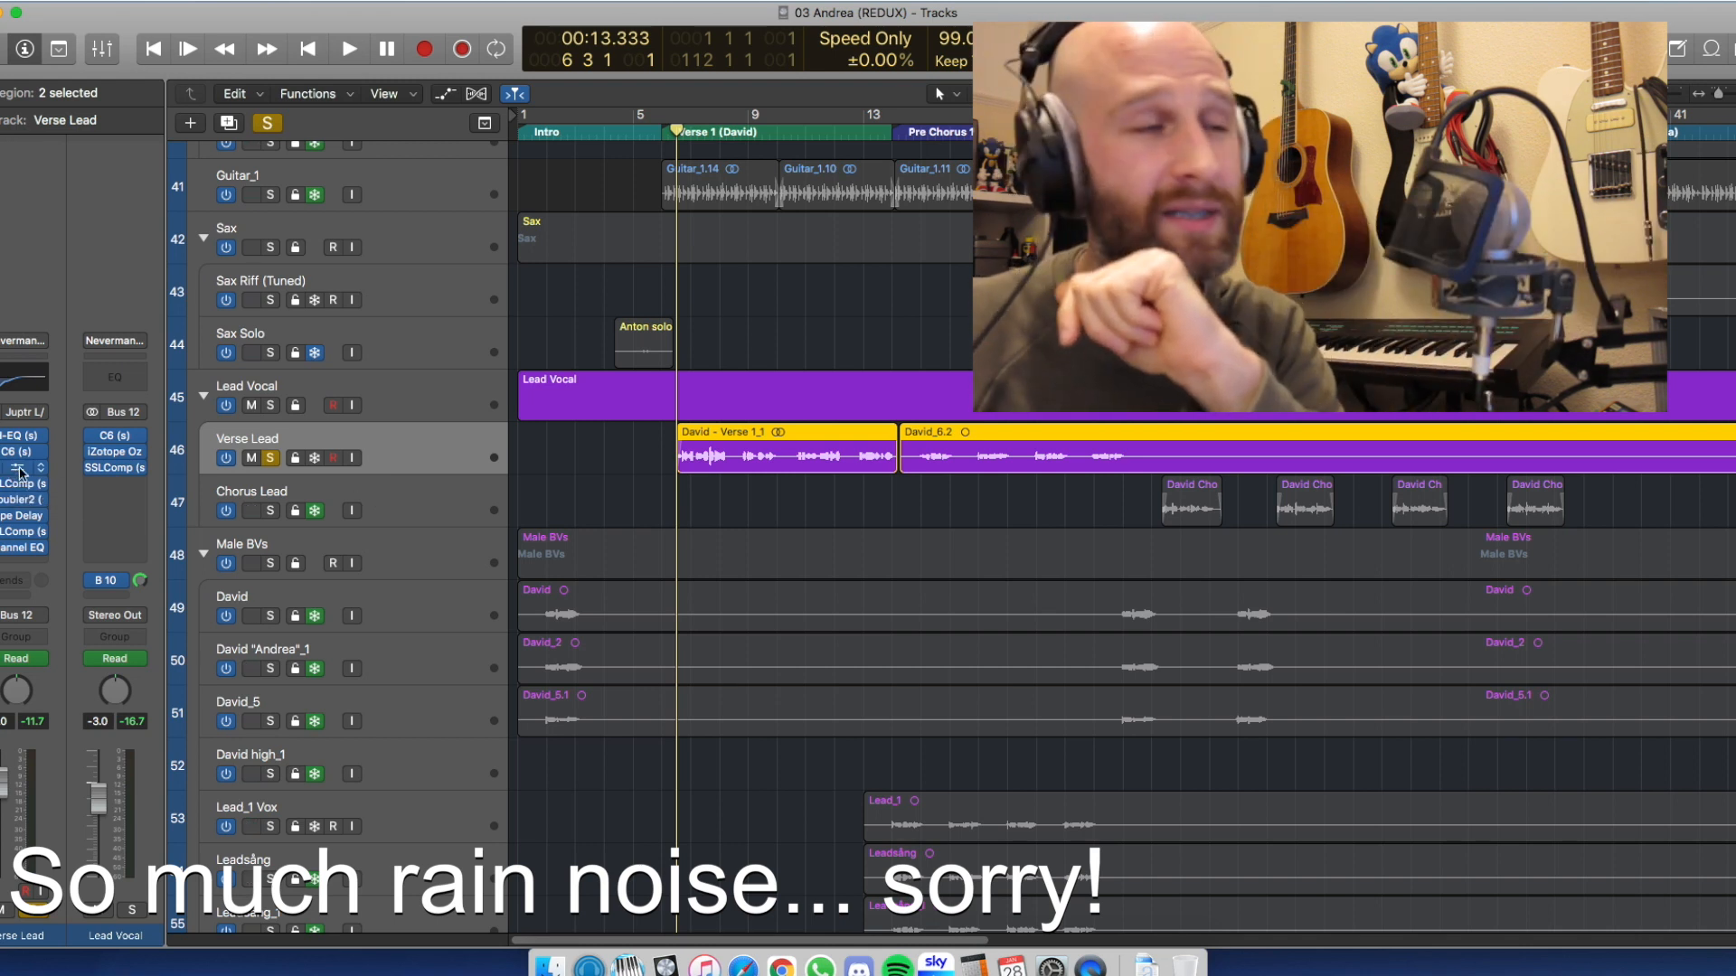
{"action": "left_click_drag", "start_coordinate": [136, 31], "coordinate": [862, 217]}
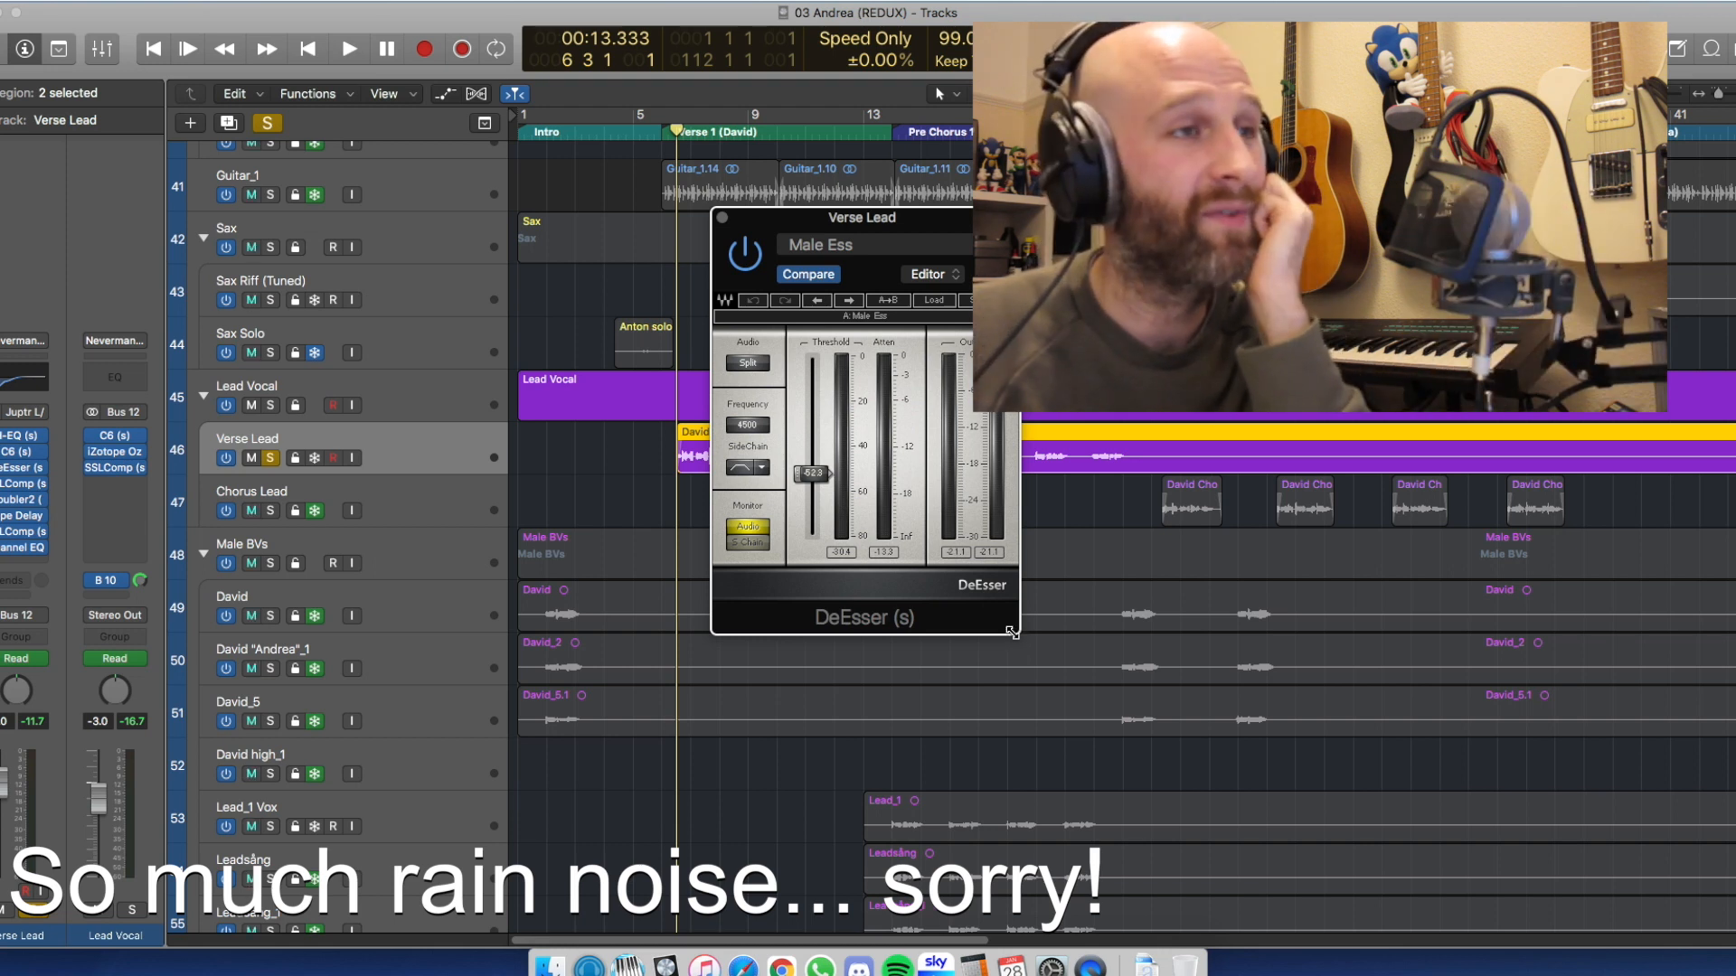
{"action": "left_click", "coordinate": [868, 245]}
{"action": "mouse_move", "coordinate": [1039, 601]}
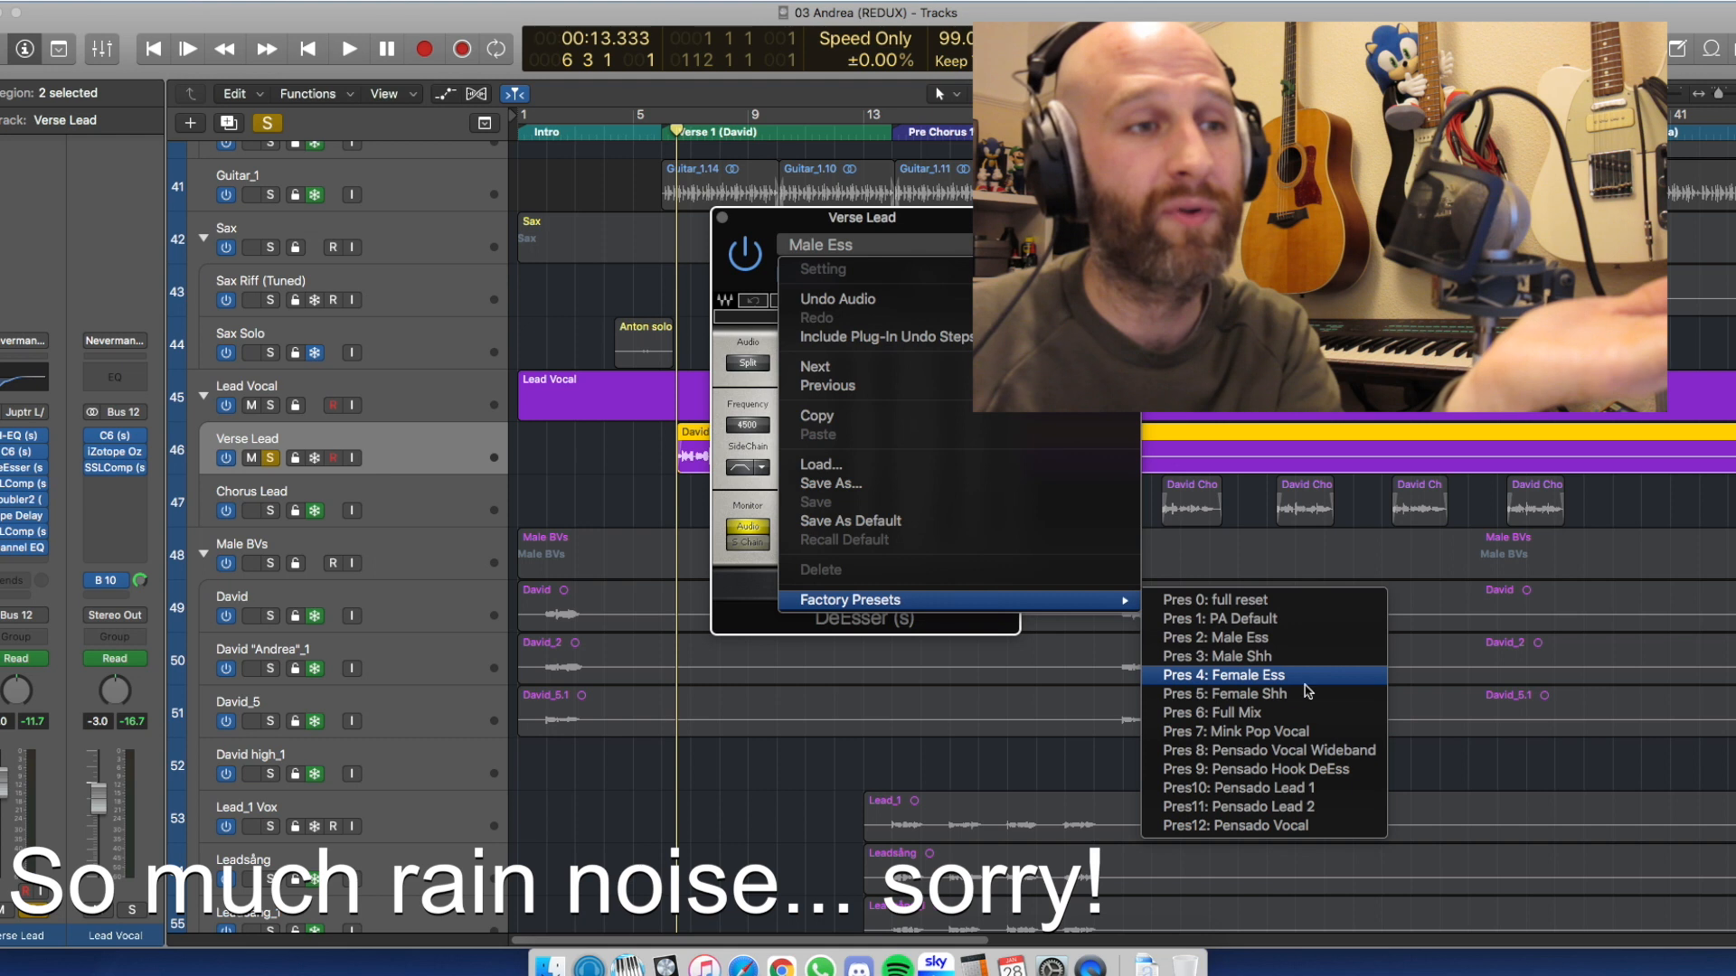
{"action": "left_click", "coordinate": [1302, 639]}
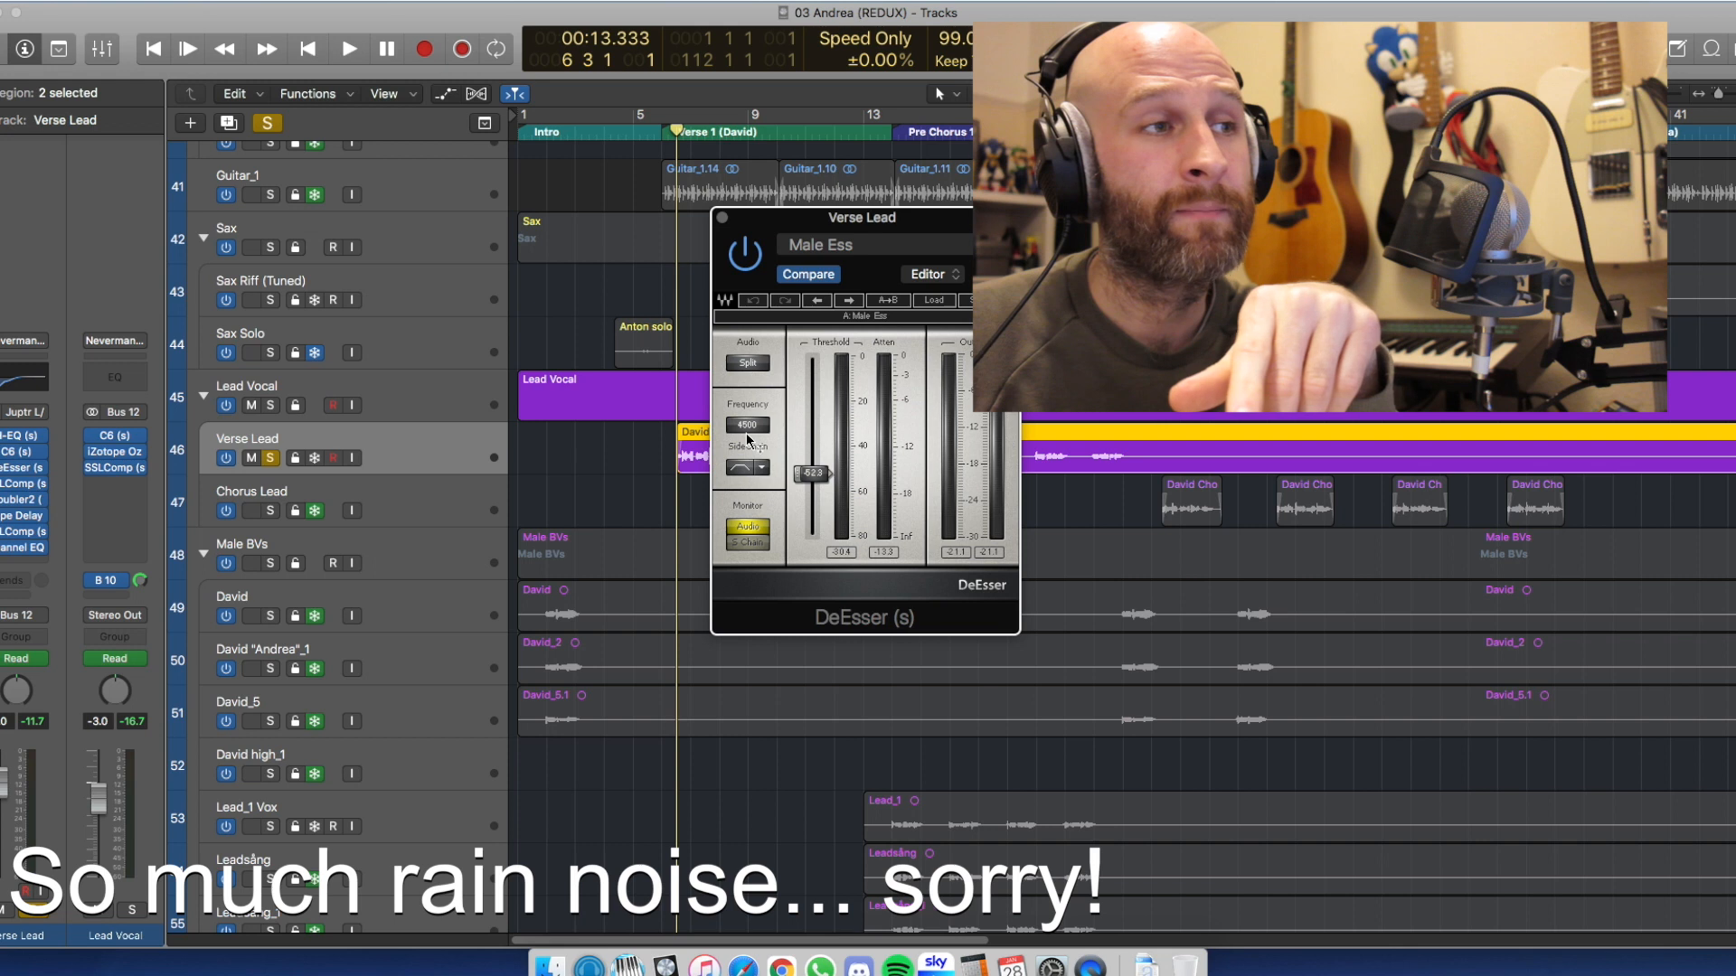
Play the Verse Lead vocal from bar 6 while watching the DeEsser's attenuation, and return the playhead to bar 8
{"action": "key", "text": "space"}
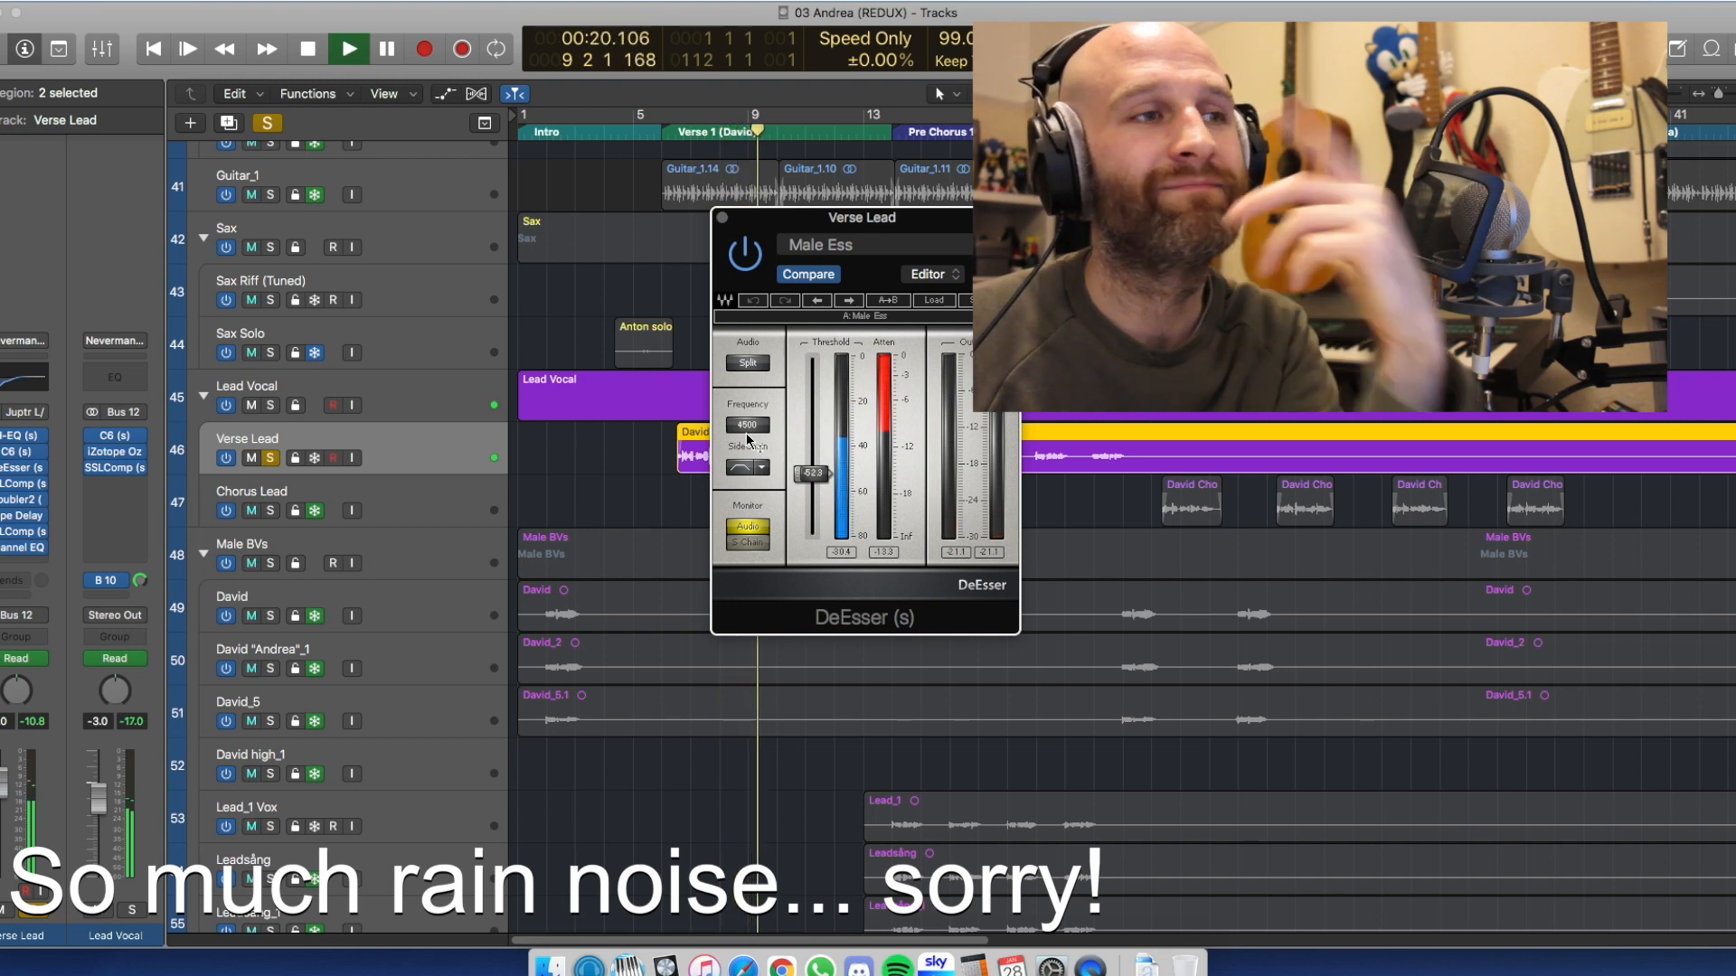
{"action": "key", "text": "space"}
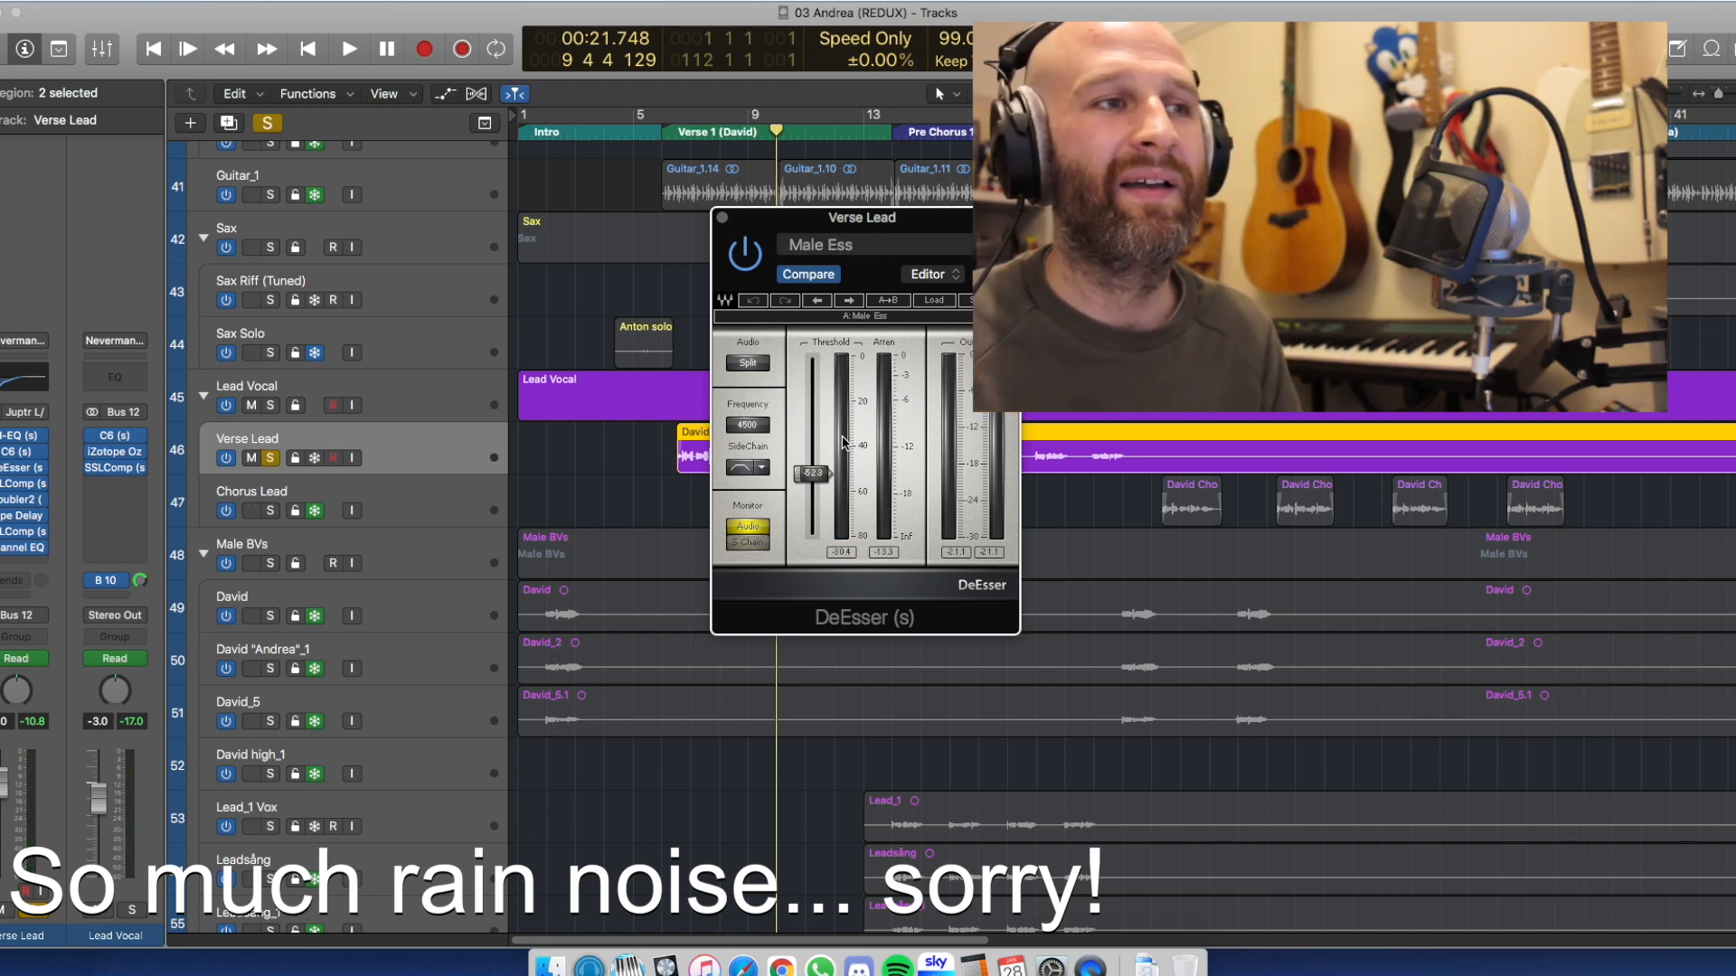
{"action": "left_click_drag", "start_coordinate": [863, 218], "coordinate": [1065, 218]}
{"action": "key", "text": "comma"}
{"action": "key", "text": "comma"}
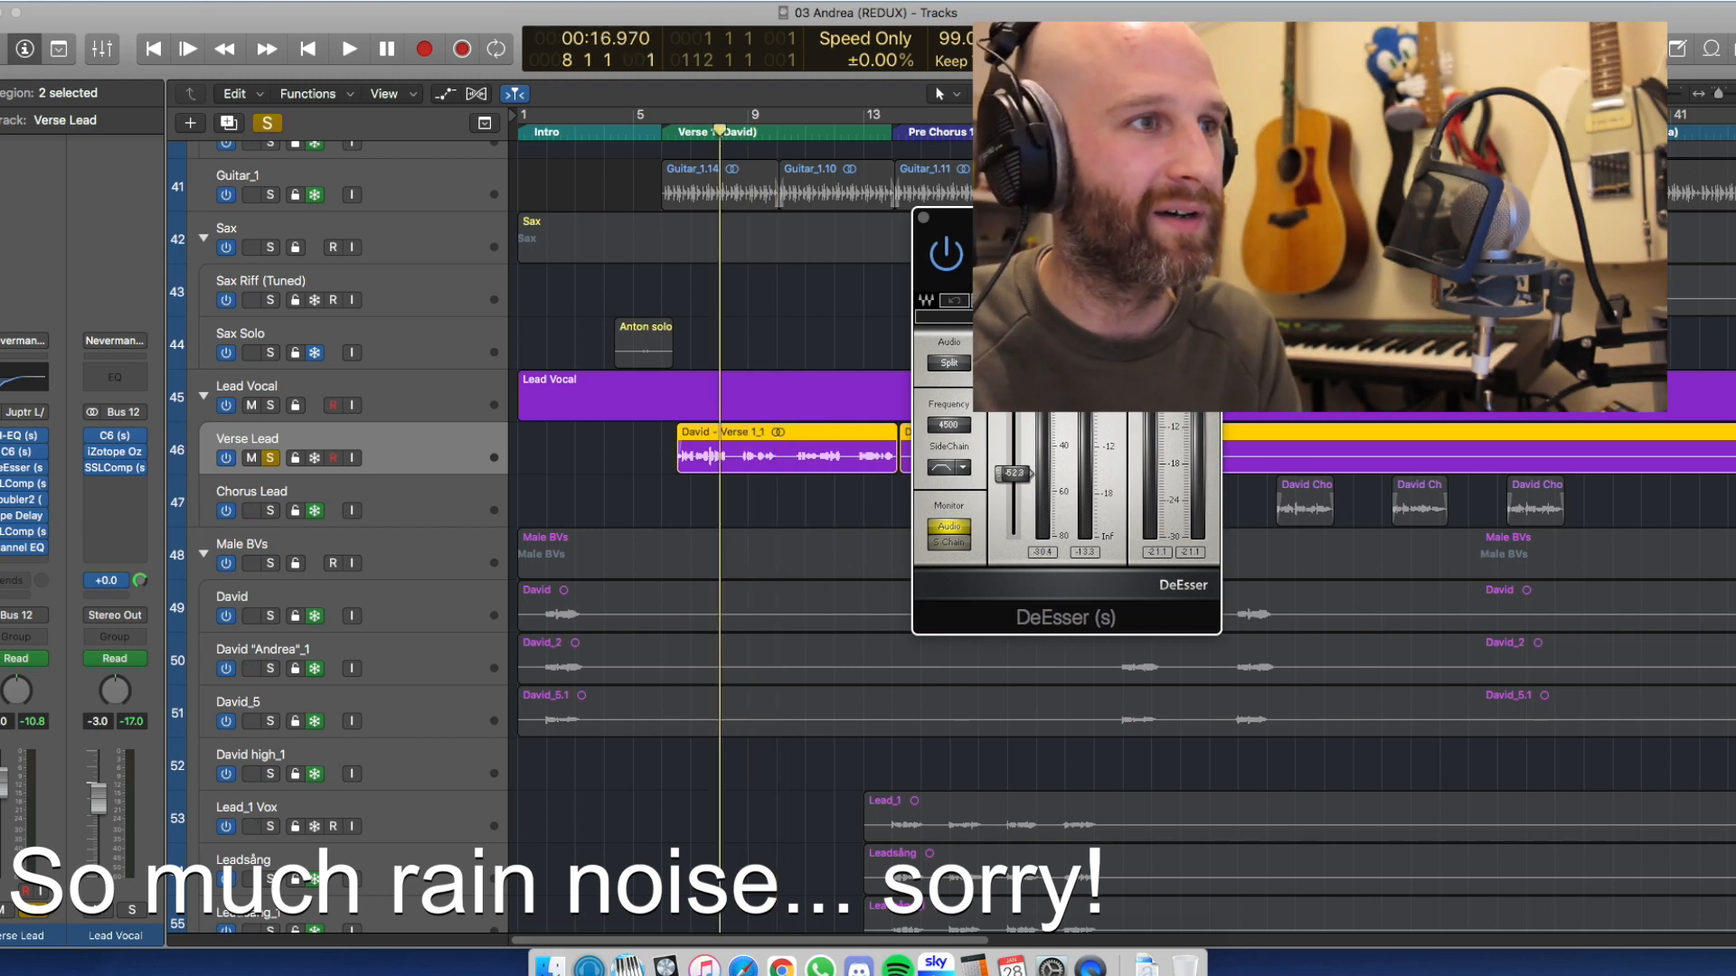
Play the Verse Lead phrase from bar 8 beat 3 to hear the de-essing, and close the DeEsser
{"action": "key", "text": "super+Right"}
{"action": "key", "text": "super+Right"}
{"action": "key", "text": "super+Right"}
{"action": "left_click", "coordinate": [768, 132]}
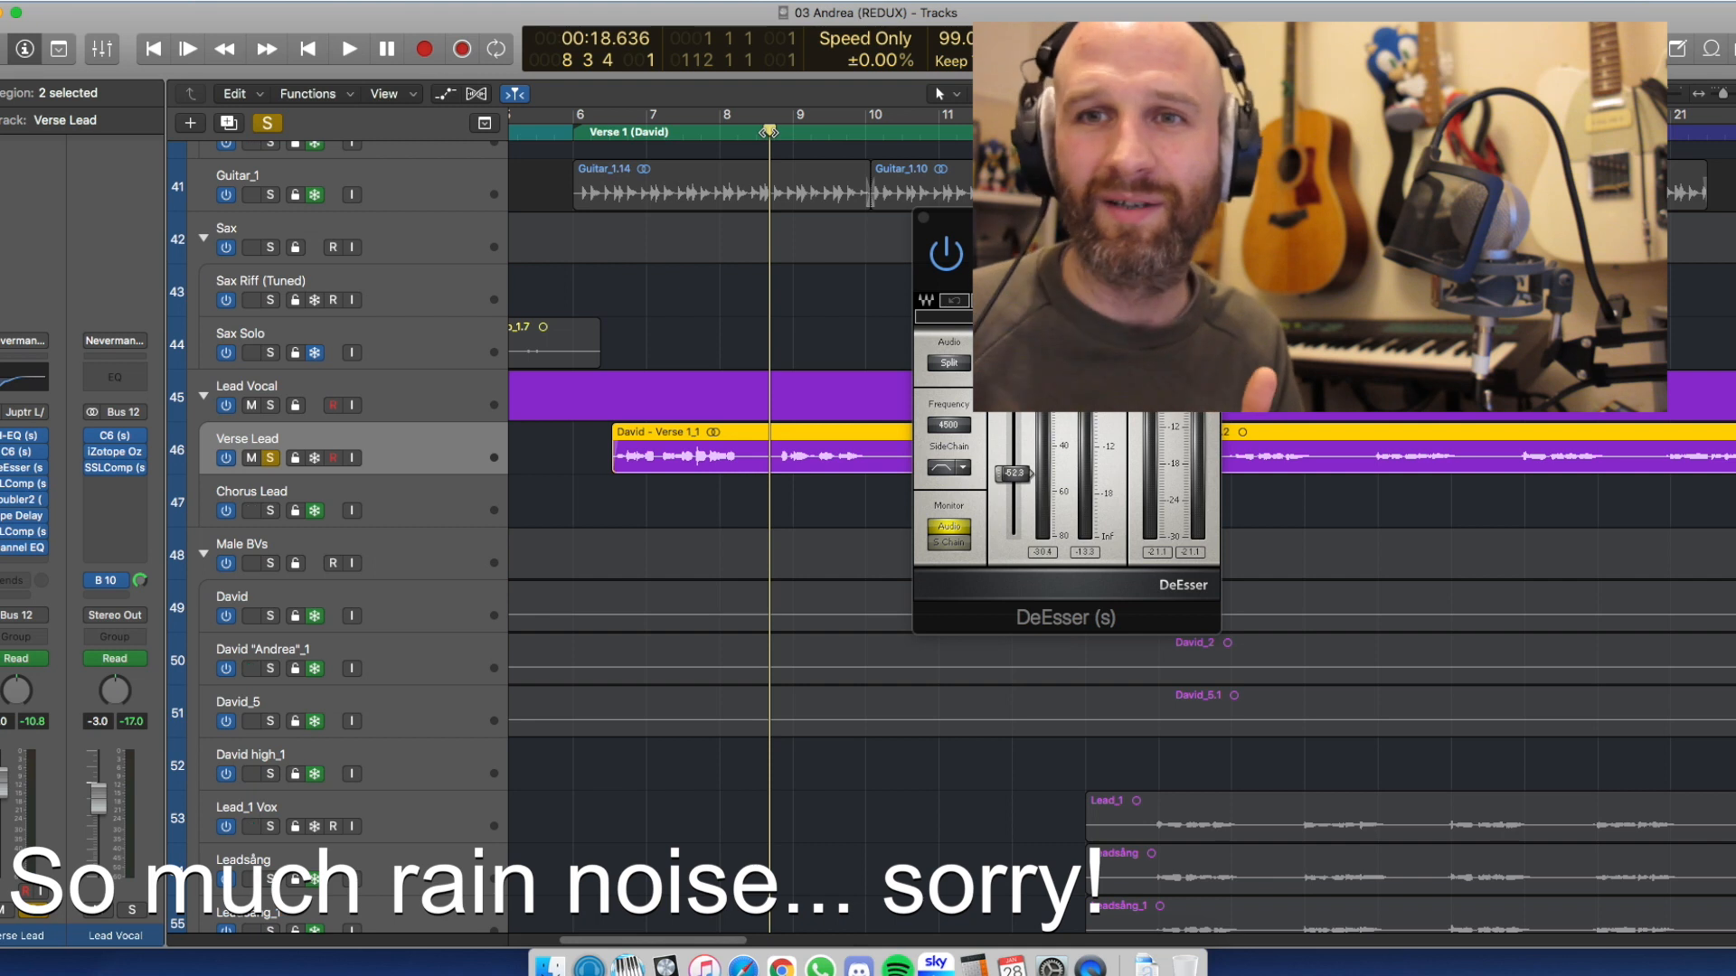
{"action": "key", "text": "space"}
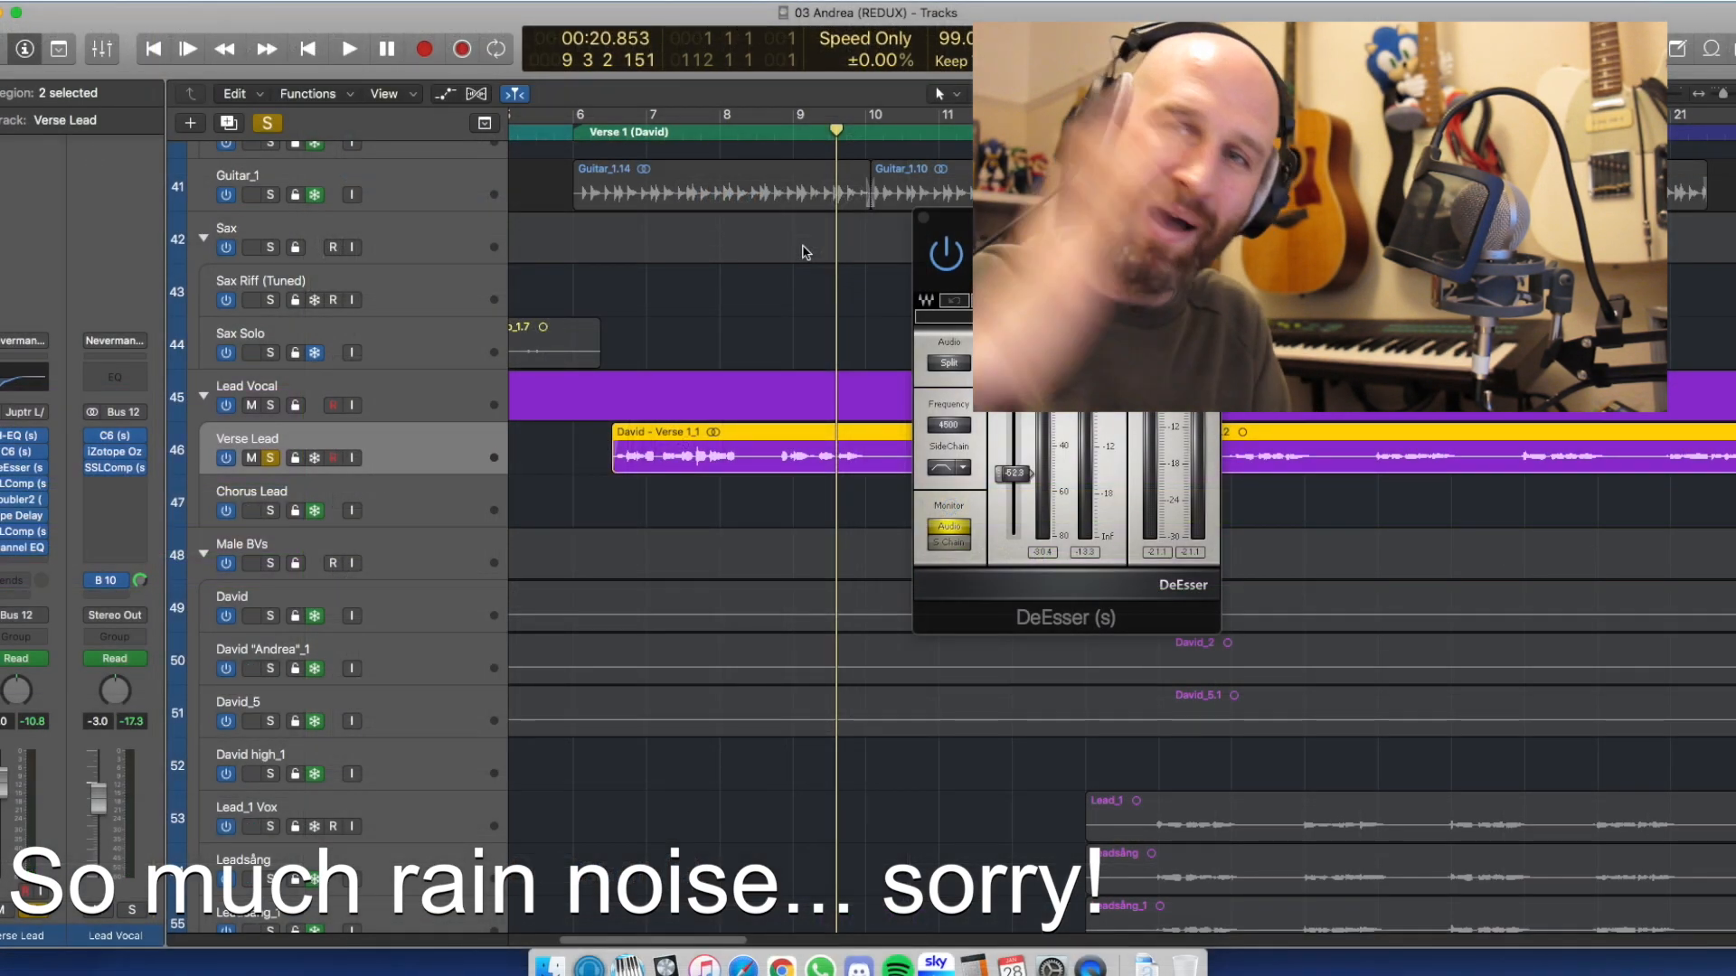
{"action": "left_click", "coordinate": [926, 219]}
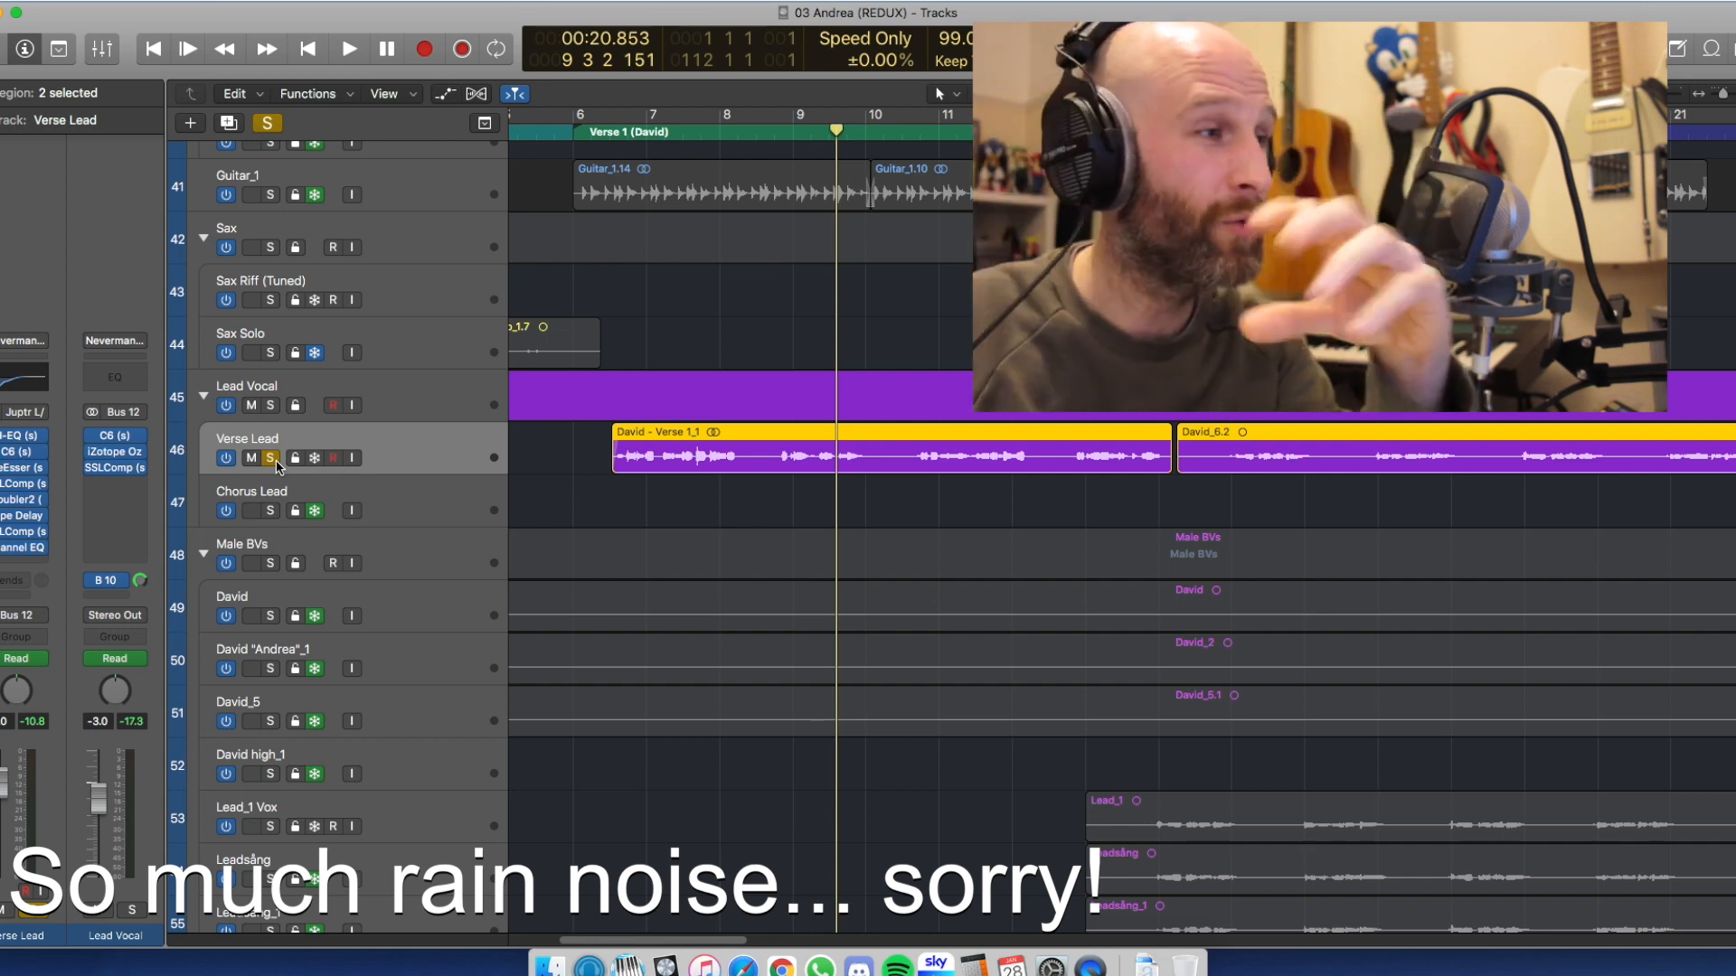
Open the first SSLComp on Verse Lead, play the vocal from bar 8 beat 4 to check its compression, and close it
{"action": "left_click", "coordinate": [25, 486]}
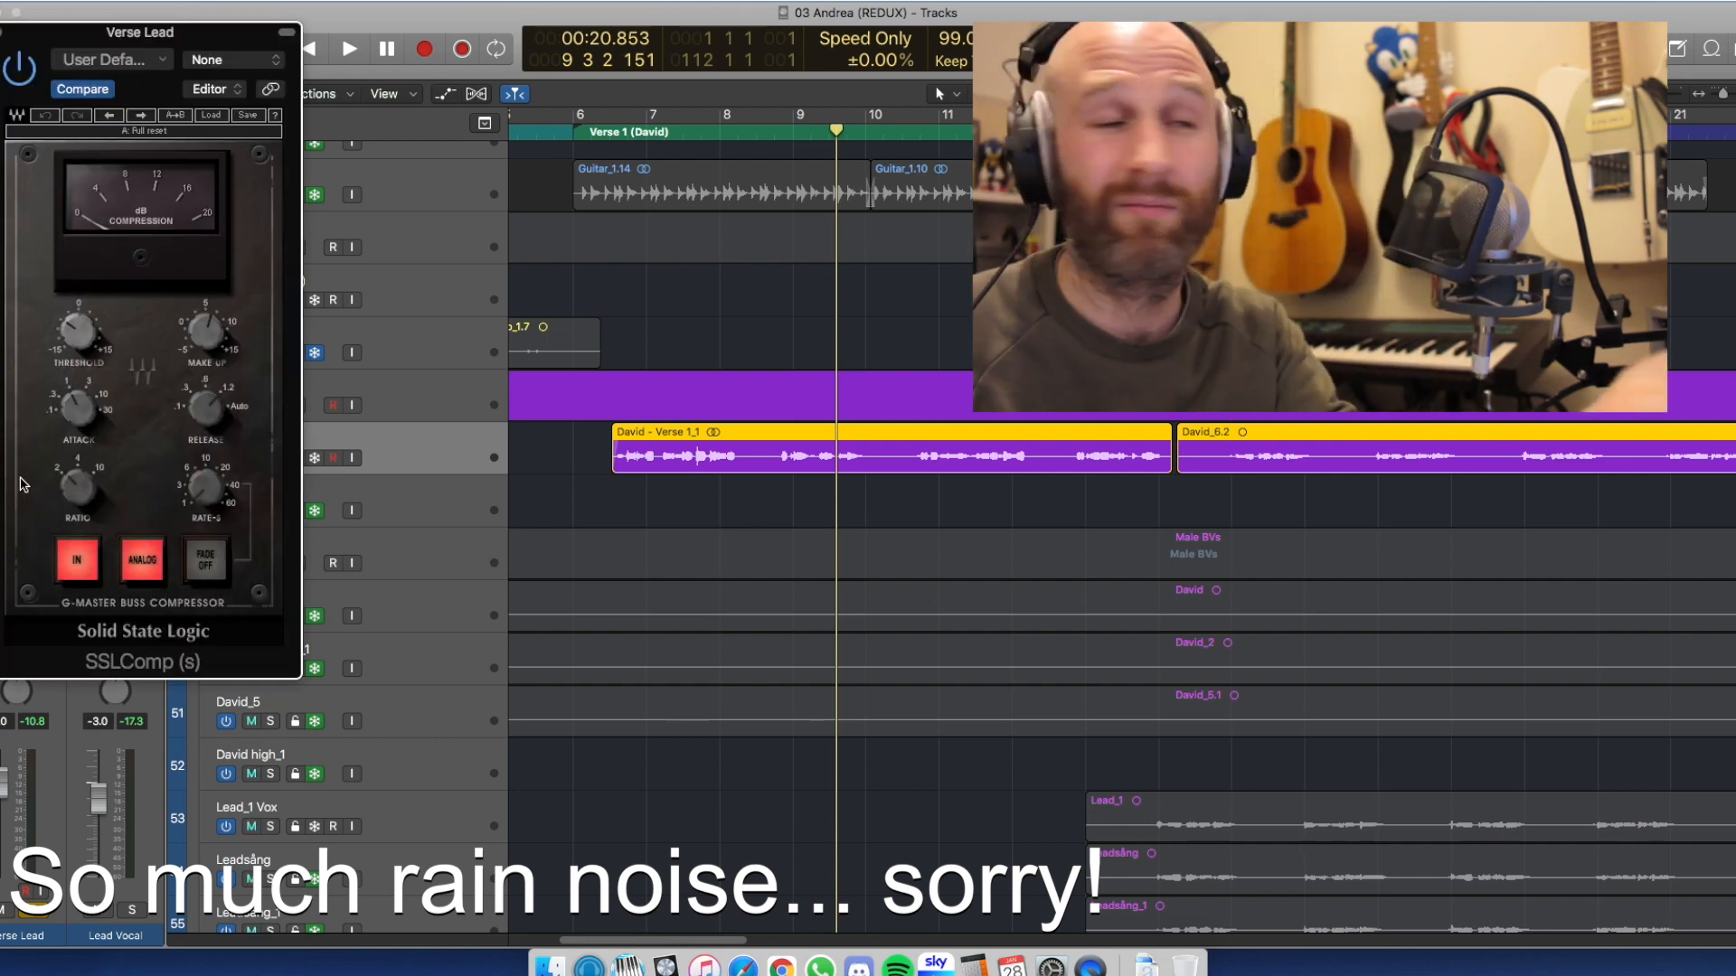
{"action": "key", "text": "comma"}
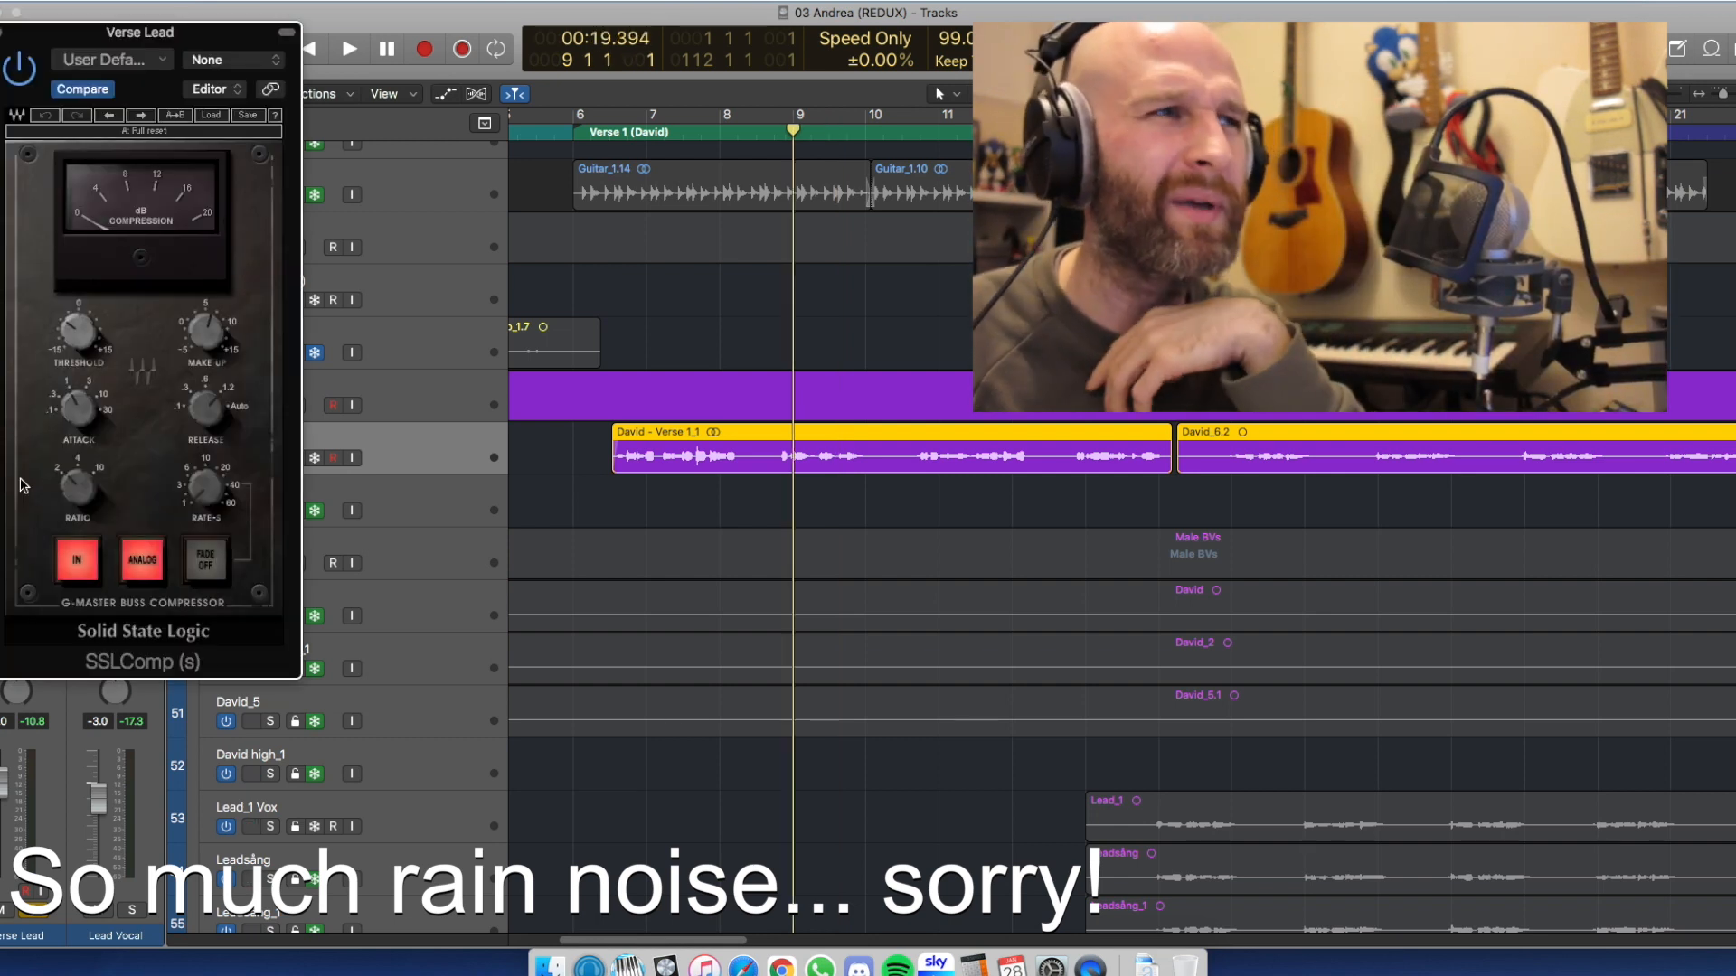
{"action": "left_click_drag", "start_coordinate": [794, 135], "coordinate": [775, 132]}
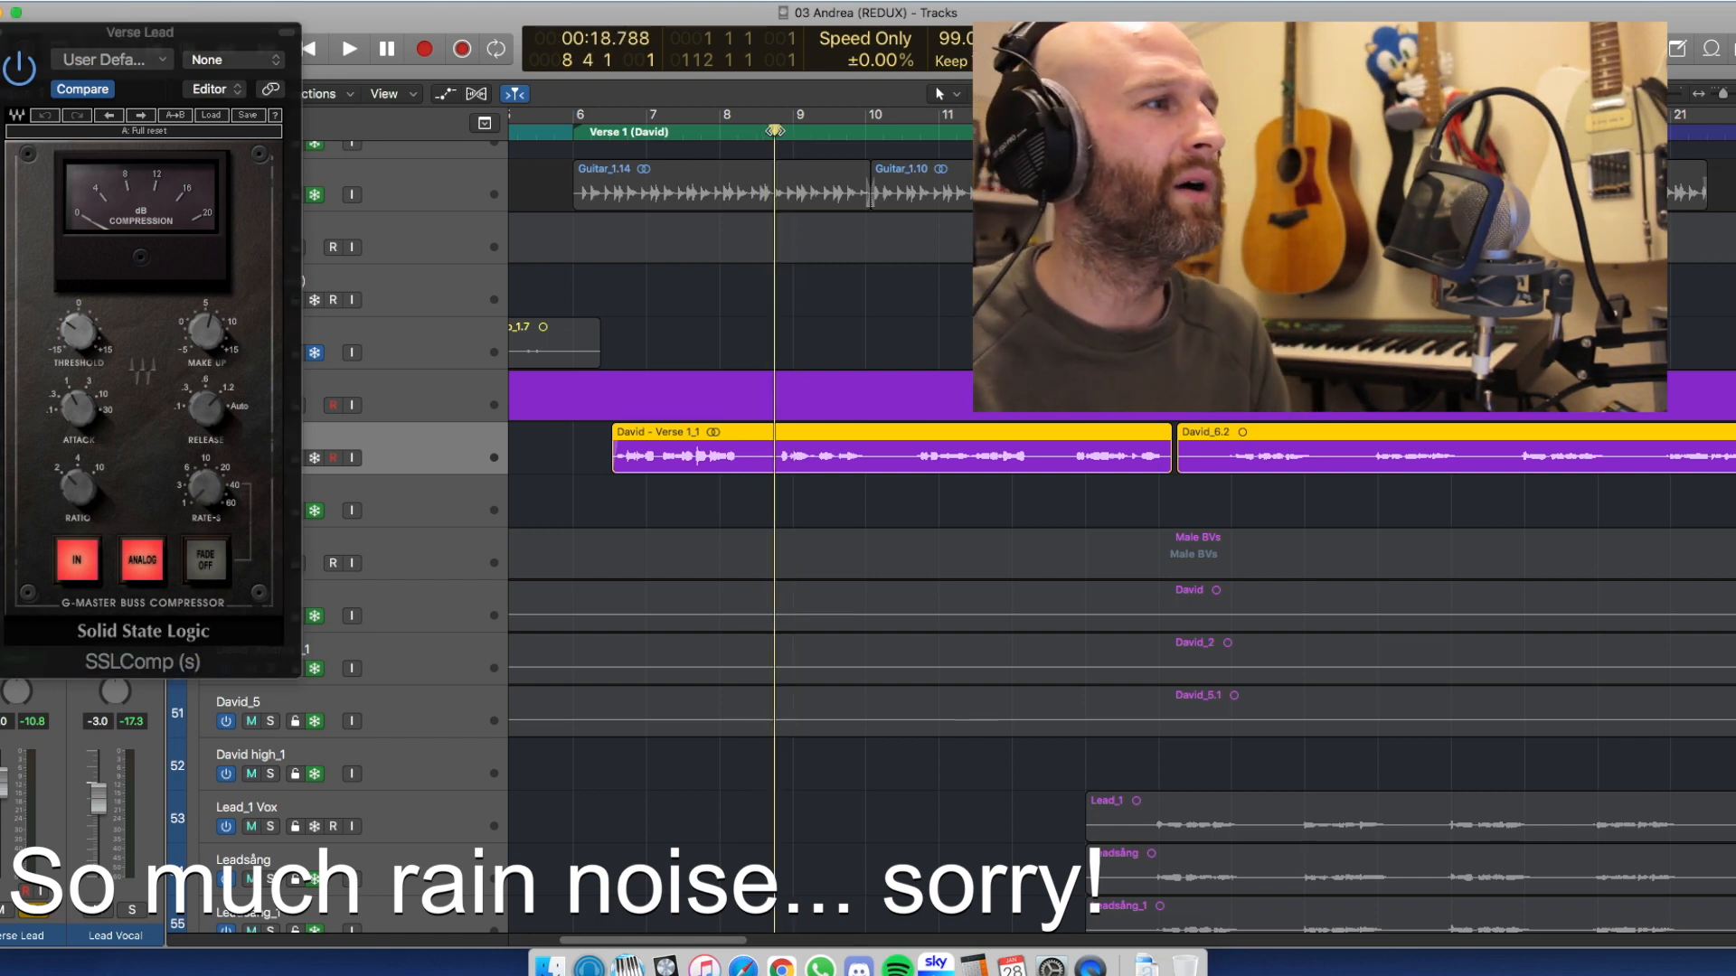
{"action": "key", "text": "space"}
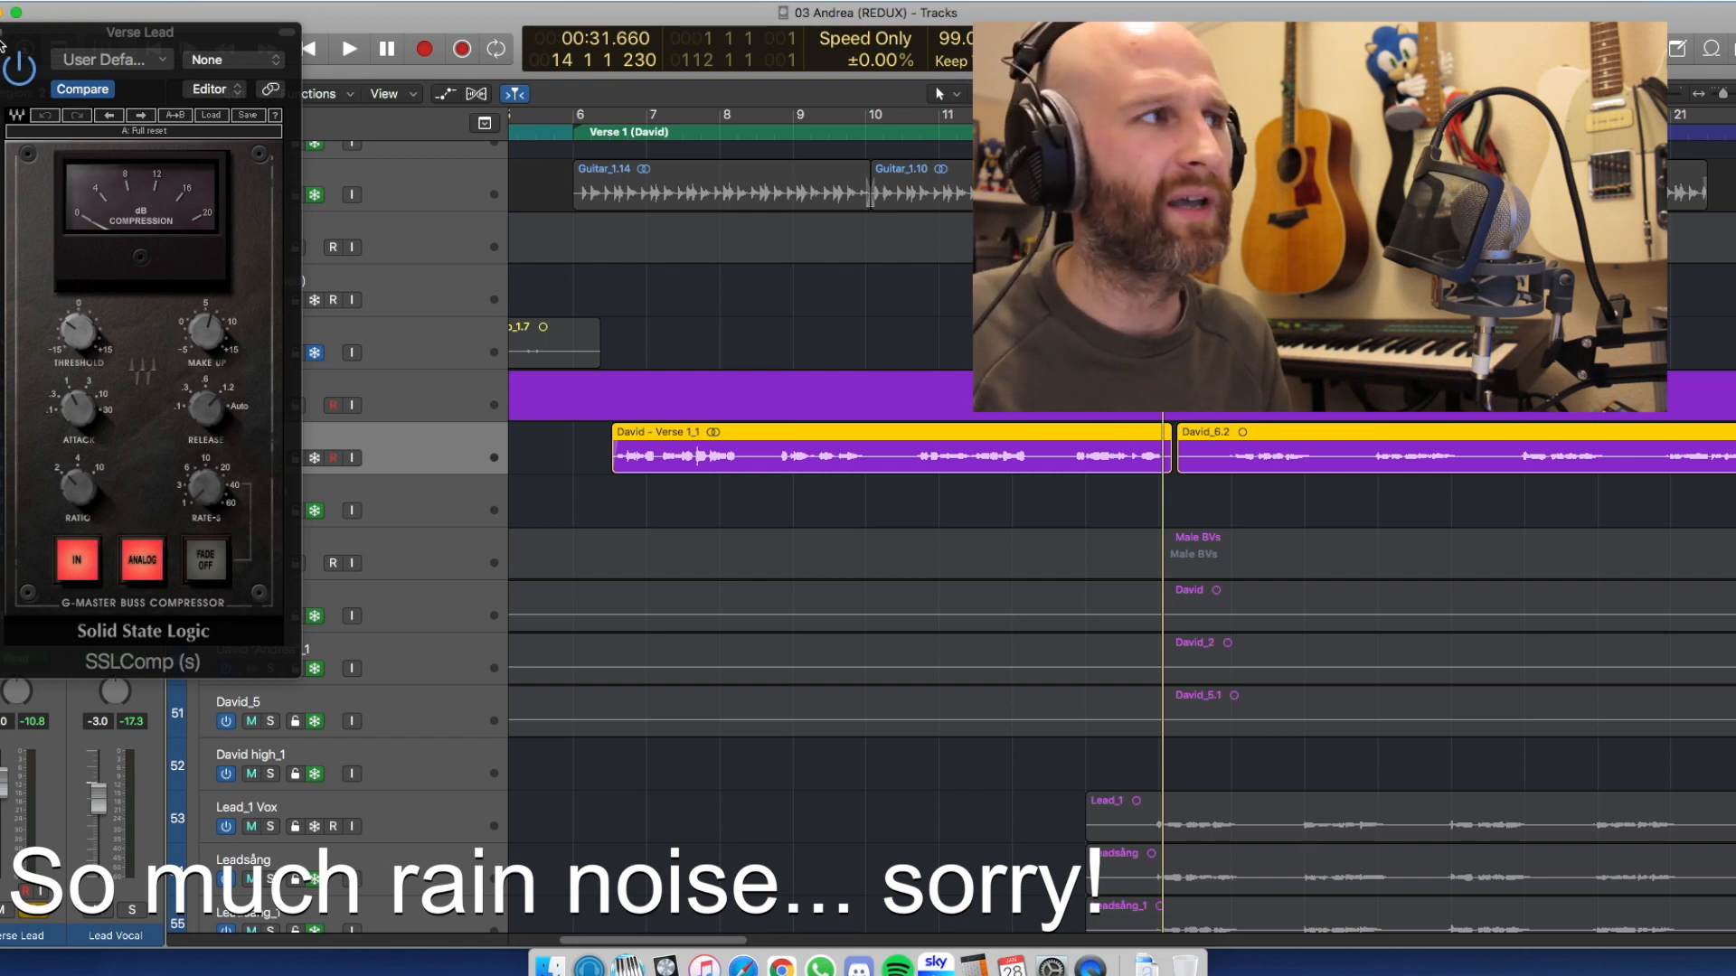
{"action": "left_click", "coordinate": [1, 33]}
Increase the vertical track zoom and play the soloed Verse Lead vocal from bar 10 beat 3 with the insert plug-ins bypassed
{"action": "key", "text": "super+Down"}
{"action": "key", "text": "super+Down"}
{"action": "key", "text": "super+Down"}
{"action": "key", "text": "super+Down"}
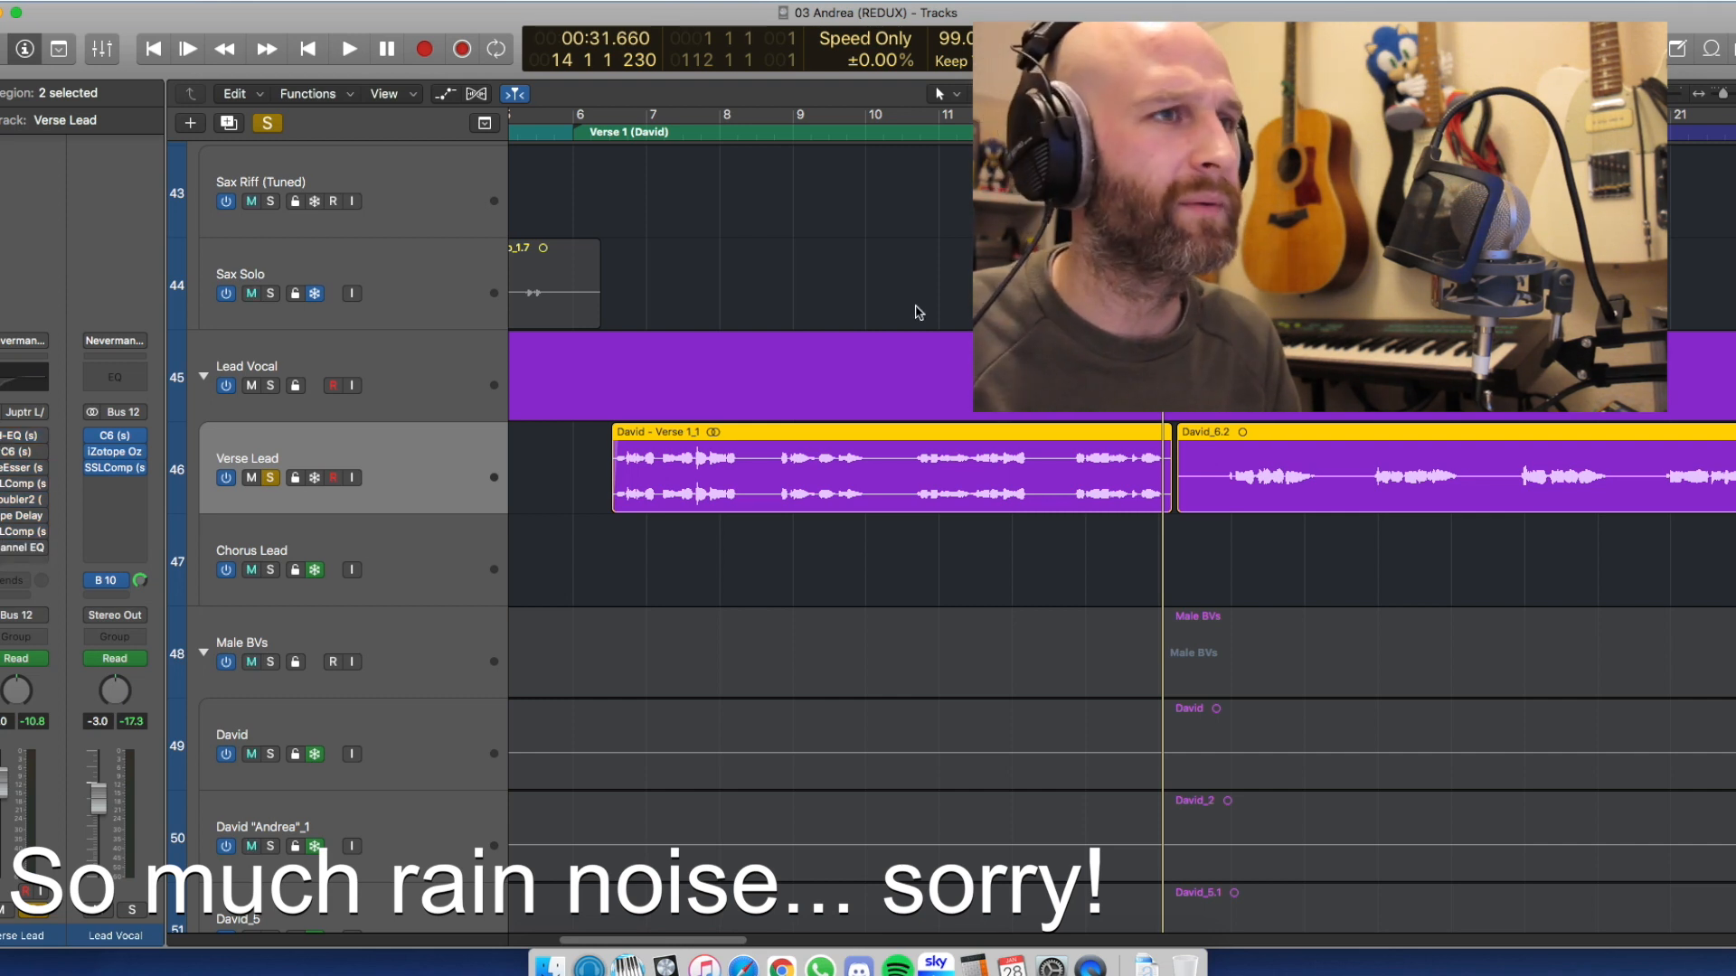
{"action": "left_click_drag", "start_coordinate": [940, 133], "coordinate": [909, 134]}
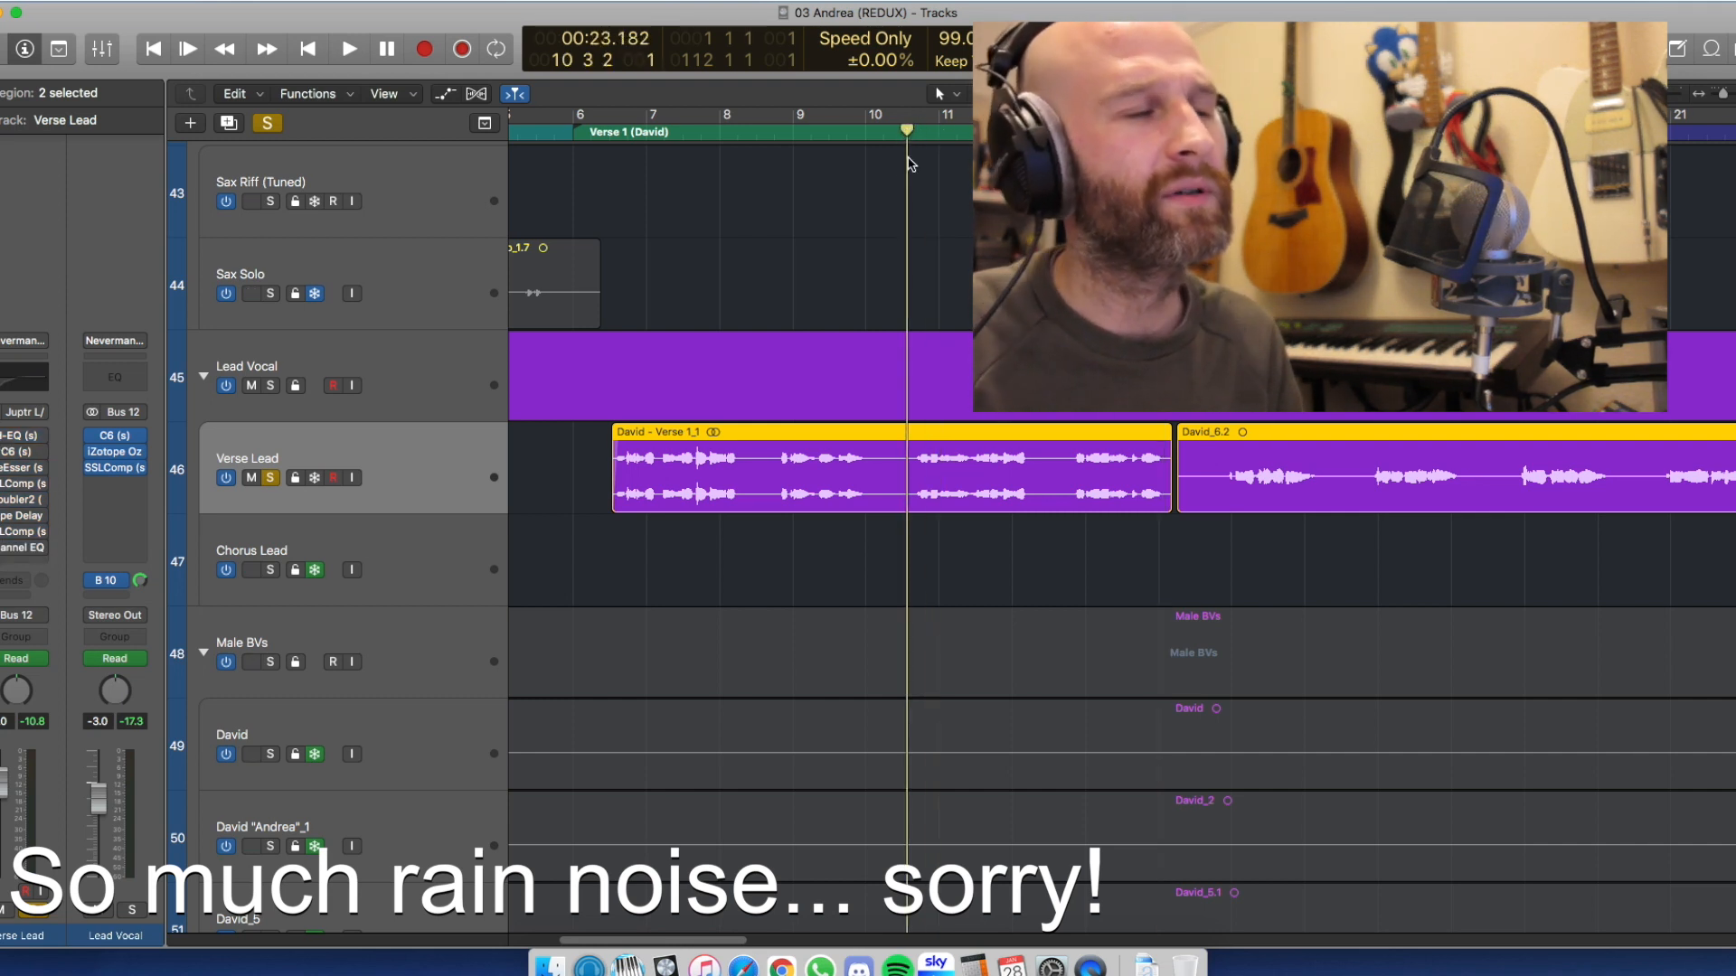
{"action": "key", "text": "space"}
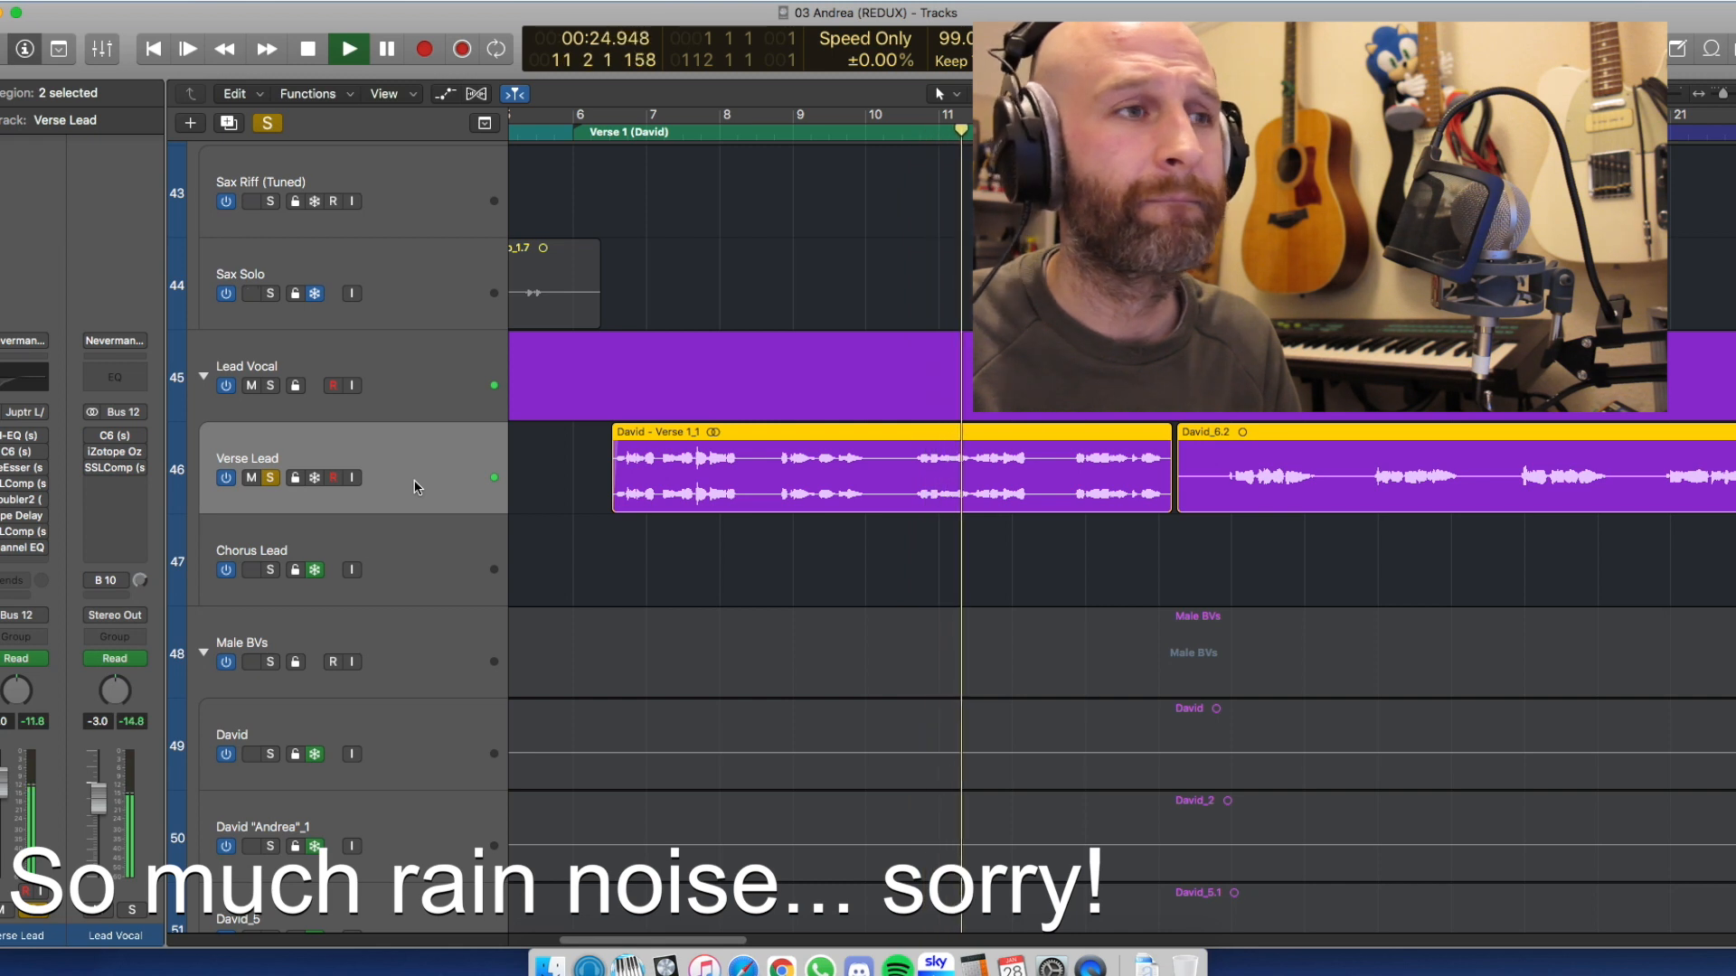
{"action": "key", "text": "space"}
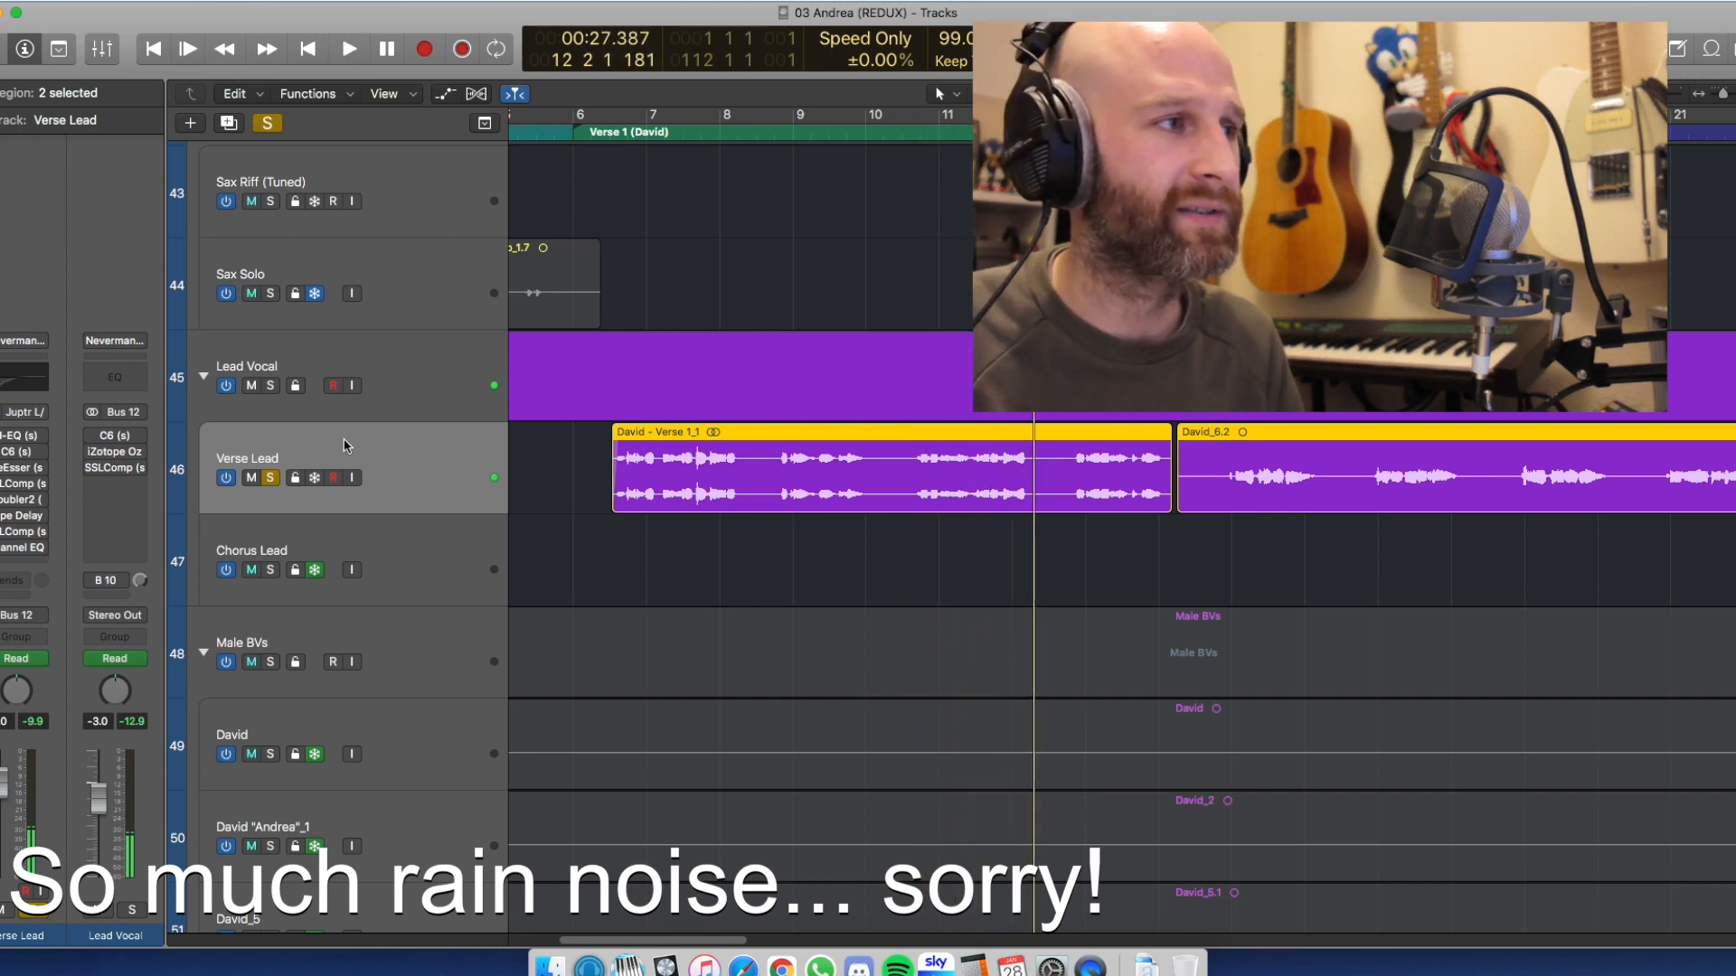
Re-enable the insert plug-ins on Lead Vocal and Verse Lead, and replay the vocal from bar 11 to compare the processed sound
{"action": "left_click", "coordinate": [473, 395]}
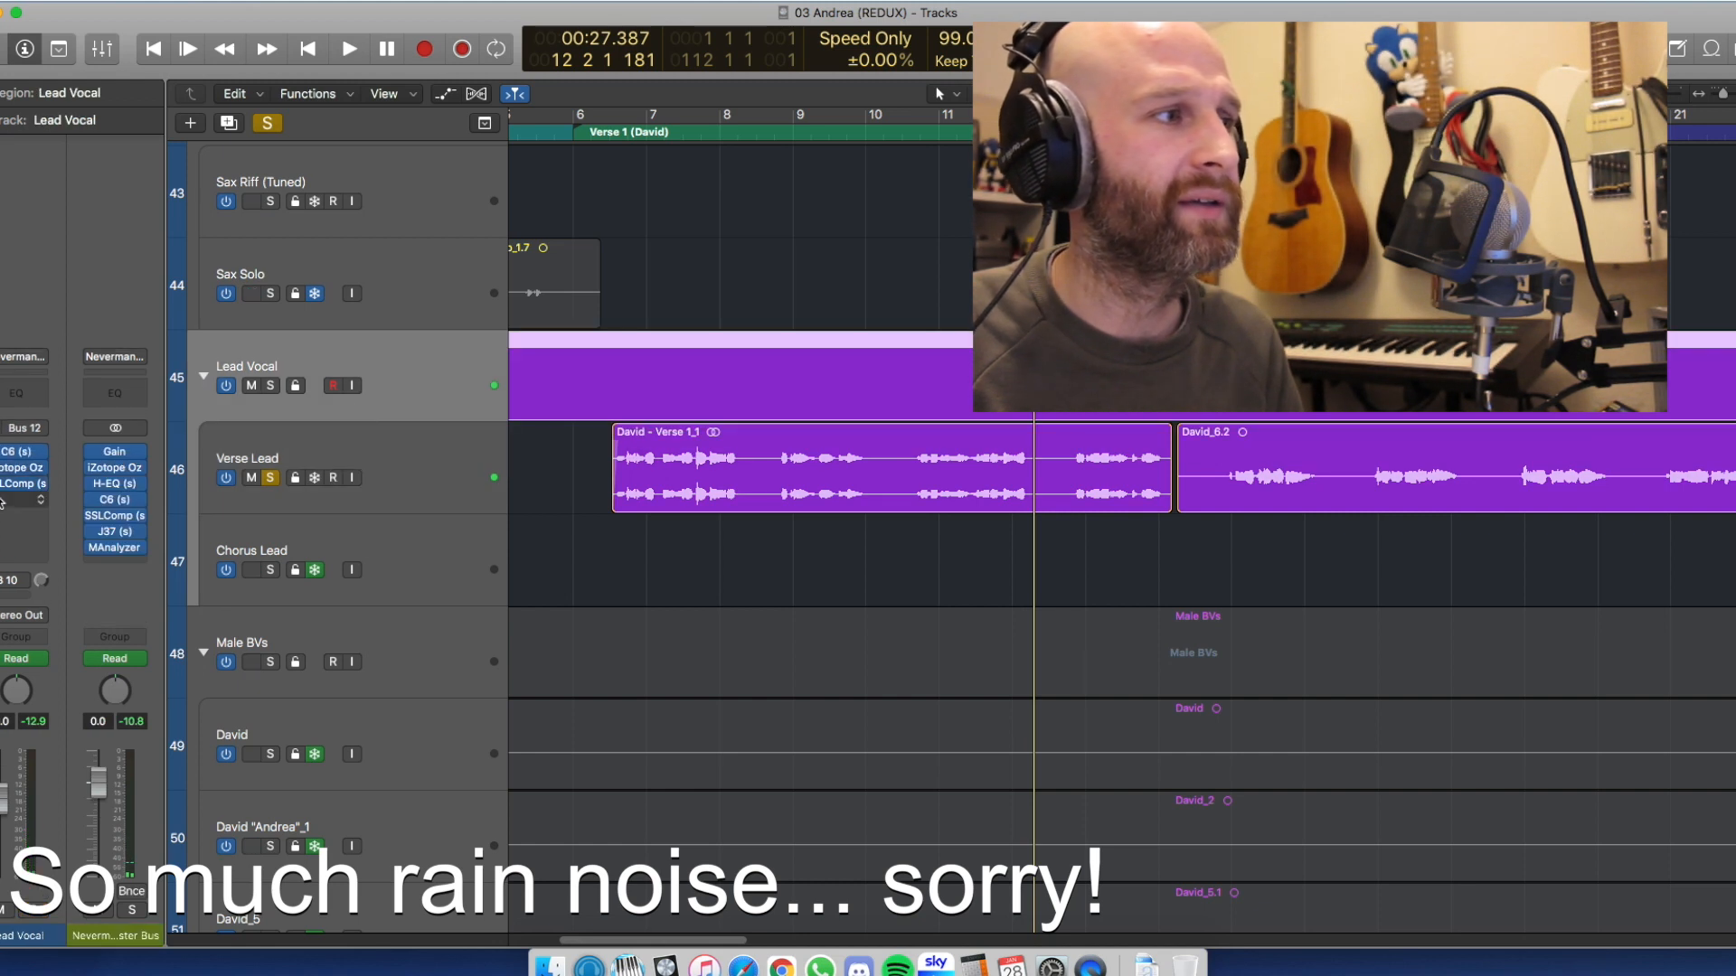
{"action": "left_click", "coordinate": [371, 477]}
{"action": "left_click_drag", "start_coordinate": [1, 438], "coordinate": [0, 549]}
{"action": "key", "text": "comma"}
{"action": "key", "text": "comma"}
{"action": "key", "text": "space"}
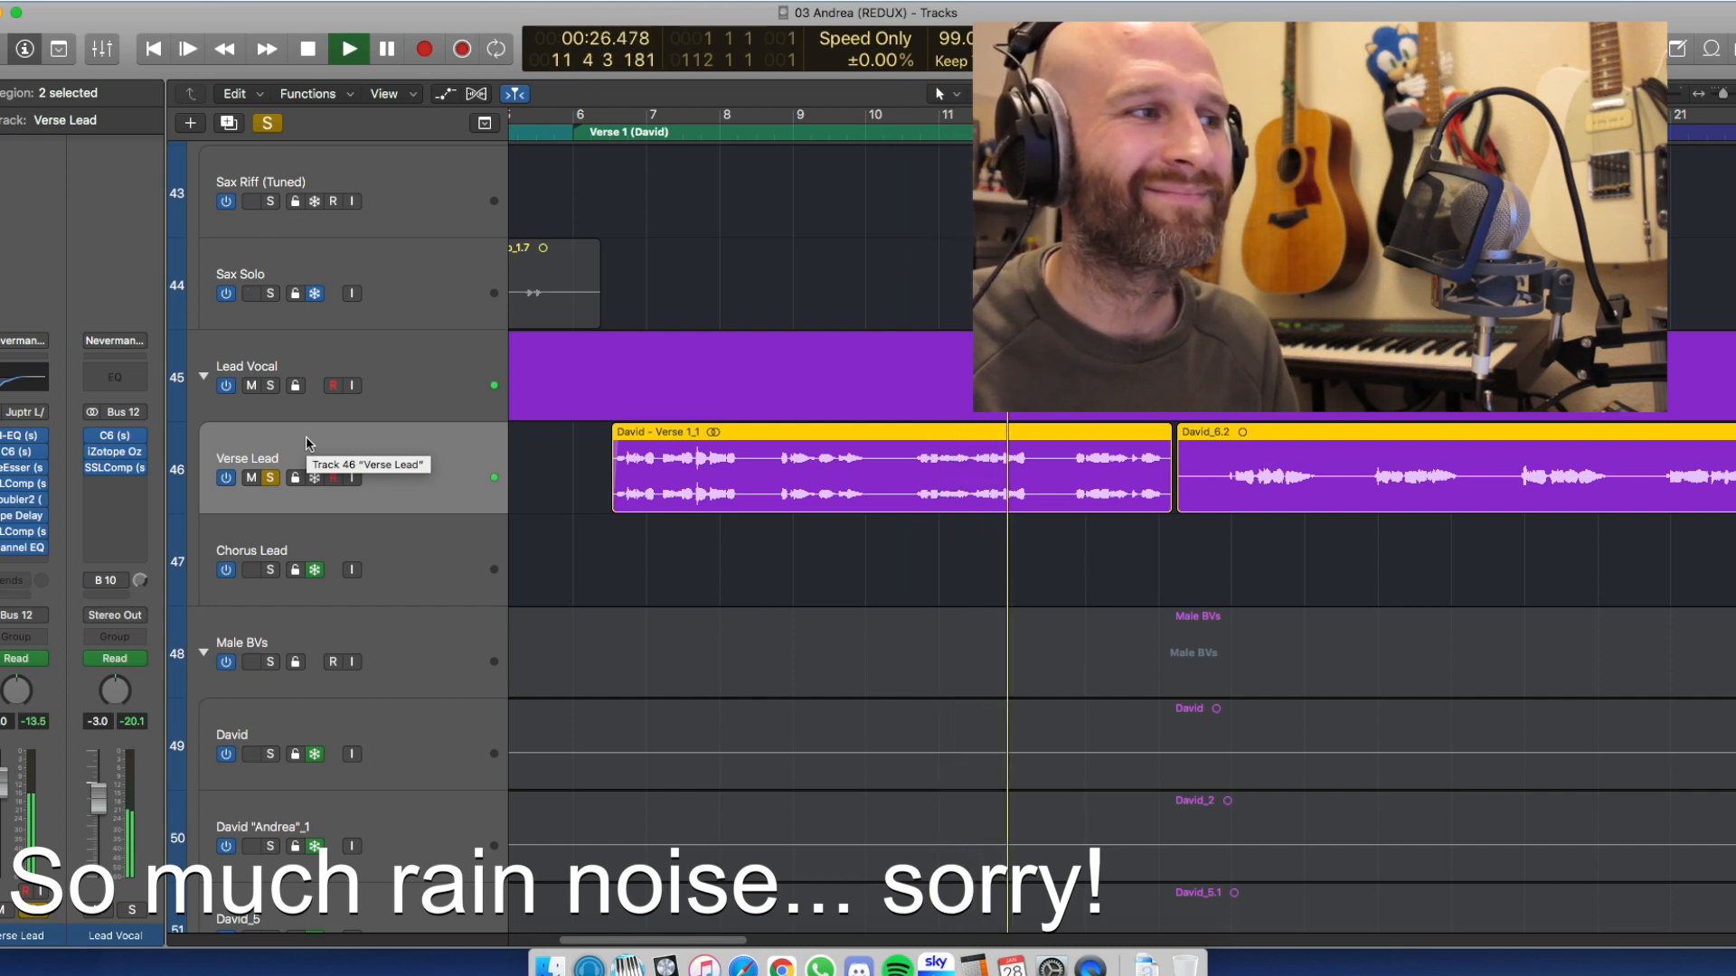
{"action": "key", "text": "space"}
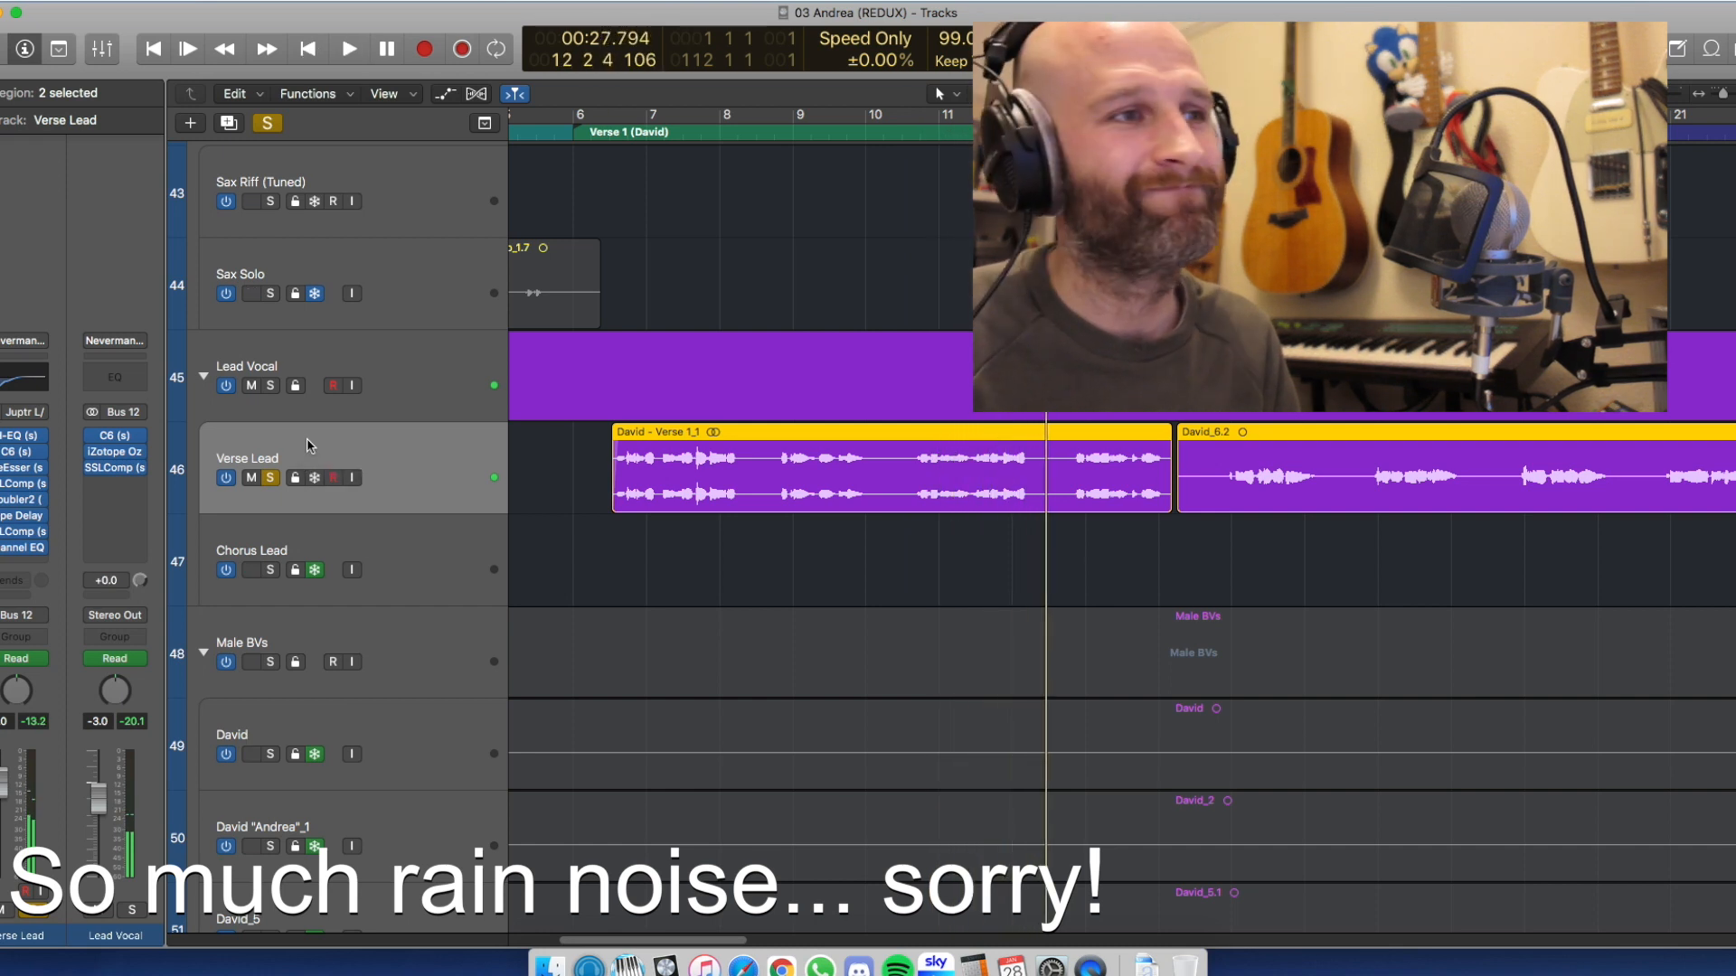
Open the Doubler2 on Verse Lead, bypass it, and play the vocal from bar 10 to hear it undoubled
{"action": "left_click", "coordinate": [411, 407]}
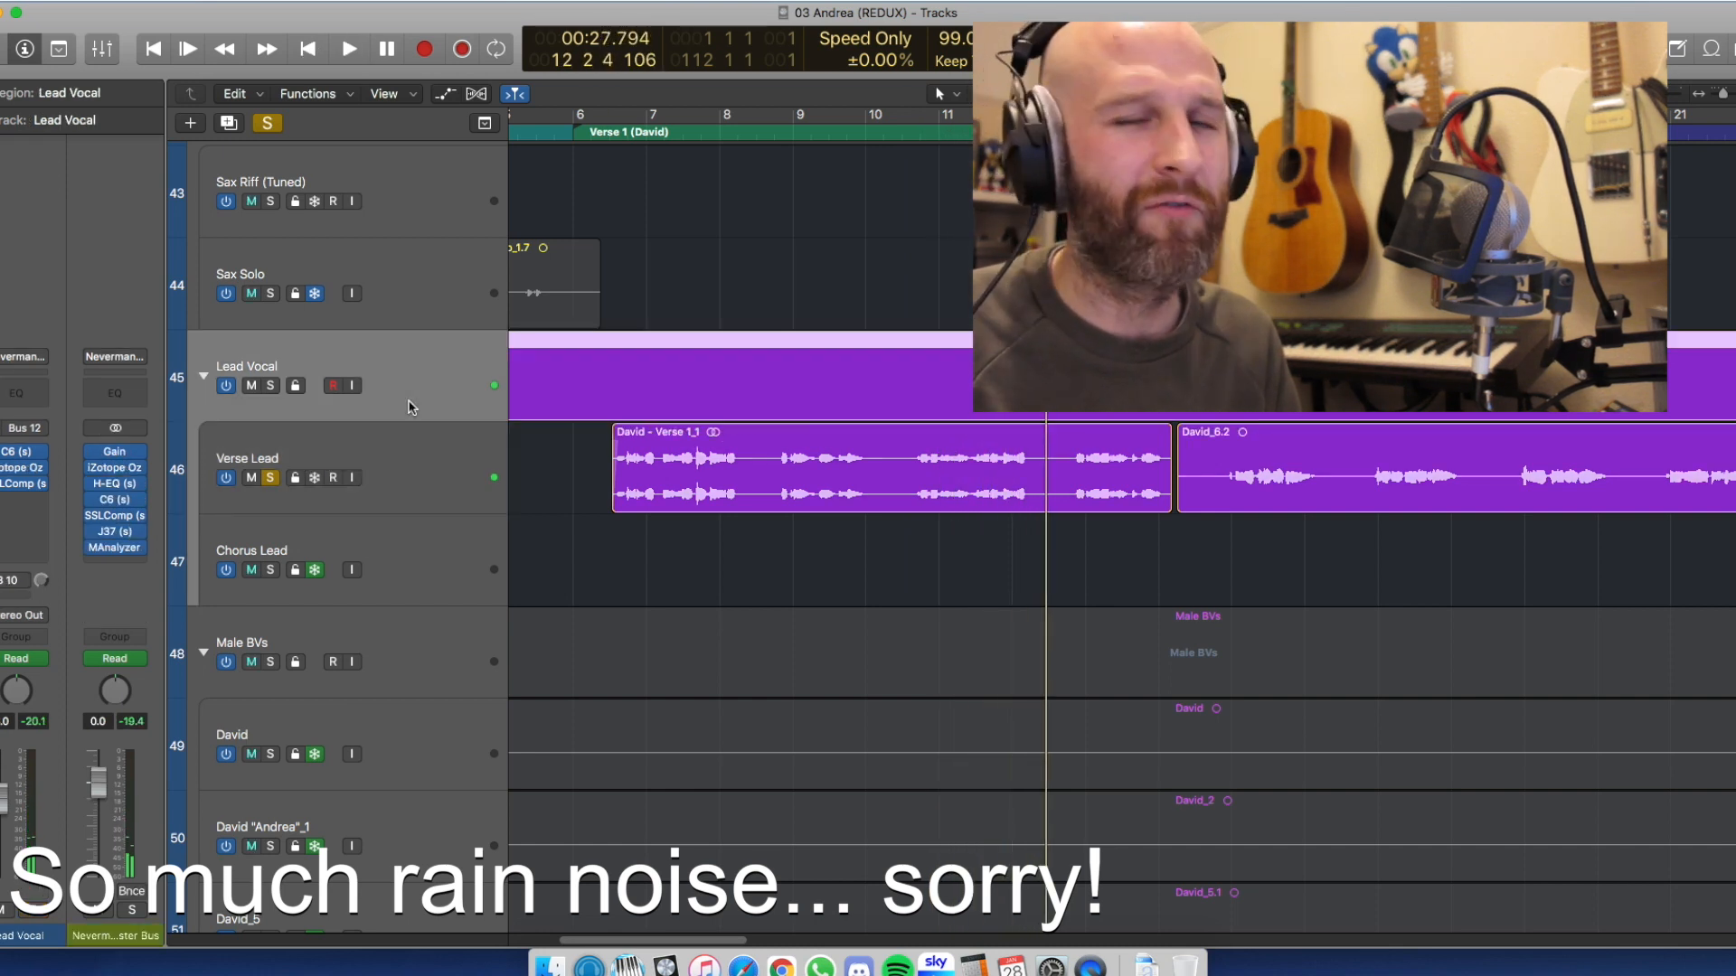
{"action": "left_click", "coordinate": [386, 454]}
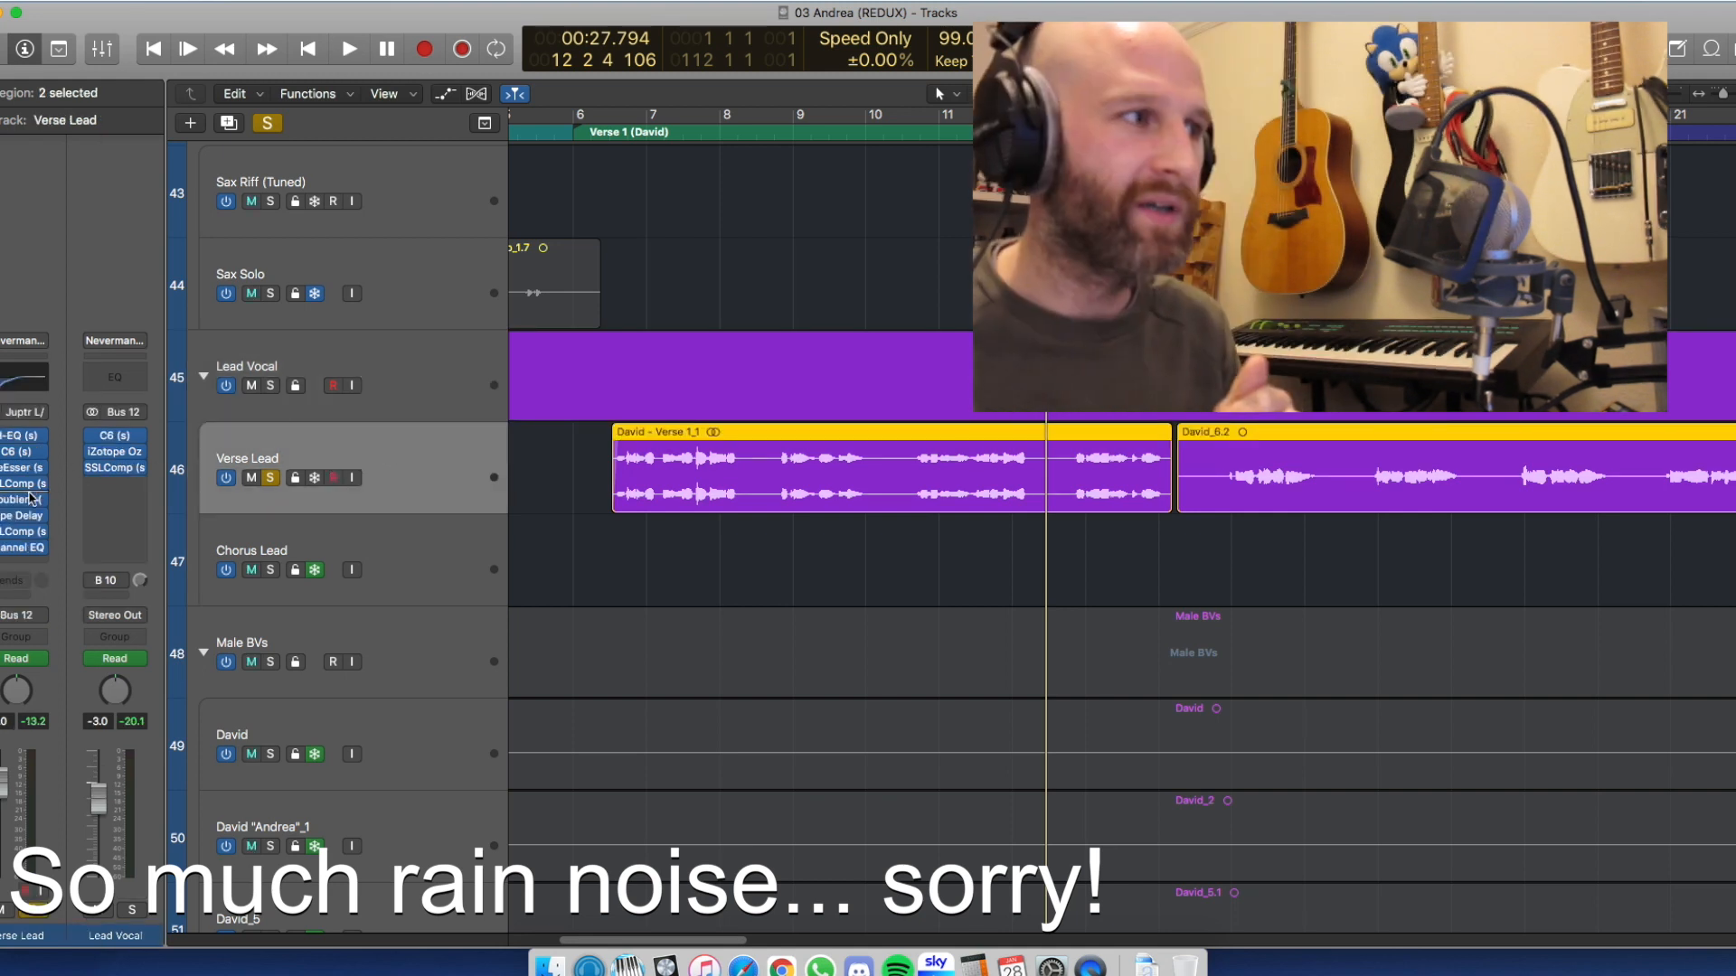
{"action": "left_click", "coordinate": [28, 502]}
{"action": "left_click_drag", "start_coordinate": [428, 44], "coordinate": [808, 134]}
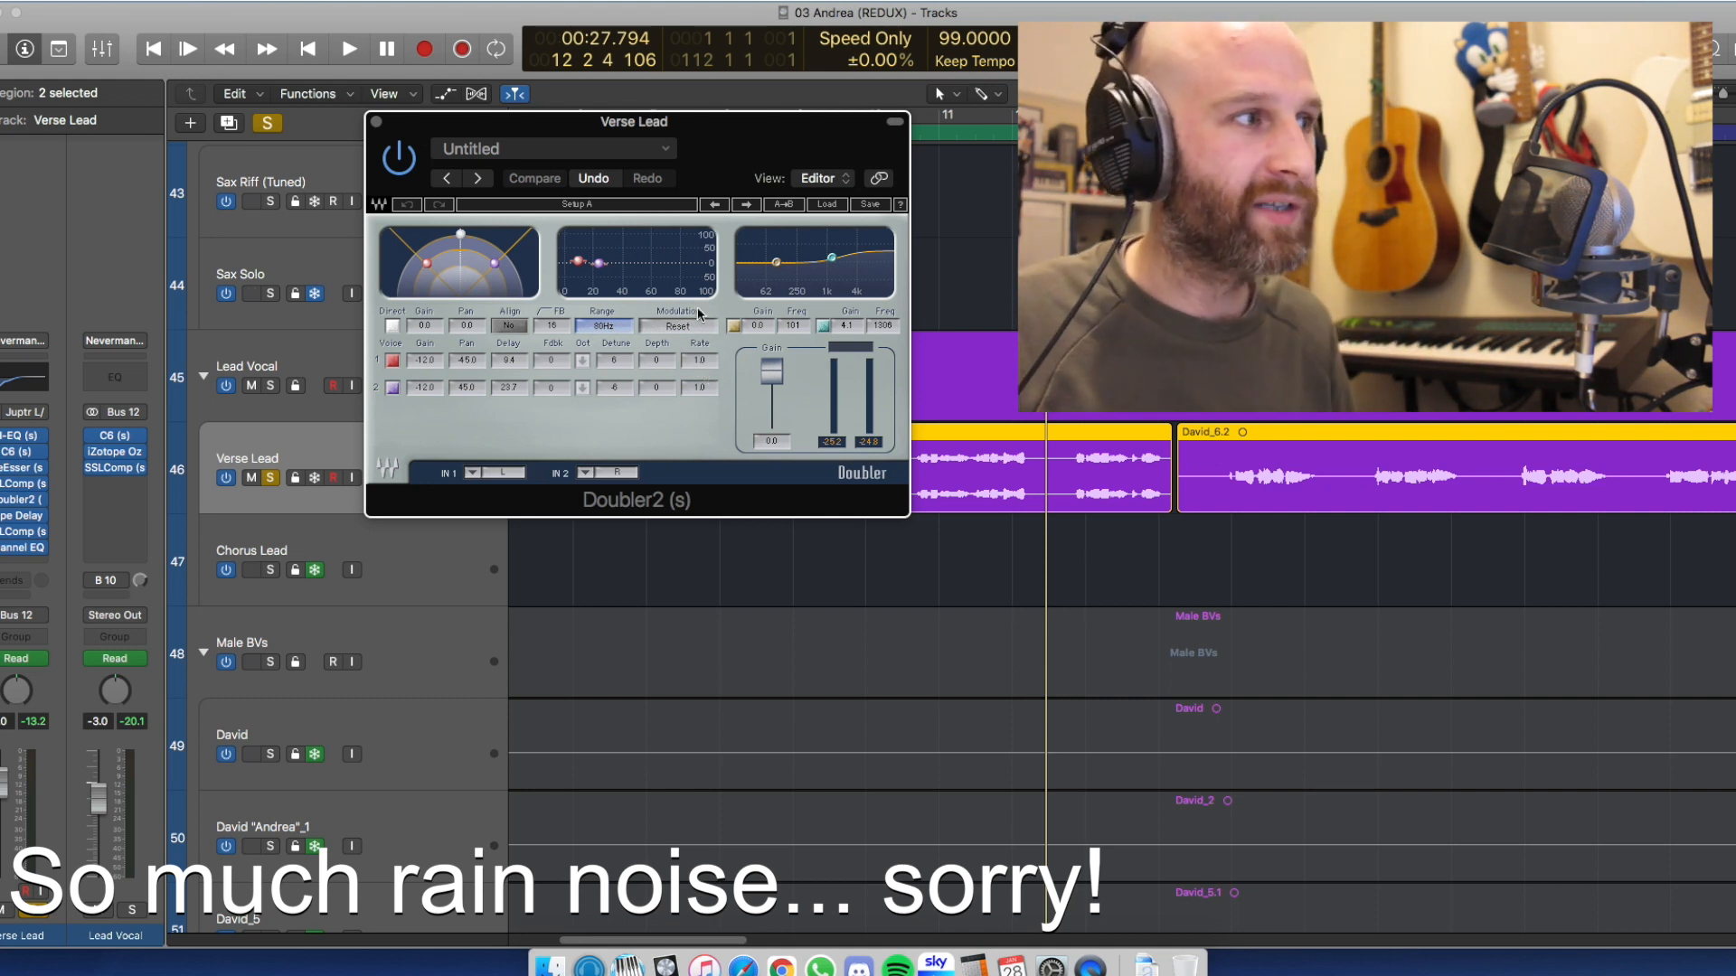
{"action": "left_click", "coordinate": [401, 159]}
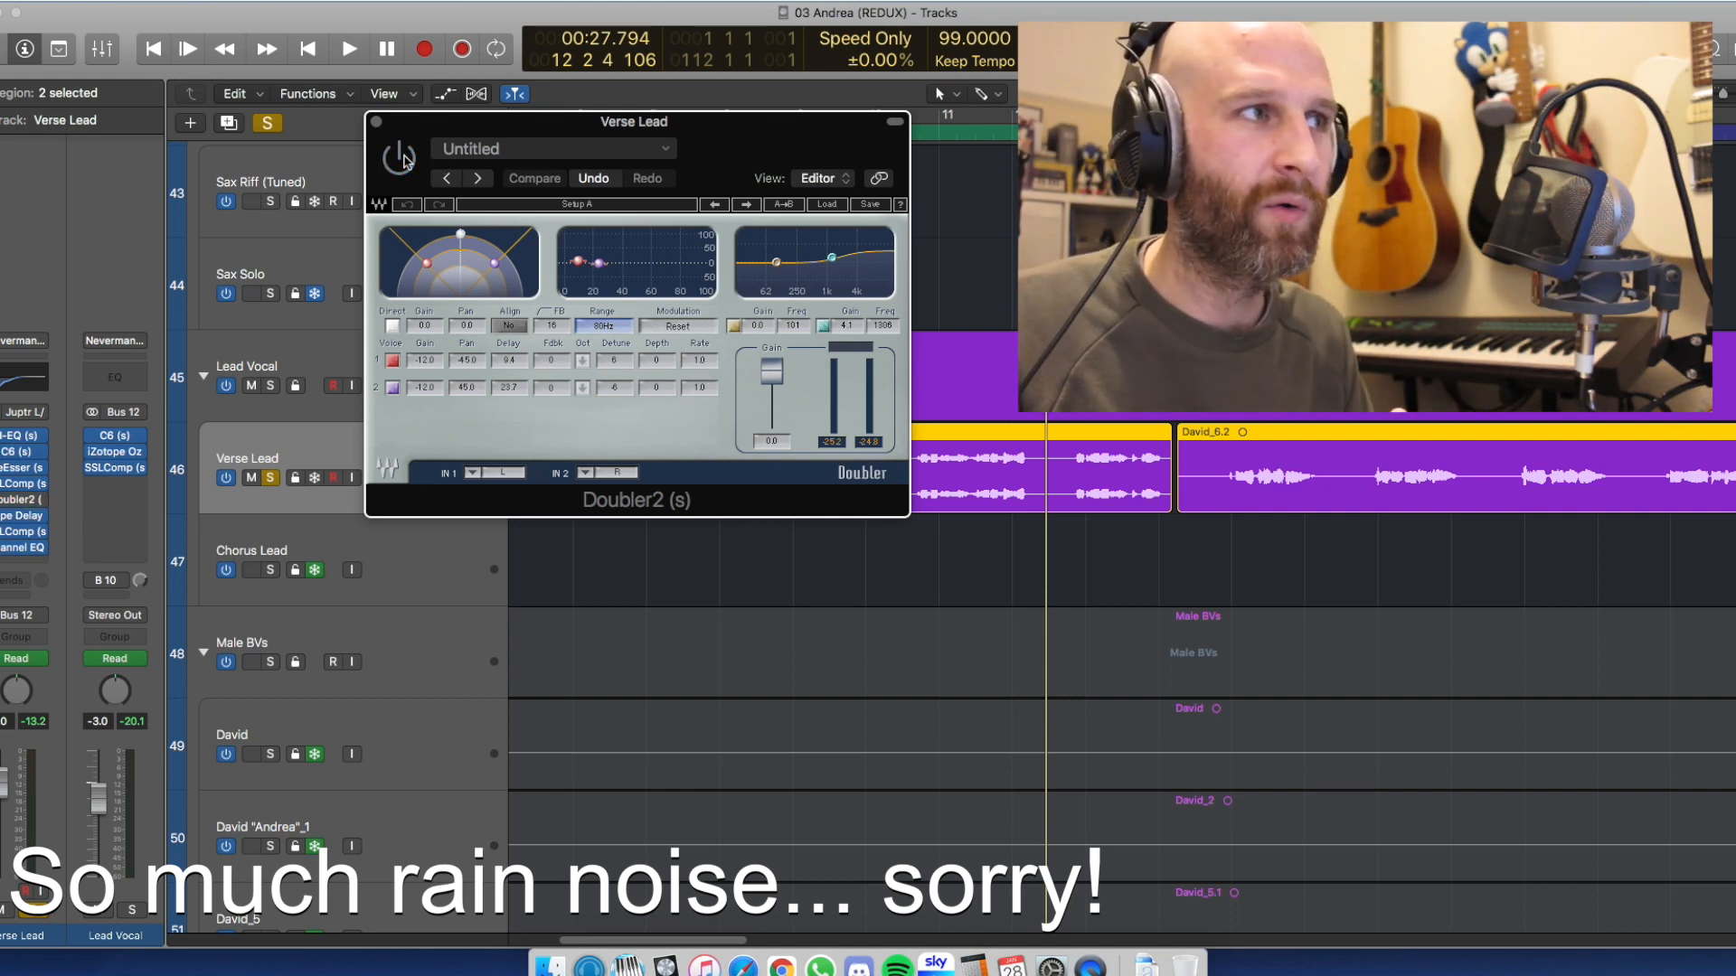
{"action": "key", "text": "space"}
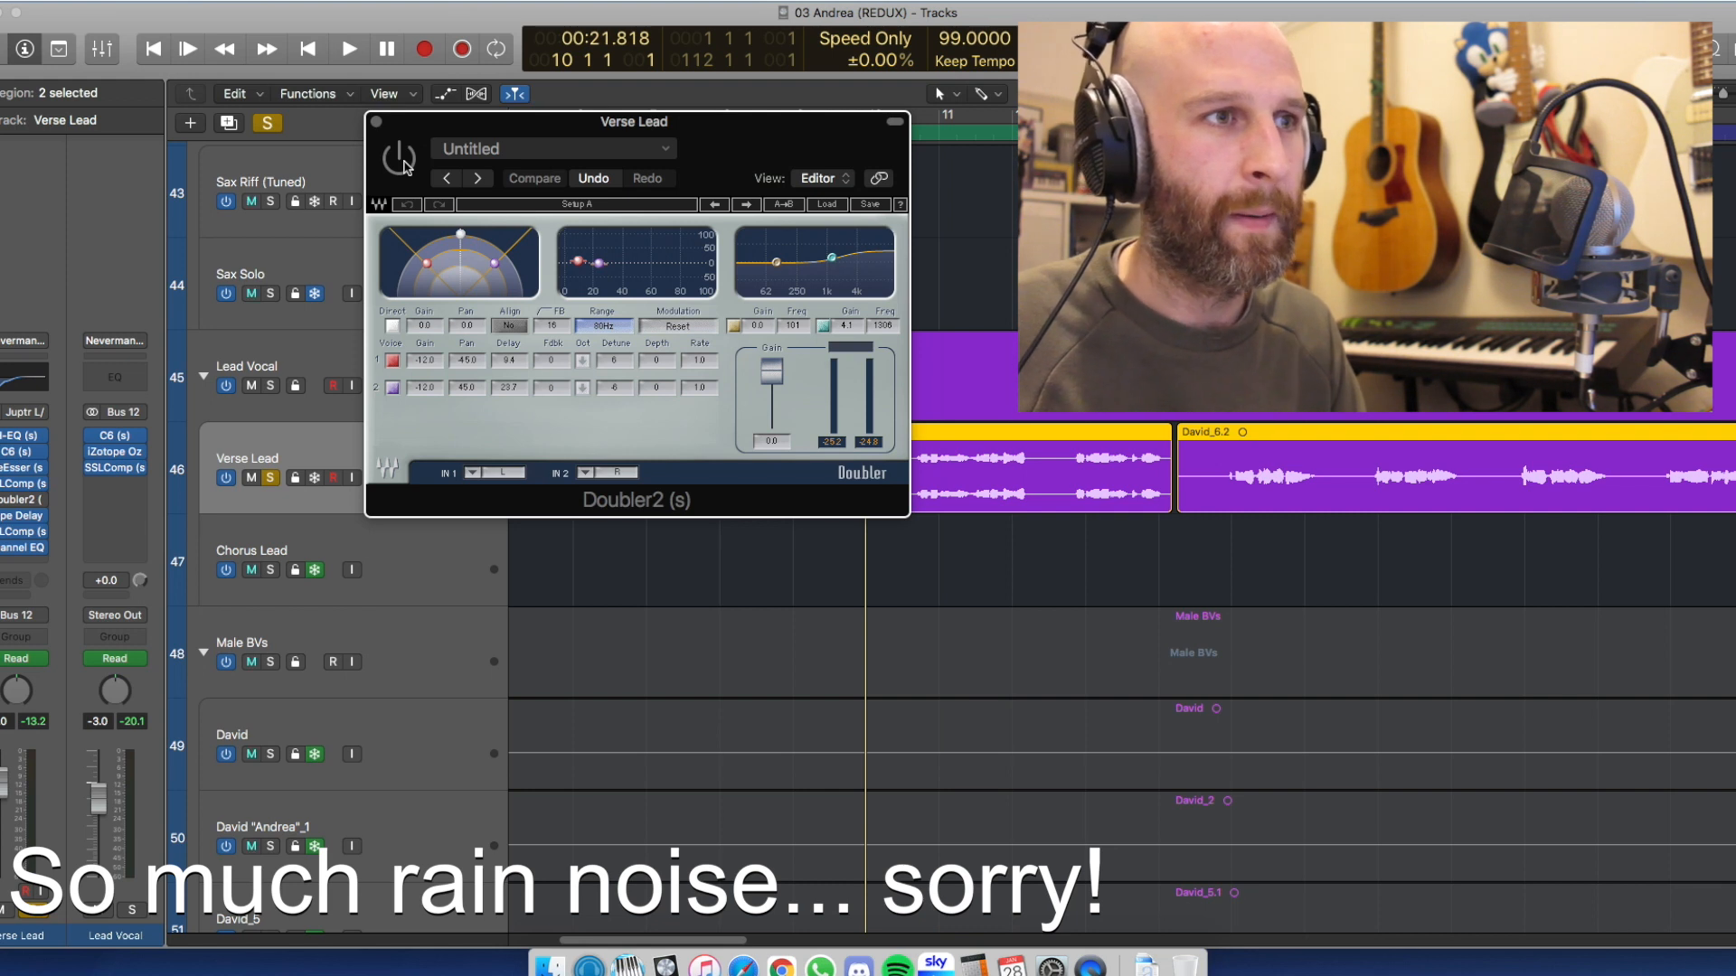
{"action": "key", "text": "space"}
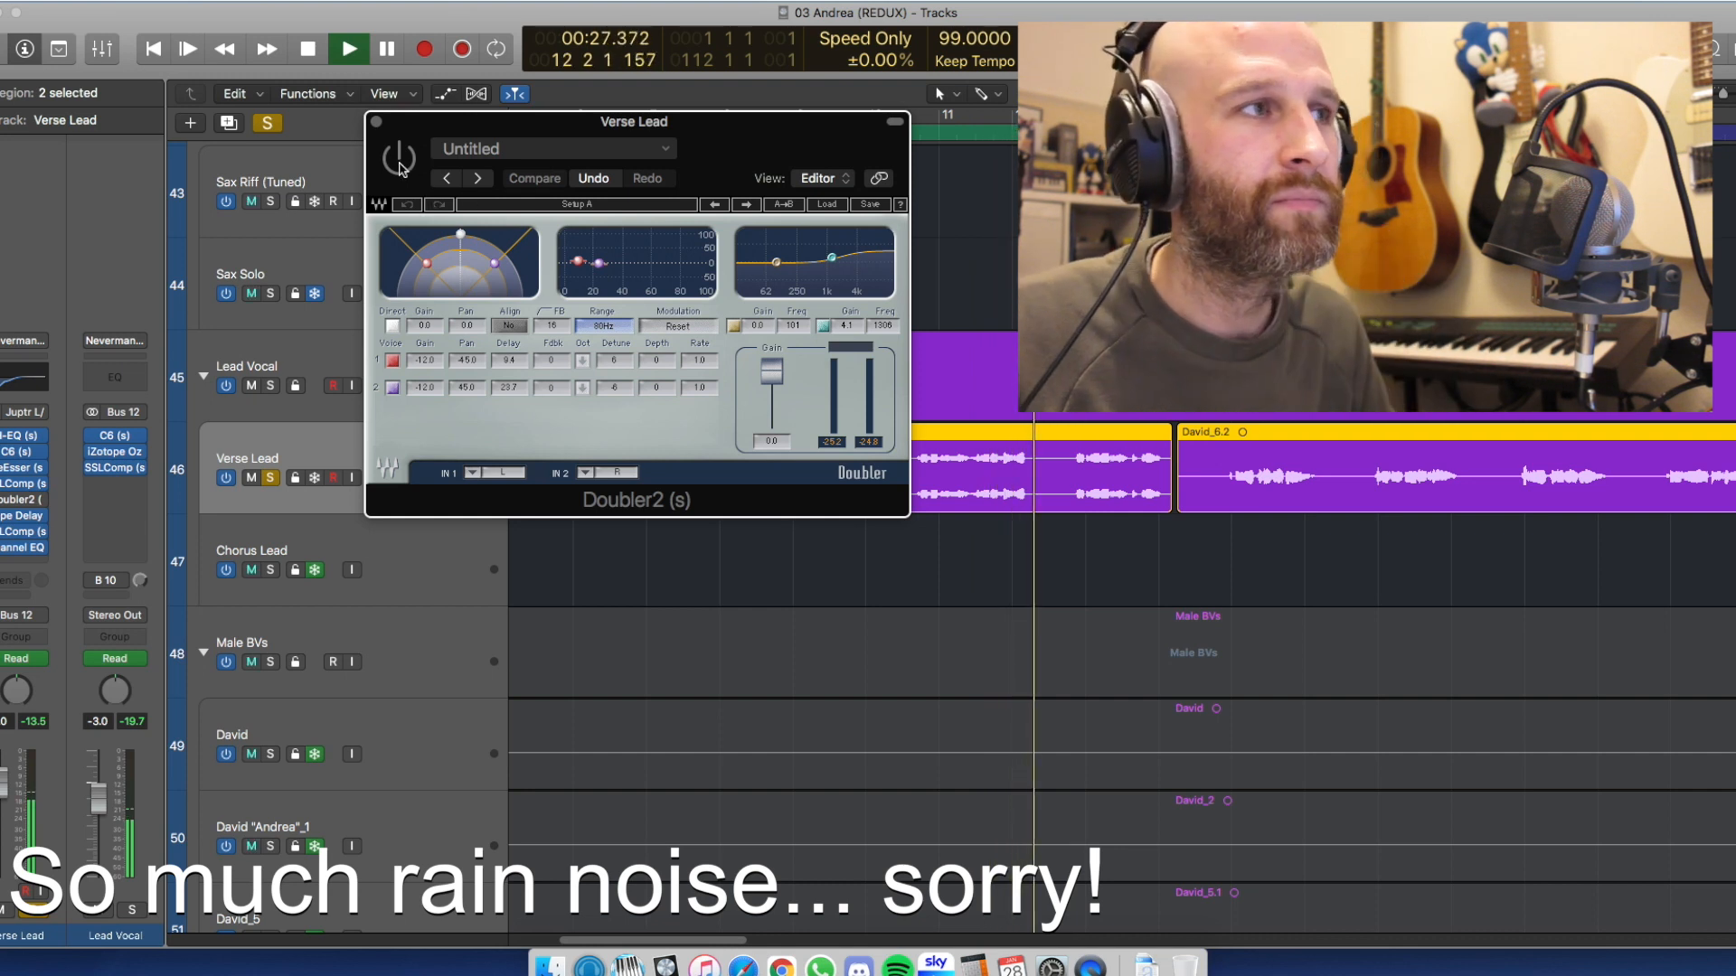
{"action": "key", "text": "space"}
Re-enable the Doubler2, replay the Verse Lead vocal from about bar 10 beat 3 to compare, and close the plug-in
{"action": "left_click_drag", "start_coordinate": [604, 124], "coordinate": [530, 128]}
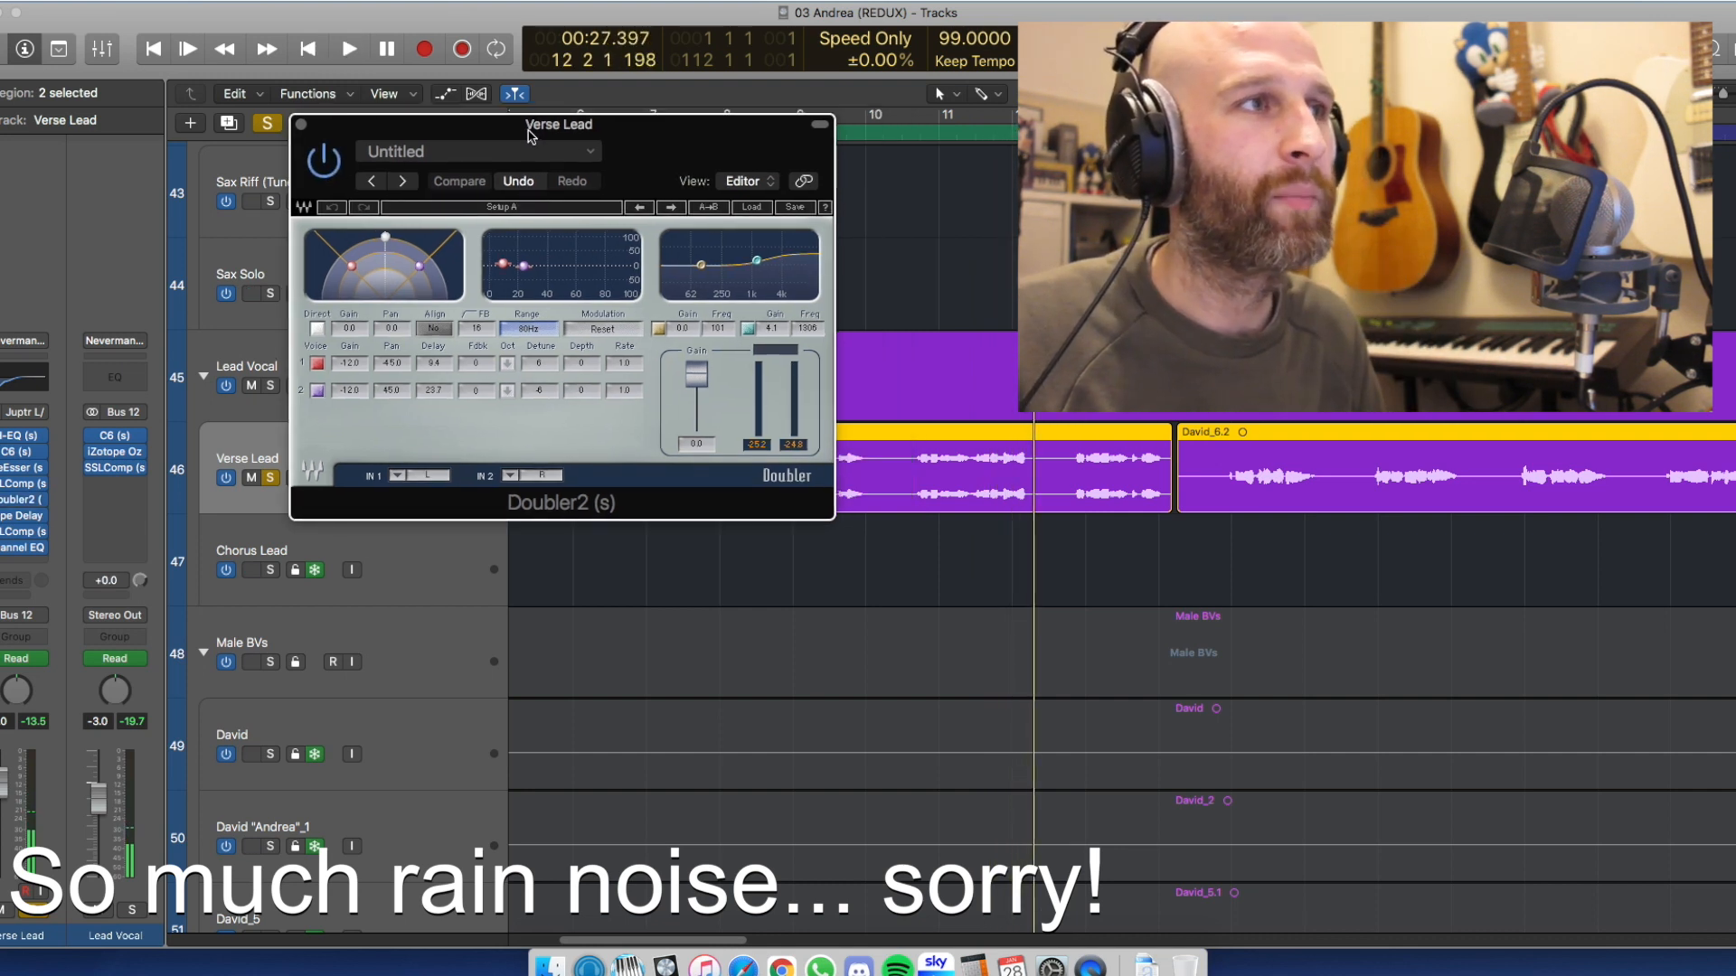
{"action": "left_click", "coordinate": [924, 135]}
{"action": "key", "text": "space"}
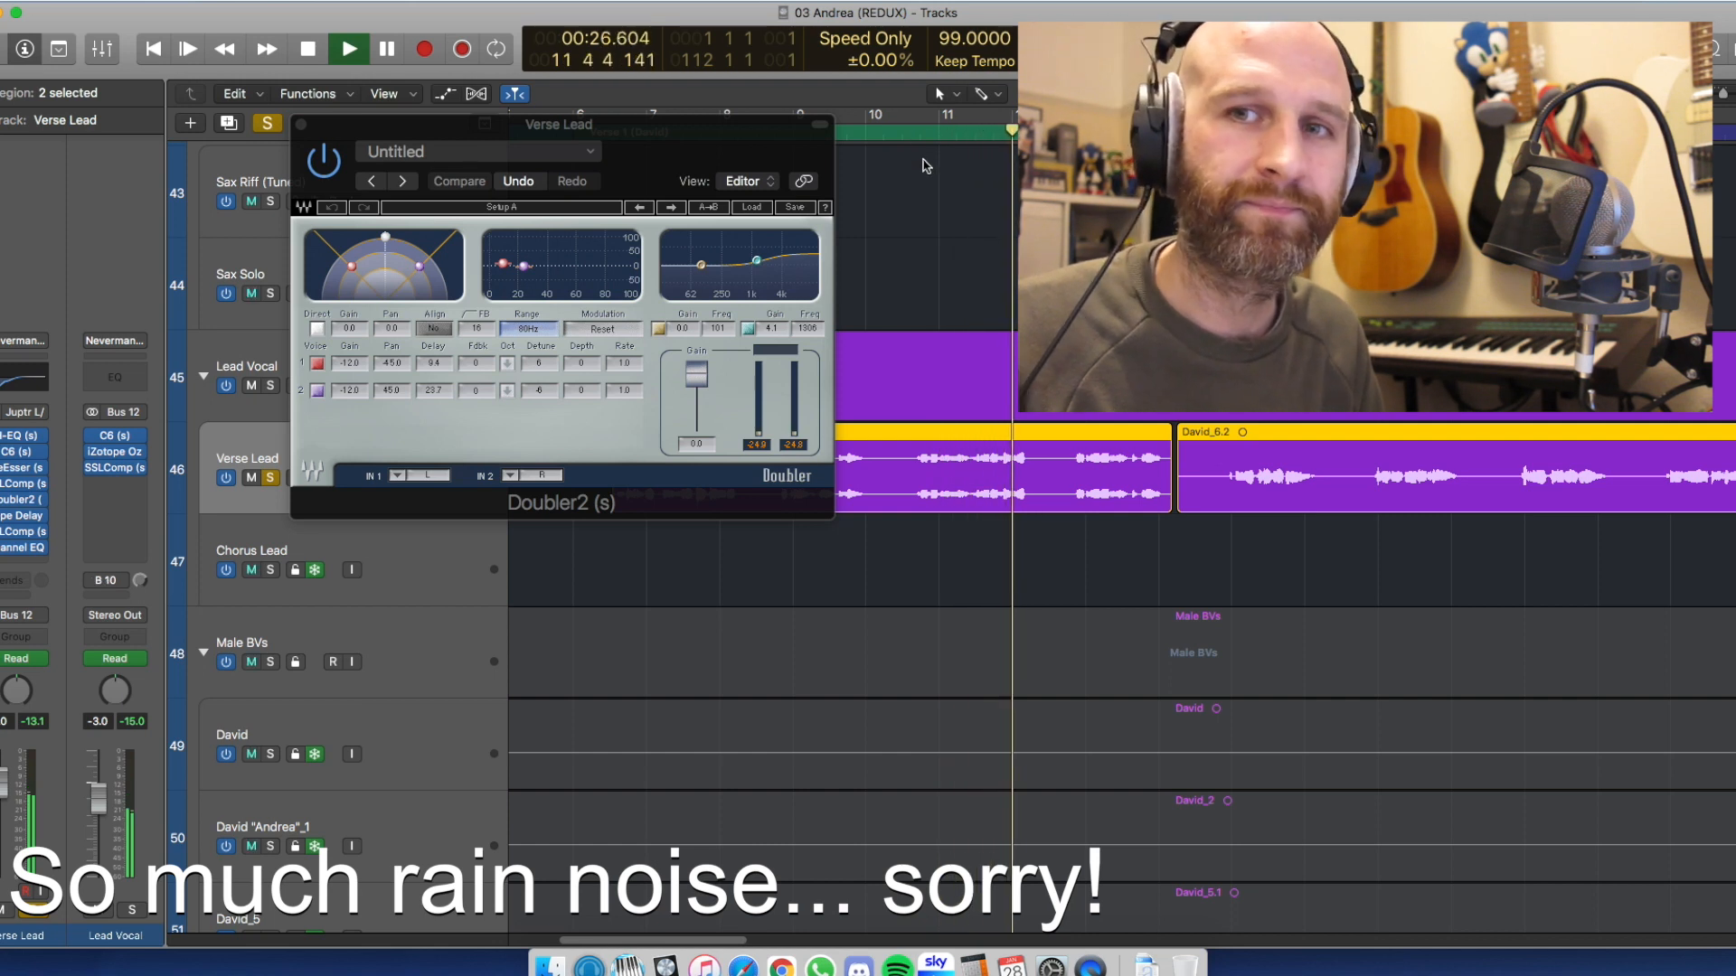
{"action": "key", "text": "space"}
{"action": "left_click_drag", "start_coordinate": [746, 135], "coordinate": [858, 130]}
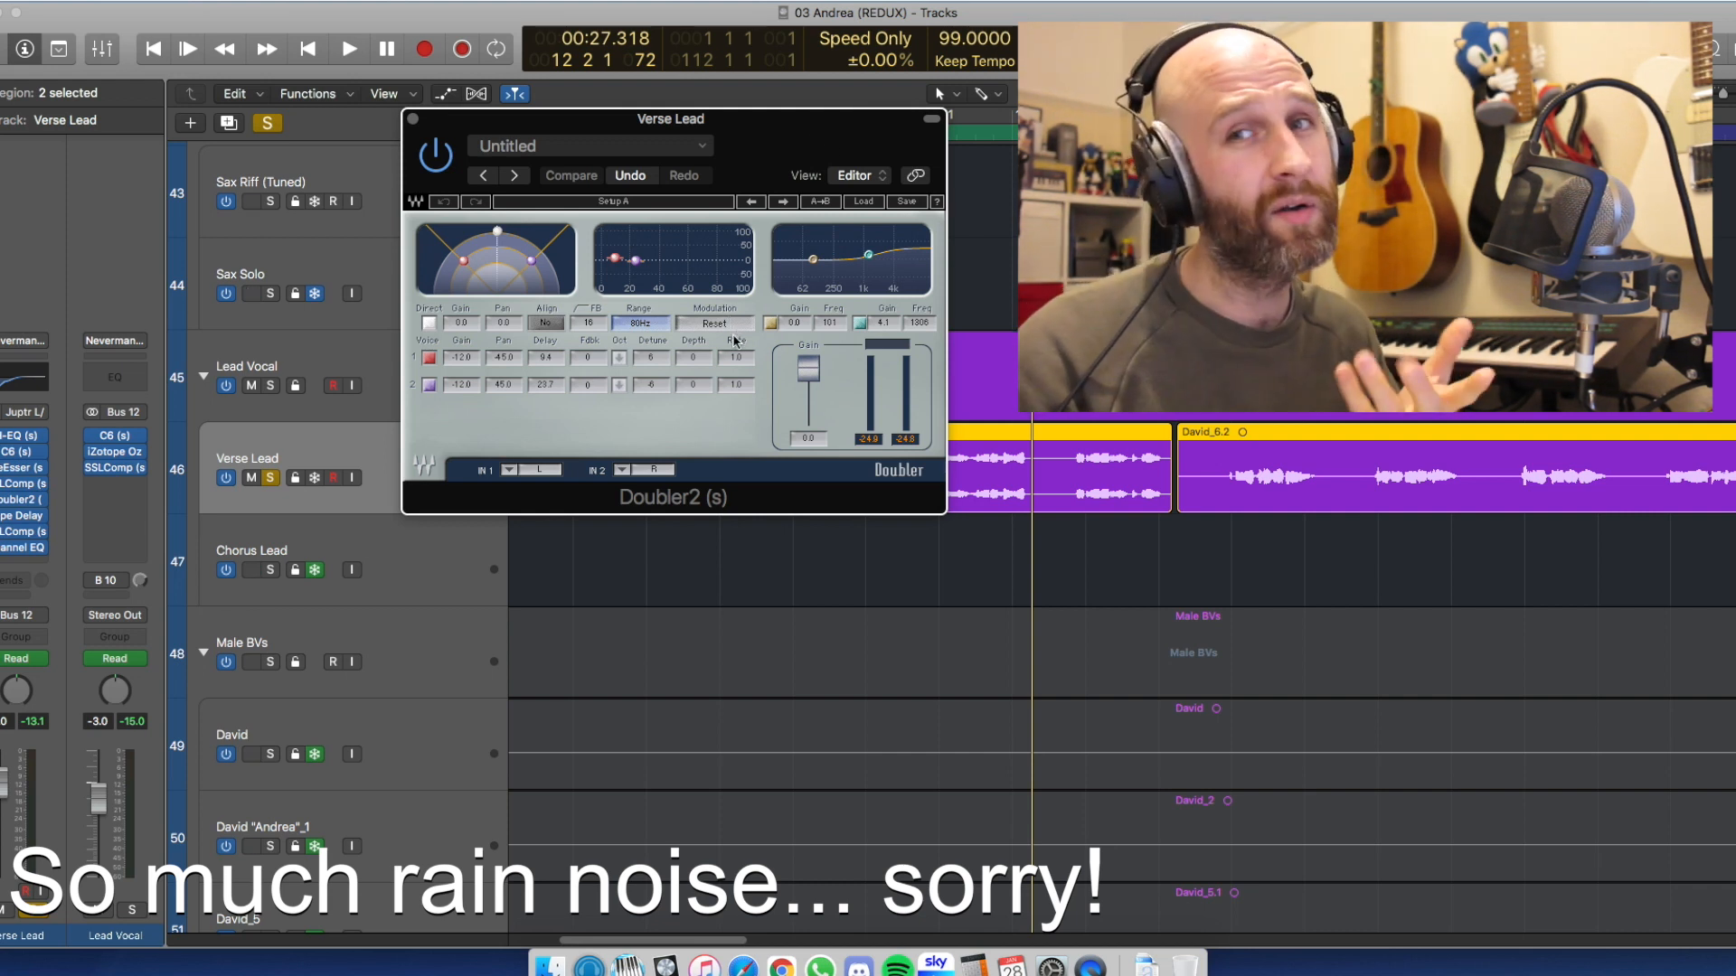
{"action": "left_click_drag", "start_coordinate": [783, 134], "coordinate": [732, 235]}
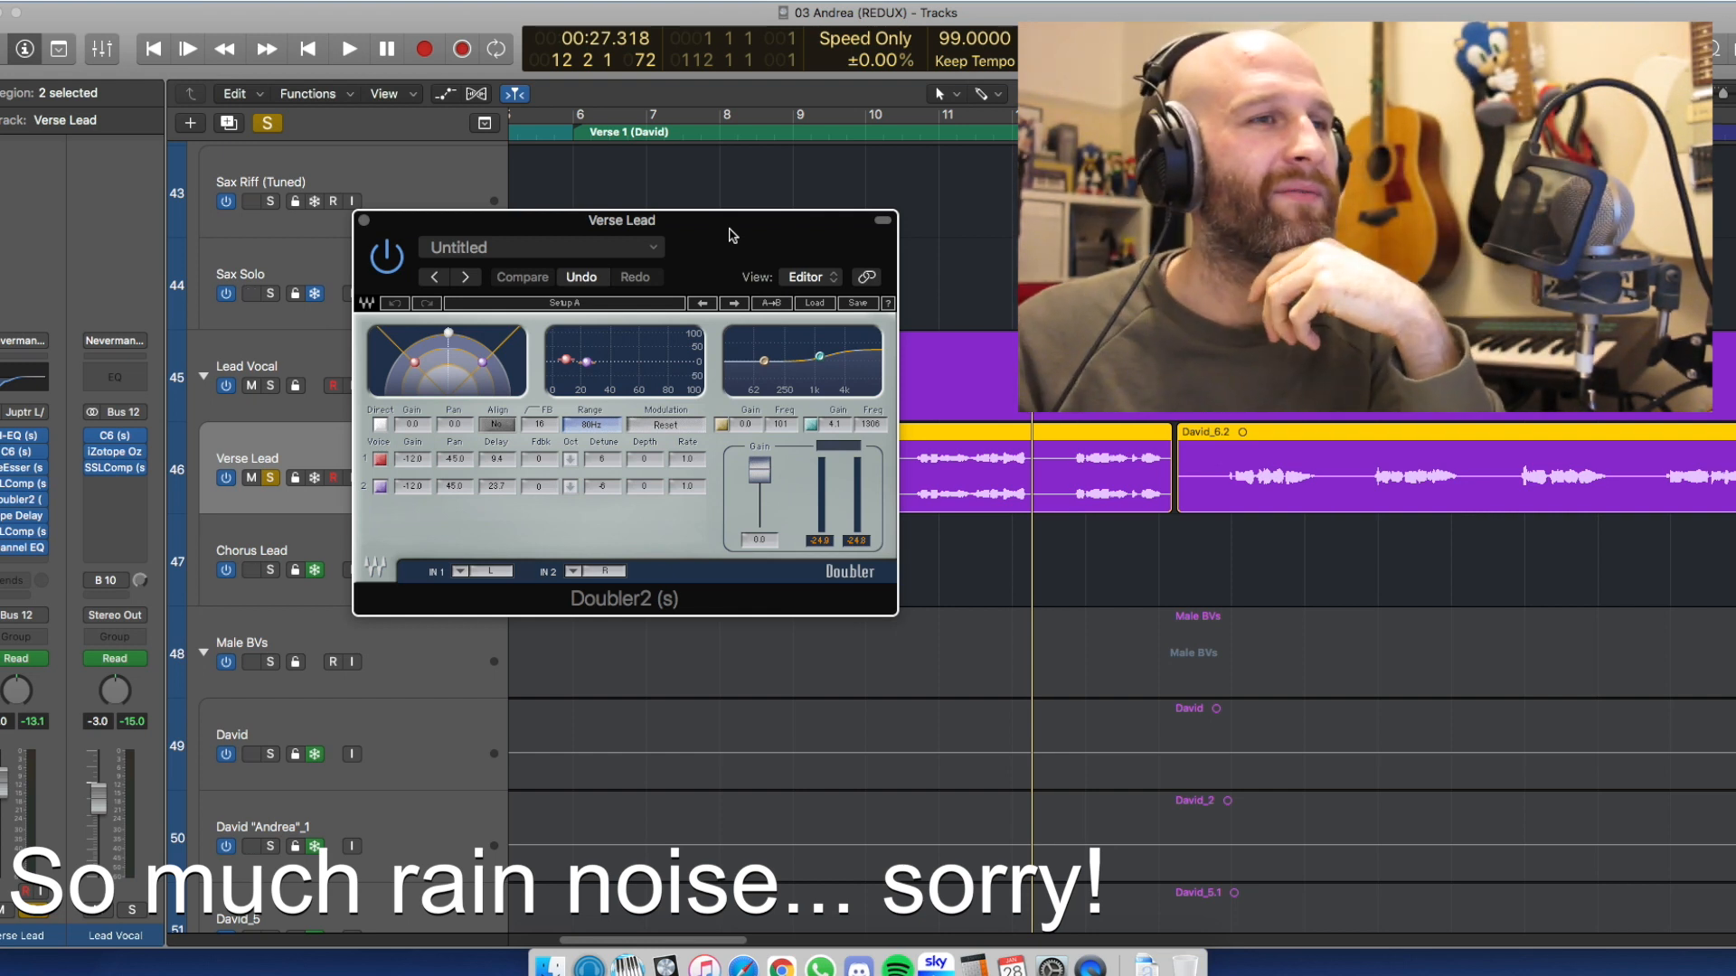
{"action": "left_click_drag", "start_coordinate": [732, 235], "coordinate": [830, 240]}
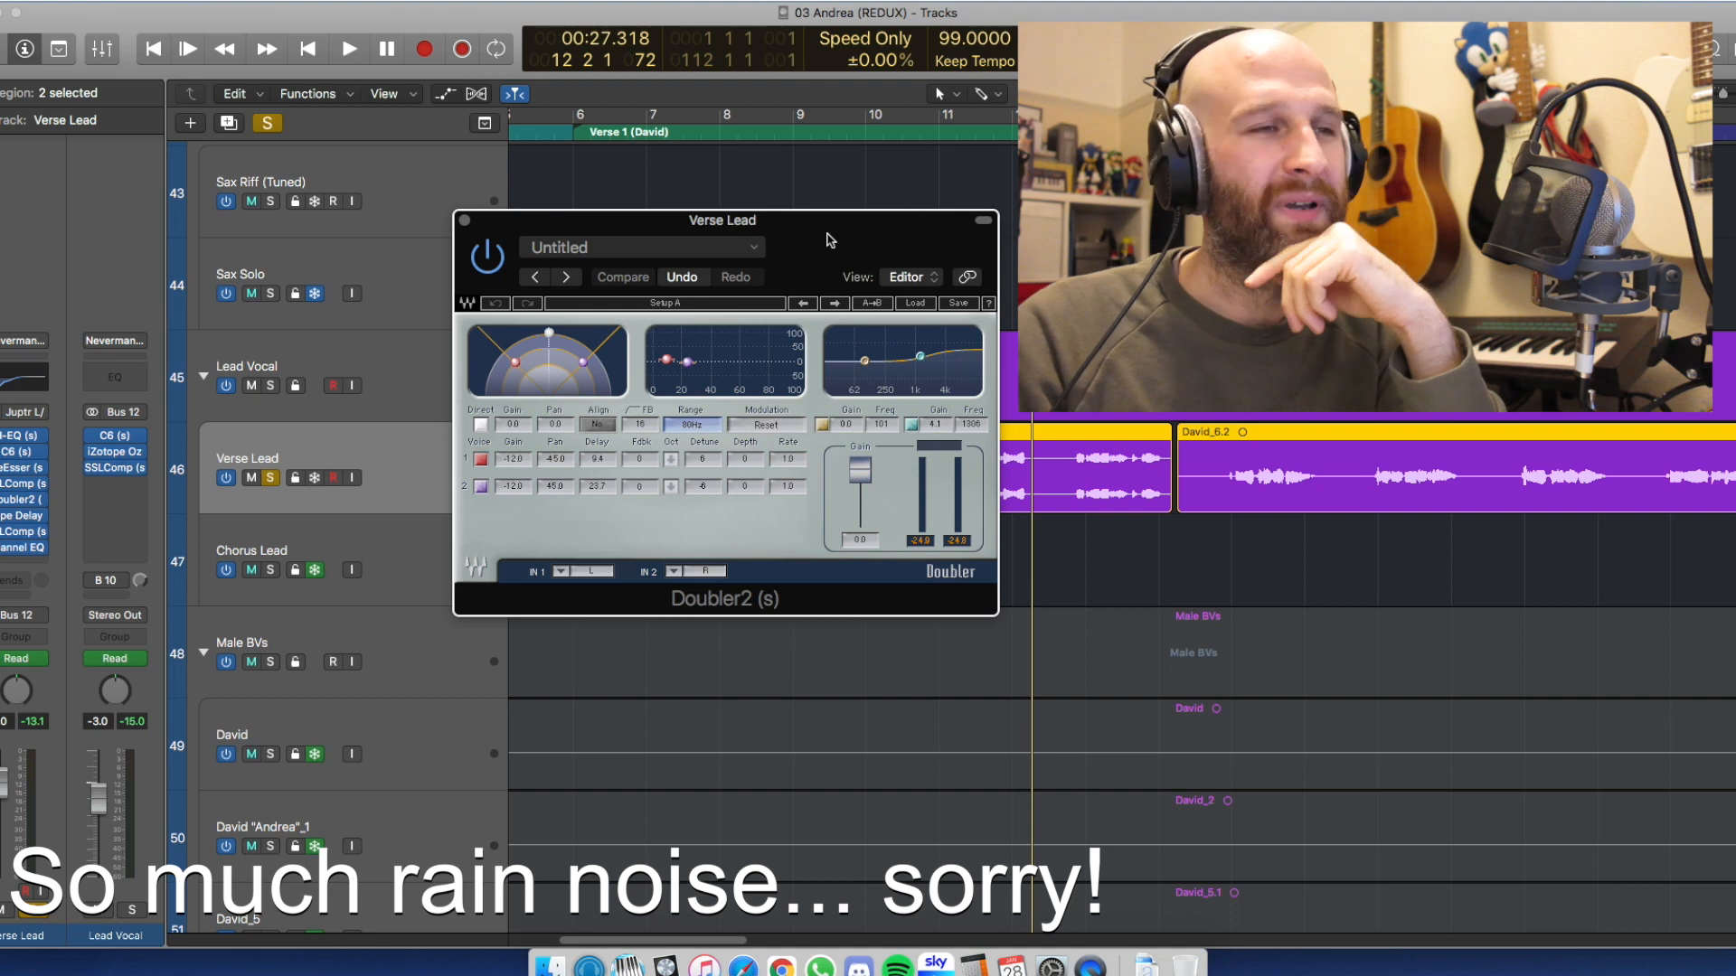
{"action": "left_click", "coordinate": [465, 221]}
Open the Tape Delay on Verse Lead and show the track automation to examine its Wet level curve
{"action": "left_click", "coordinate": [628, 132]}
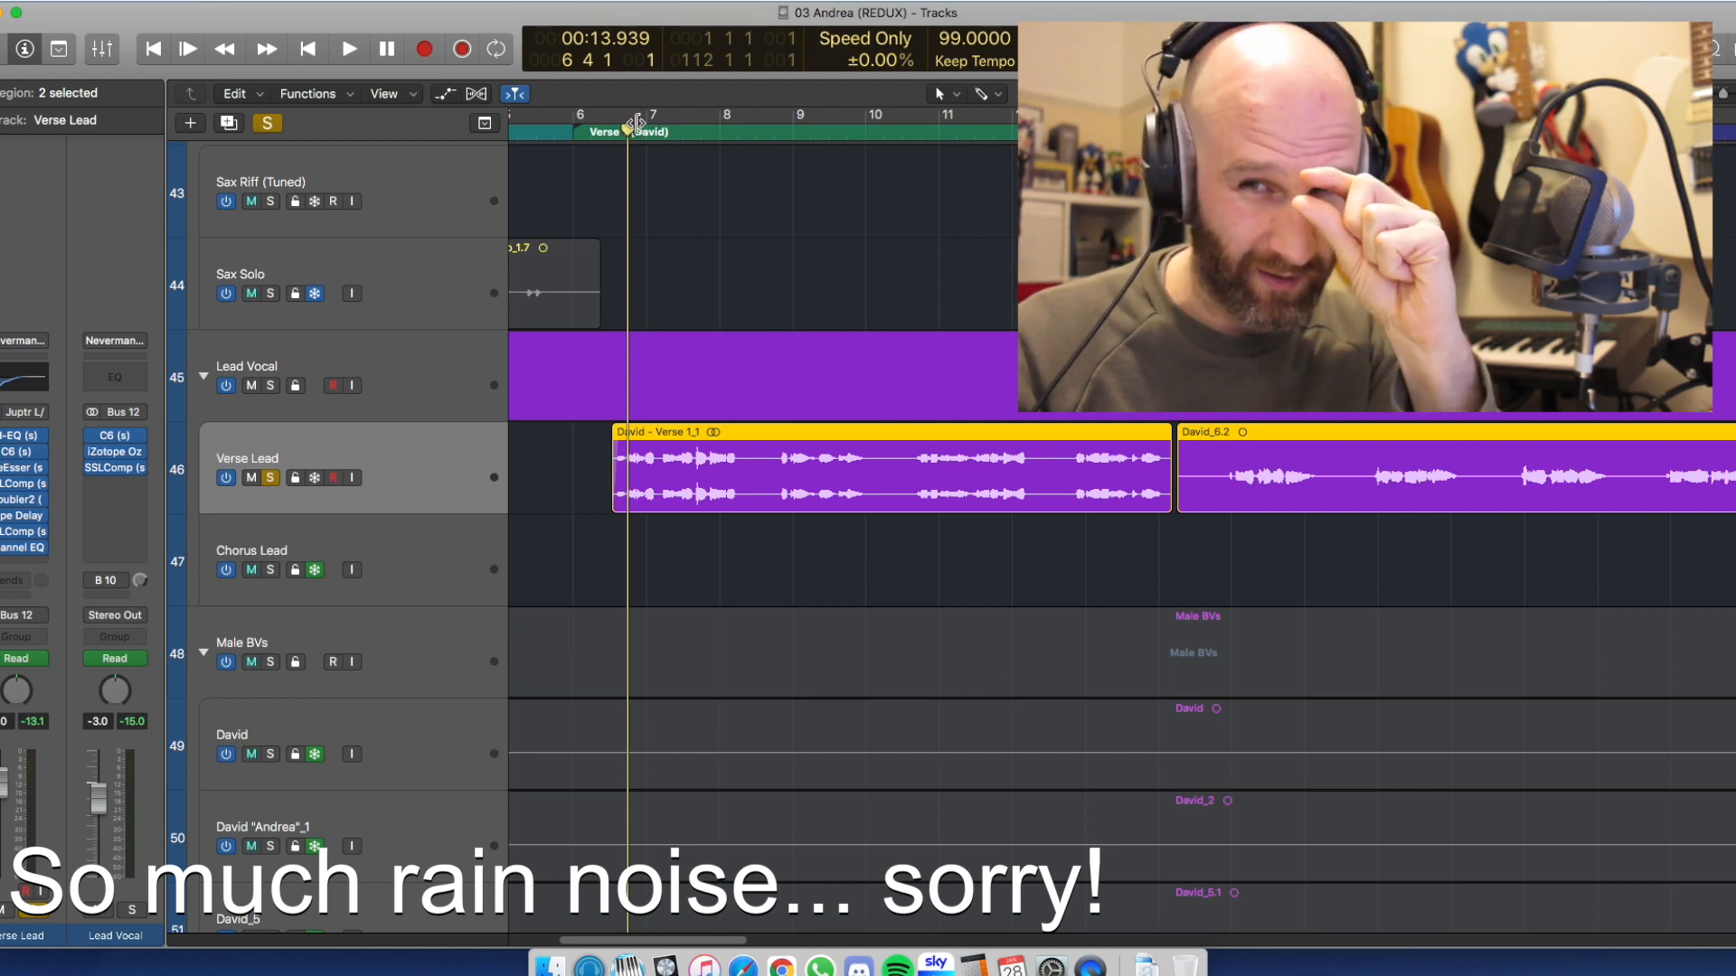
{"action": "left_click", "coordinate": [23, 515]}
{"action": "left_click_drag", "start_coordinate": [551, 57], "coordinate": [1542, 48]}
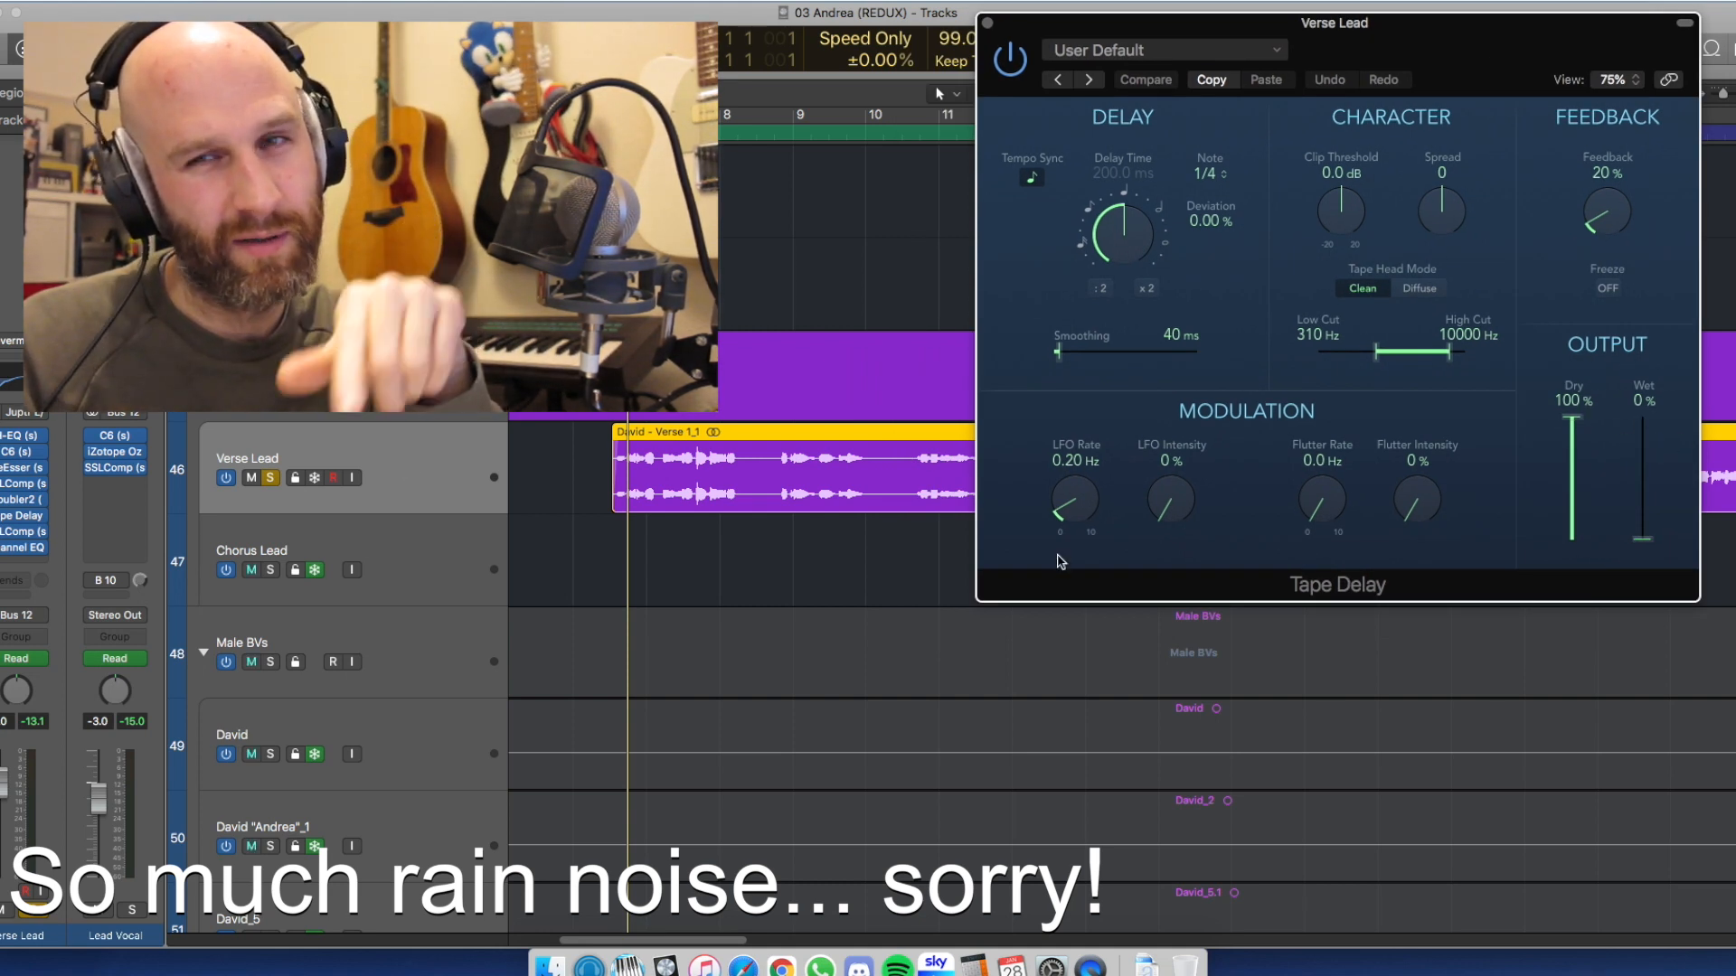
{"action": "key", "text": "a"}
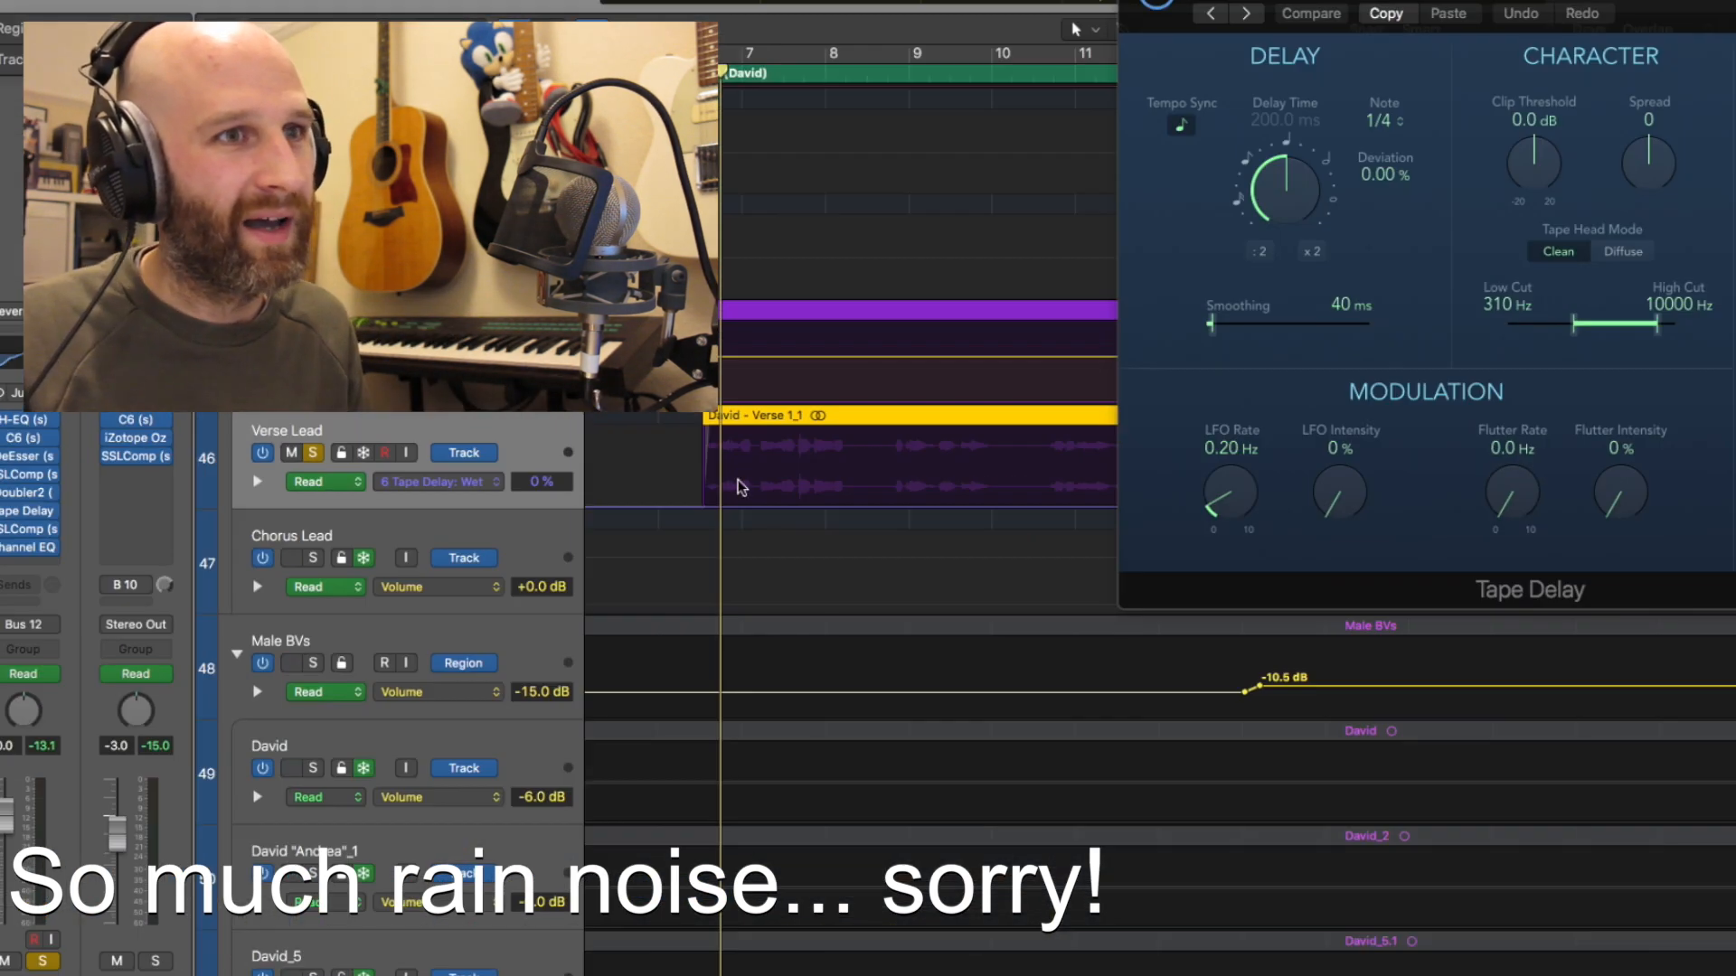
Play the soloed Verse Lead from just before Pre Chorus 1 to bar 17 to hear the automated delay
{"action": "scroll", "coordinate": [767, 508], "scroll_direction": "right", "scroll_amount": 10}
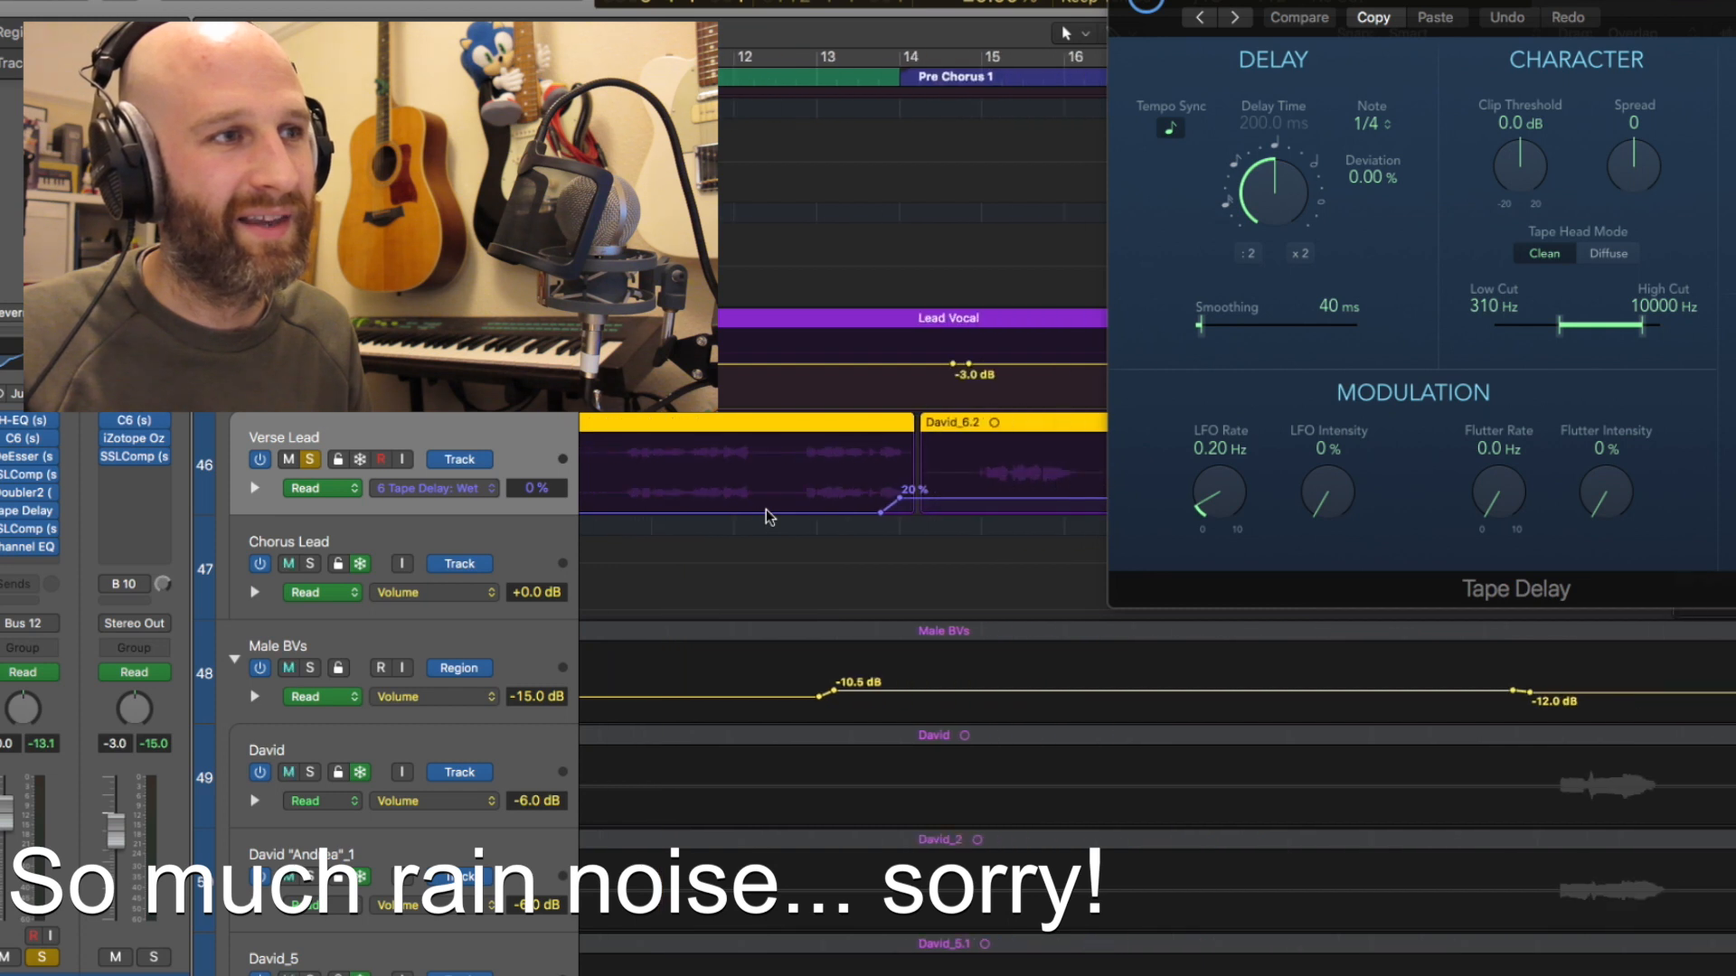
{"action": "left_click", "coordinate": [868, 76]}
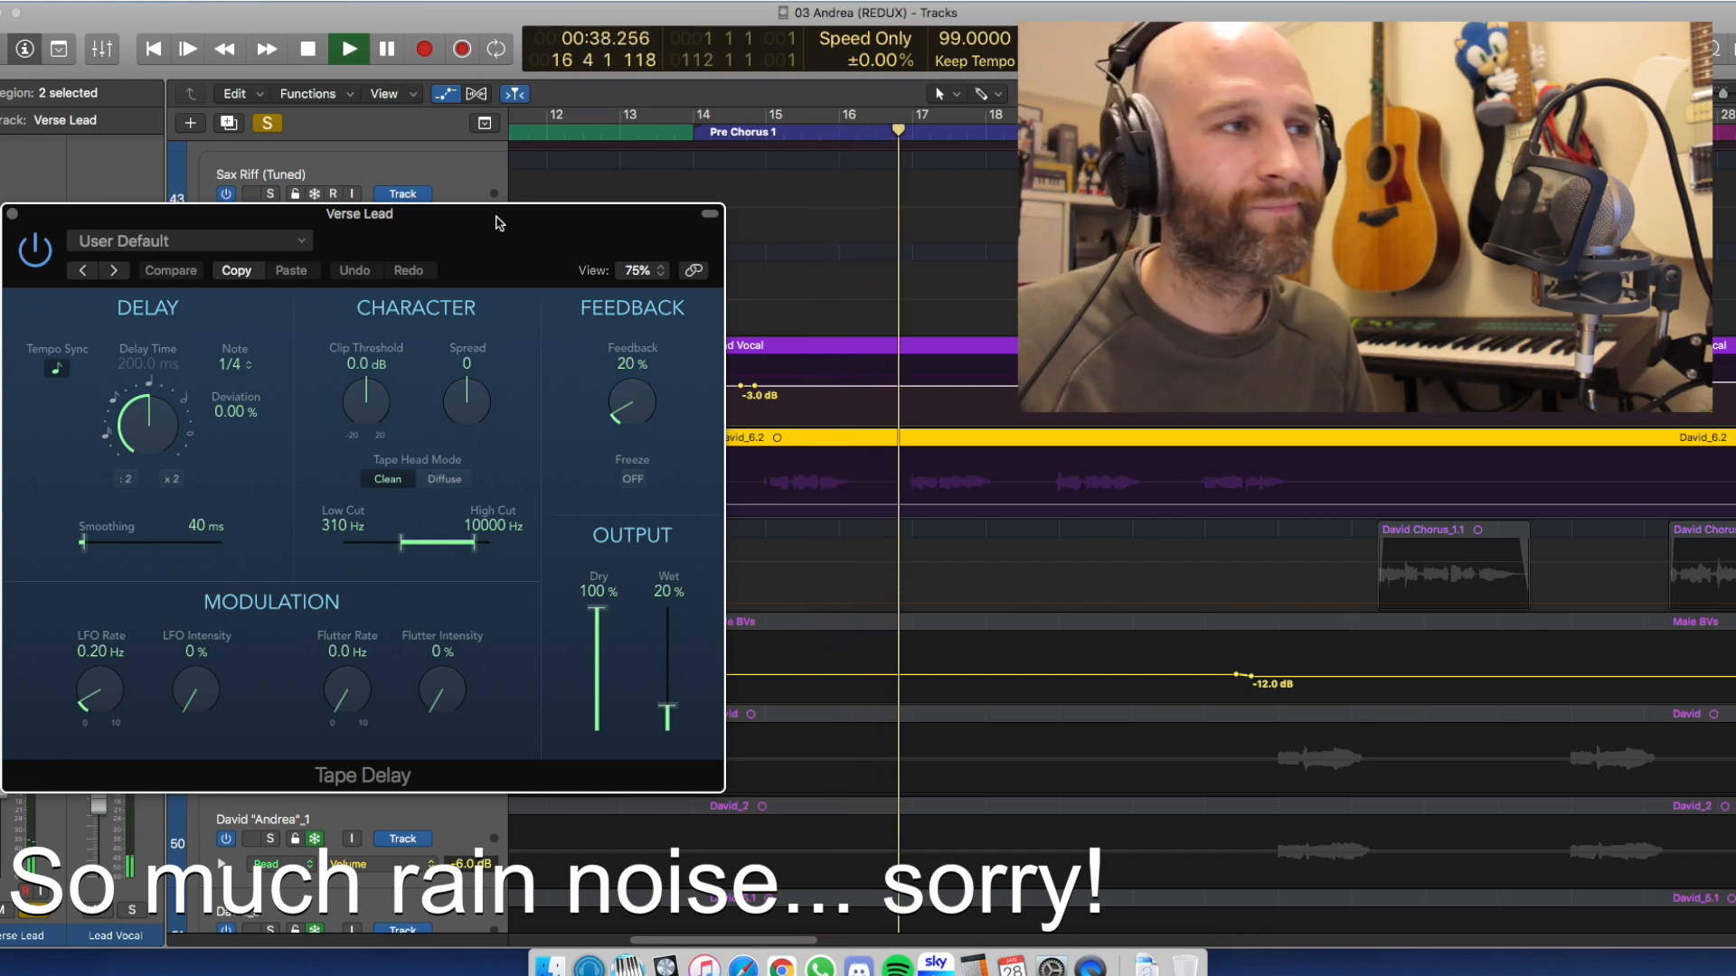
{"action": "key", "text": "space"}
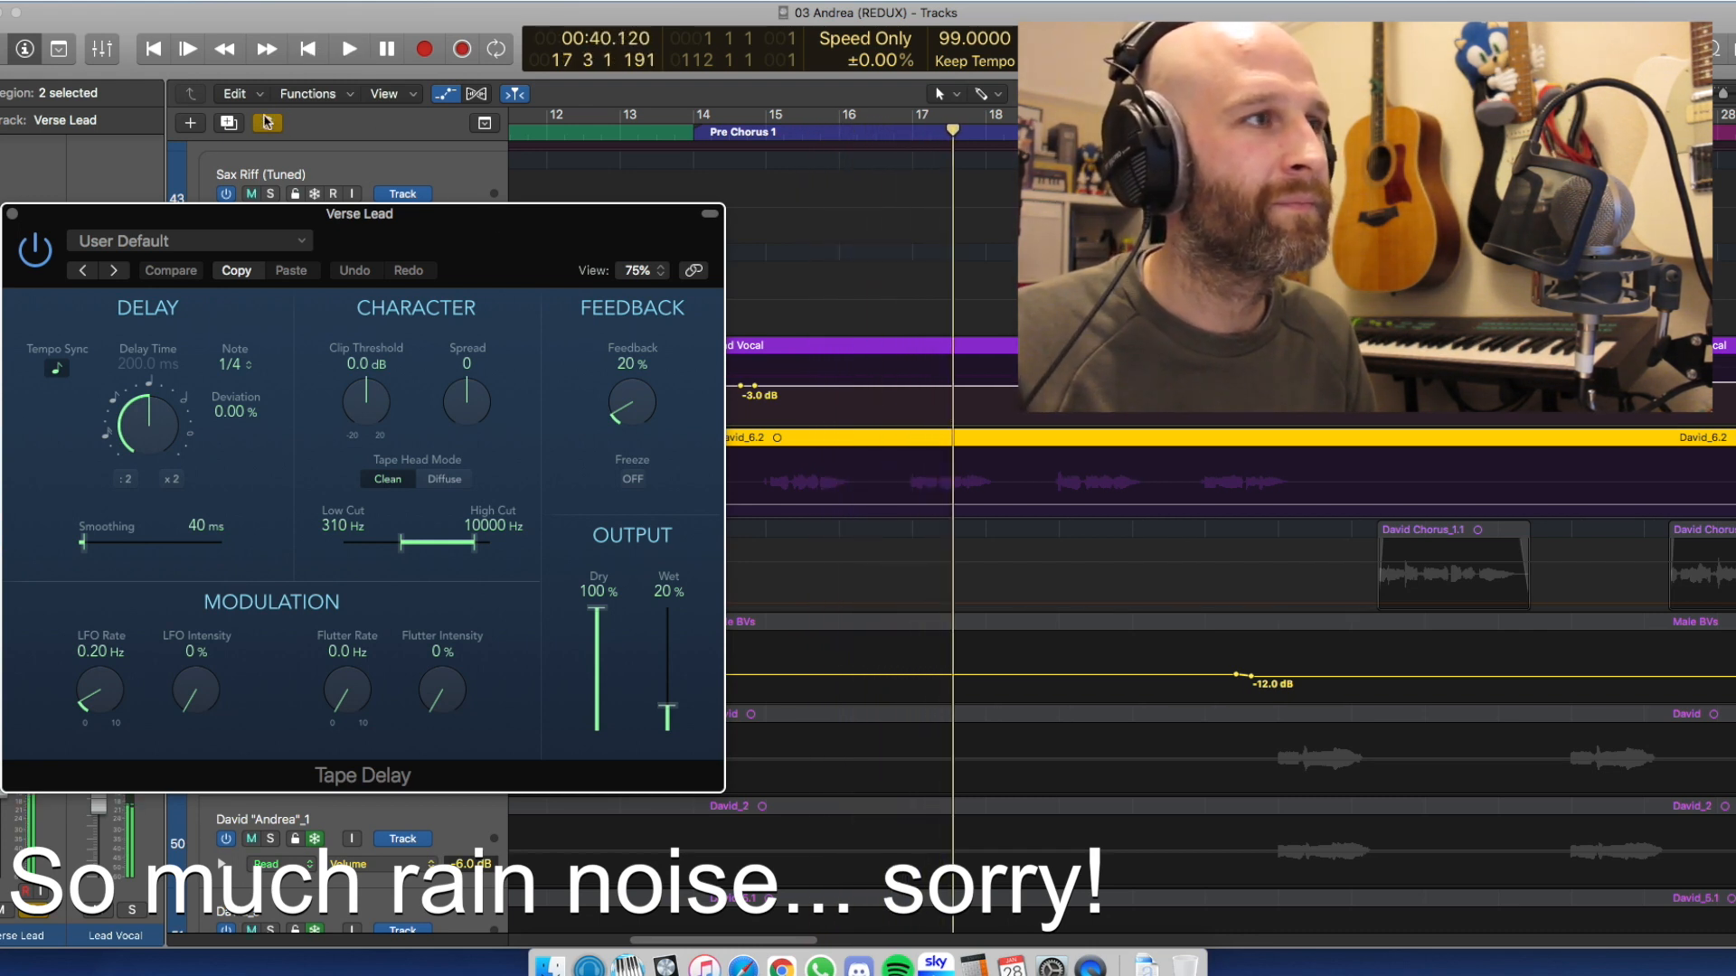
Turn off solo and play the full mix from bar 15 to hear the vocal delay in context
{"action": "left_click", "coordinate": [268, 123]}
{"action": "key", "text": "comma"}
{"action": "key", "text": "comma"}
{"action": "key", "text": "comma"}
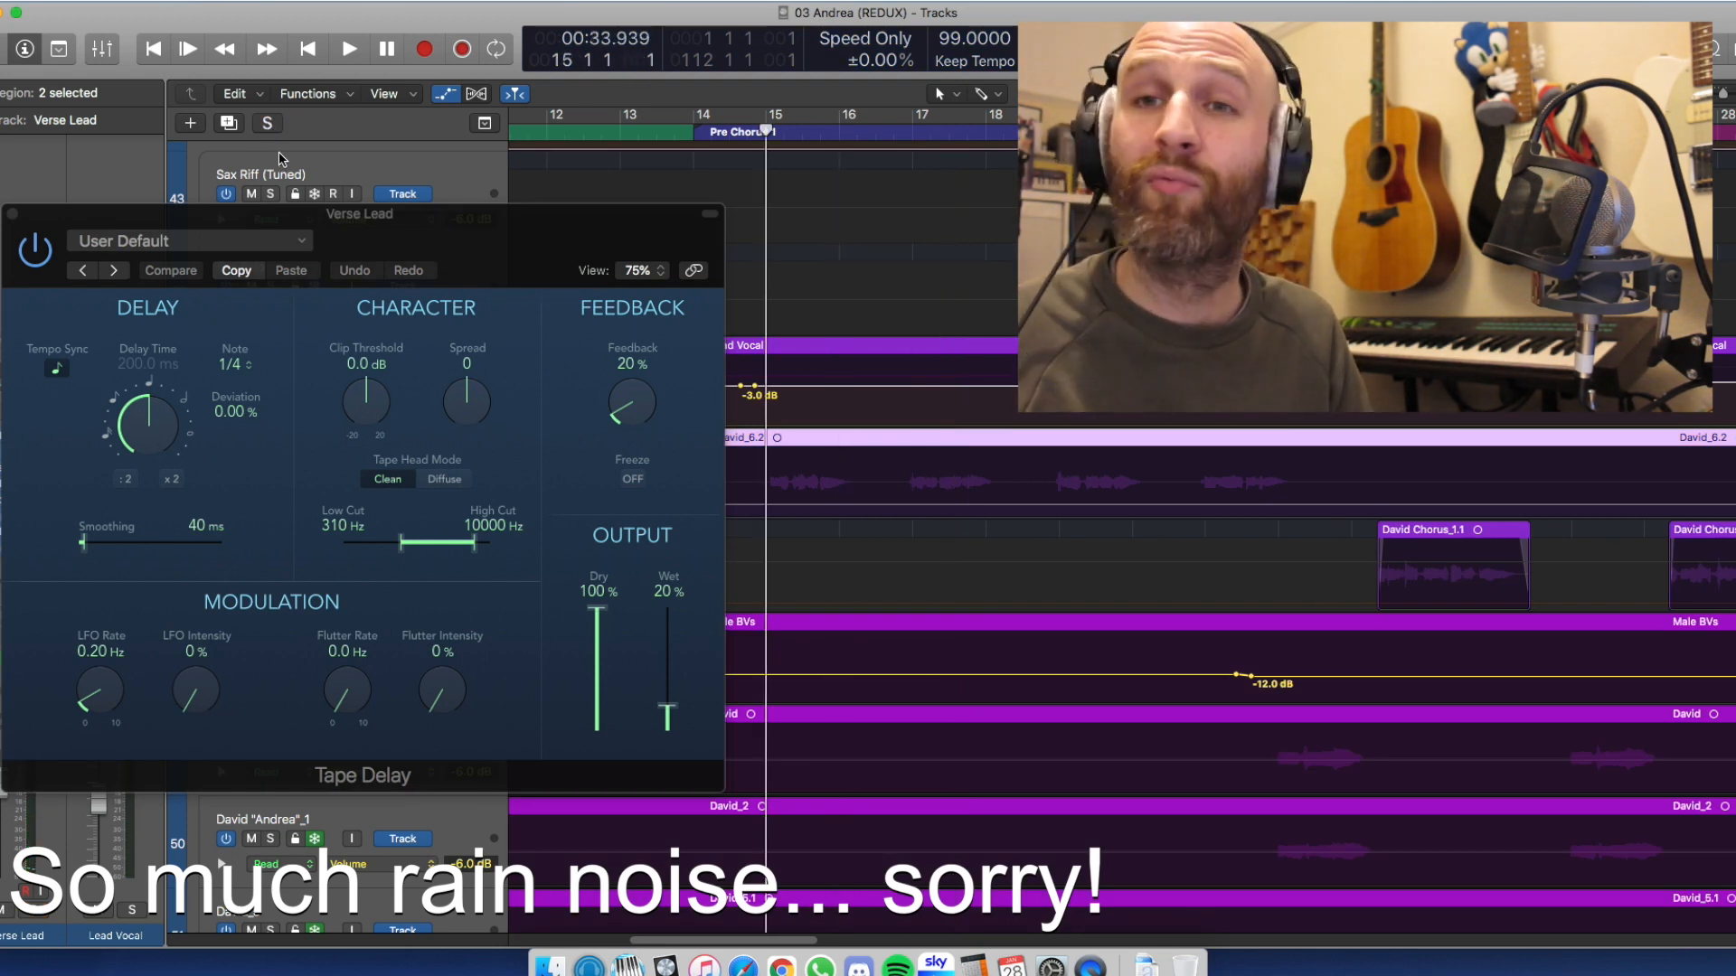
{"action": "key", "text": "space"}
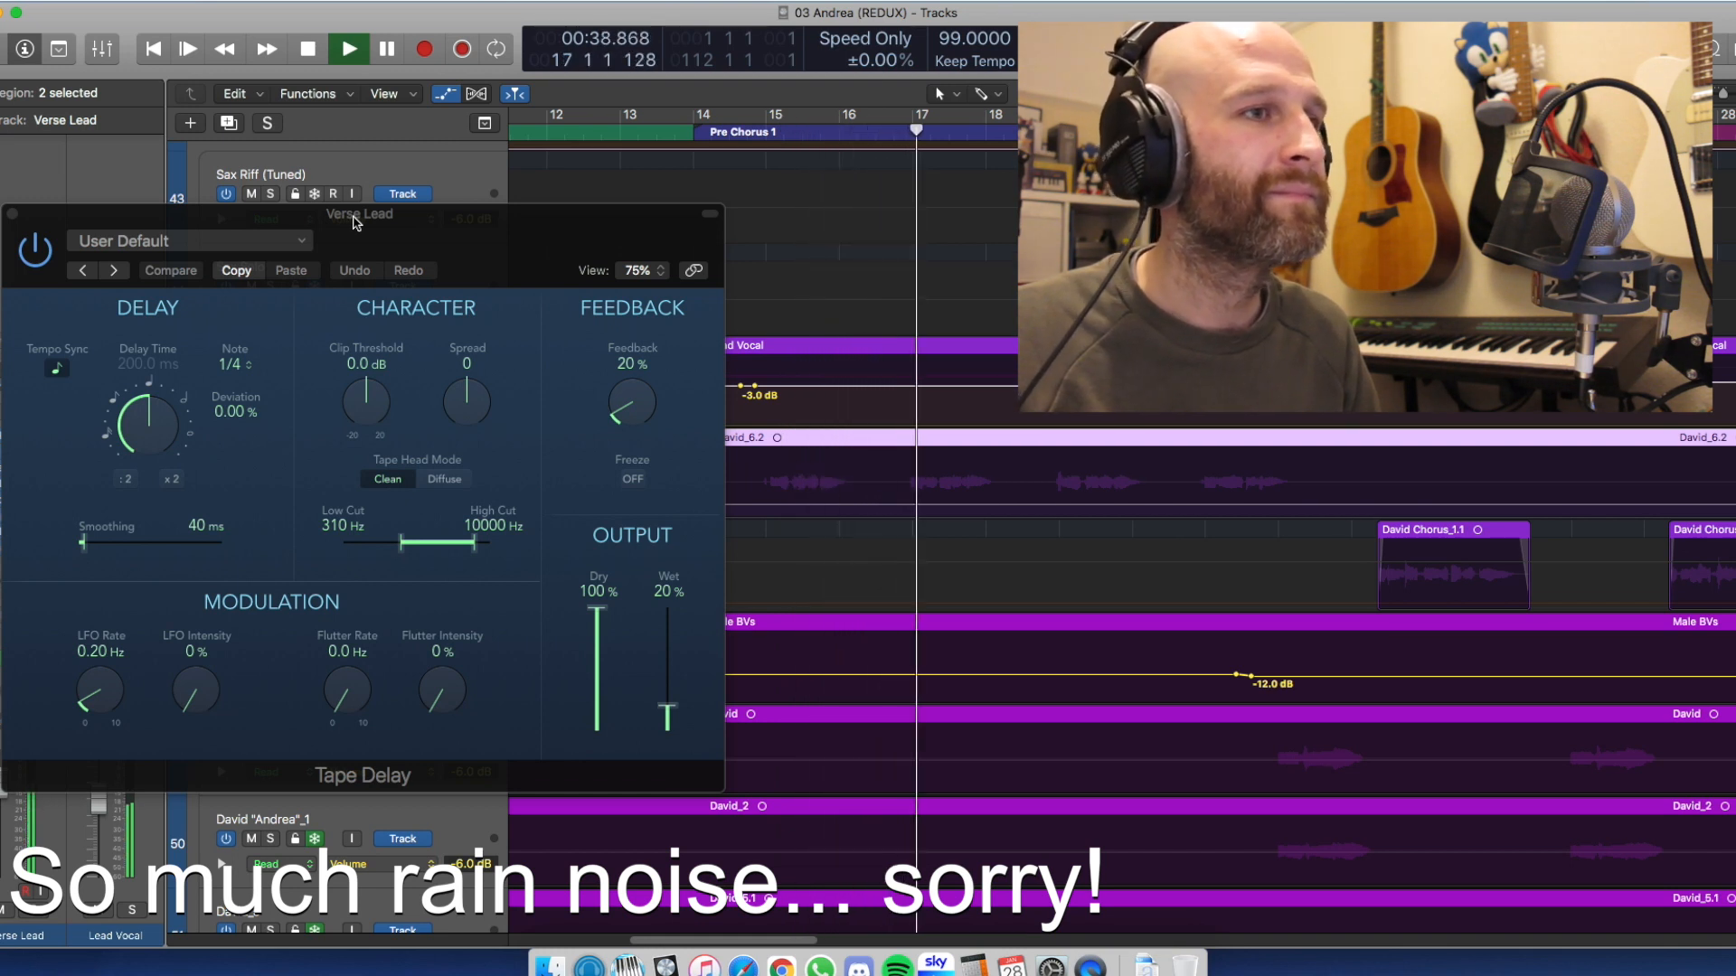
{"action": "key", "text": "space"}
Replay the full mix from bar 15 to bar 18 while checking the Tape Delay settings, and close the plug-in
{"action": "key", "text": "comma"}
{"action": "key", "text": "comma"}
{"action": "key", "text": "comma"}
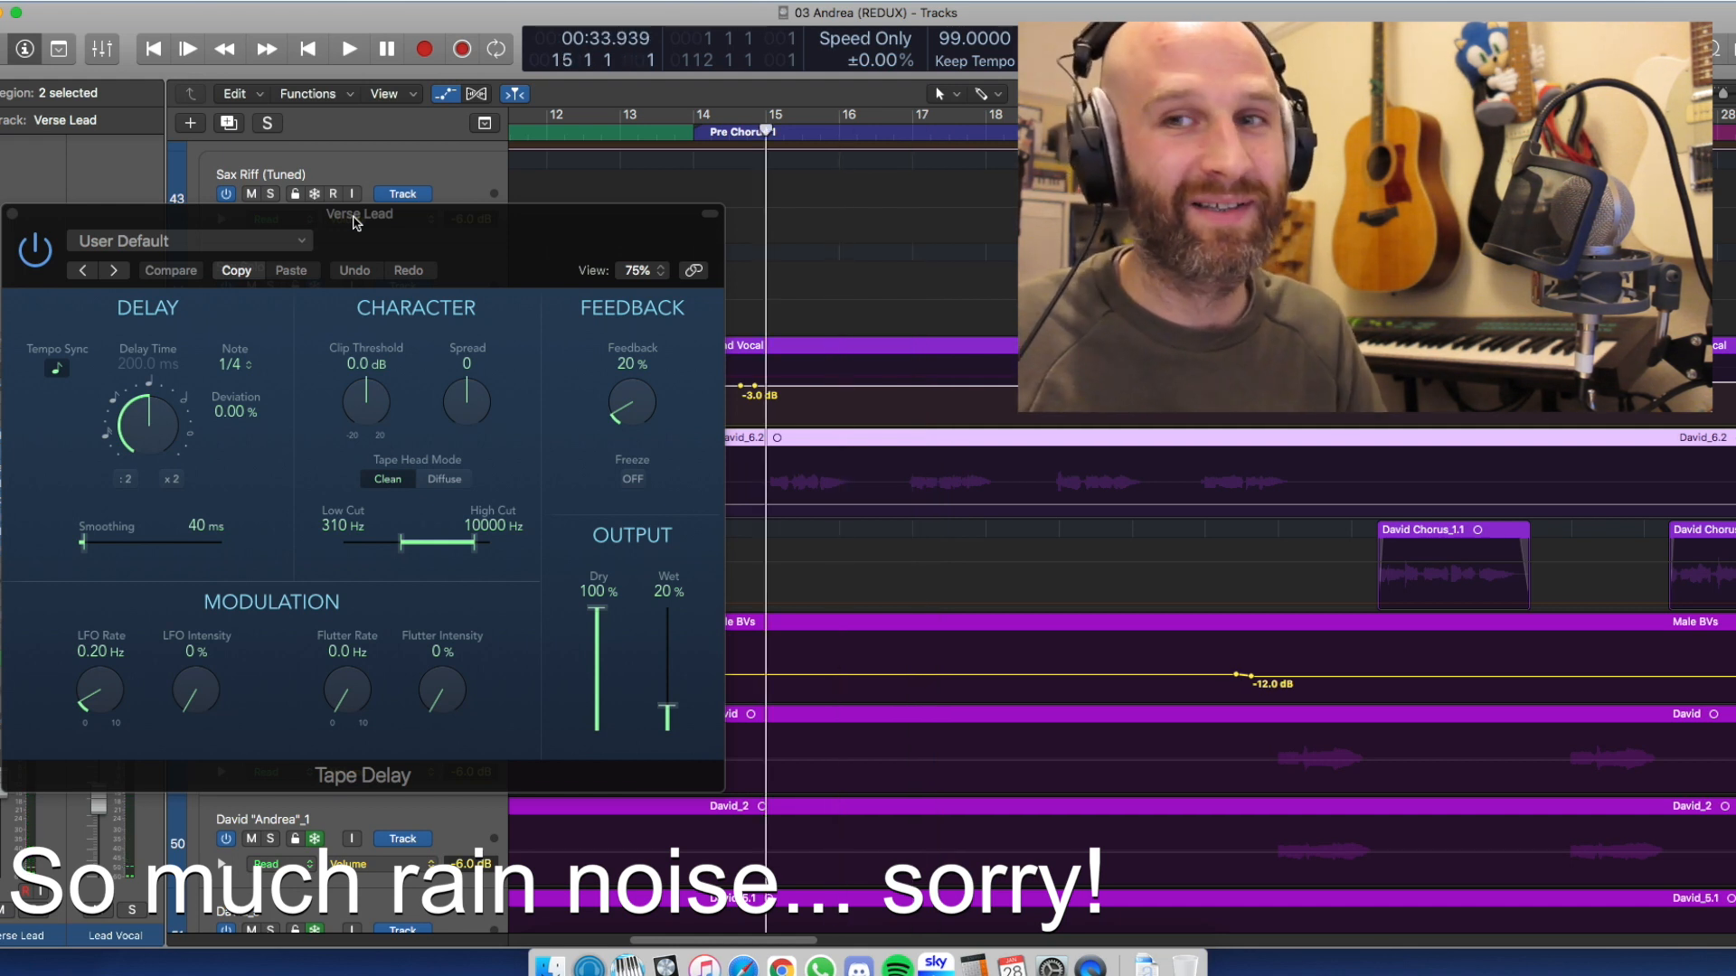
{"action": "key", "text": "space"}
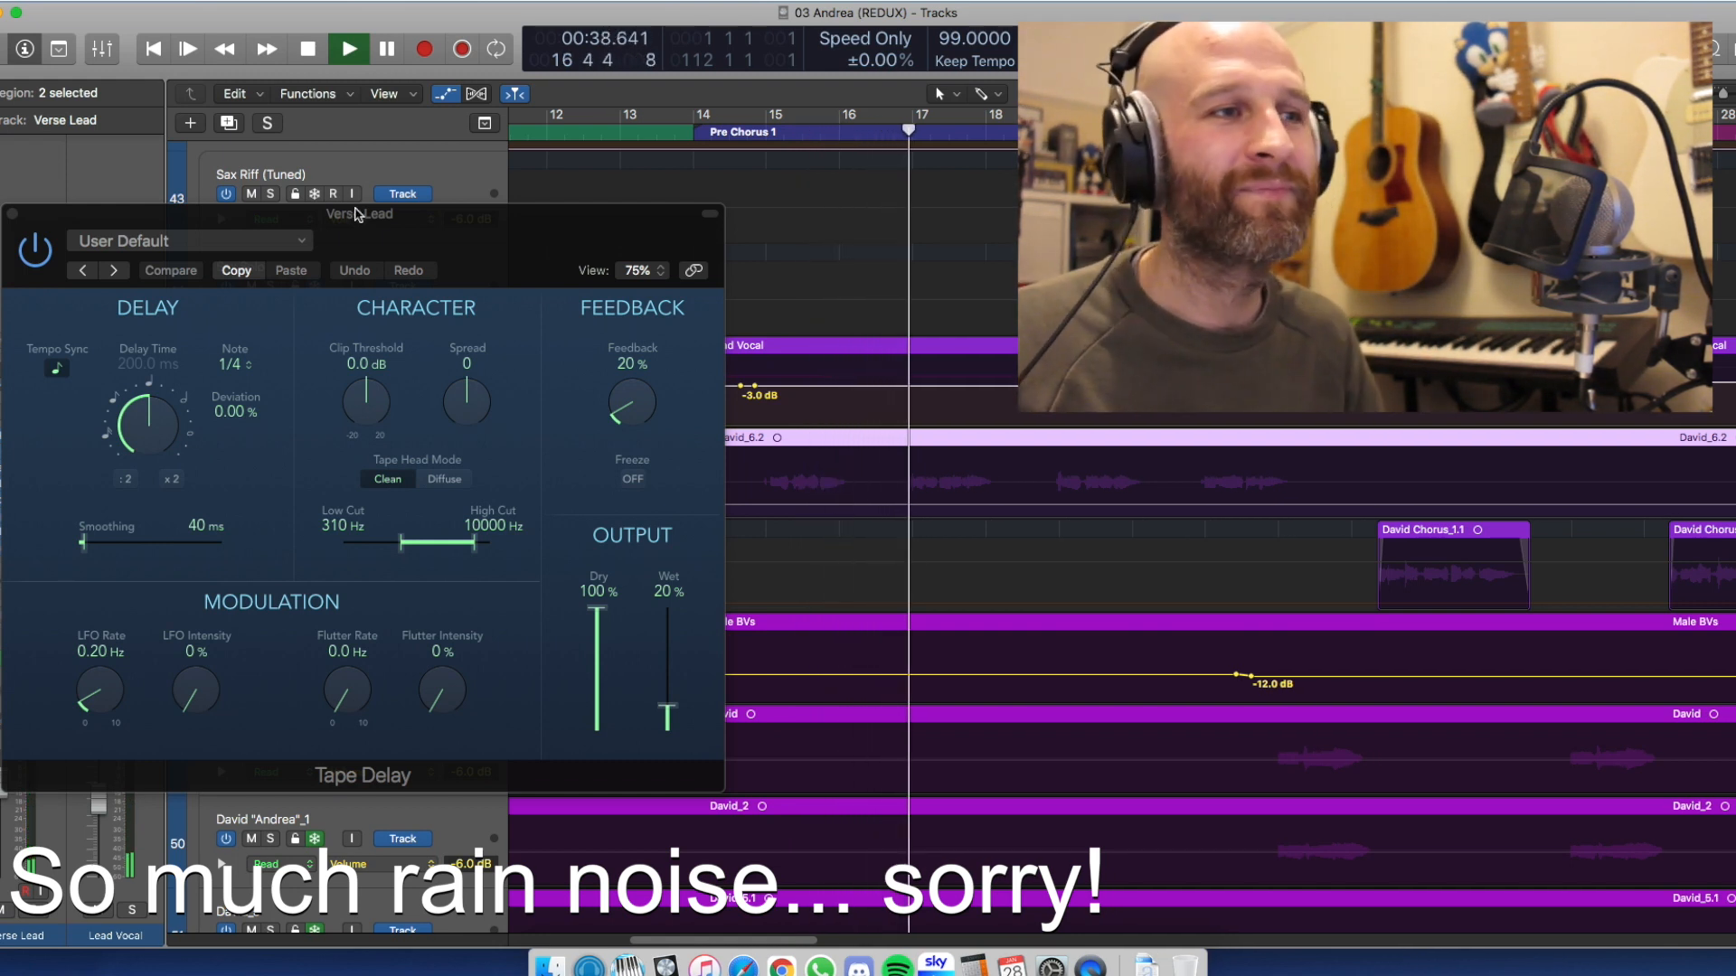
{"action": "left_click_drag", "start_coordinate": [355, 213], "coordinate": [504, 214]}
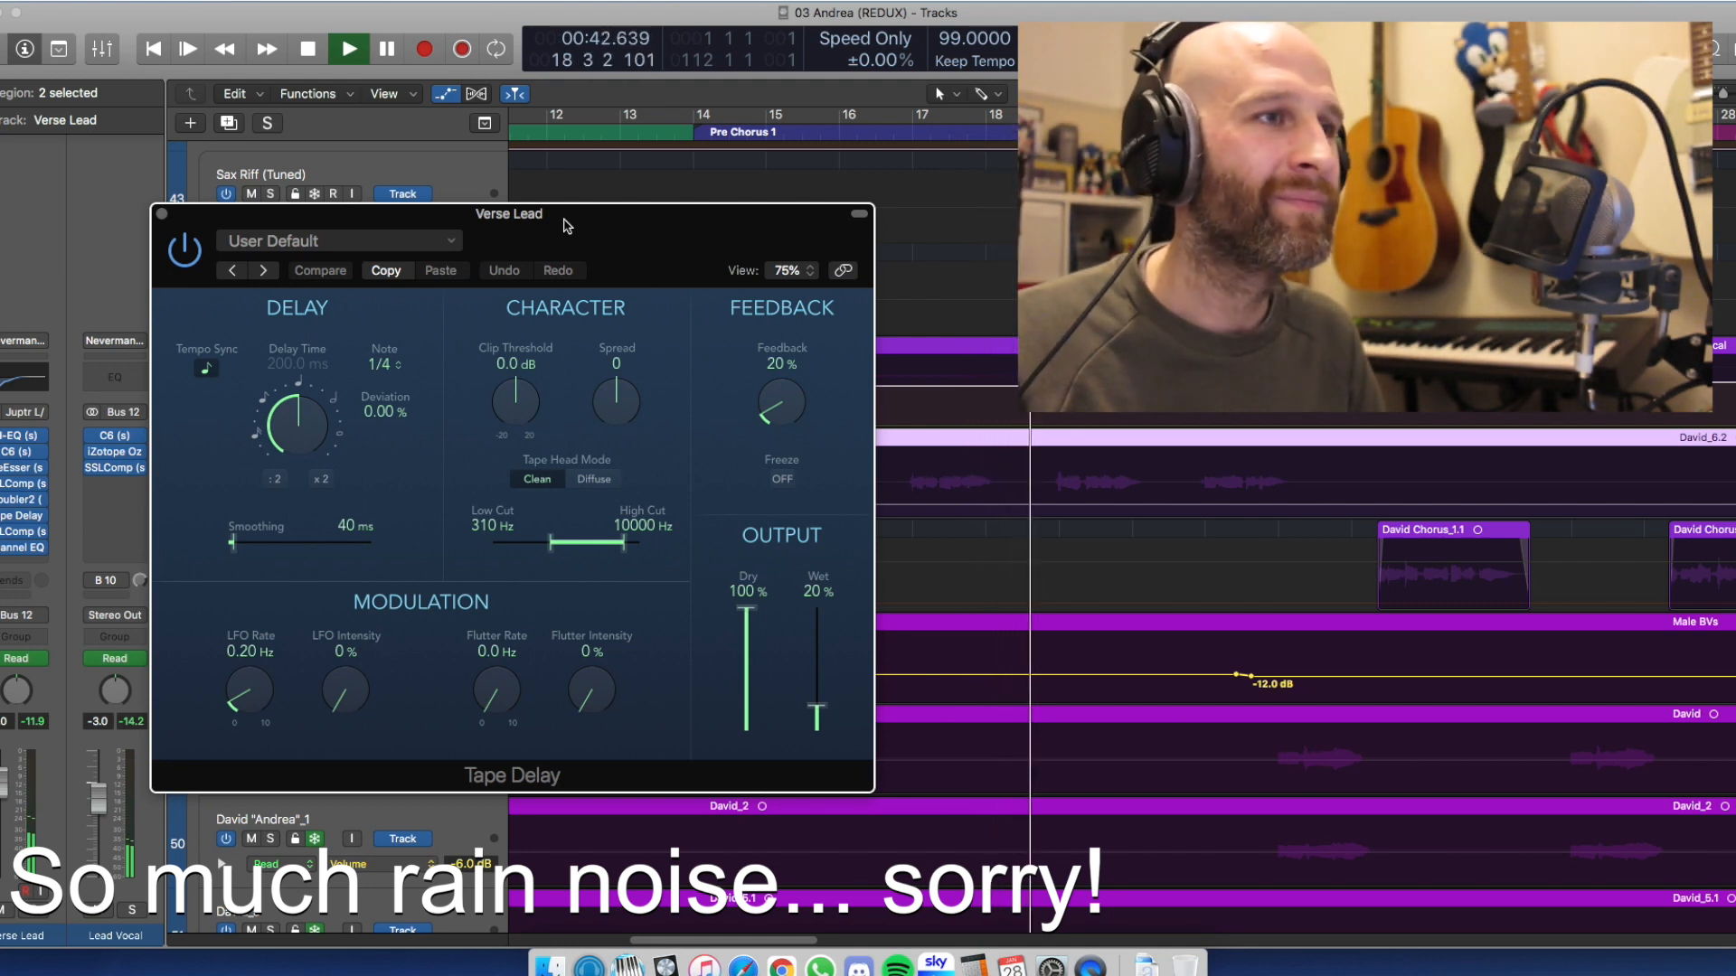
{"action": "key", "text": "space"}
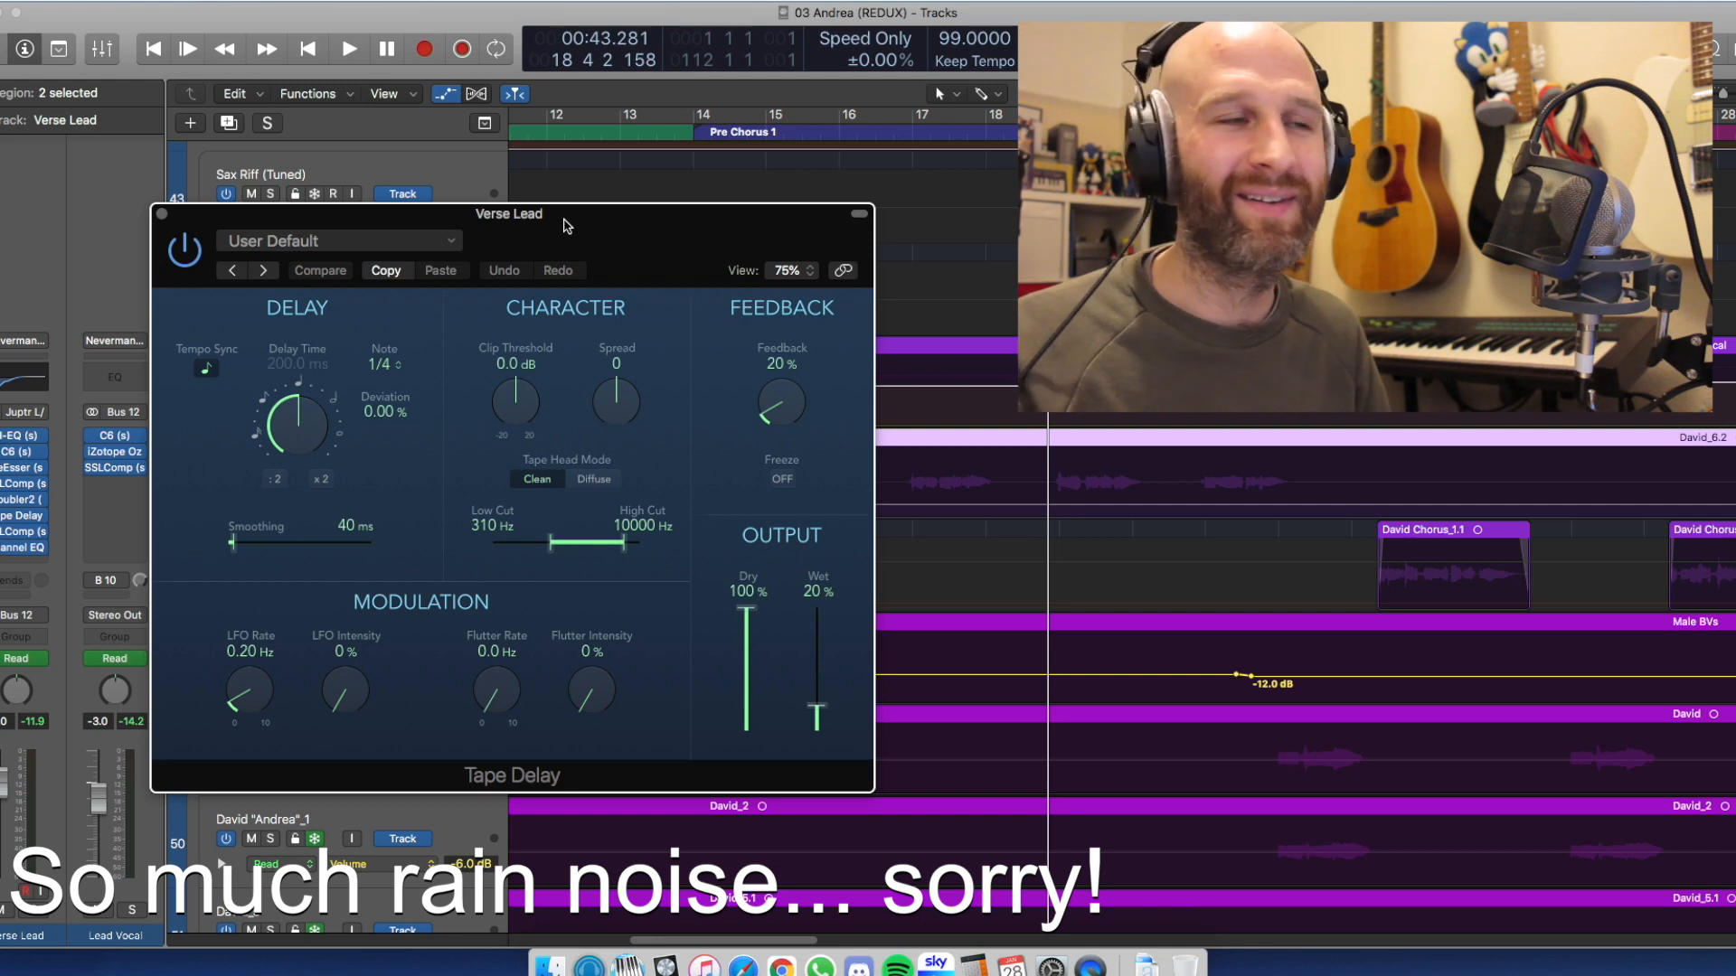
{"action": "left_click_drag", "start_coordinate": [567, 225], "coordinate": [689, 134]}
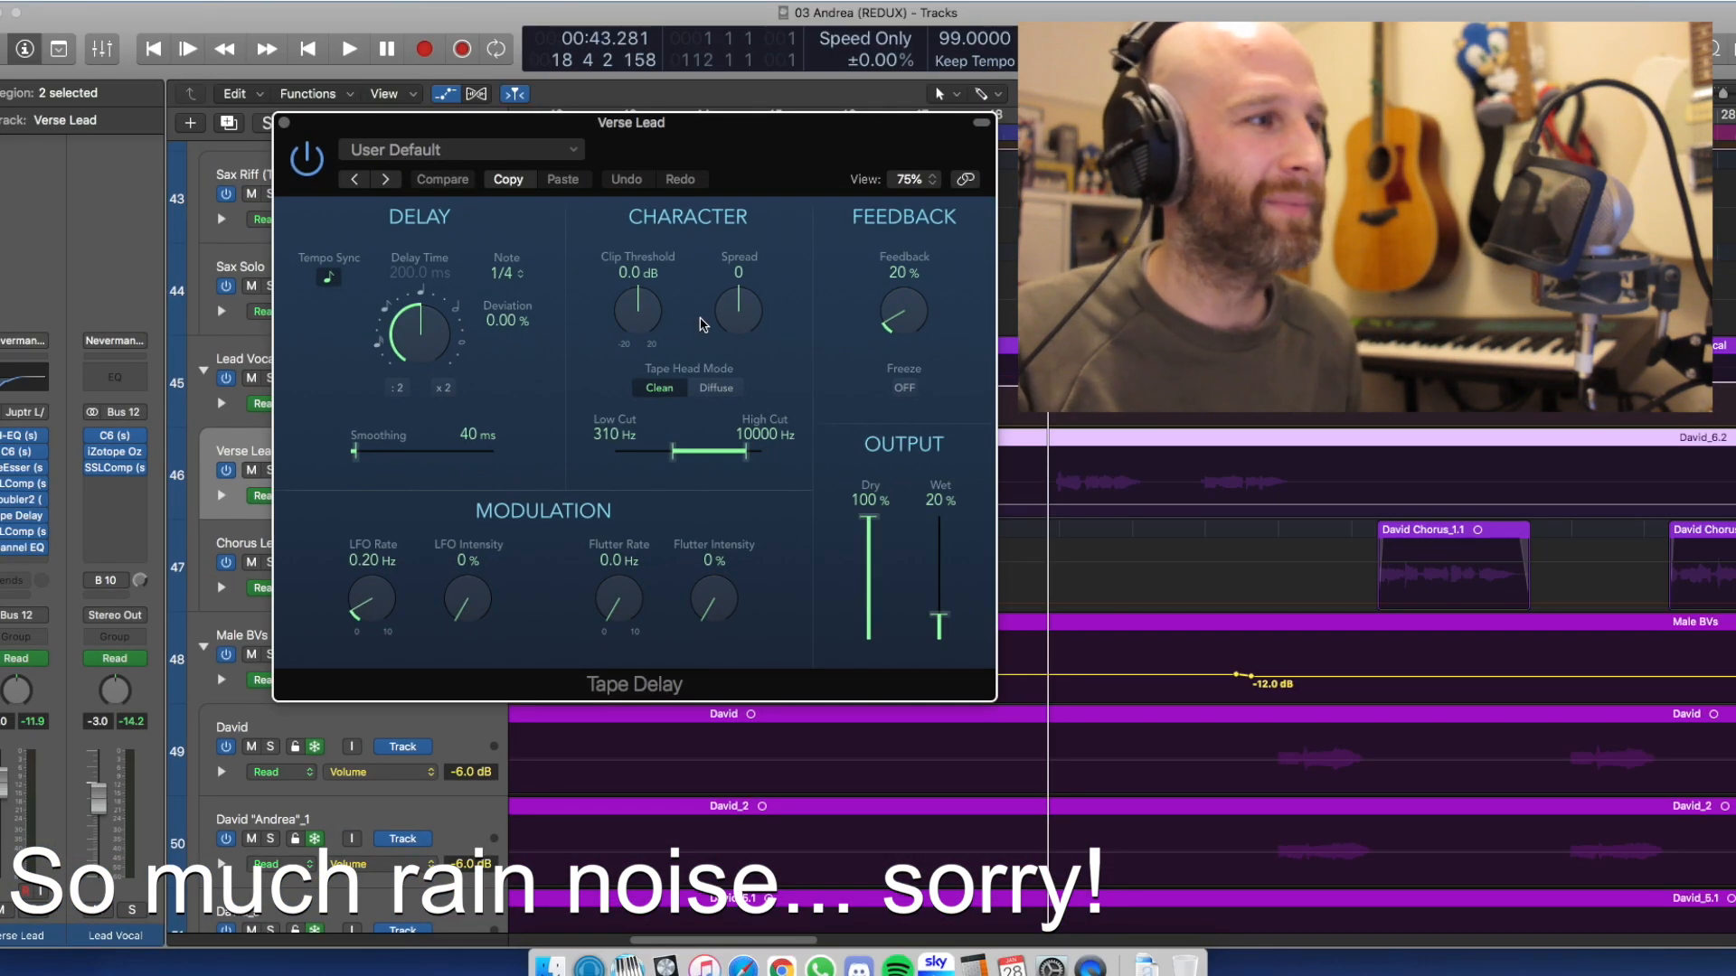
{"action": "left_click", "coordinate": [283, 123]}
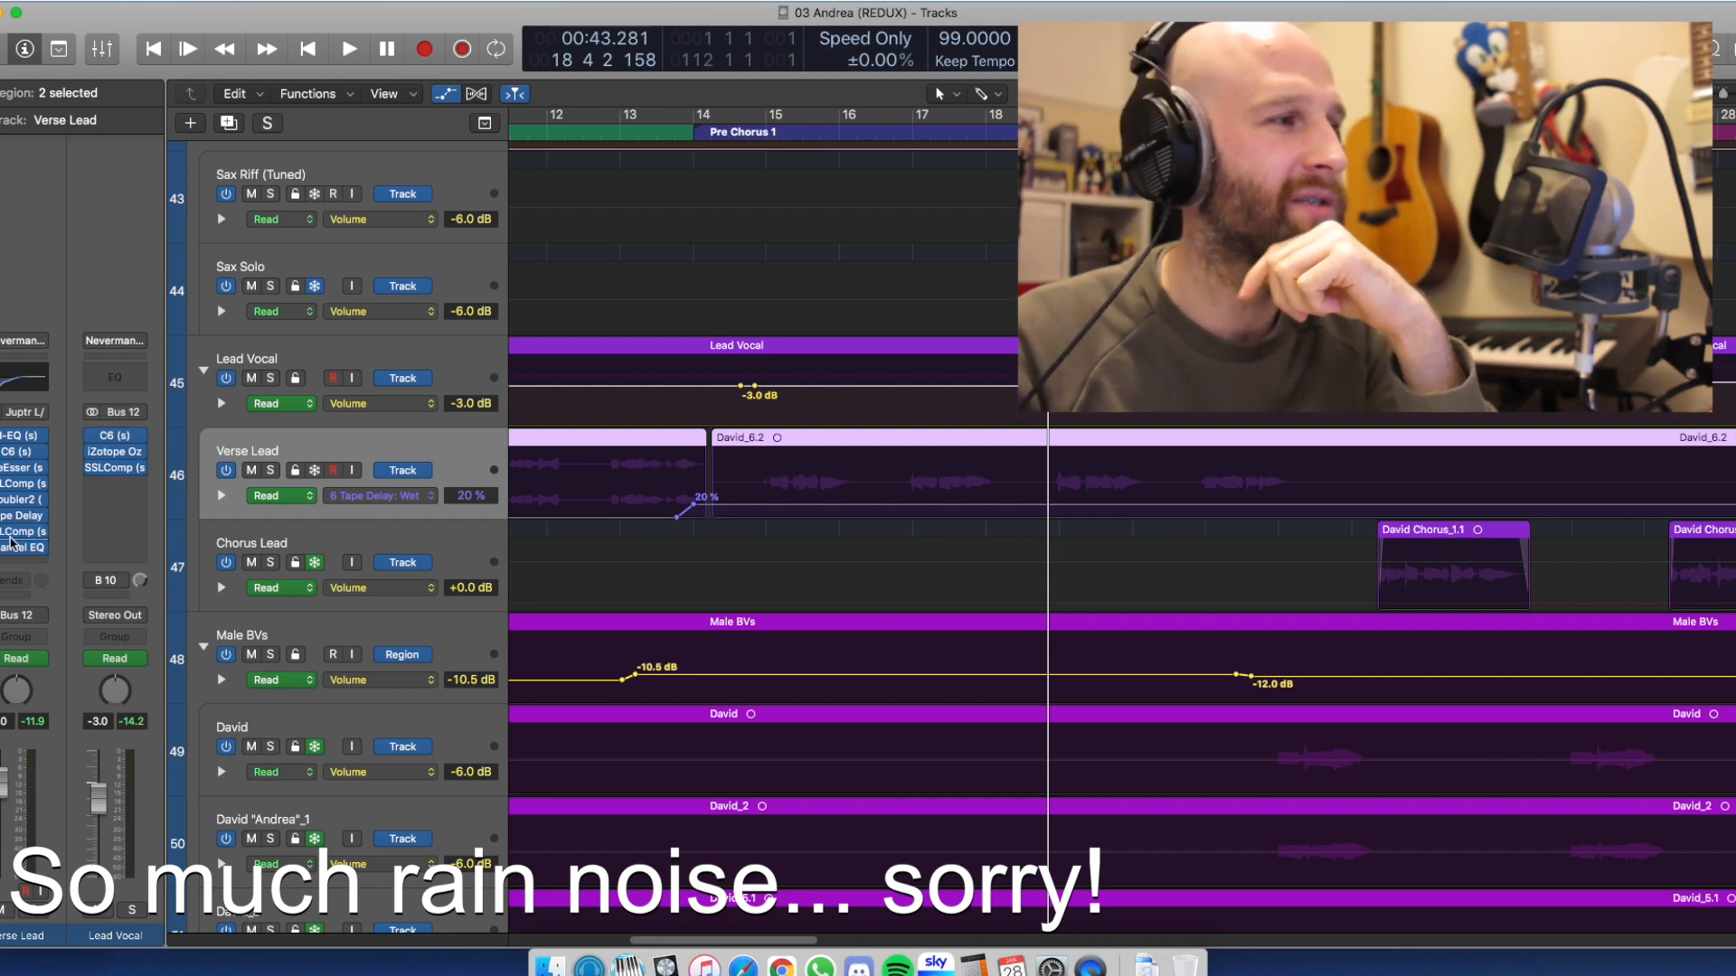
Open the second SSLComp on Verse Lead and play Pre Chorus 1 from bar 14 to bar 16 while watching the compression meter
{"action": "left_click", "coordinate": [11, 533]}
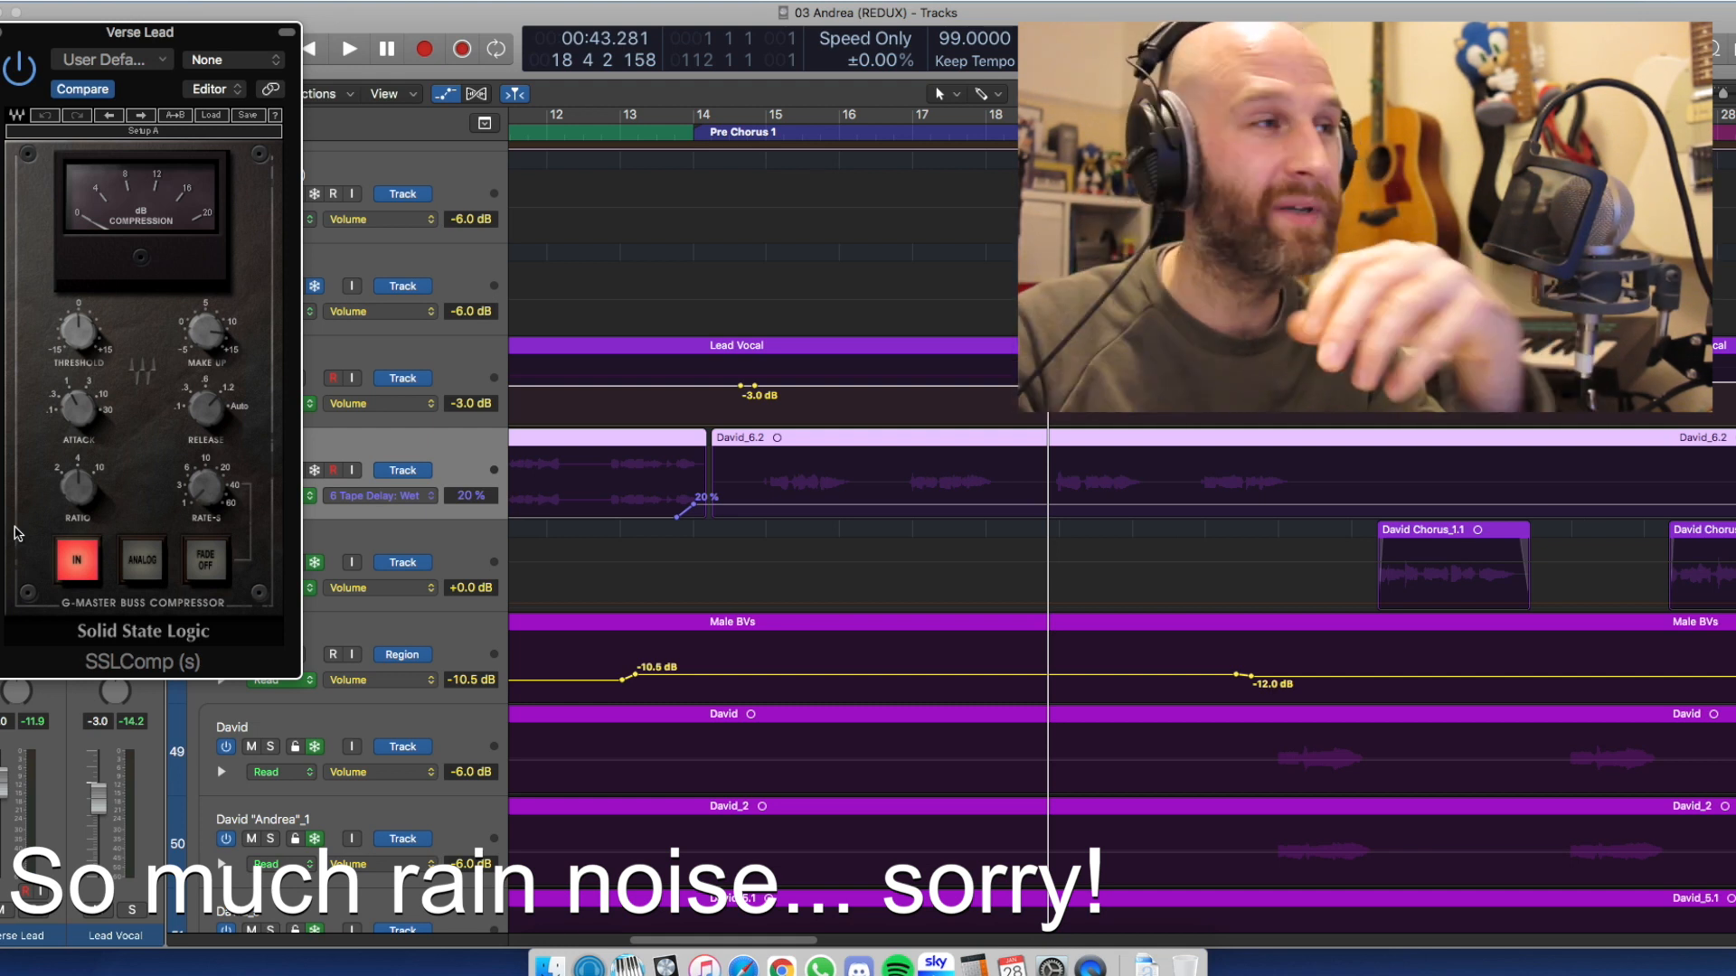
{"action": "key", "text": "comma"}
{"action": "key", "text": "comma"}
{"action": "key", "text": "comma"}
{"action": "key", "text": "comma"}
{"action": "key", "text": "comma"}
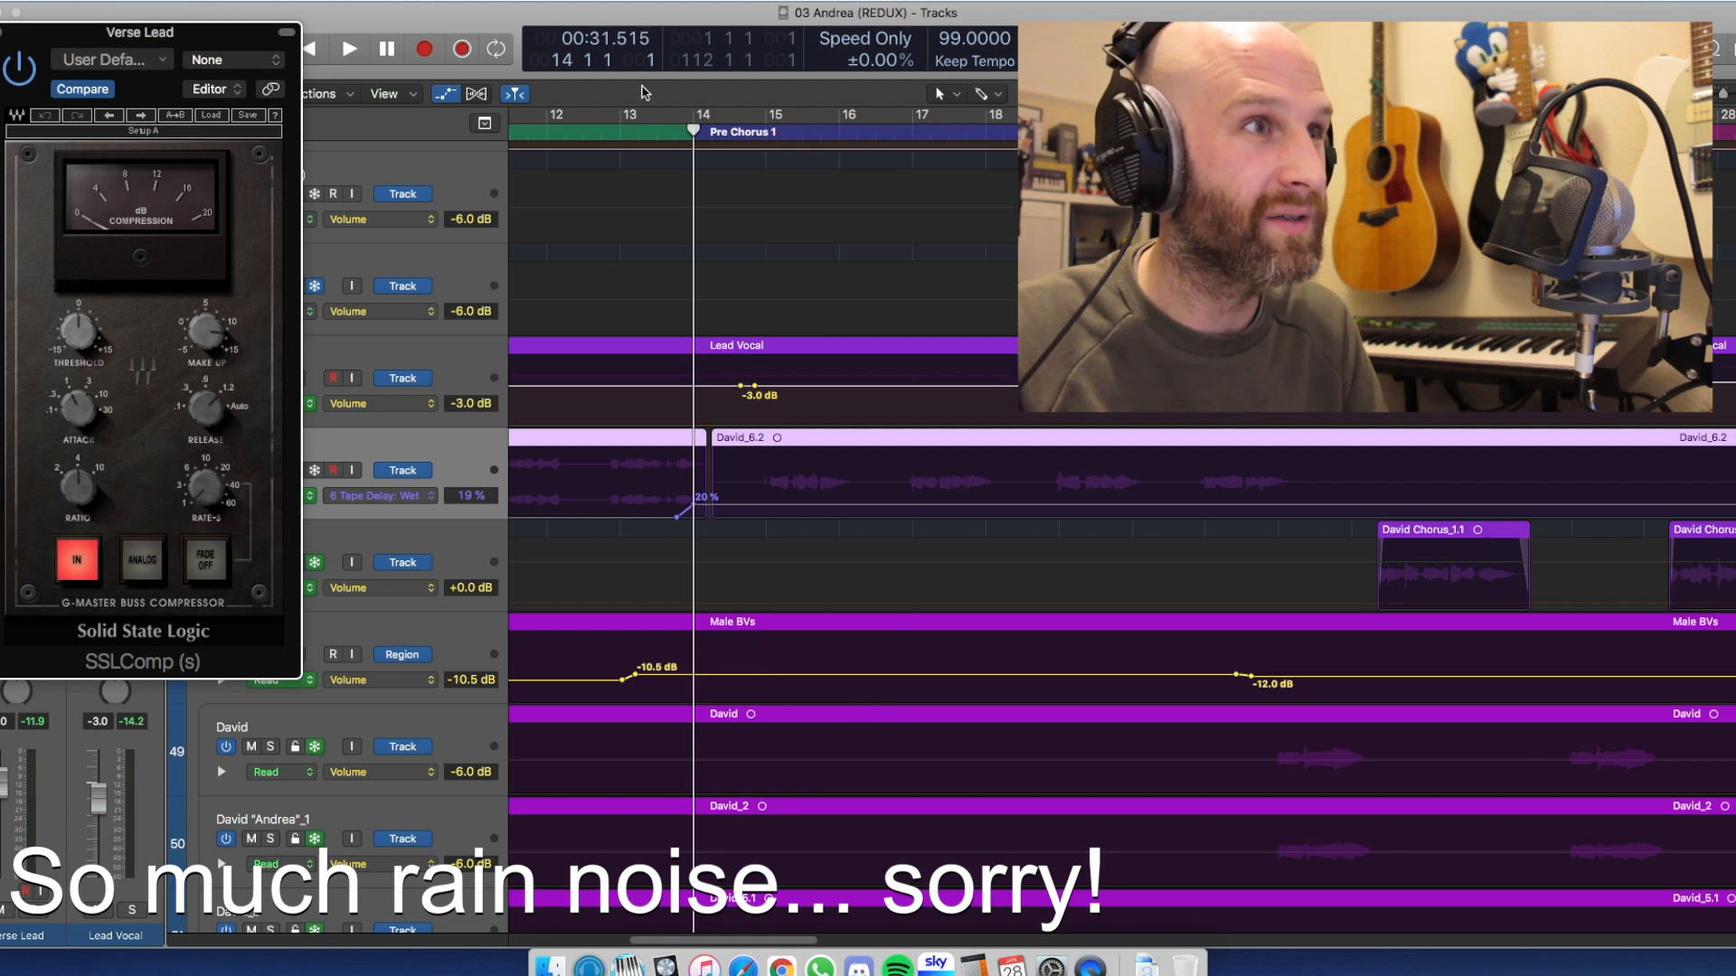
{"action": "left_click_drag", "start_coordinate": [696, 134], "coordinate": [749, 134]}
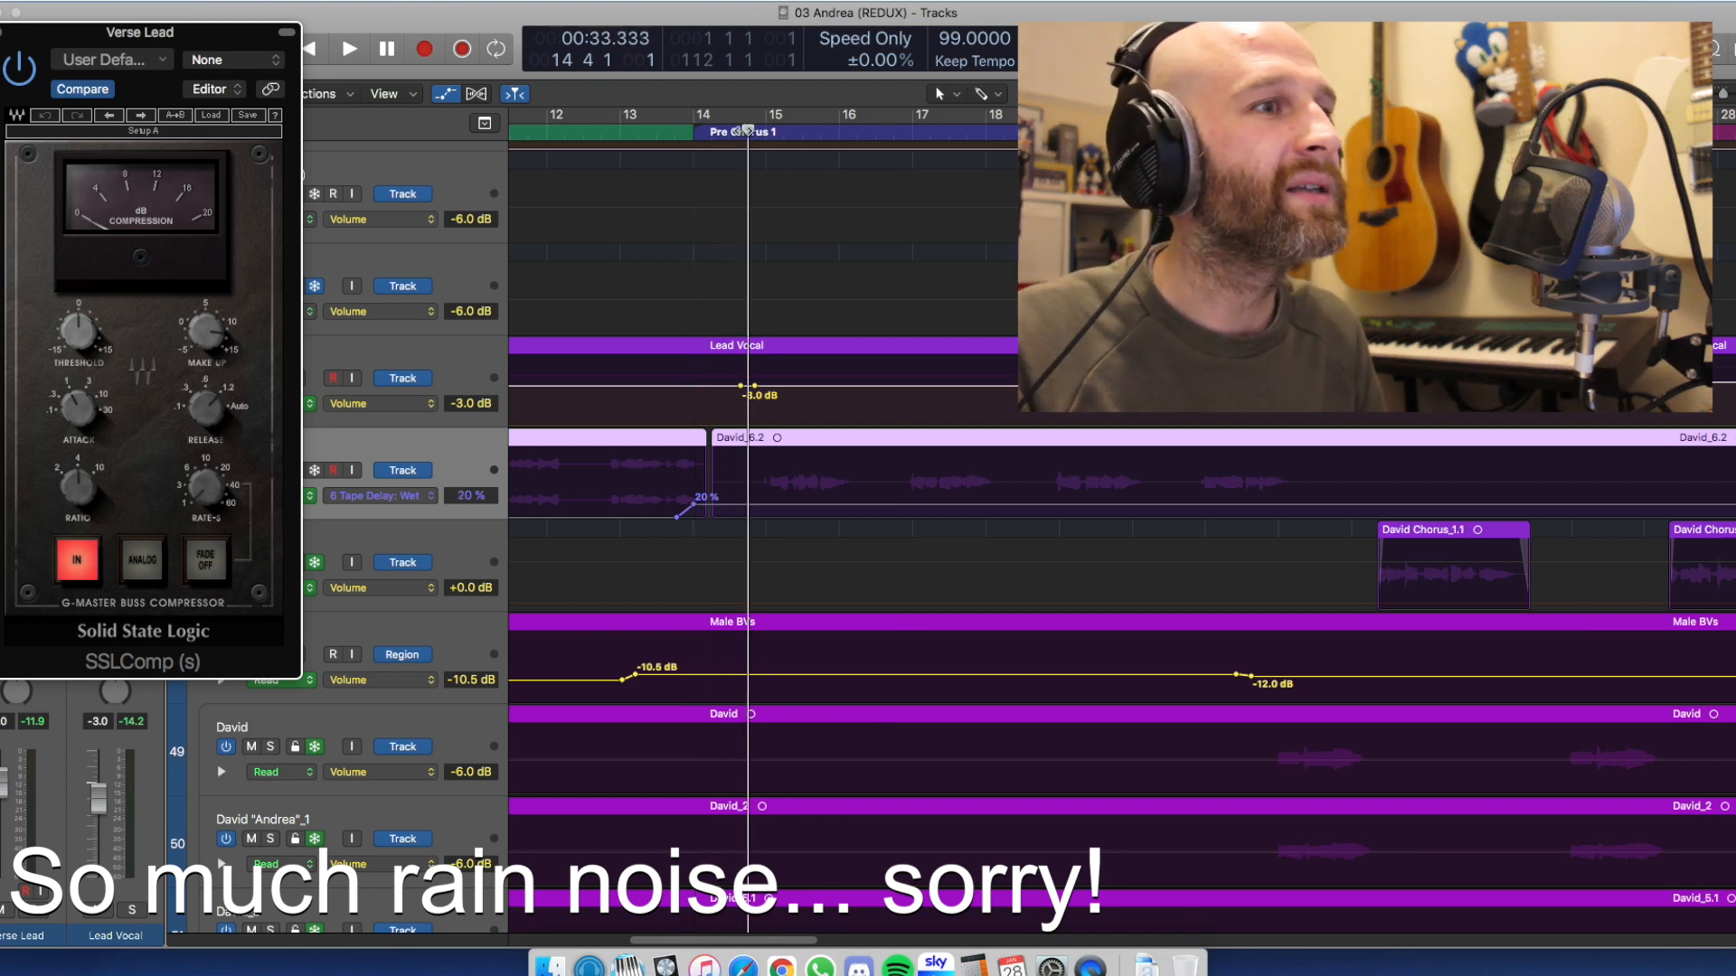
{"action": "key", "text": "space"}
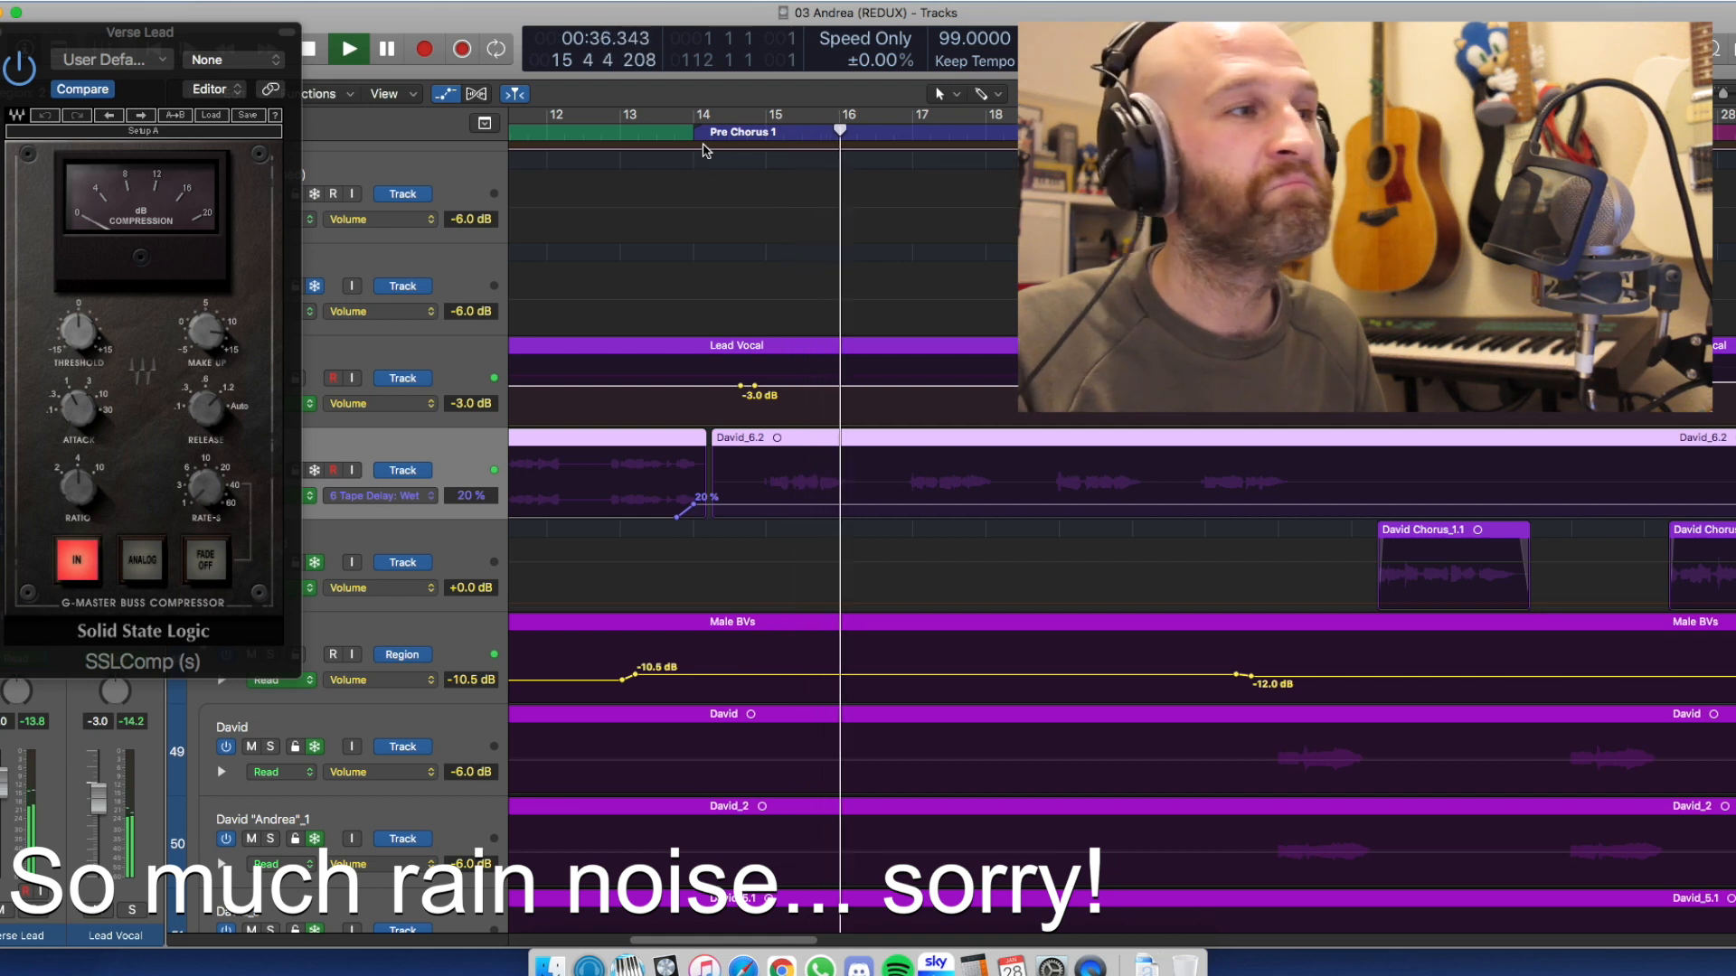
{"action": "key", "text": "space"}
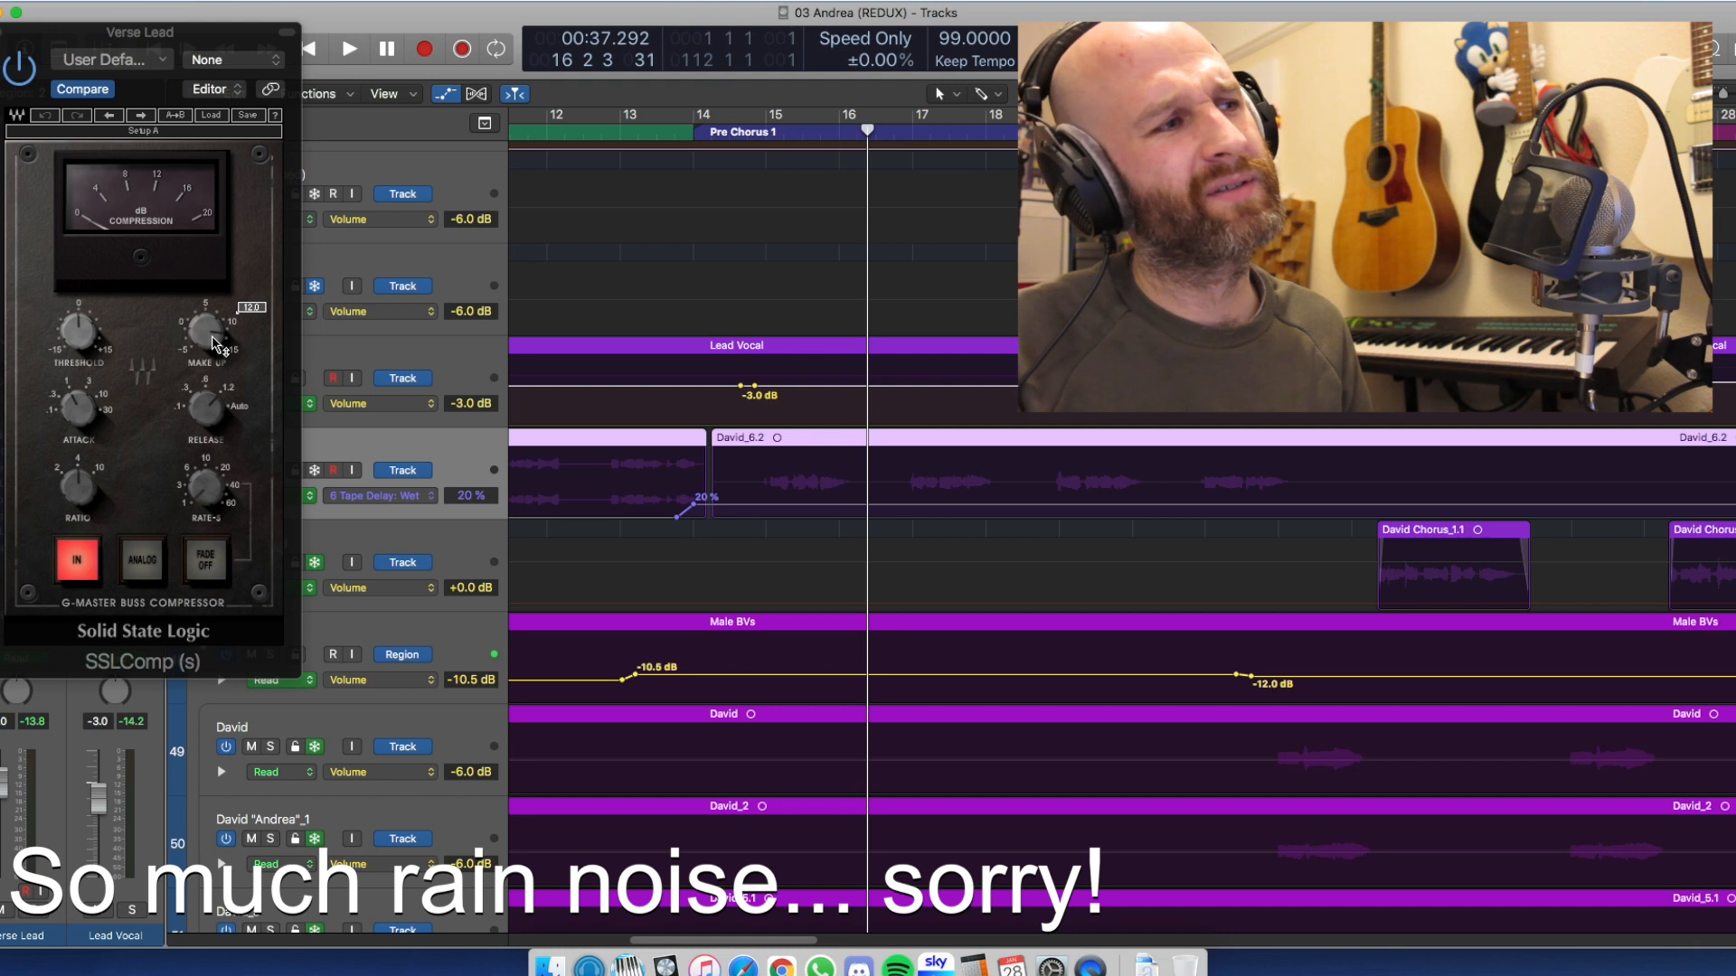
Play Verse 1 from the start of the David - Verse 1_1 region in bar 6 to bar 8 to check the compressor's response
{"action": "scroll", "coordinate": [1011, 381], "scroll_direction": "left", "scroll_amount": 10}
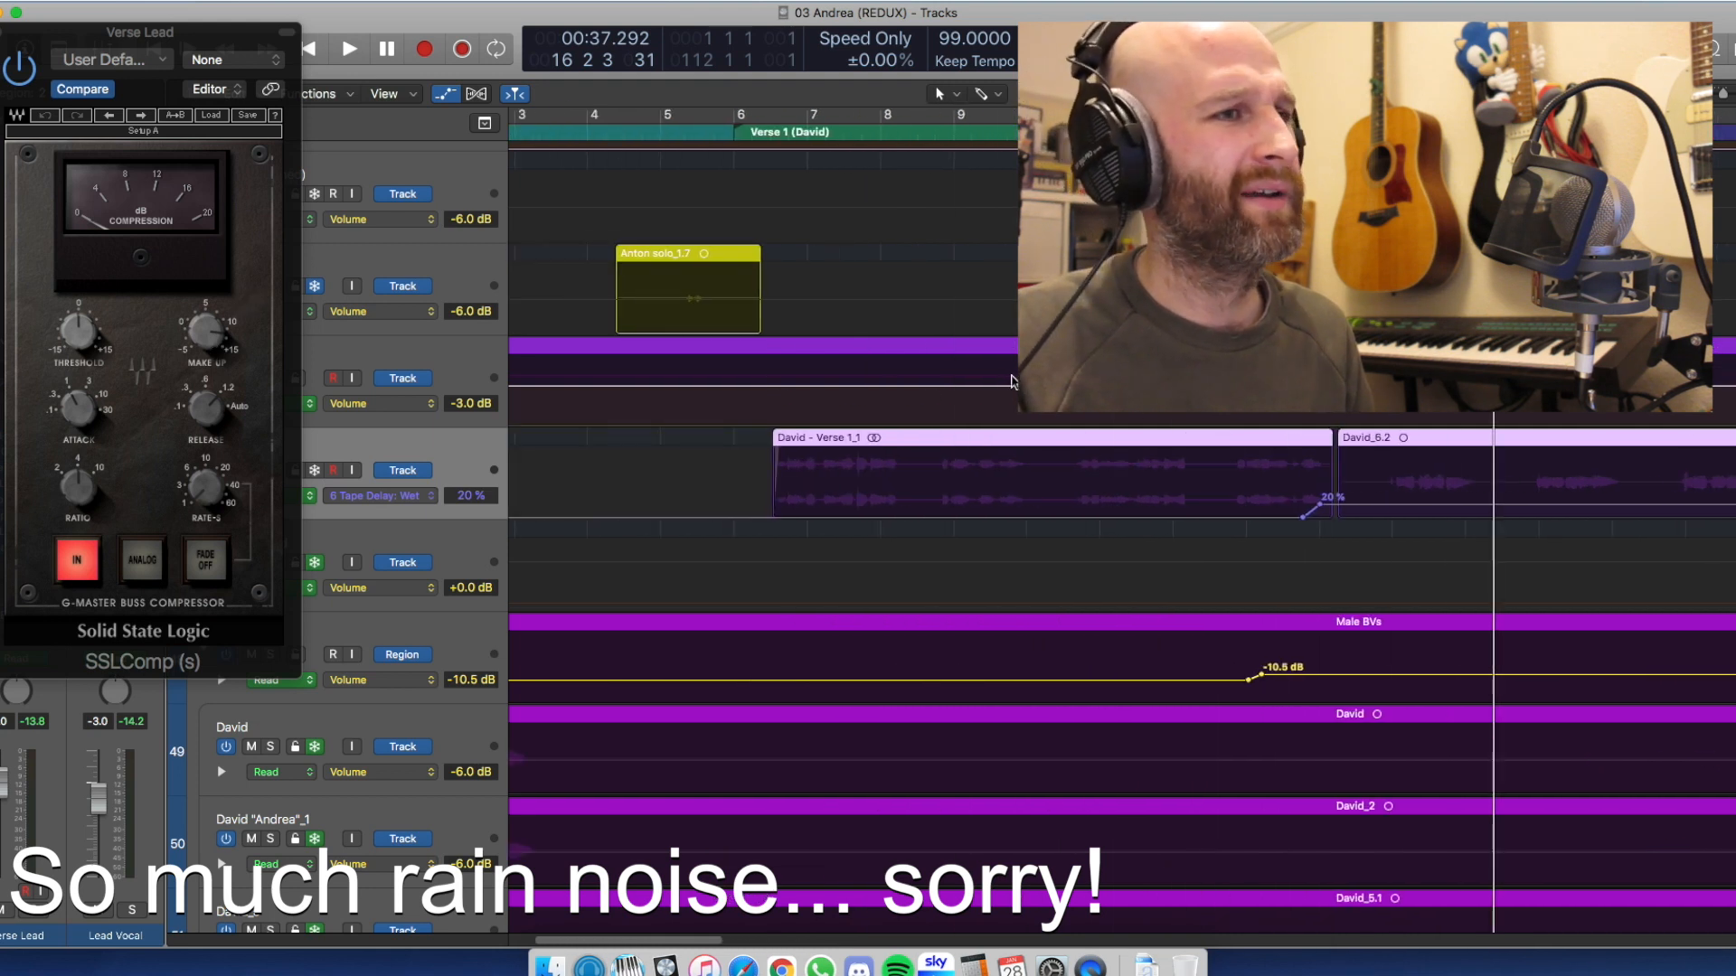
{"action": "left_click_drag", "start_coordinate": [820, 129], "coordinate": [774, 132]}
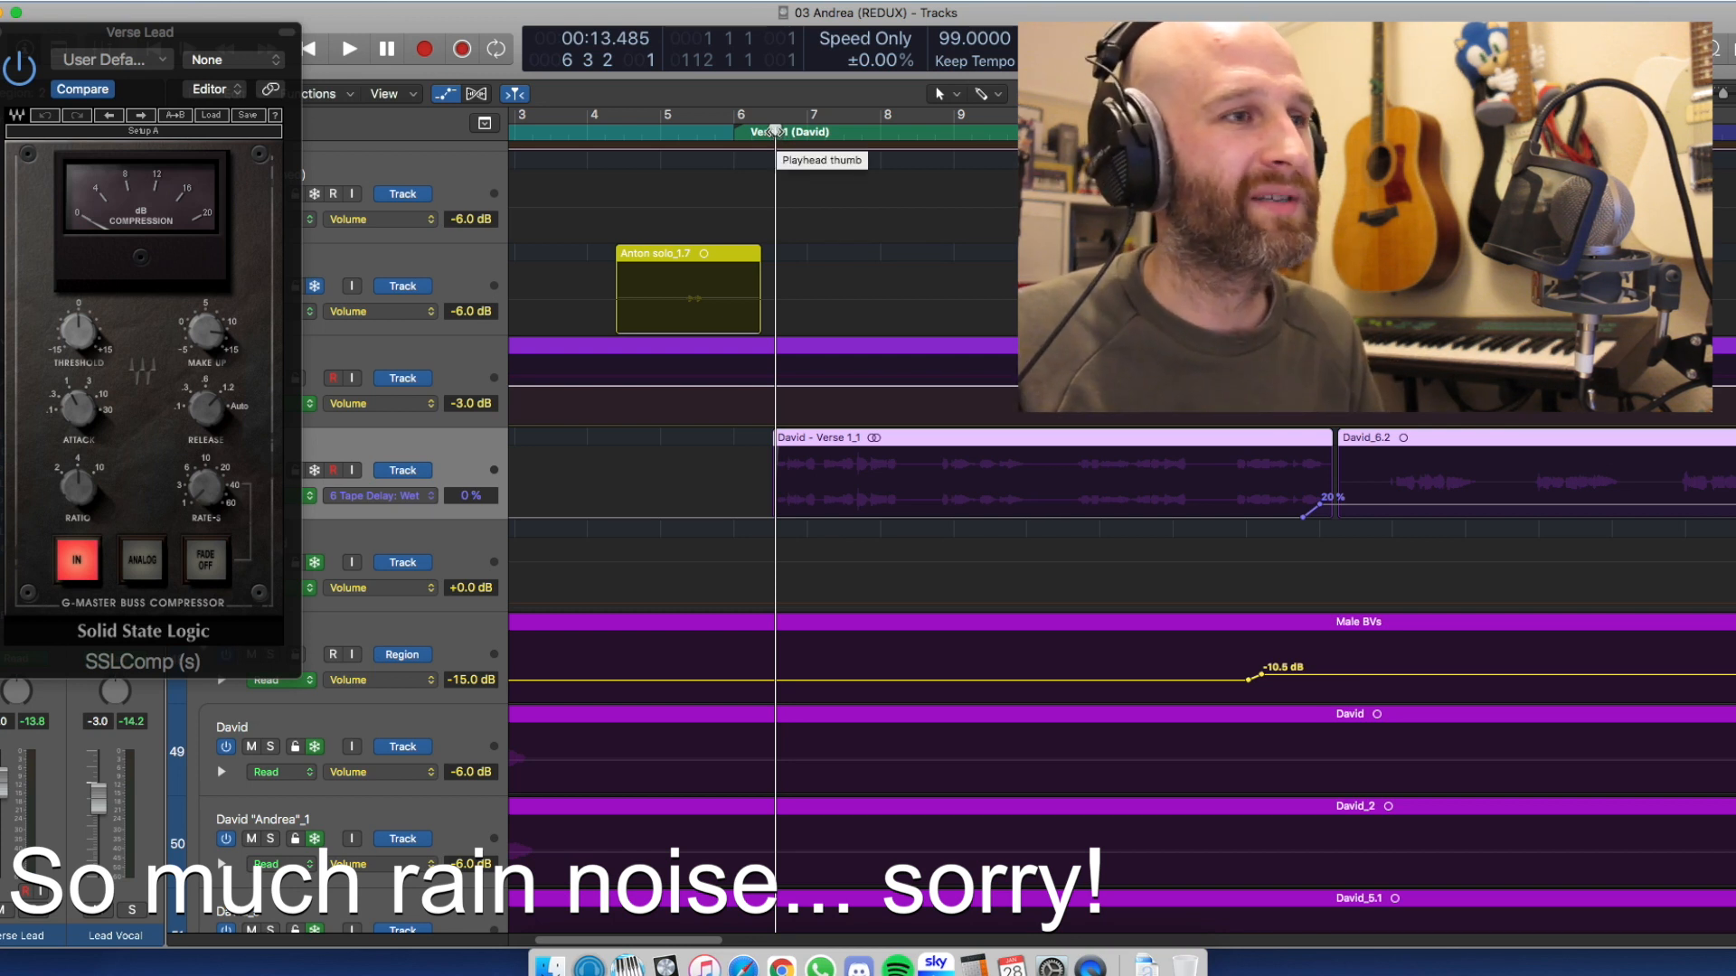
{"action": "key", "text": "space"}
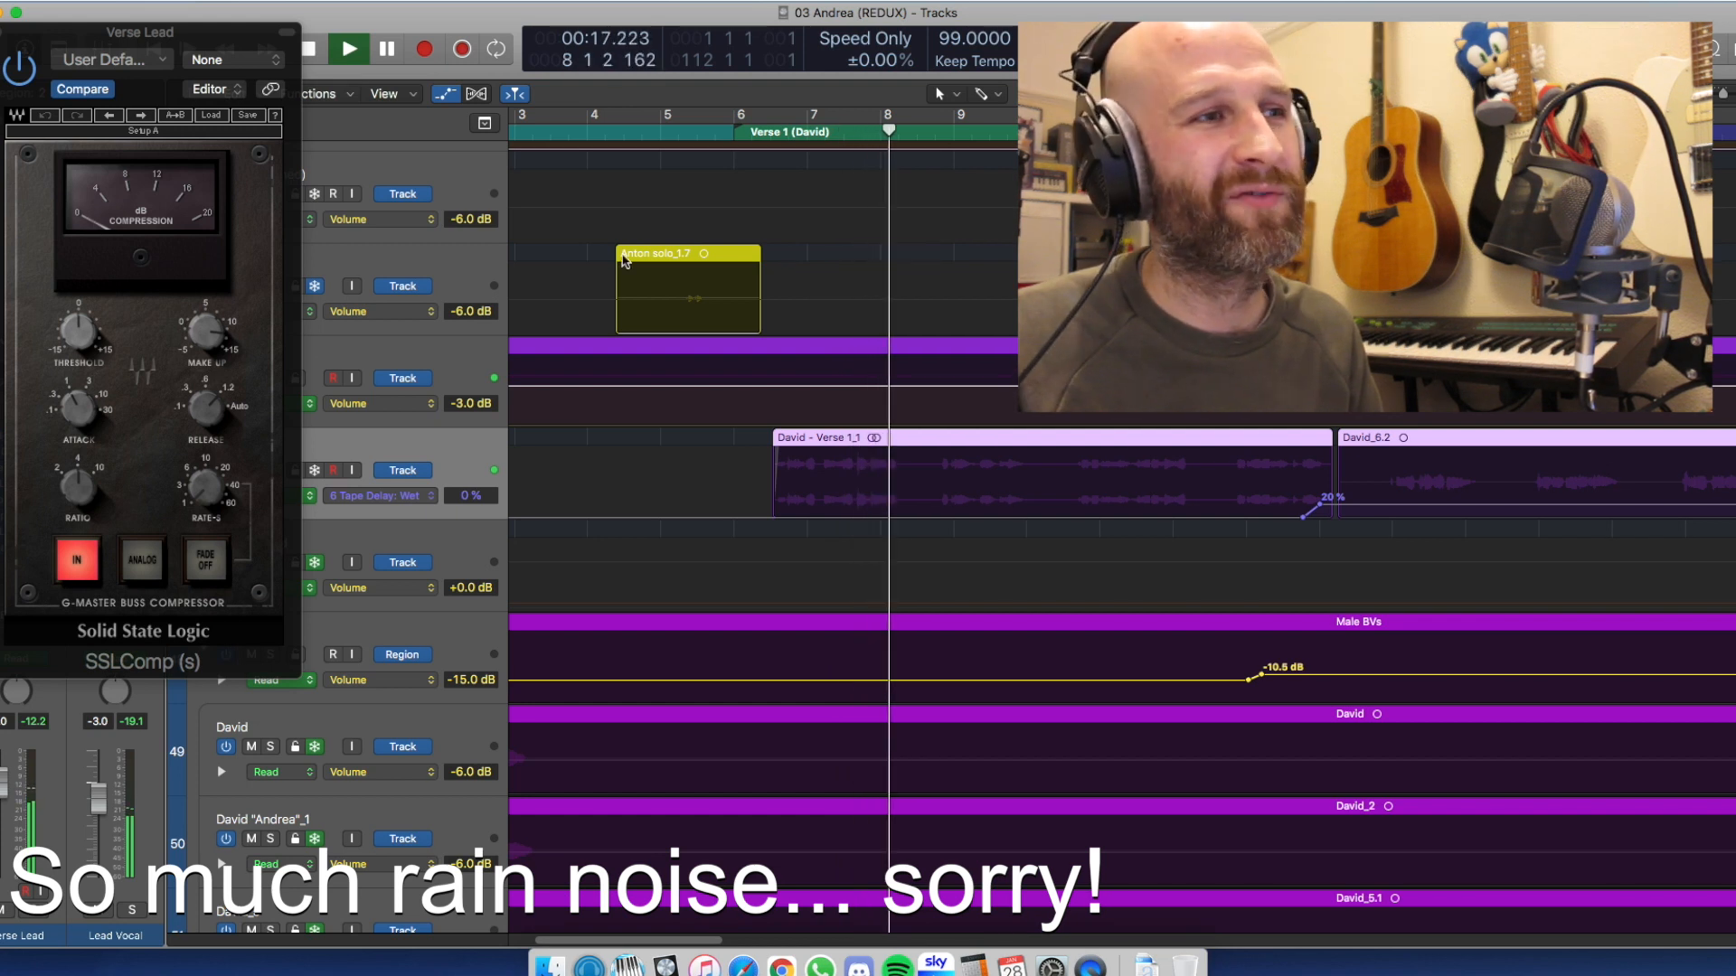
{"action": "key", "text": "space"}
Play the end of the Verse Lead phrase in Pre Chorus 2 to bar 51 to check the compression, and close the plug-in
{"action": "scroll", "coordinate": [1121, 543], "scroll_direction": "right", "scroll_amount": 15}
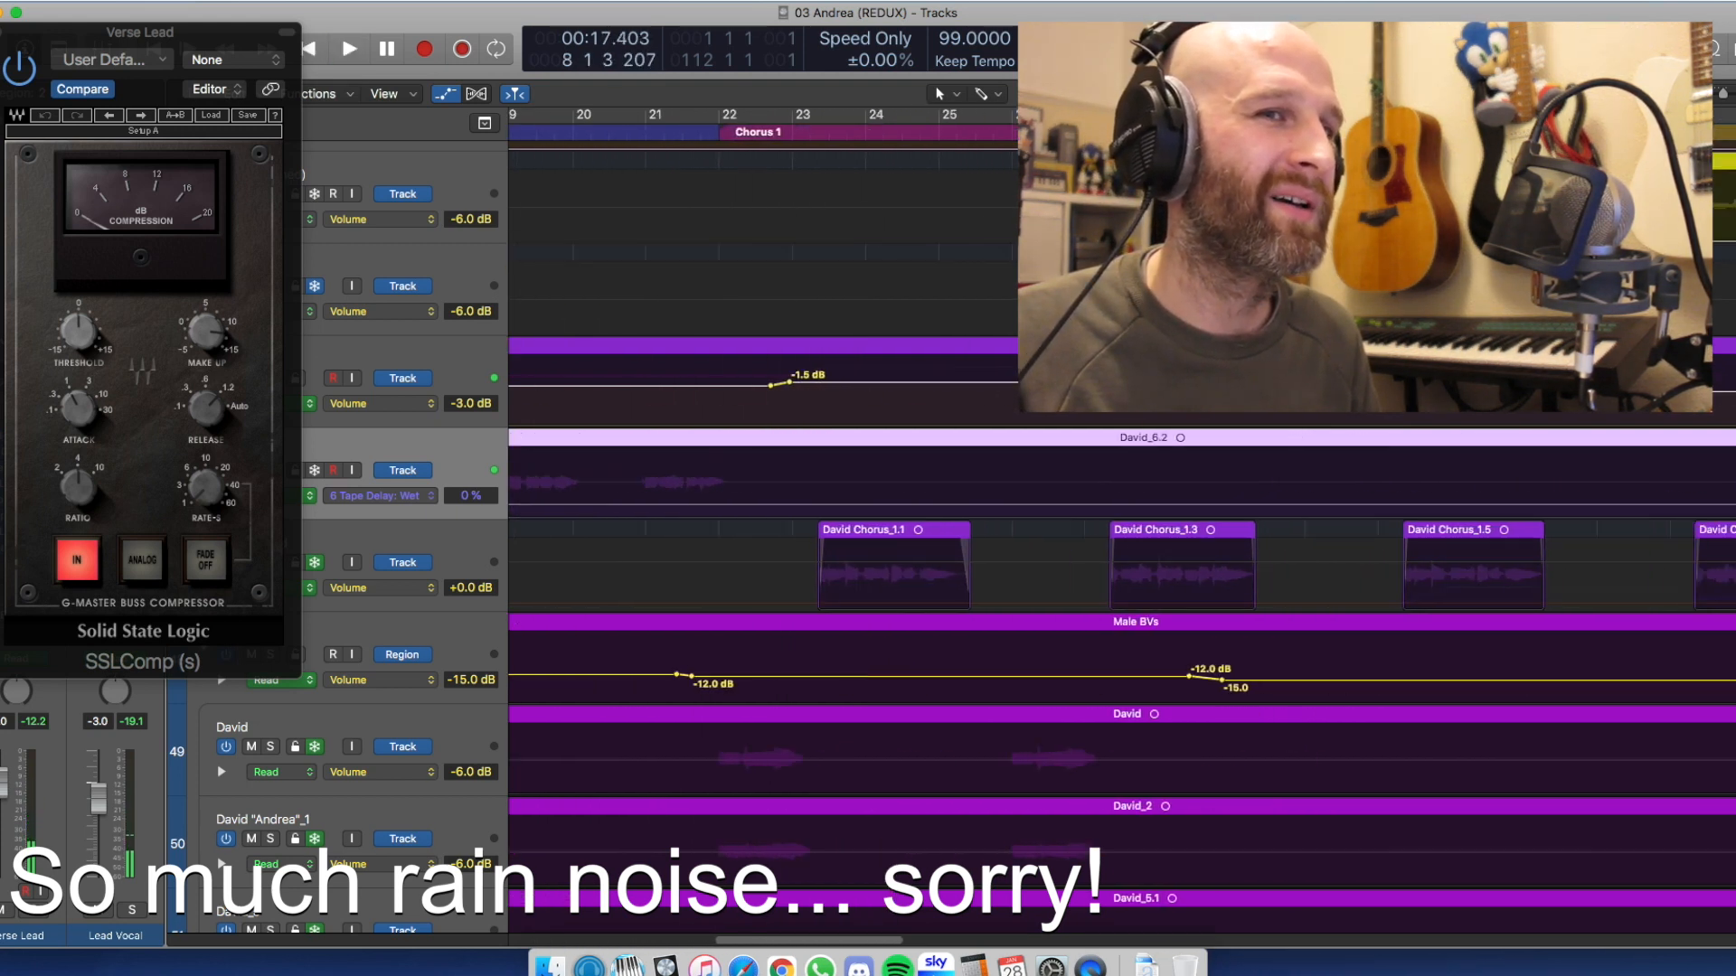
{"action": "scroll", "coordinate": [1121, 542], "scroll_direction": "right", "scroll_amount": 20}
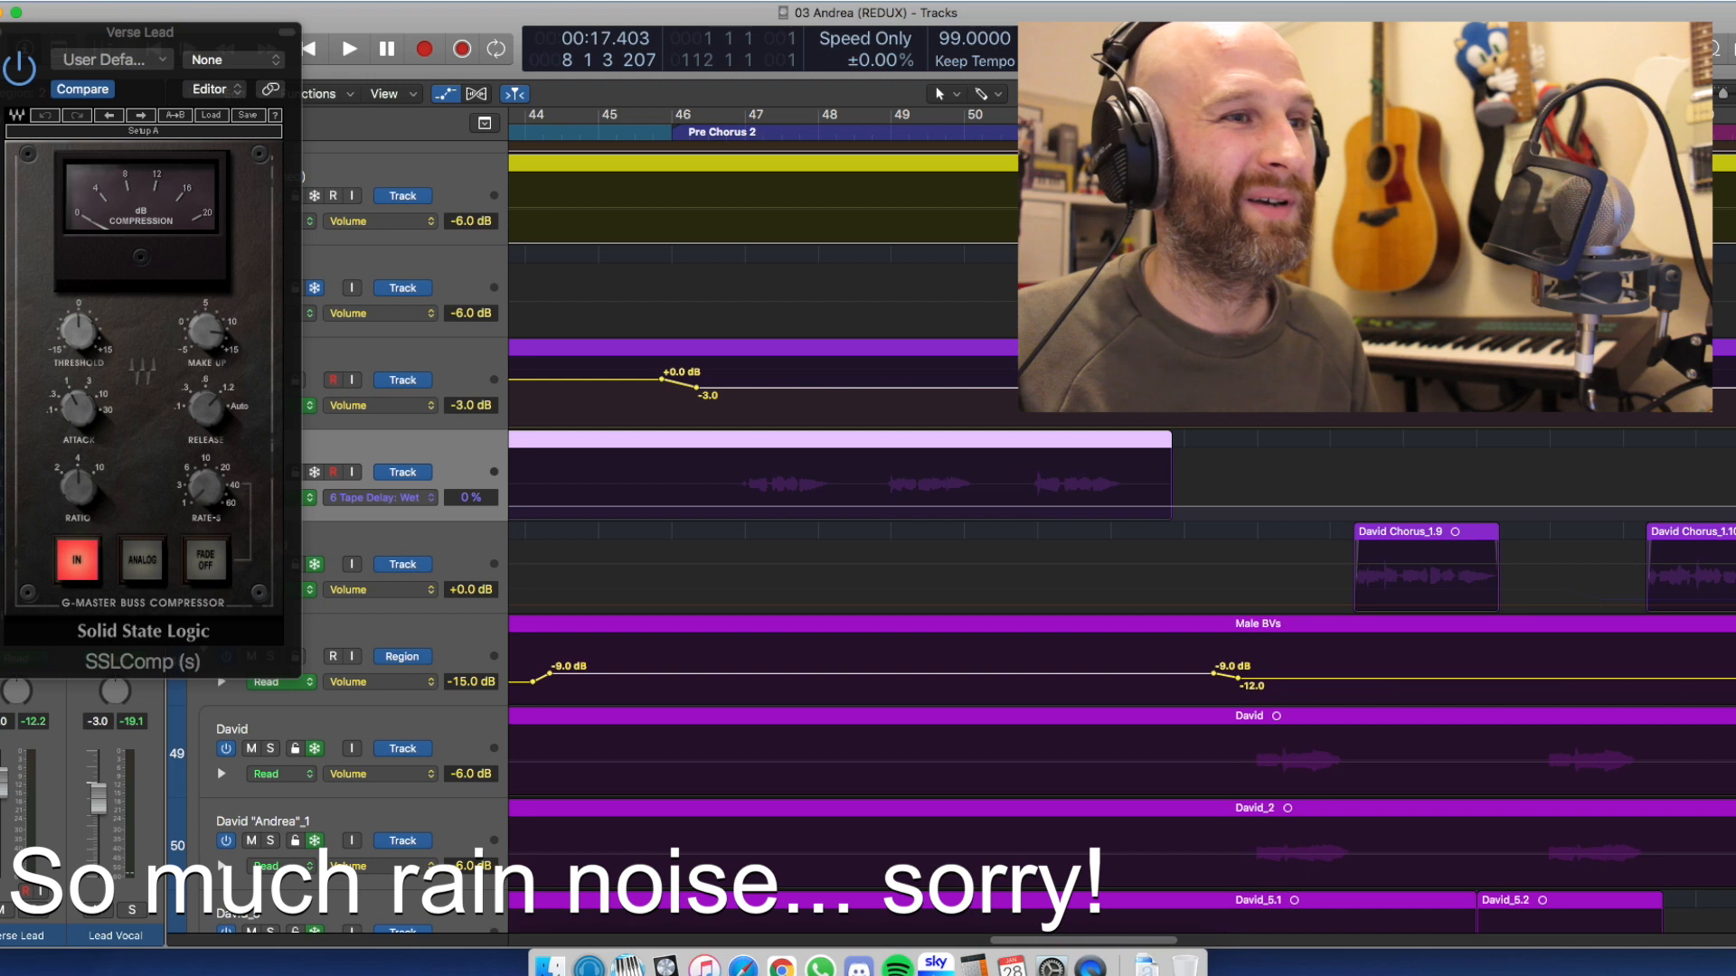
{"action": "left_click_drag", "start_coordinate": [1039, 118], "coordinate": [1028, 118]}
{"action": "key", "text": "space"}
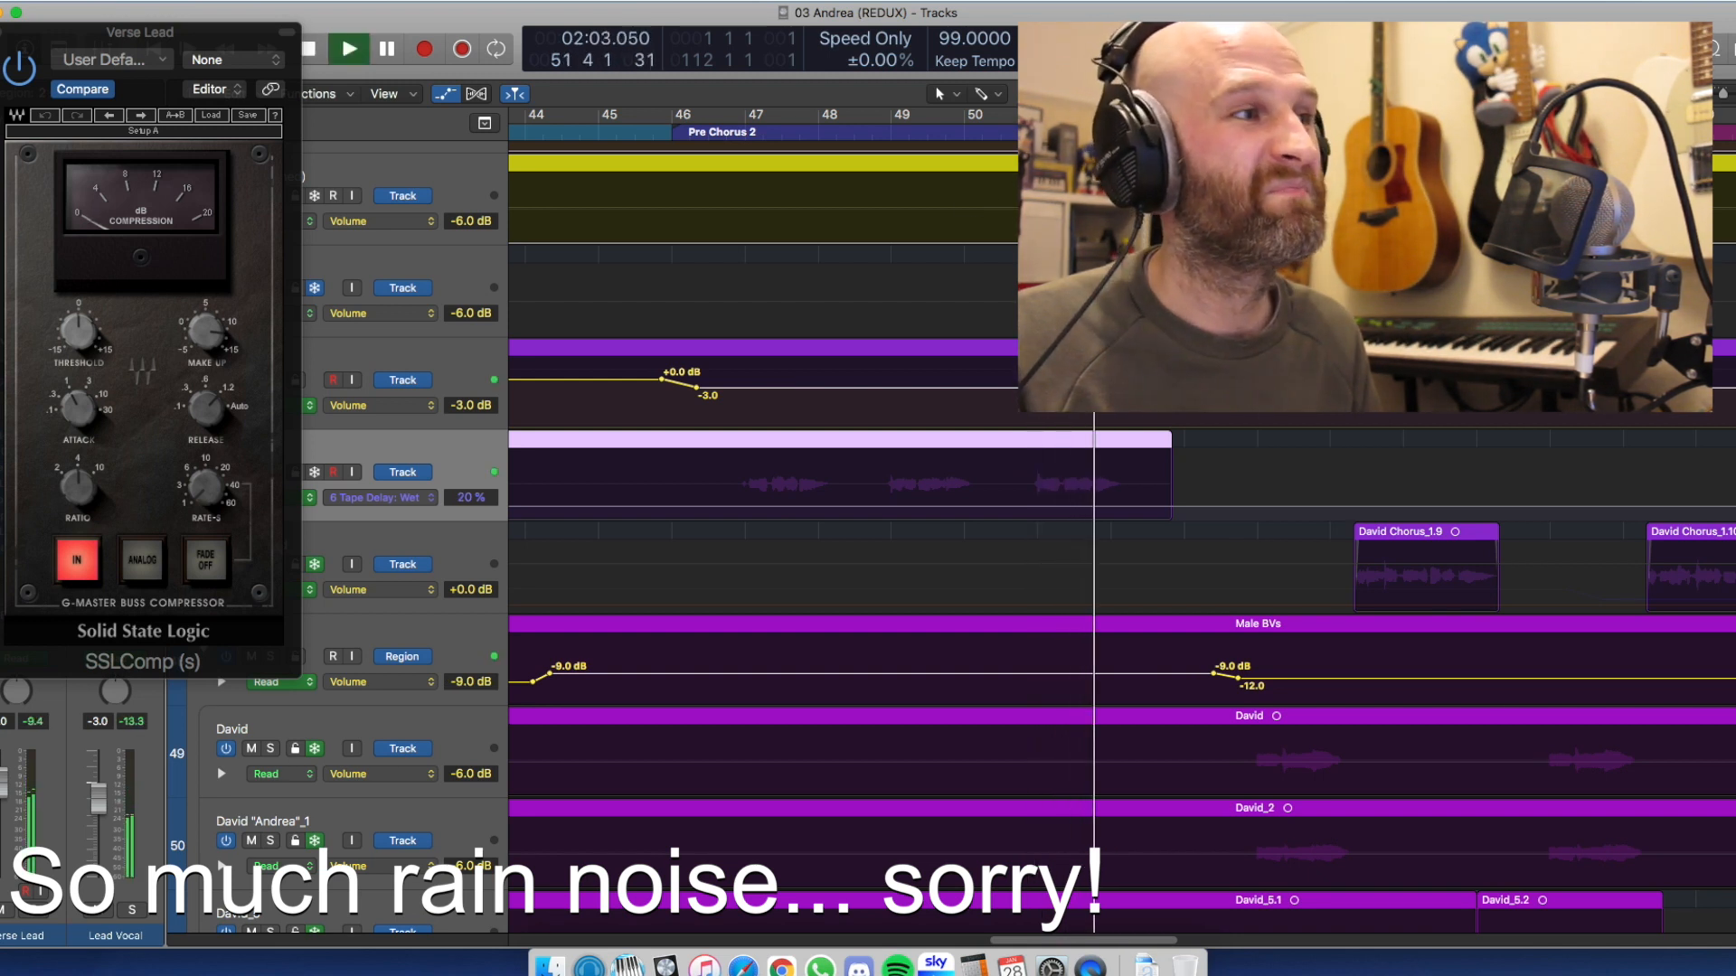
{"action": "key", "text": "space"}
{"action": "left_click", "coordinate": [9, 32]}
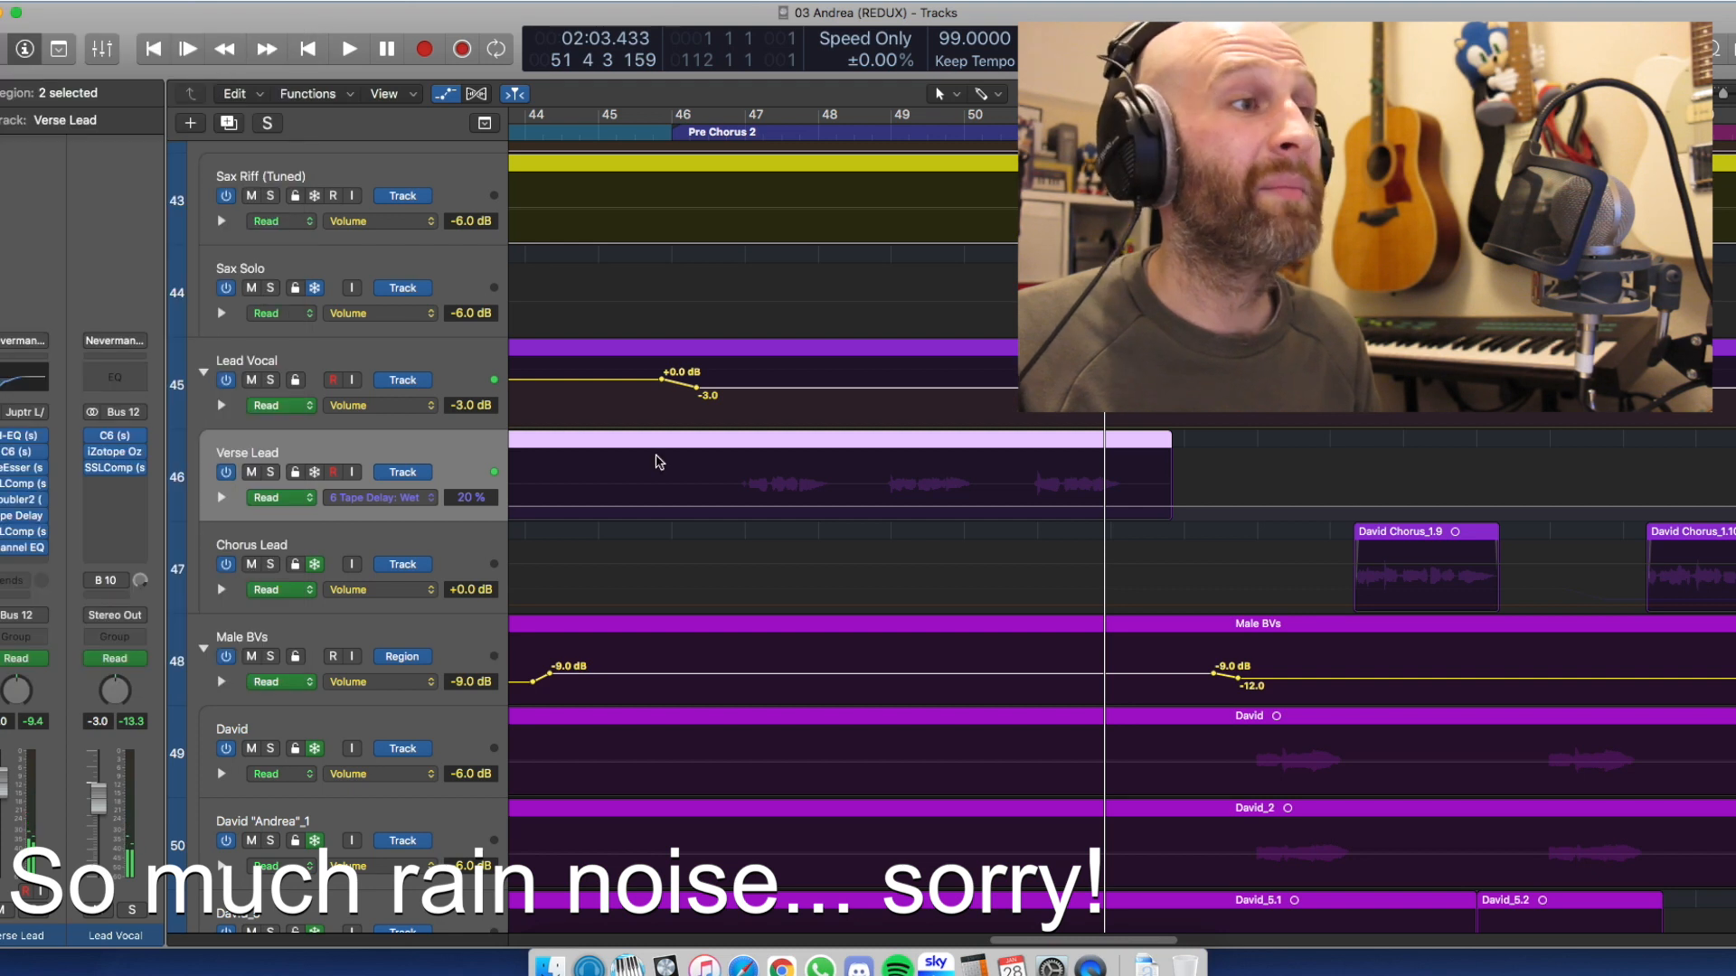
Open the Channel EQ on Verse Lead and compare the soloed vocal at the start of Pre Chorus 1 with the EQ on and bypassed
{"action": "scroll", "coordinate": [651, 452], "scroll_direction": "left", "scroll_amount": 15}
{"action": "scroll", "coordinate": [643, 445], "scroll_direction": "left", "scroll_amount": 4}
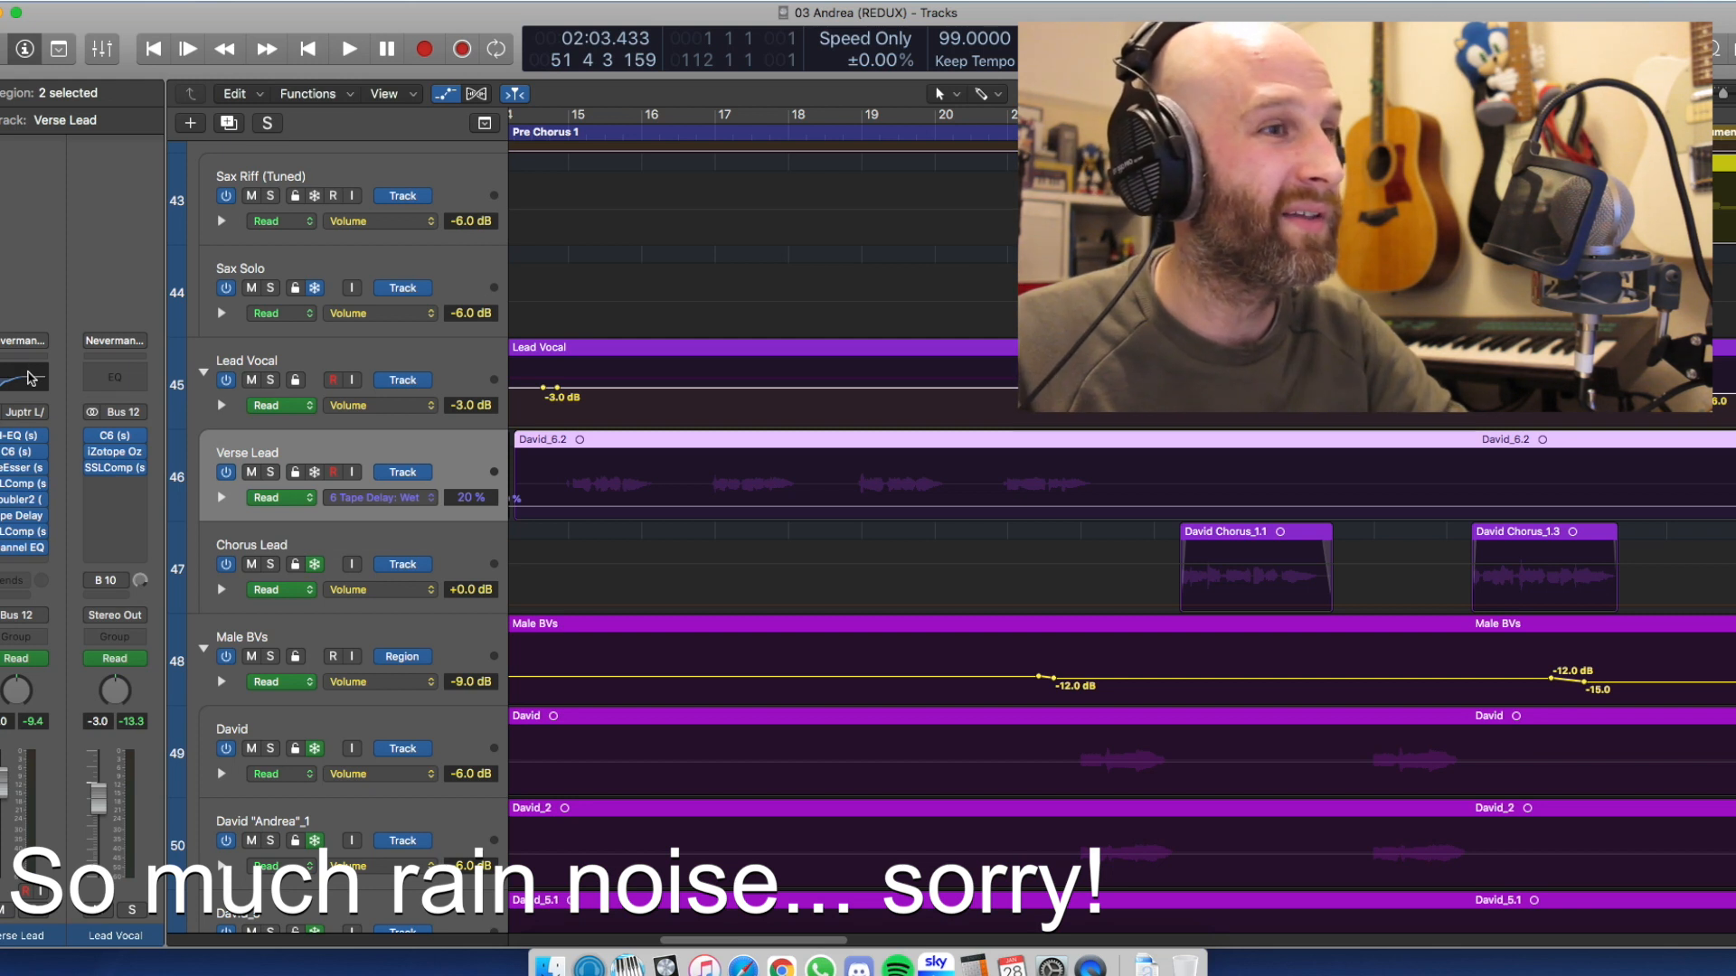
{"action": "left_click", "coordinate": [30, 378]}
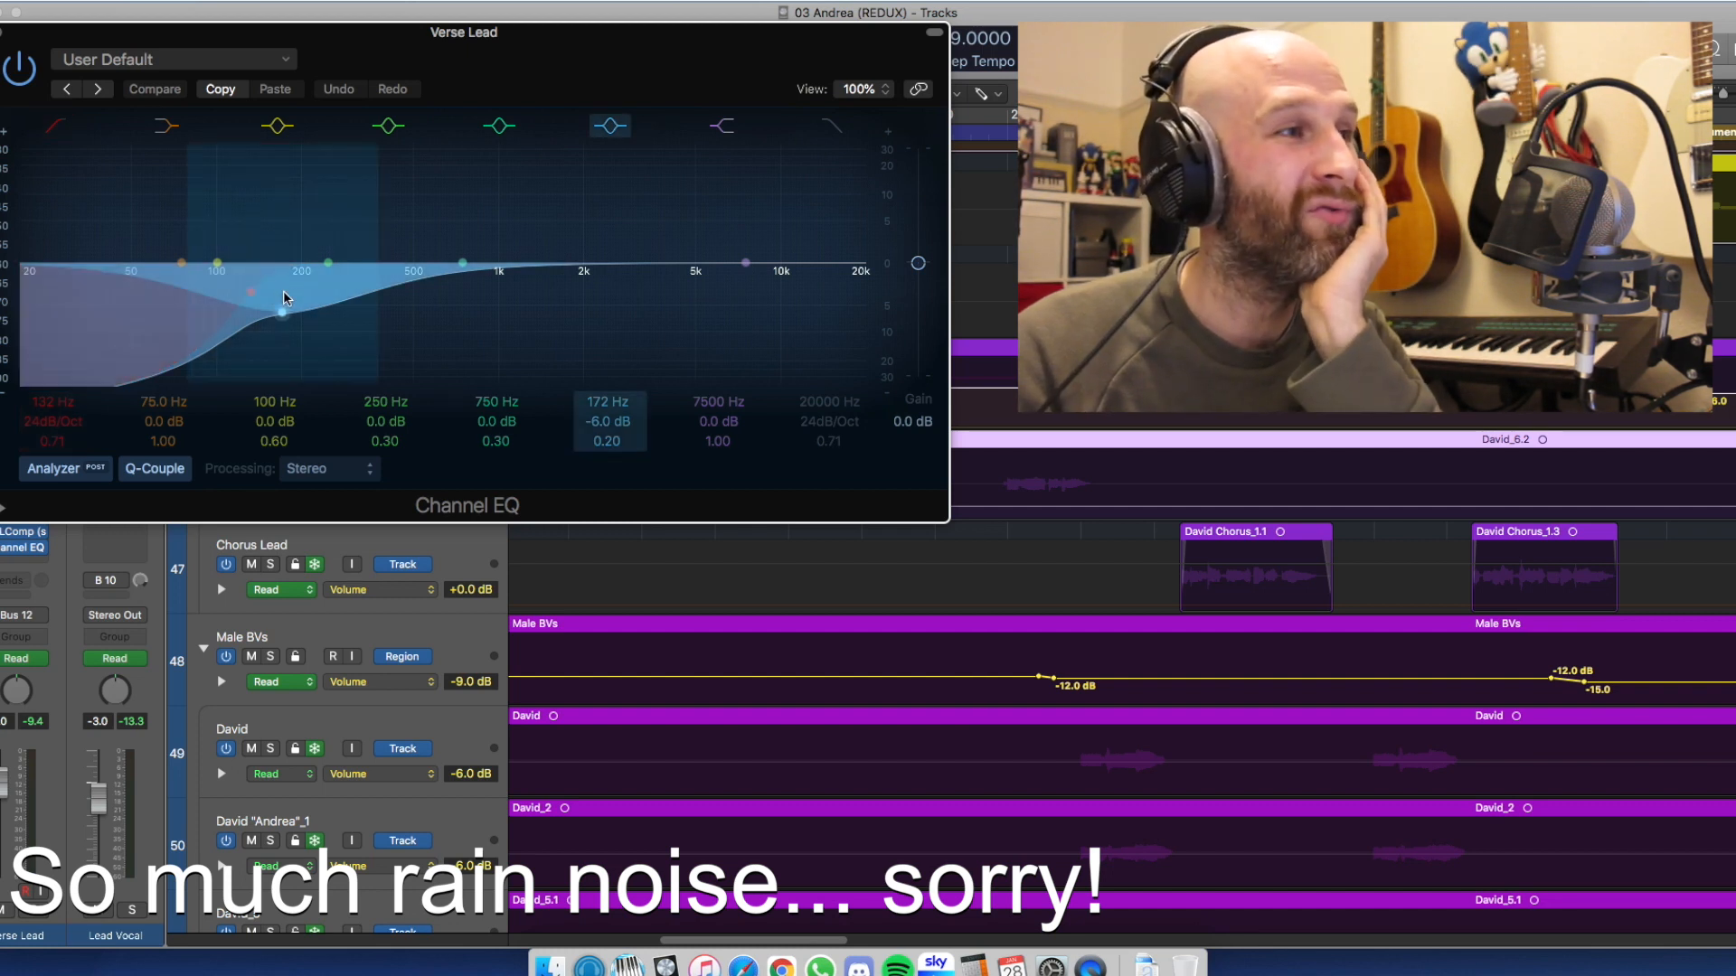
{"action": "scroll", "coordinate": [1121, 633], "scroll_direction": "left", "scroll_amount": 20}
{"action": "scroll", "coordinate": [1121, 632], "scroll_direction": "right", "scroll_amount": 2}
{"action": "scroll", "coordinate": [1121, 633], "scroll_direction": "down", "scroll_amount": 1}
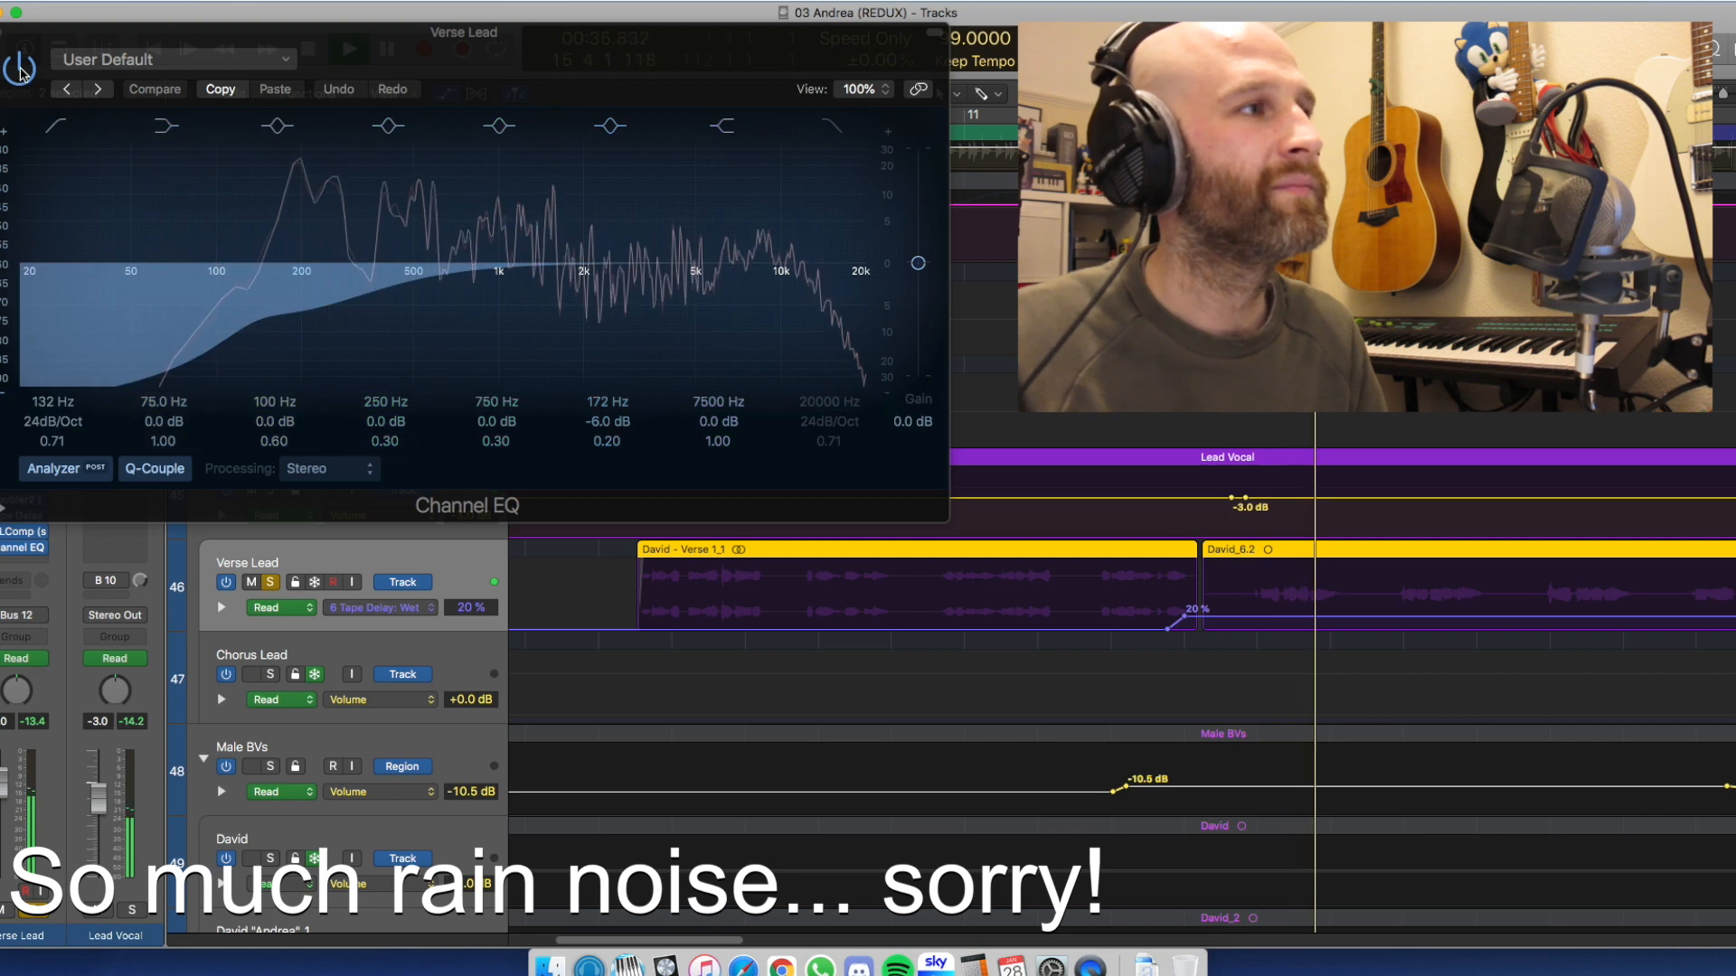
{"action": "left_click", "coordinate": [19, 71]}
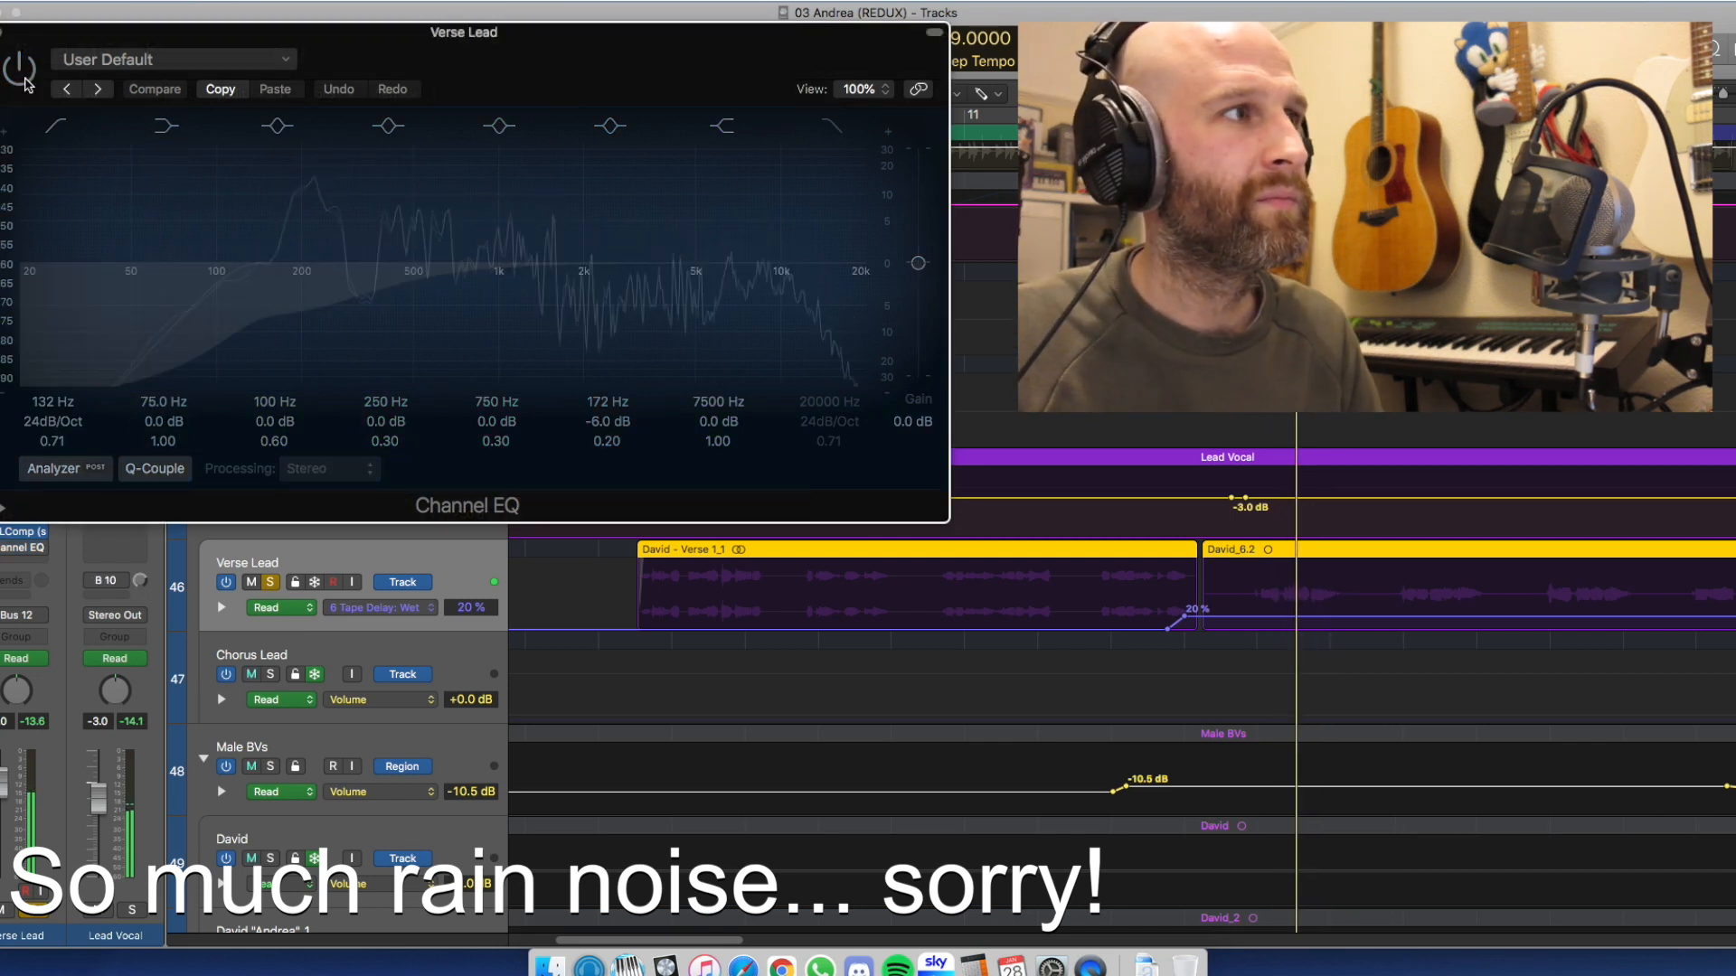
{"action": "key", "text": "space"}
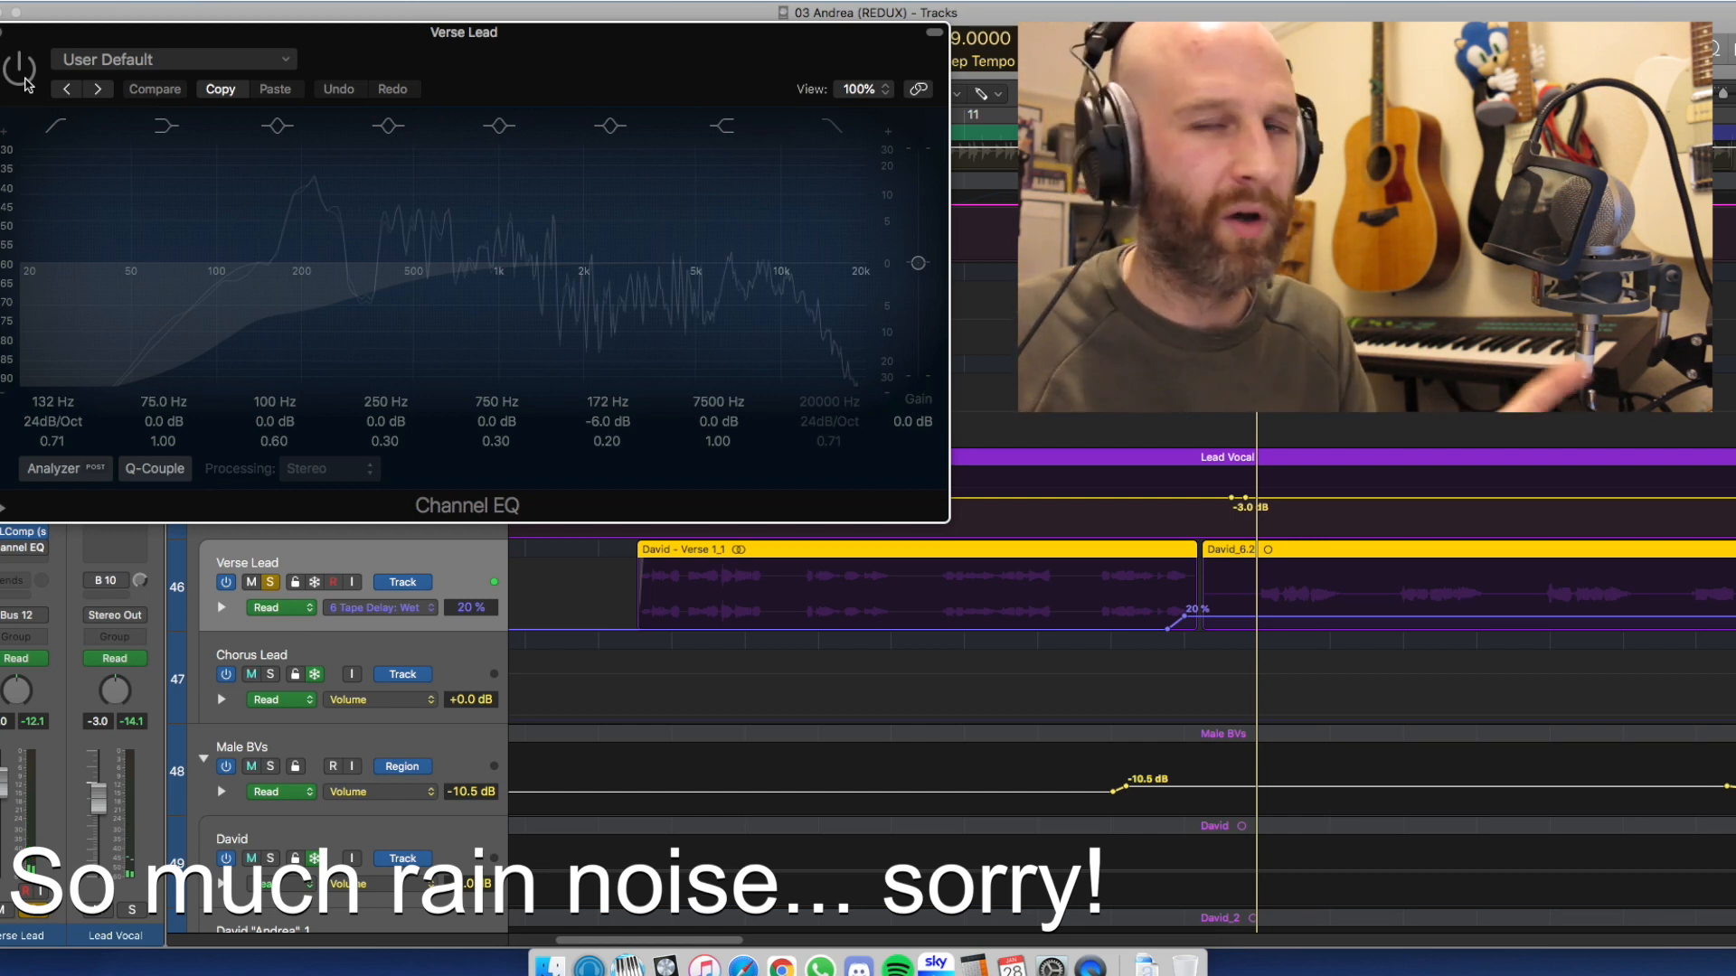
{"action": "key", "text": "space"}
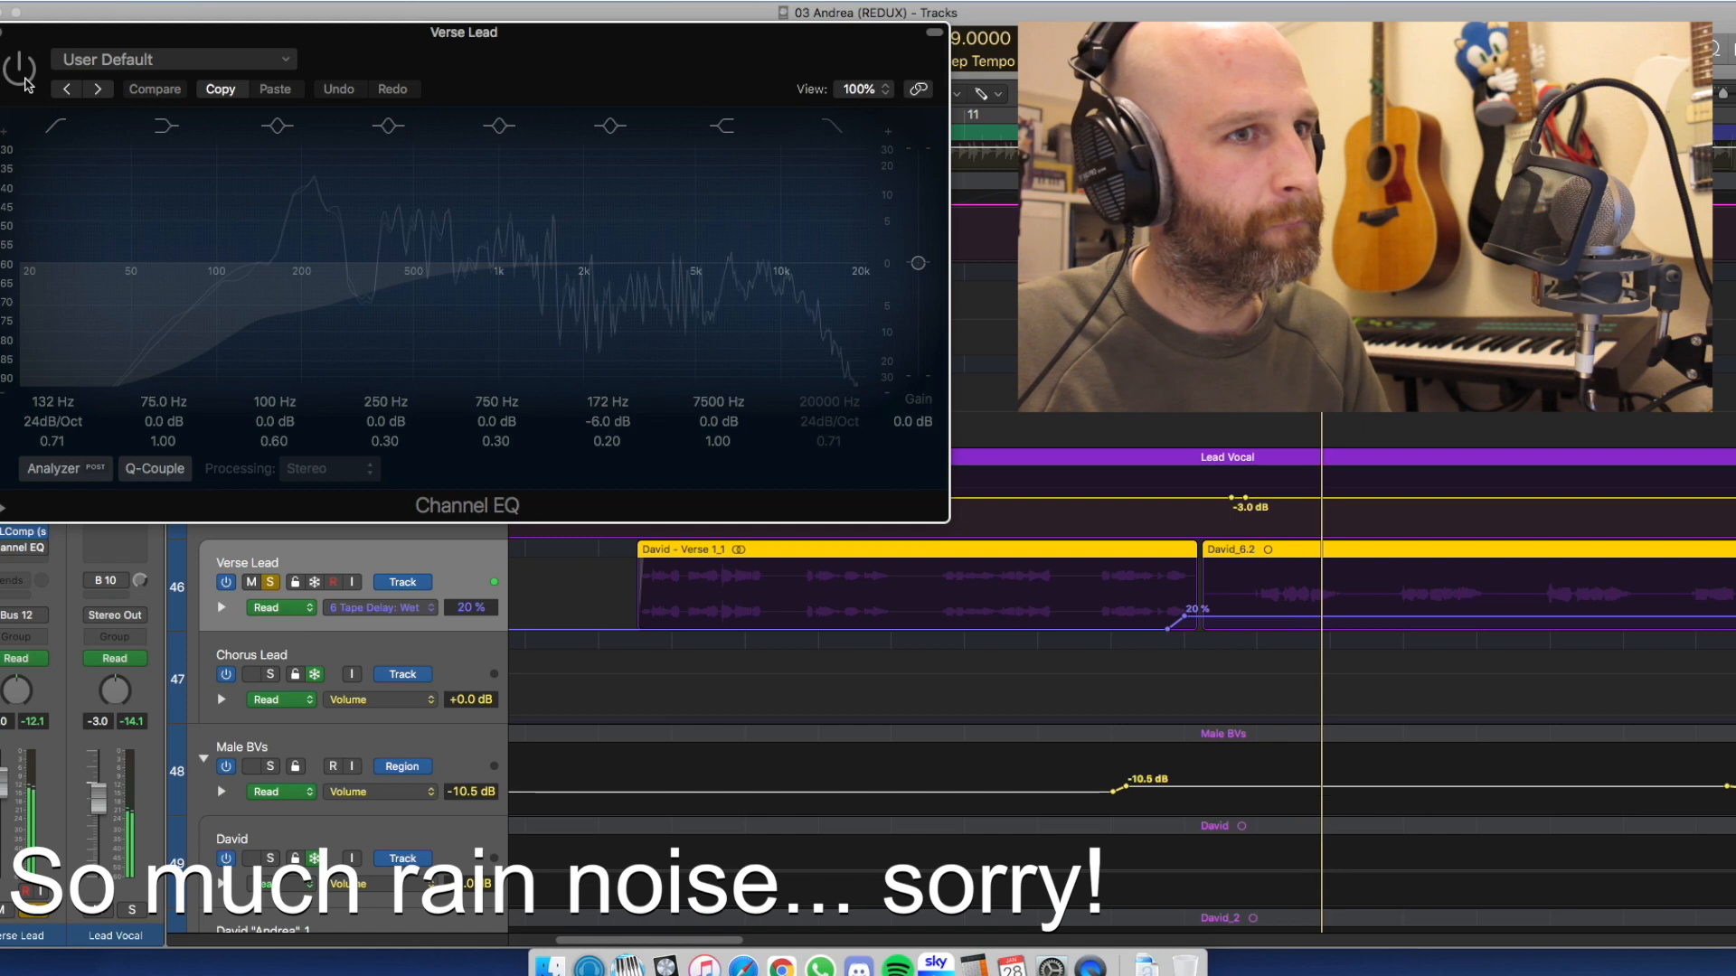
{"action": "left_click", "coordinate": [25, 81]}
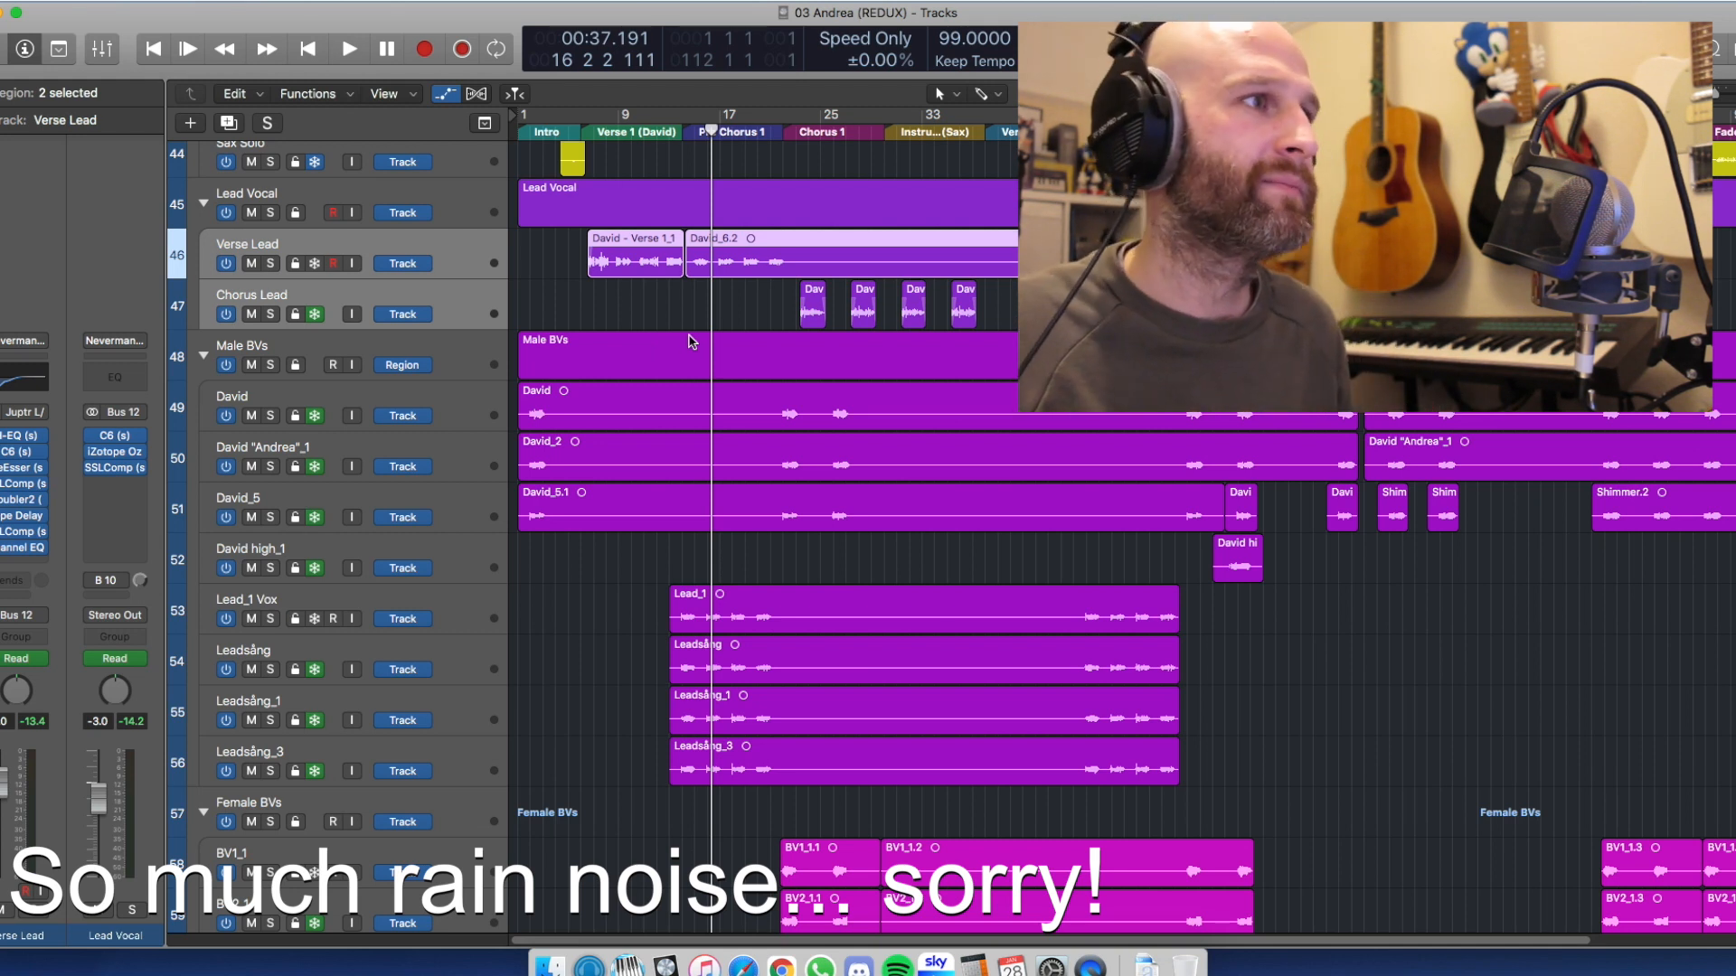
Check the vocal tracks' automation curves briefly and look over the Verse Lead regions up close and across the song
{"action": "key", "text": "a"}
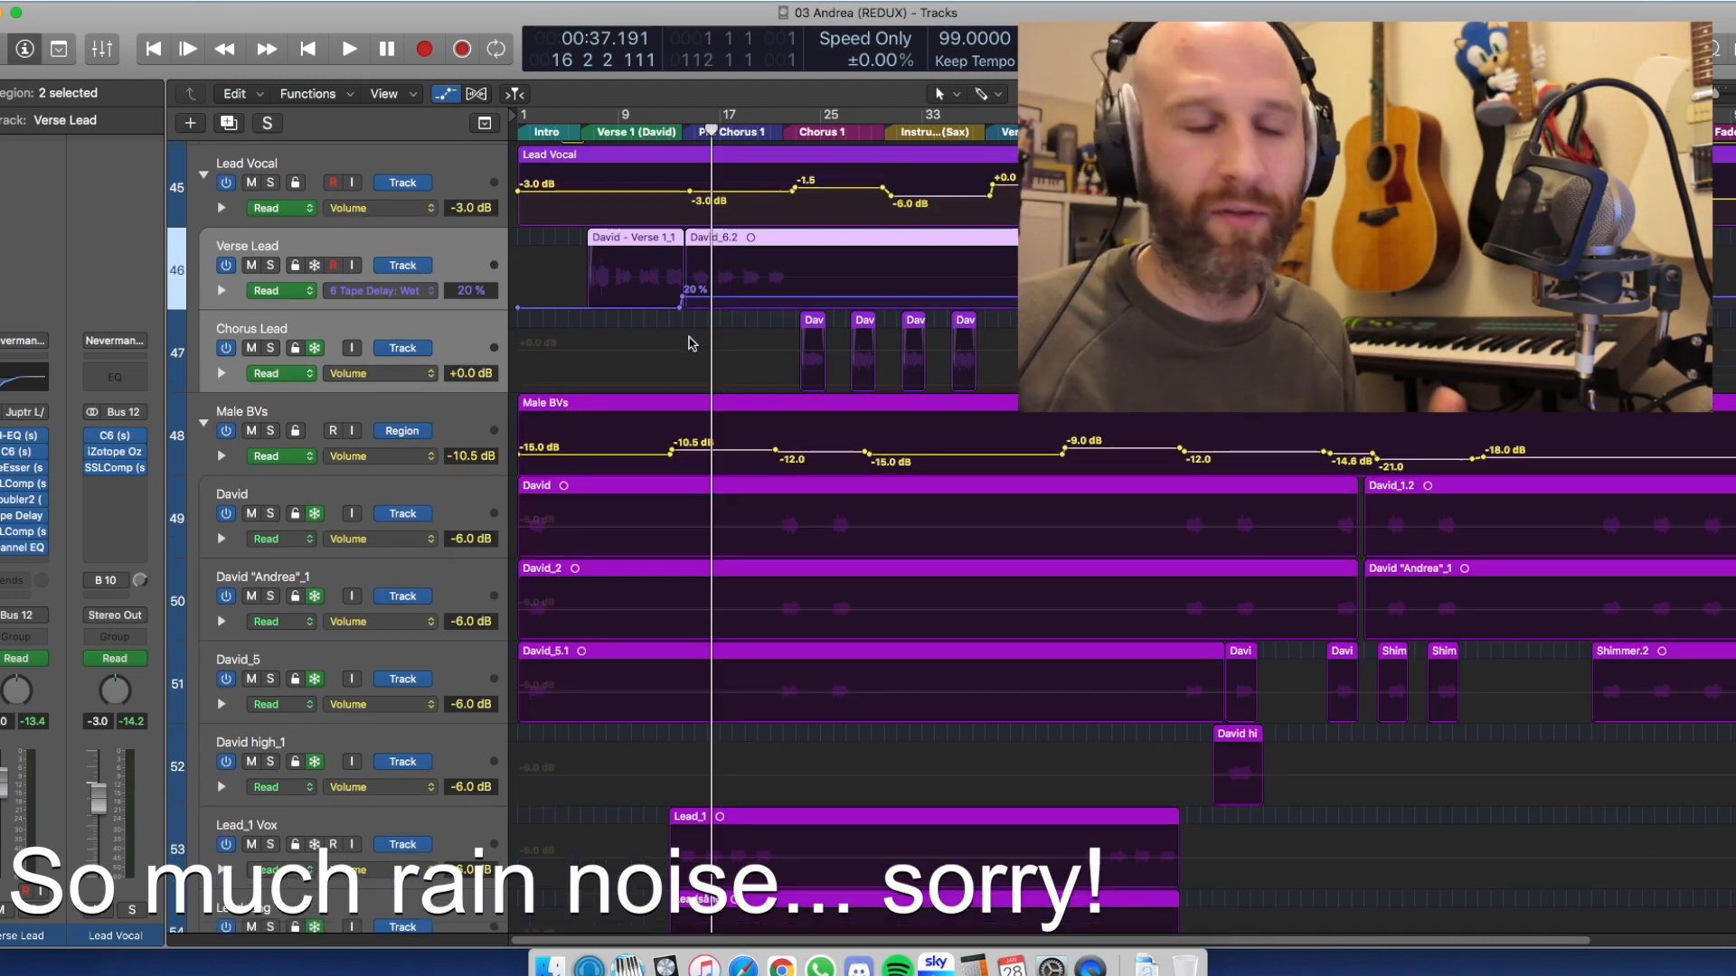
{"action": "key", "text": "a"}
{"action": "key", "text": "super+Right"}
{"action": "key", "text": "super+Right"}
{"action": "key", "text": "super+Right"}
{"action": "key", "text": "super+Right"}
{"action": "key", "text": "super+Right"}
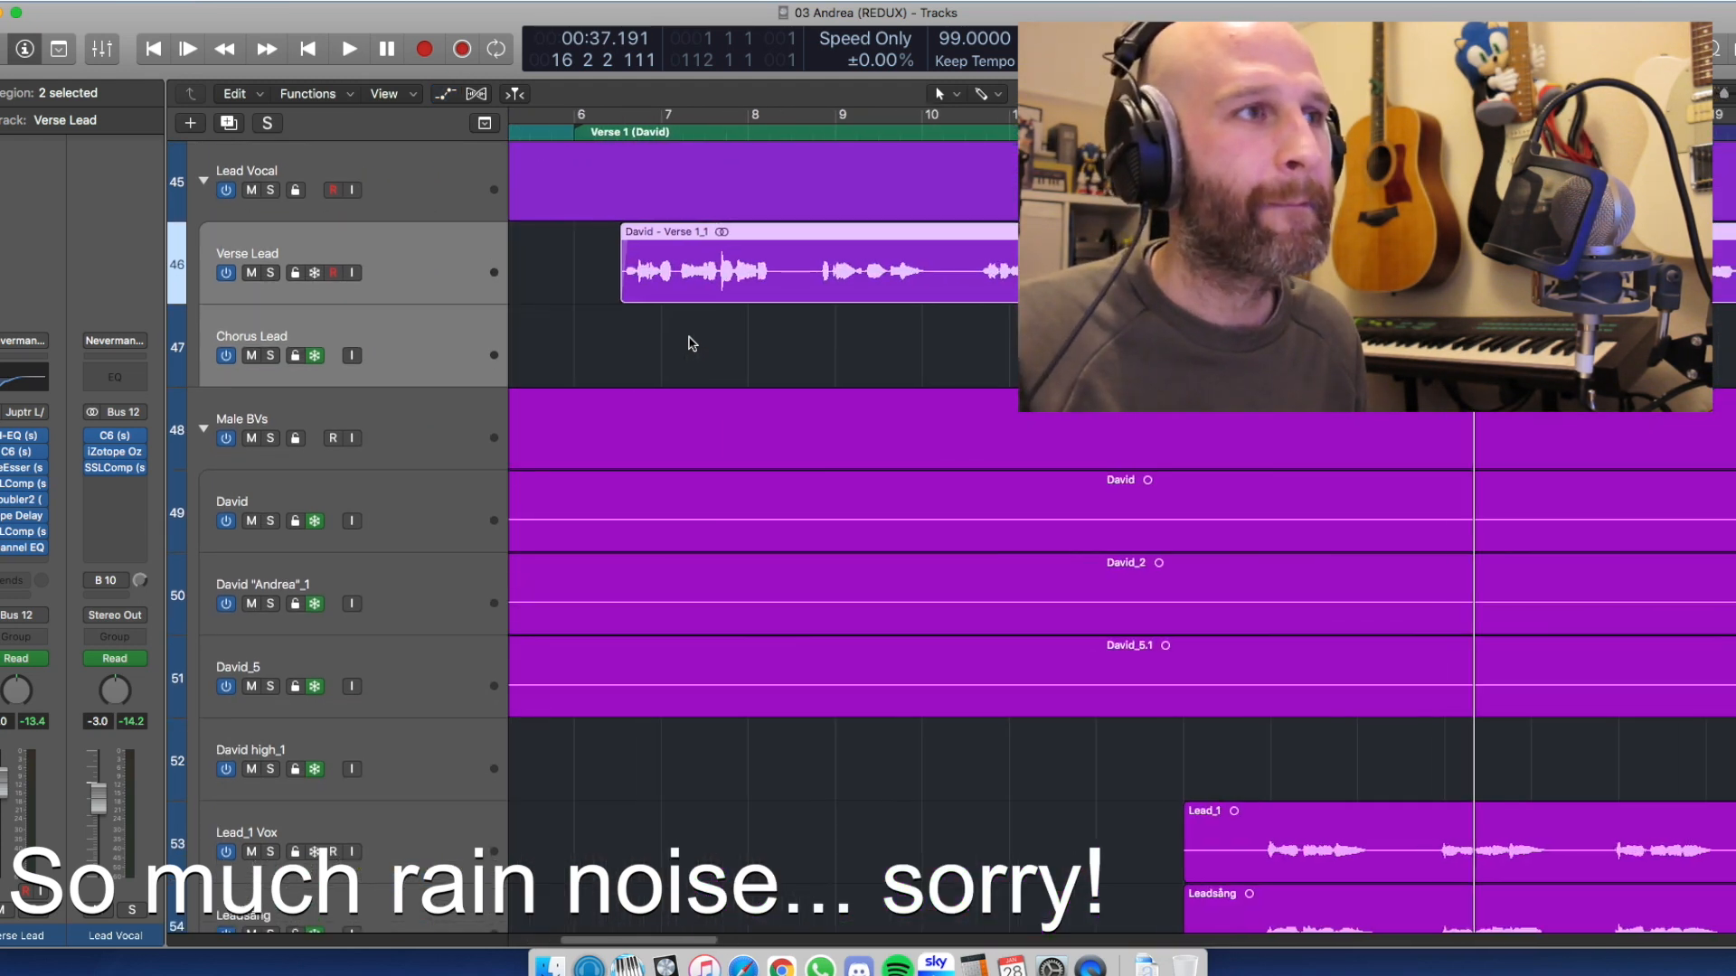
{"action": "scroll", "coordinate": [692, 343], "scroll_direction": "left", "scroll_amount": 3}
{"action": "scroll", "coordinate": [692, 344], "scroll_direction": "up", "scroll_amount": 2}
{"action": "key", "text": "super+Left"}
{"action": "key", "text": "super+Left"}
{"action": "key", "text": "super+Left"}
{"action": "key", "text": "super+Left"}
{"action": "key", "text": "super+Left"}
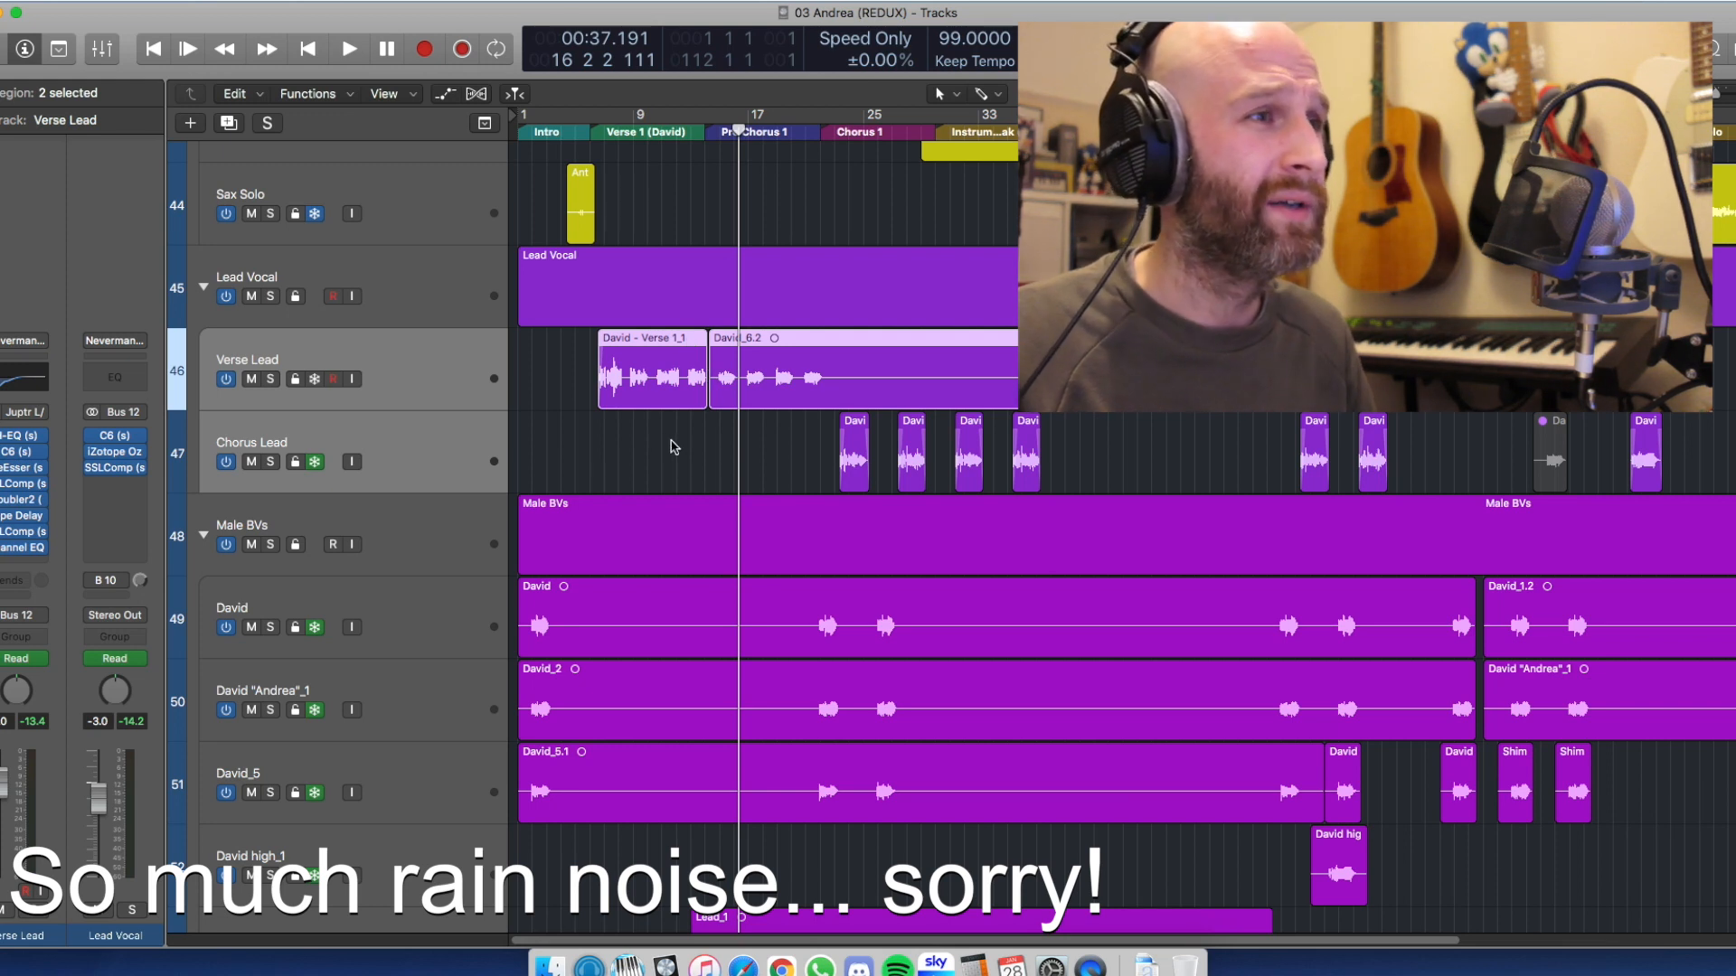
Select the Chorus Lead track and play Chorus 1 from bar 23 to the end of bar 24 to hear the chorus vocal
{"action": "left_click", "coordinate": [488, 291]}
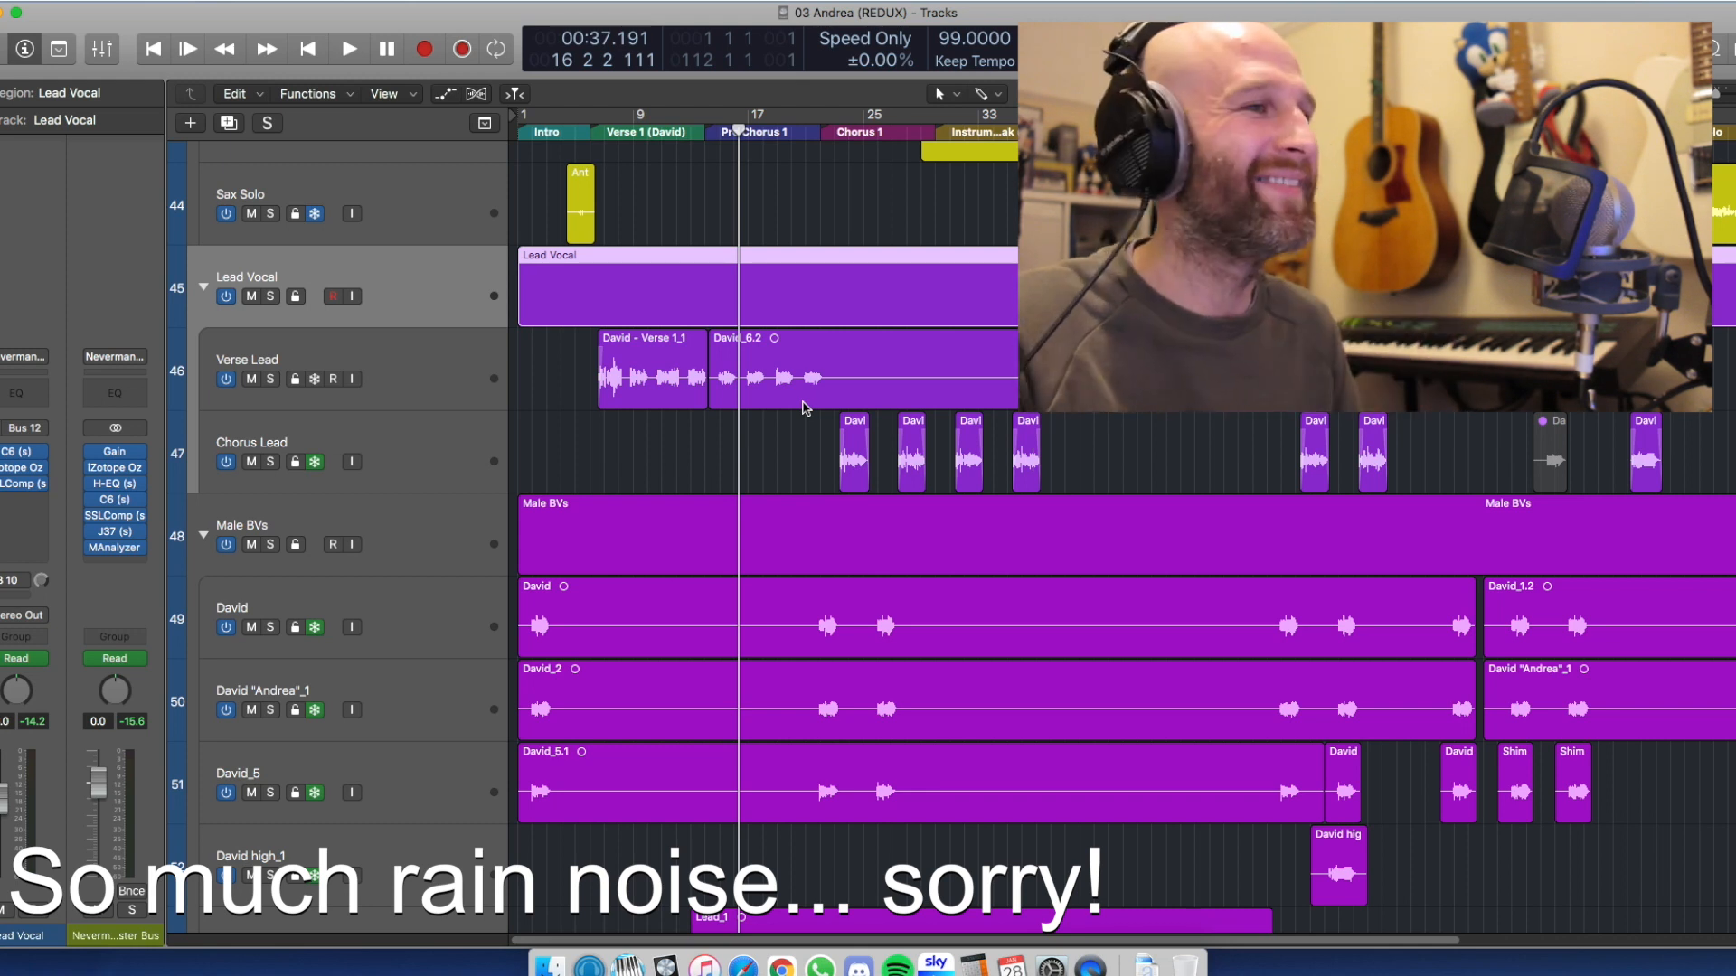
{"action": "scroll", "coordinate": [816, 406], "scroll_direction": "down", "scroll_amount": 3}
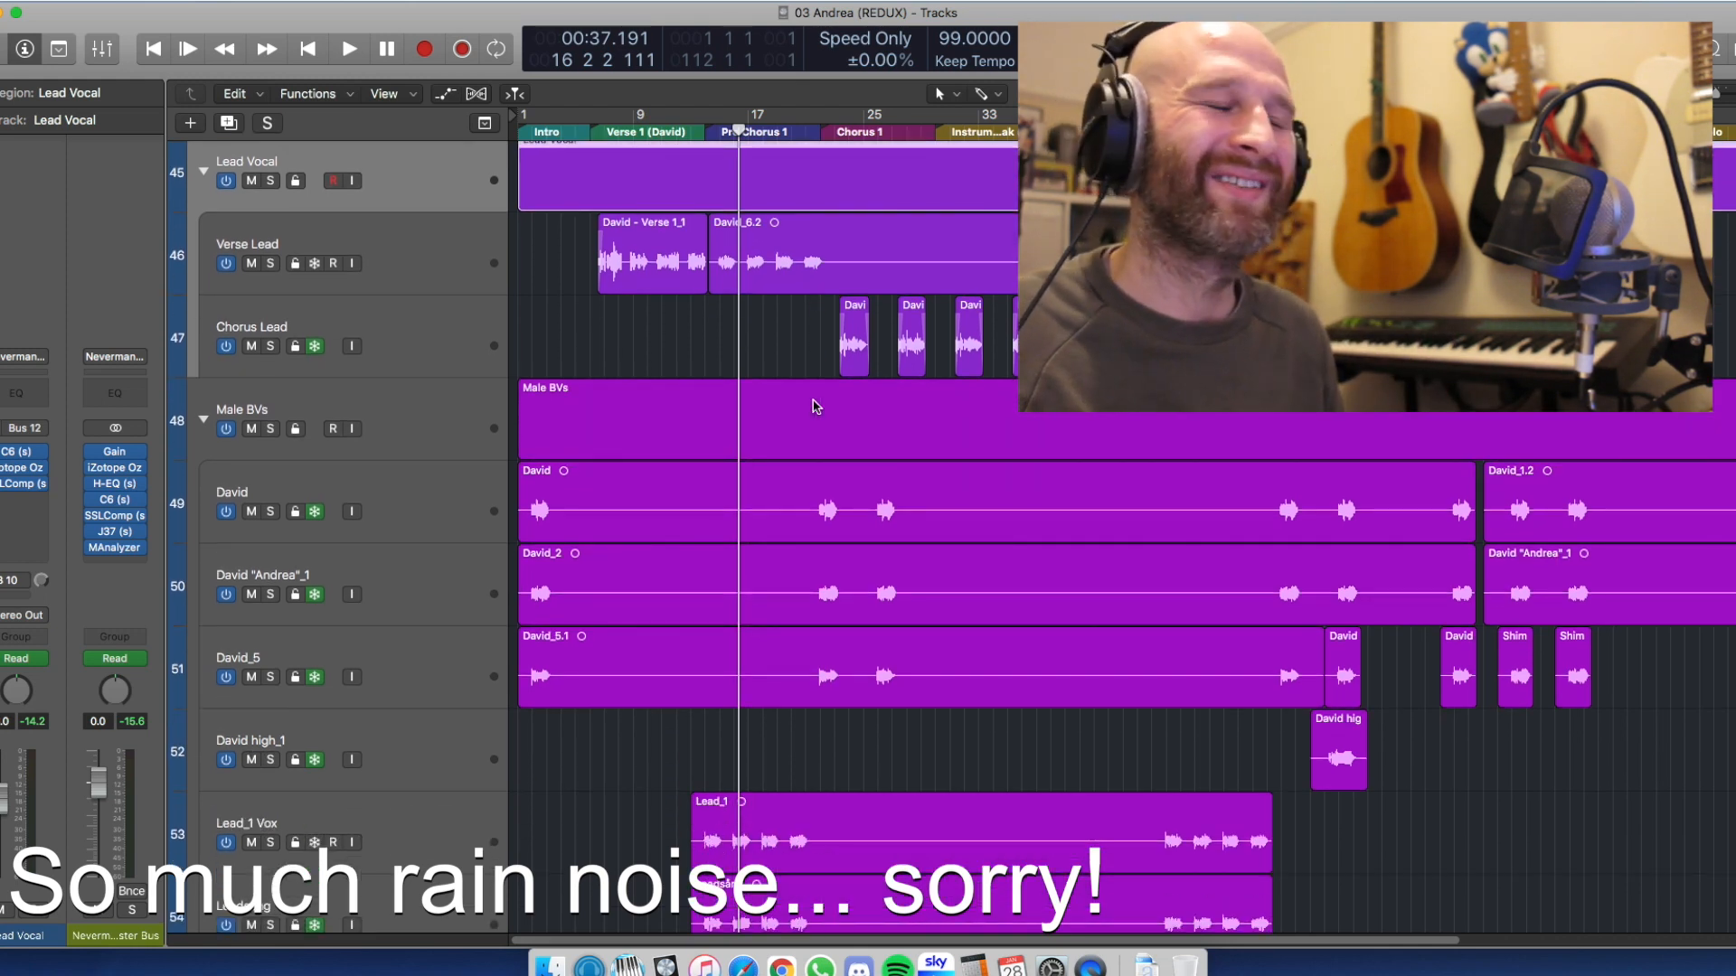
{"action": "left_click", "coordinate": [821, 132]}
{"action": "scroll", "coordinate": [877, 346], "scroll_direction": "up", "scroll_amount": 3}
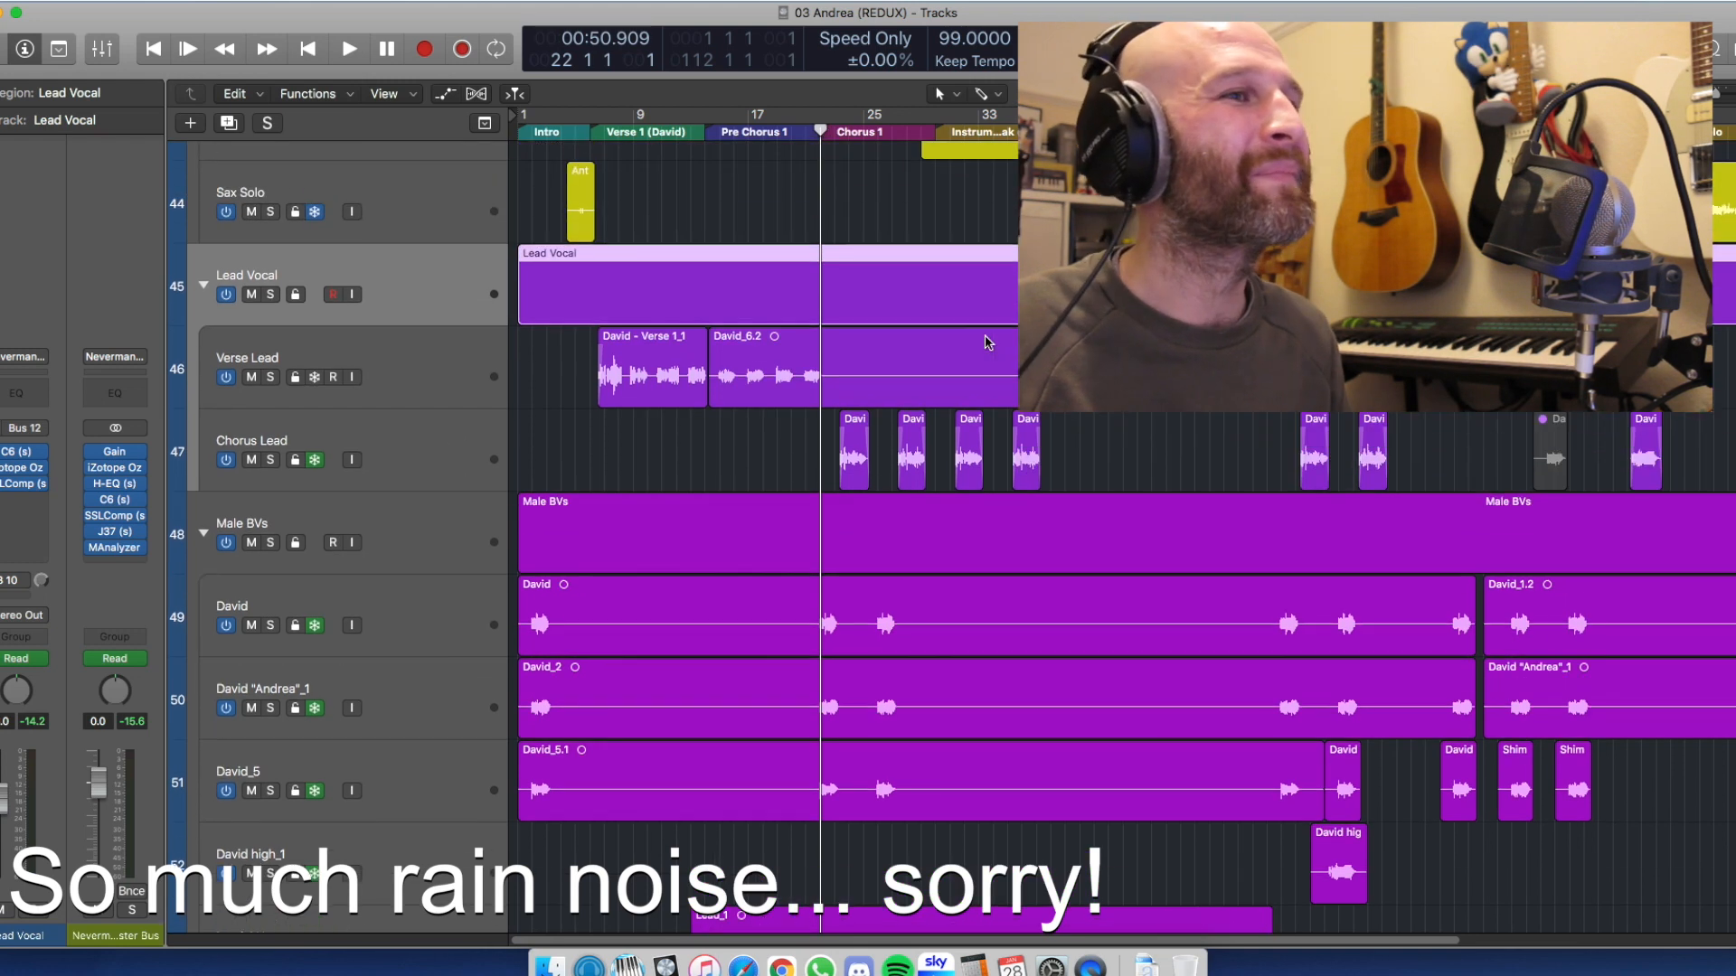
{"action": "left_click", "coordinate": [502, 448]}
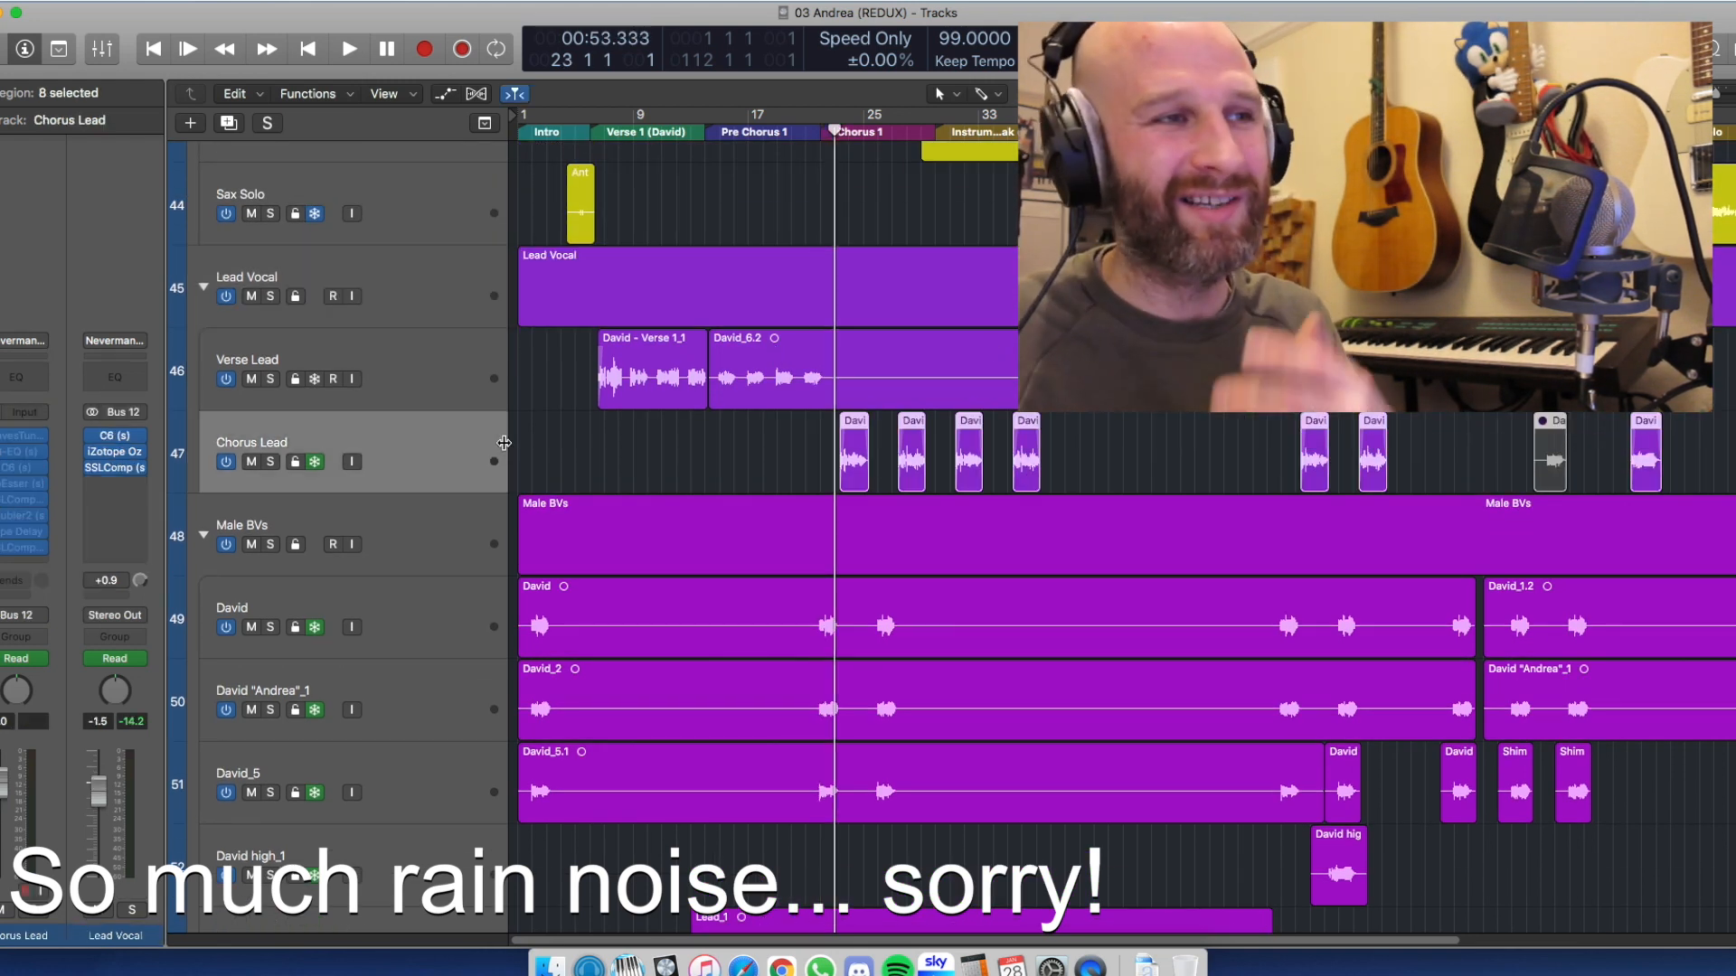
{"action": "key", "text": "space"}
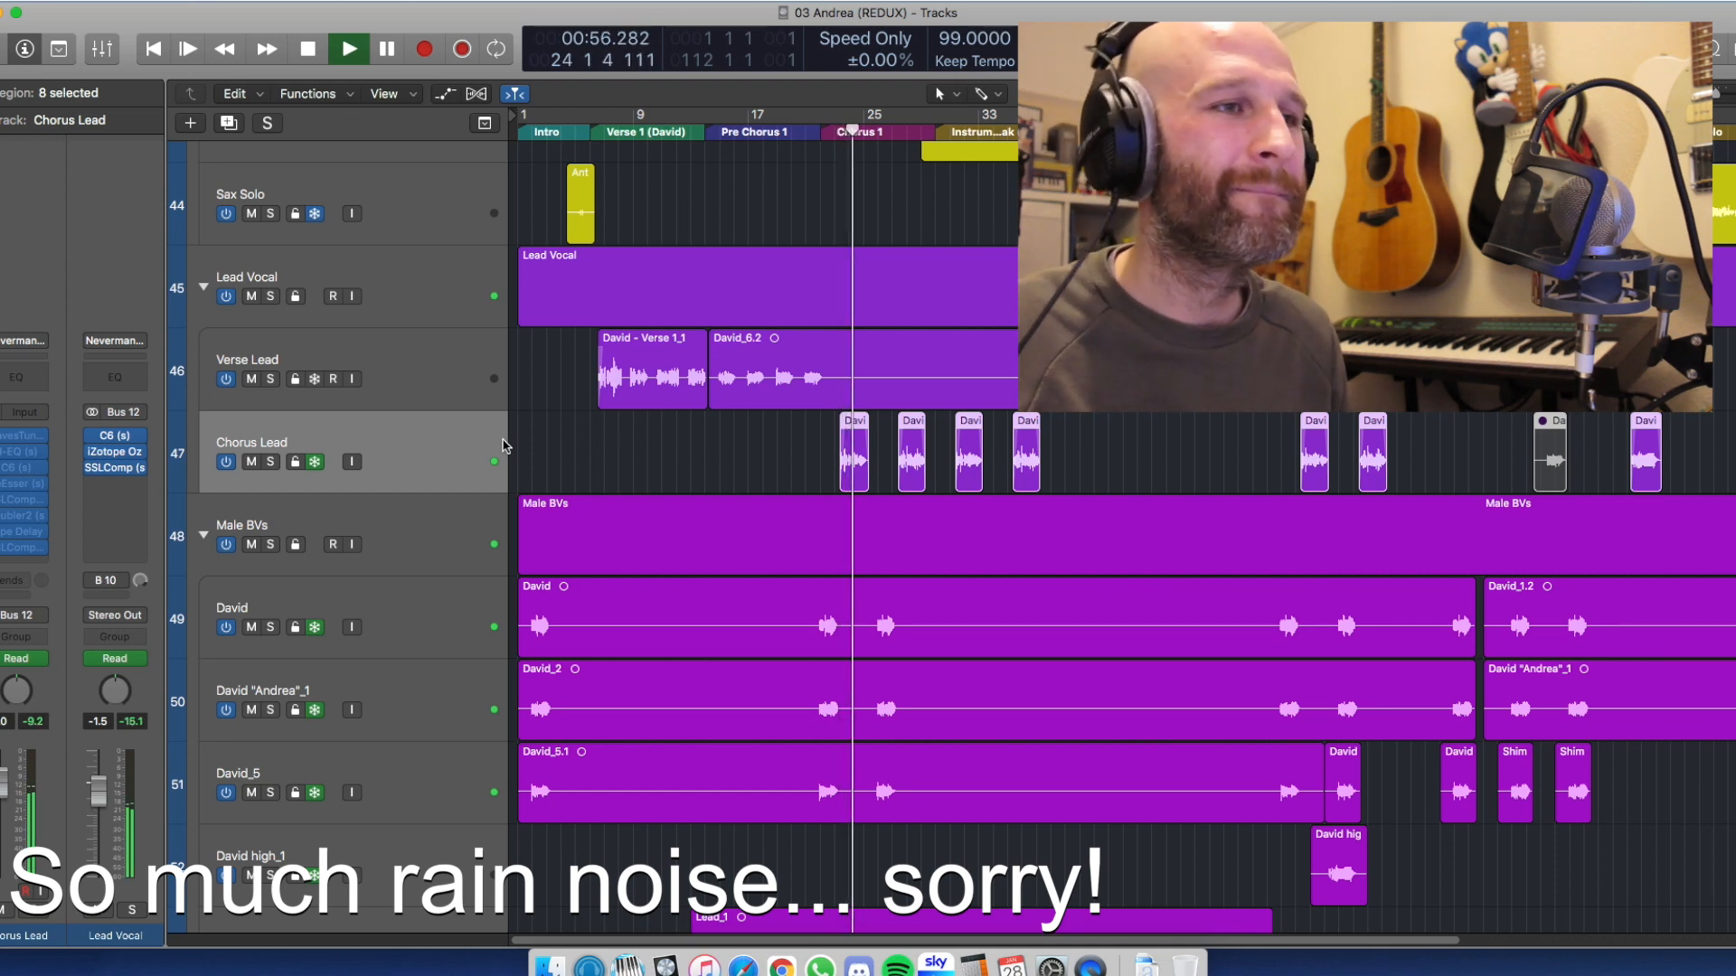
{"action": "key", "text": "space"}
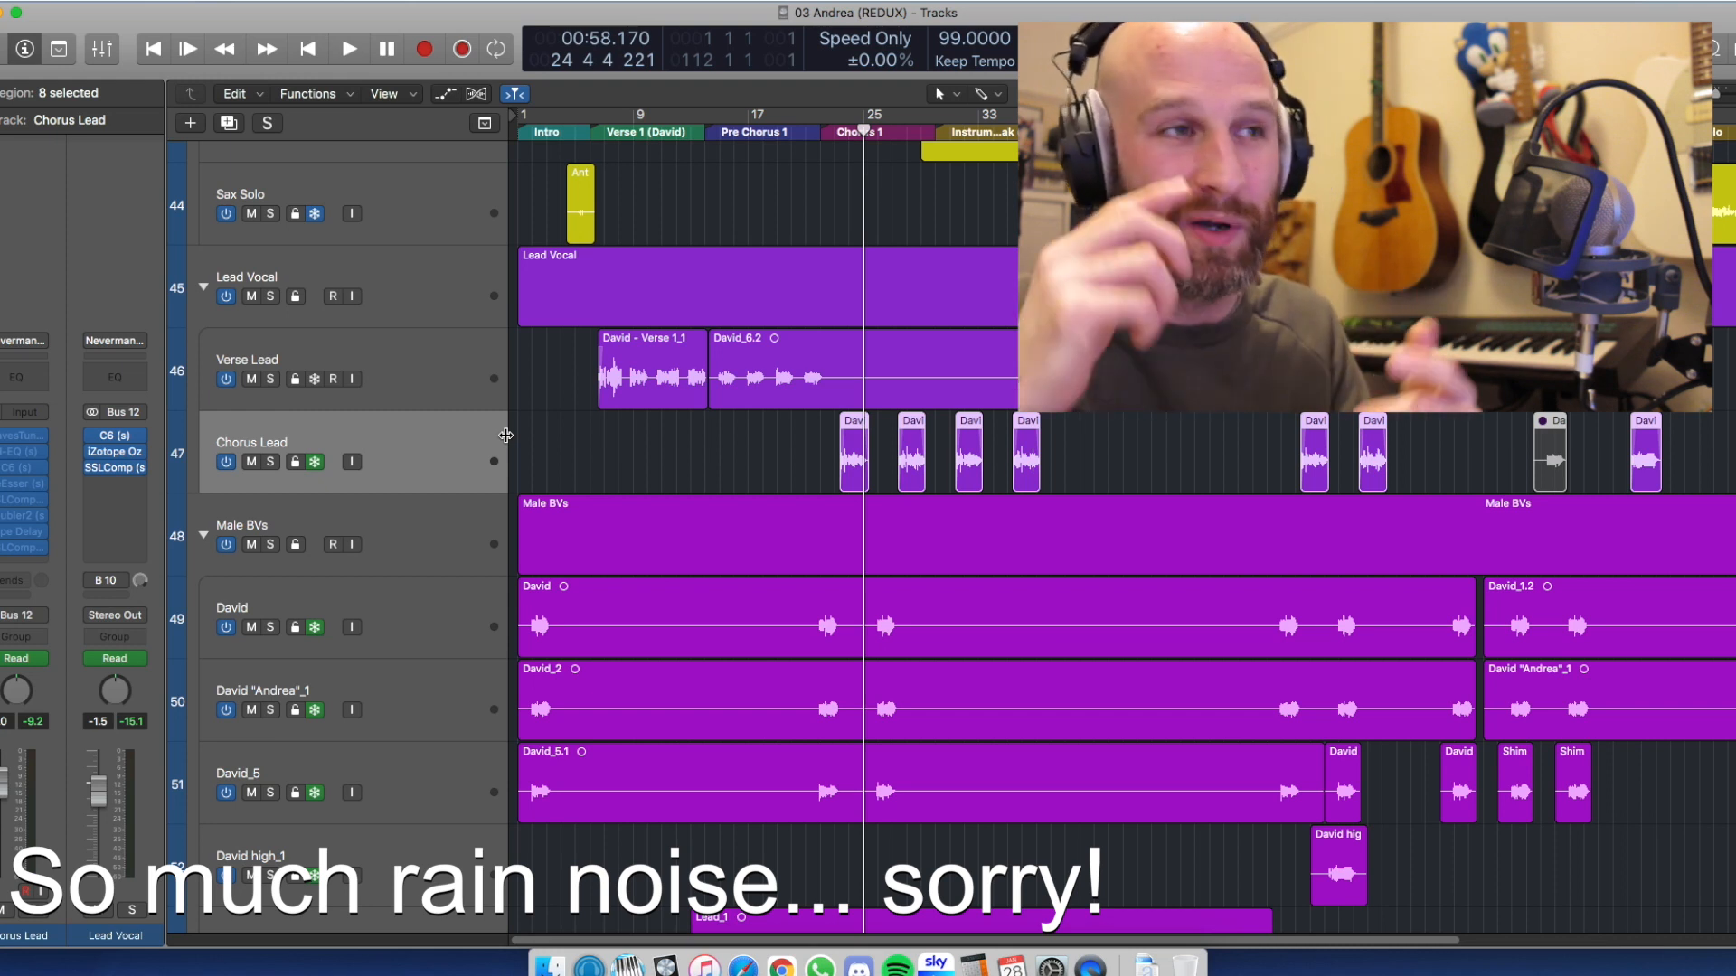
Show the track automation and display the Lead Vocal's Send 1 to Large Mitch Style Reverb curve
{"action": "left_click", "coordinate": [425, 278]}
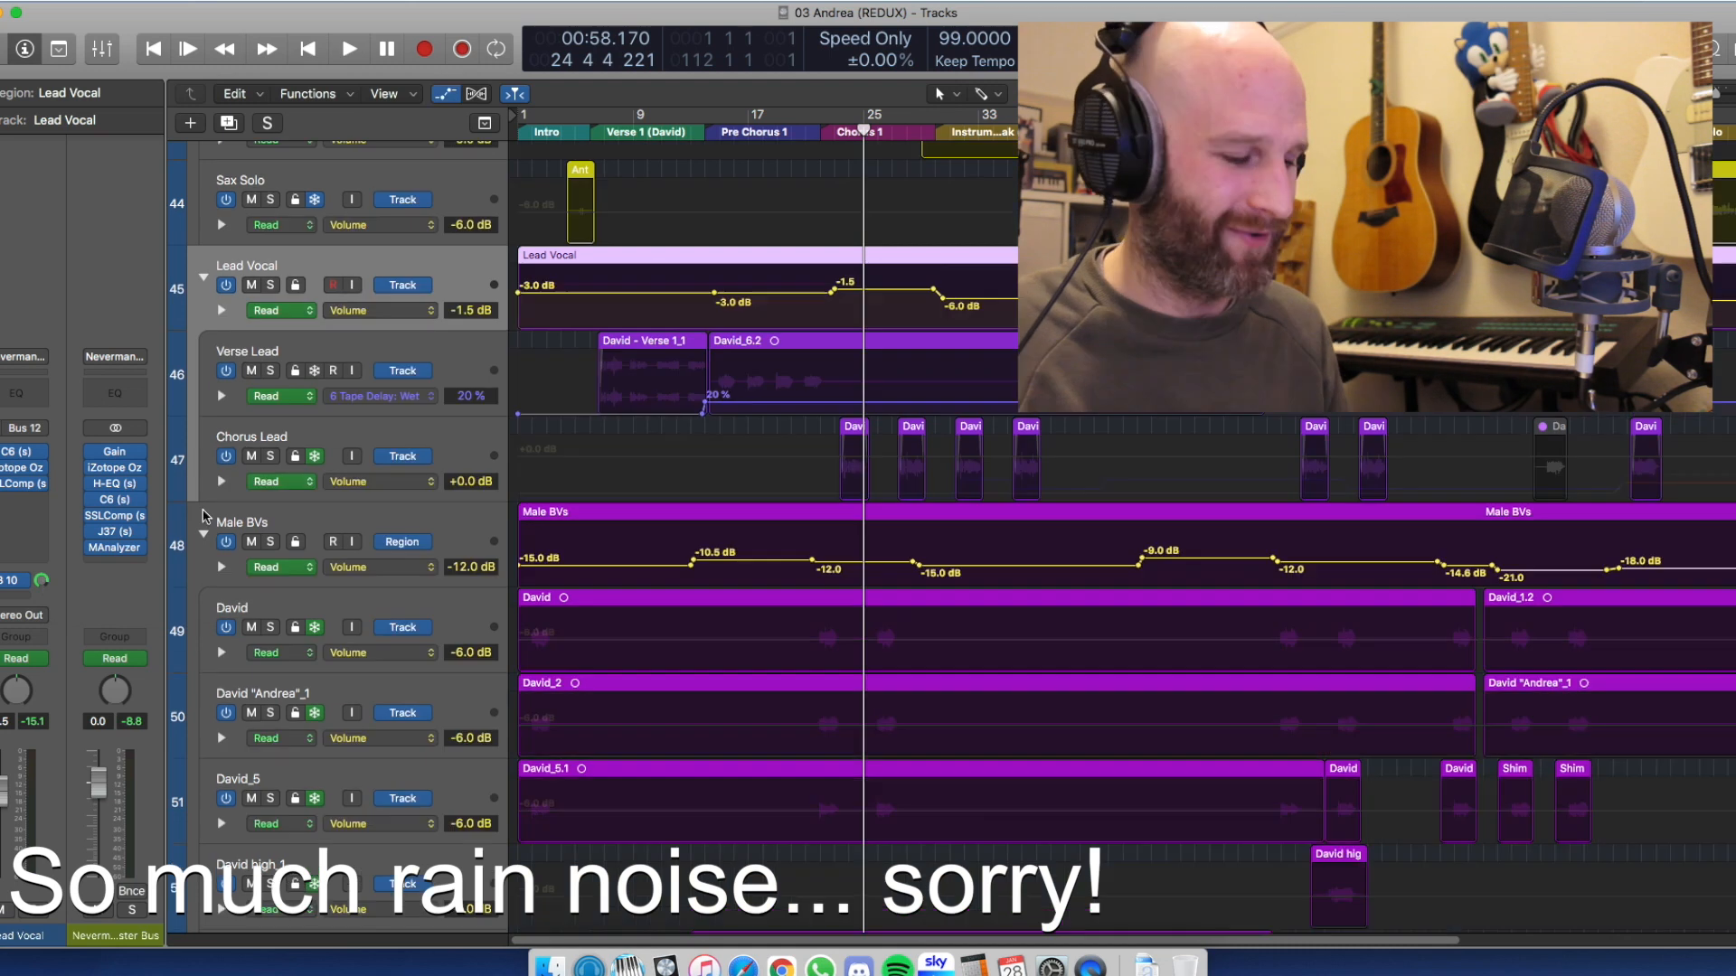
{"action": "left_click", "coordinate": [373, 310]}
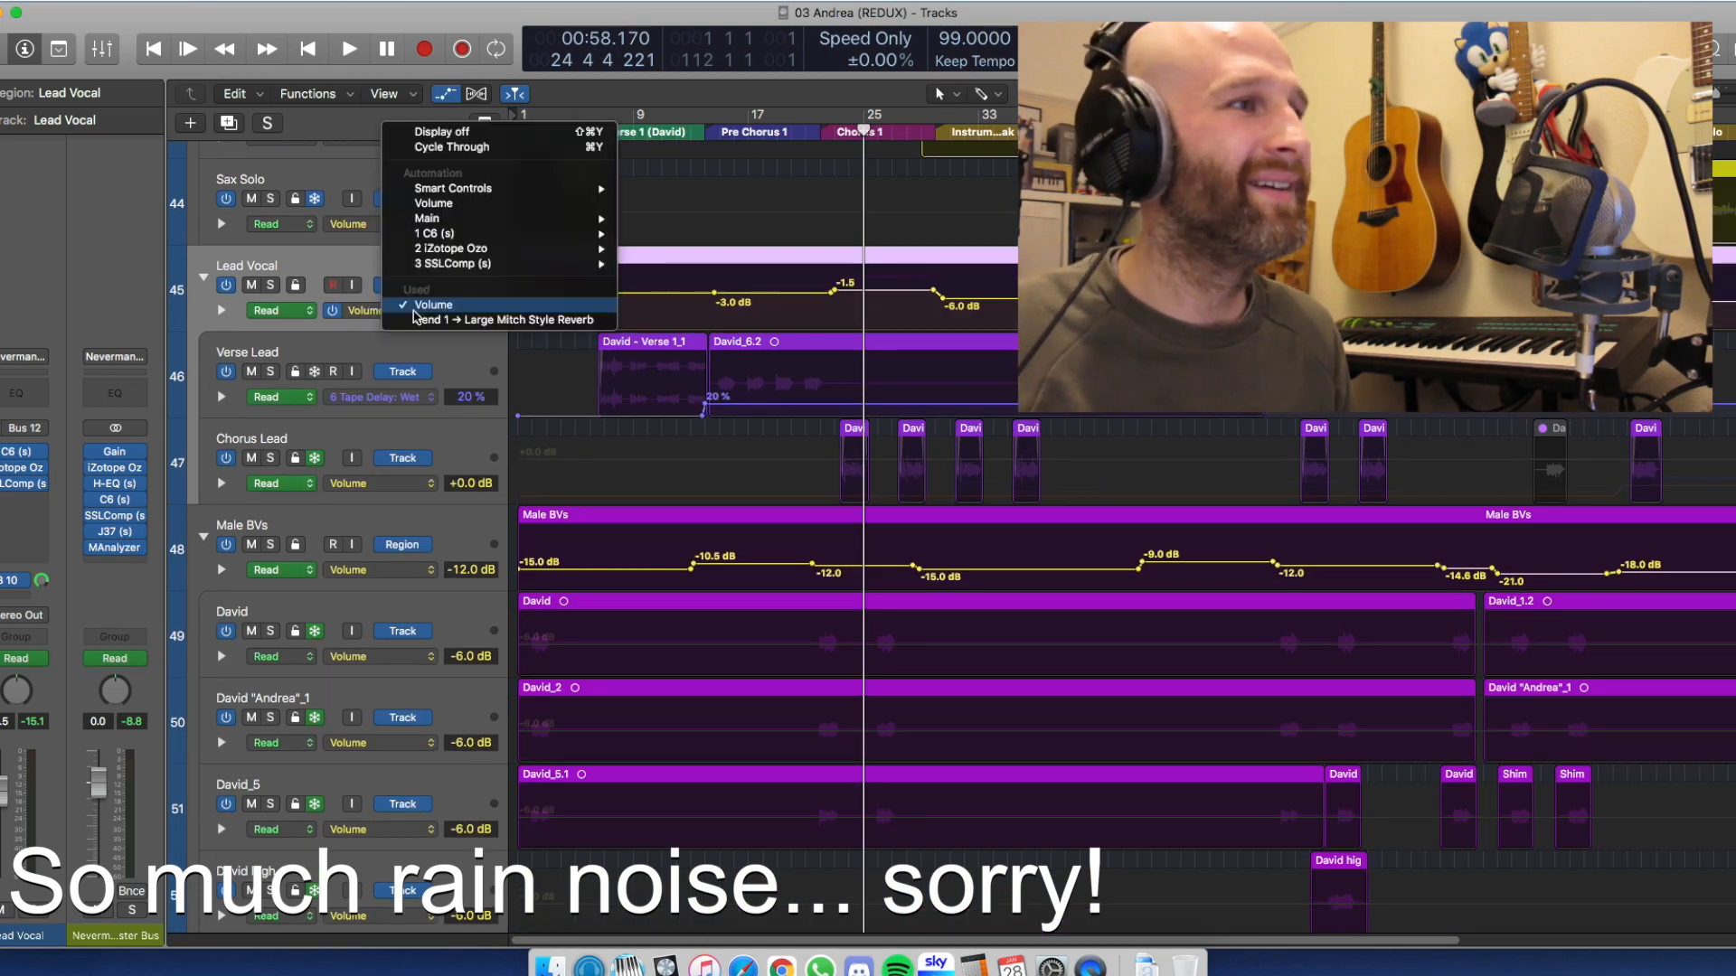
{"action": "left_click", "coordinate": [415, 321]}
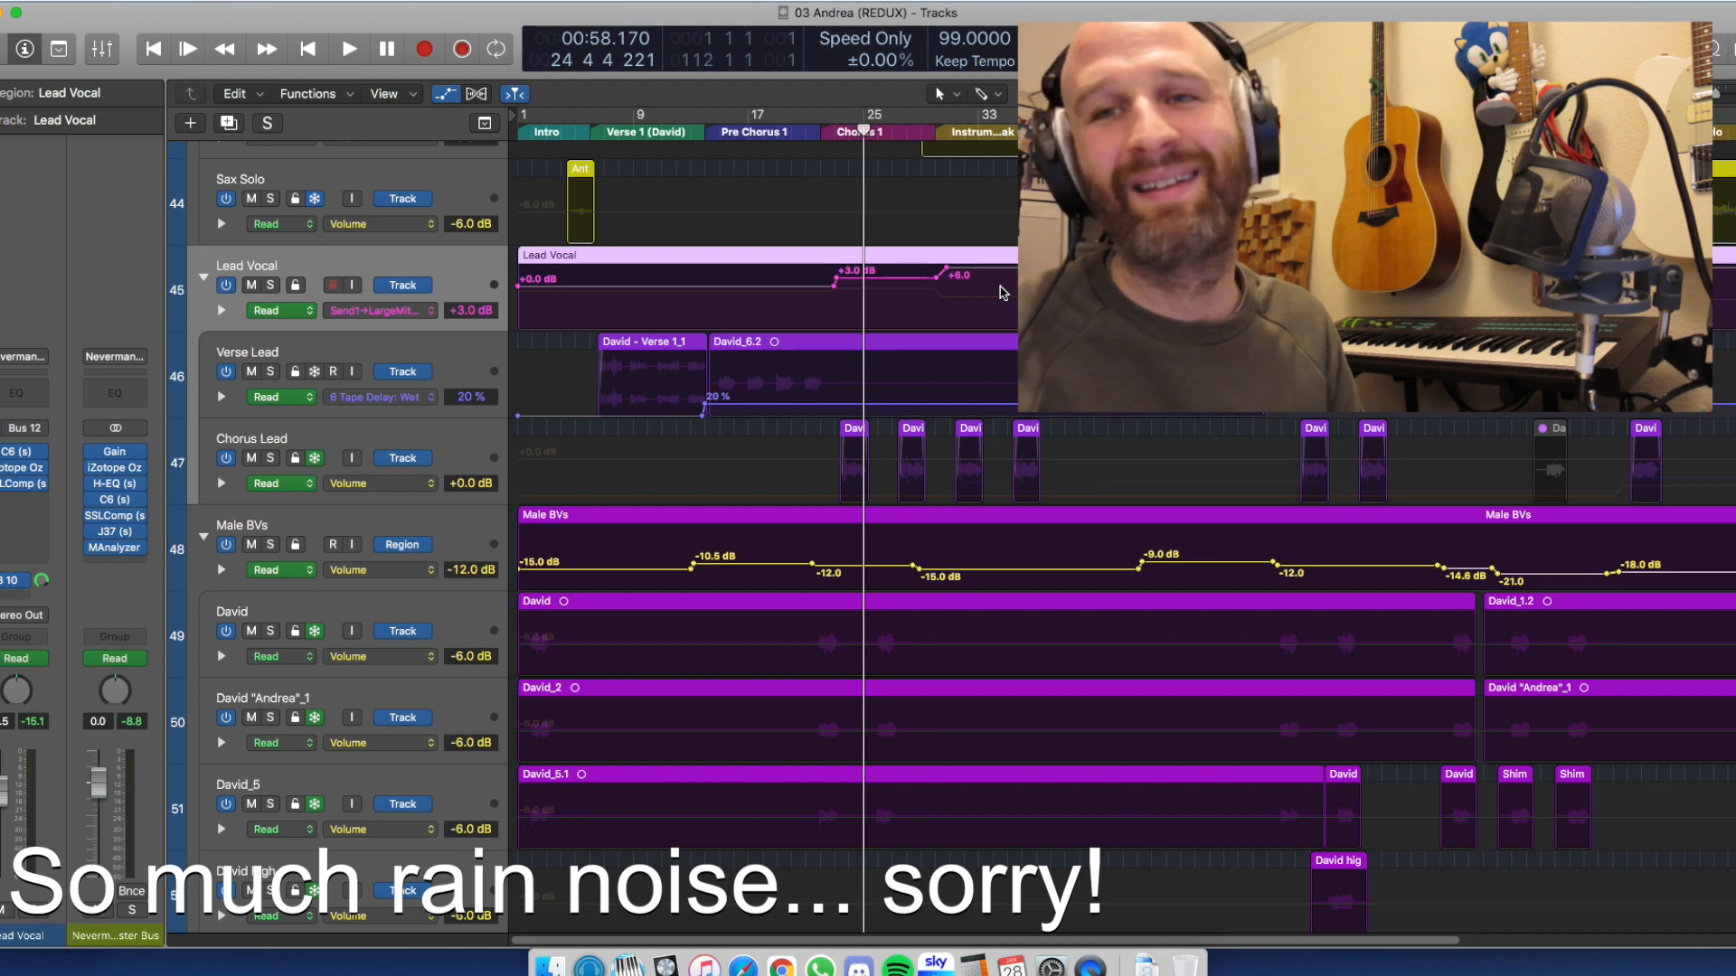
Play from bar 30 at the end of Chorus 1 and solo the Lead Vocal to hear its automated reverb send
{"action": "left_click", "coordinate": [934, 132]}
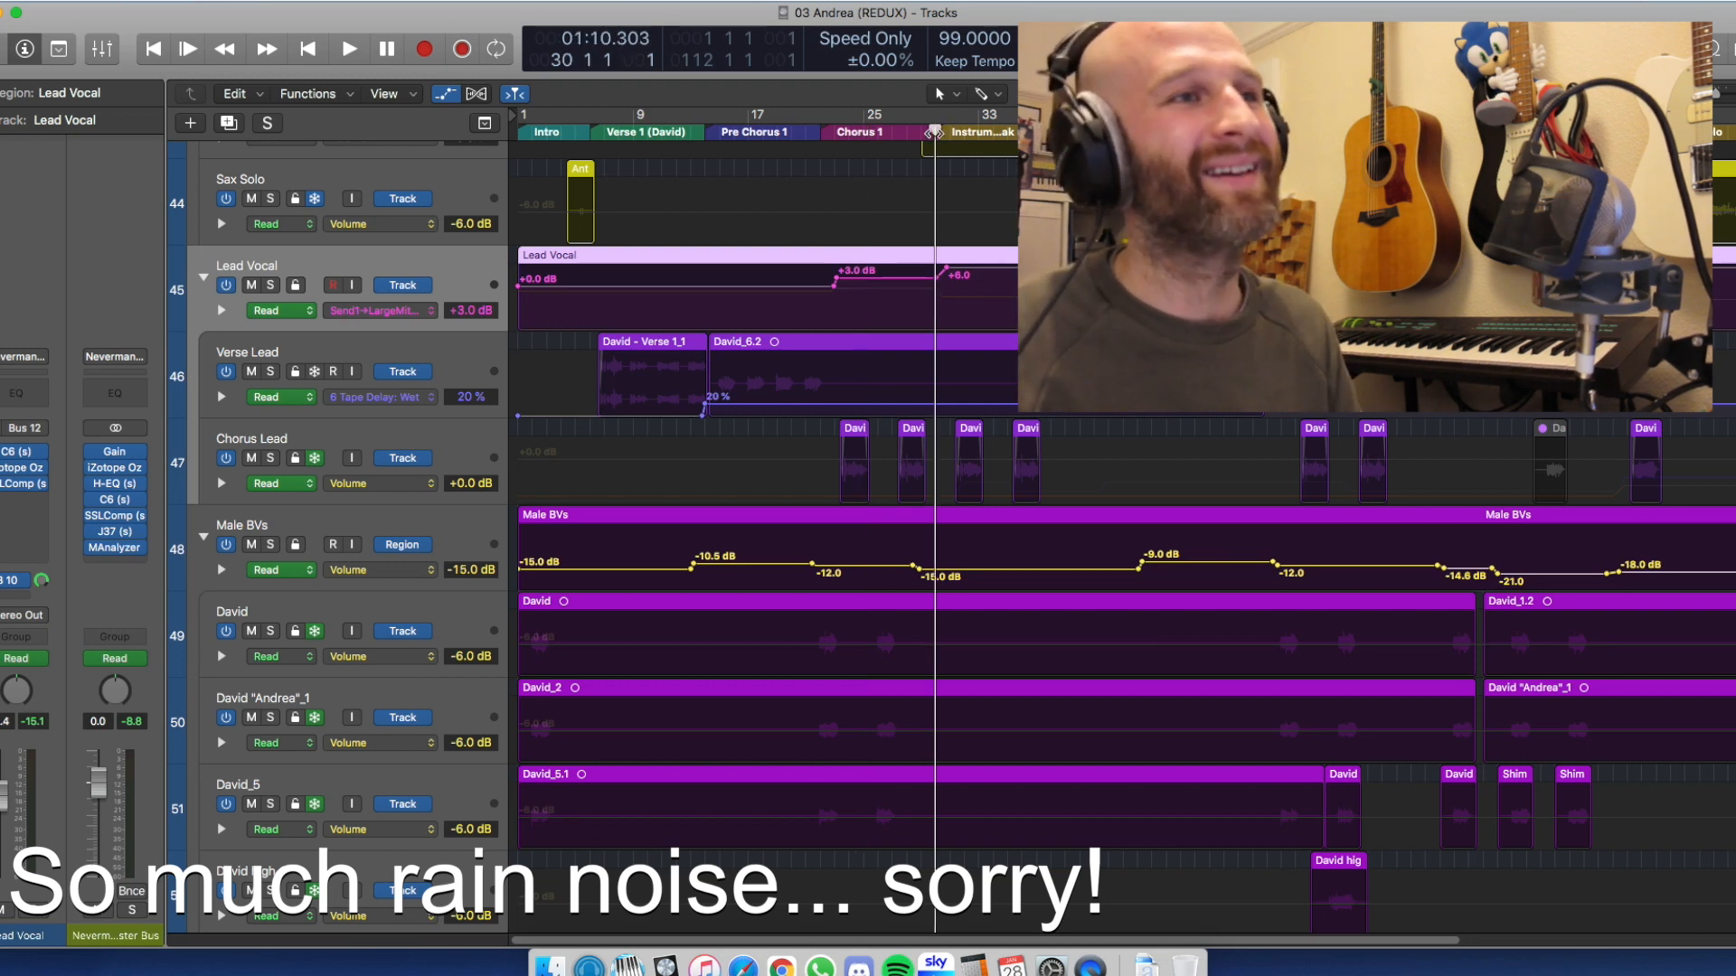
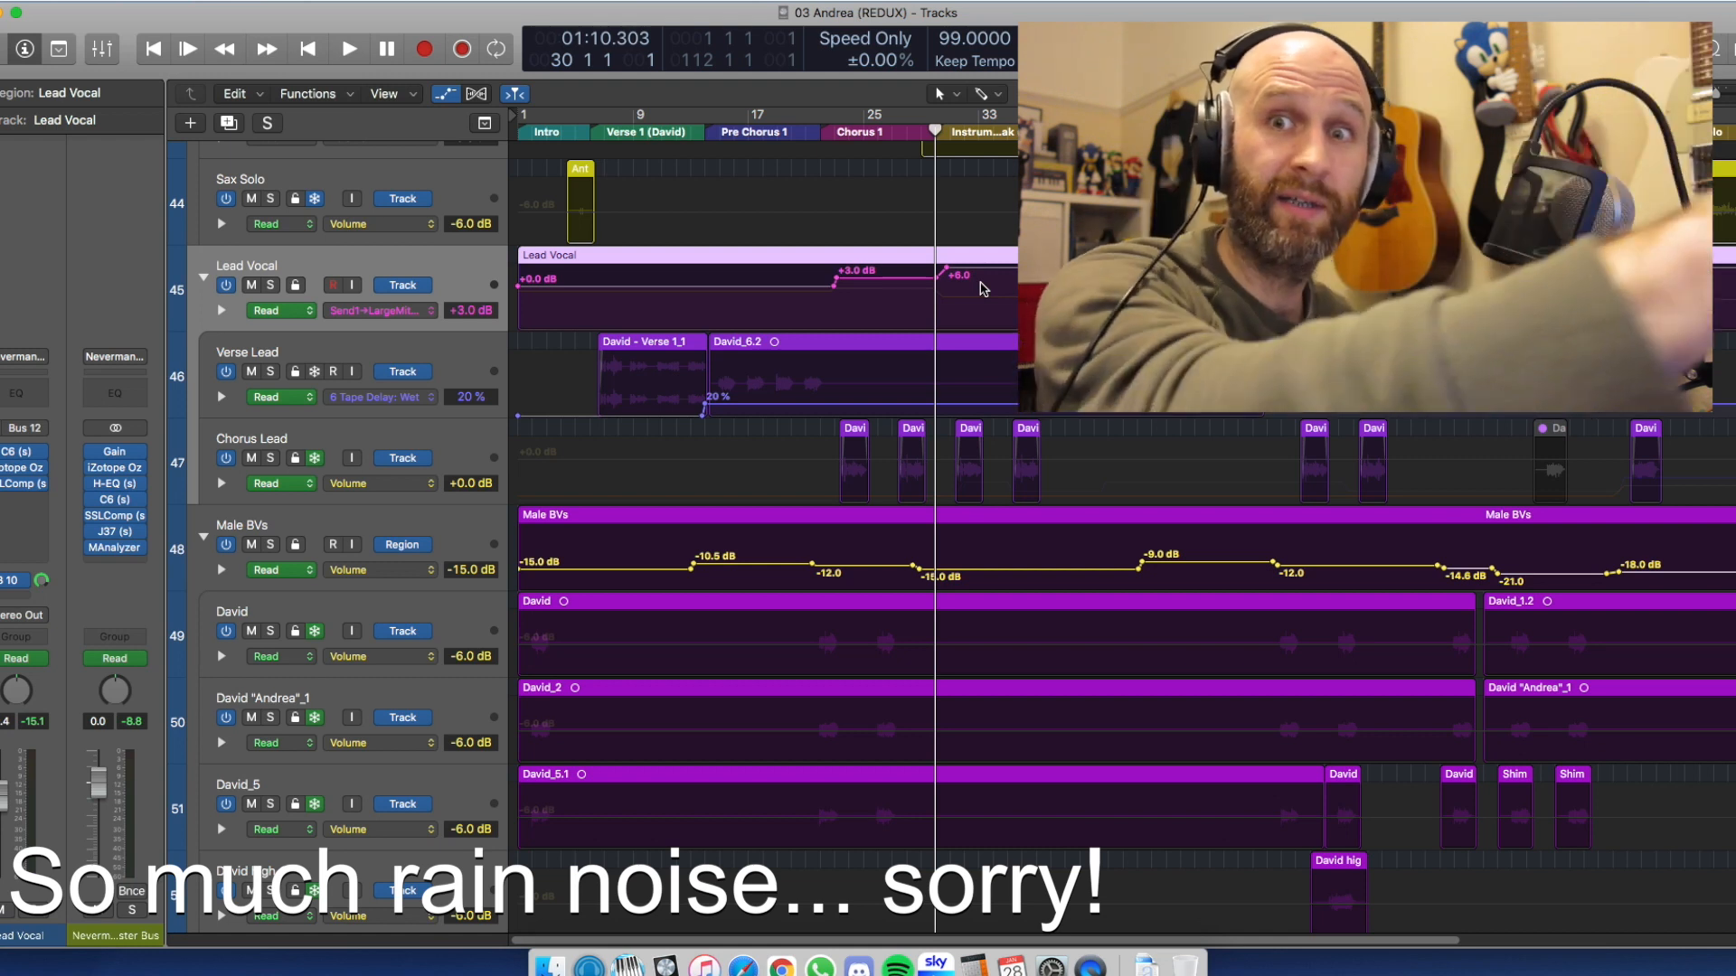
{"action": "key", "text": "space"}
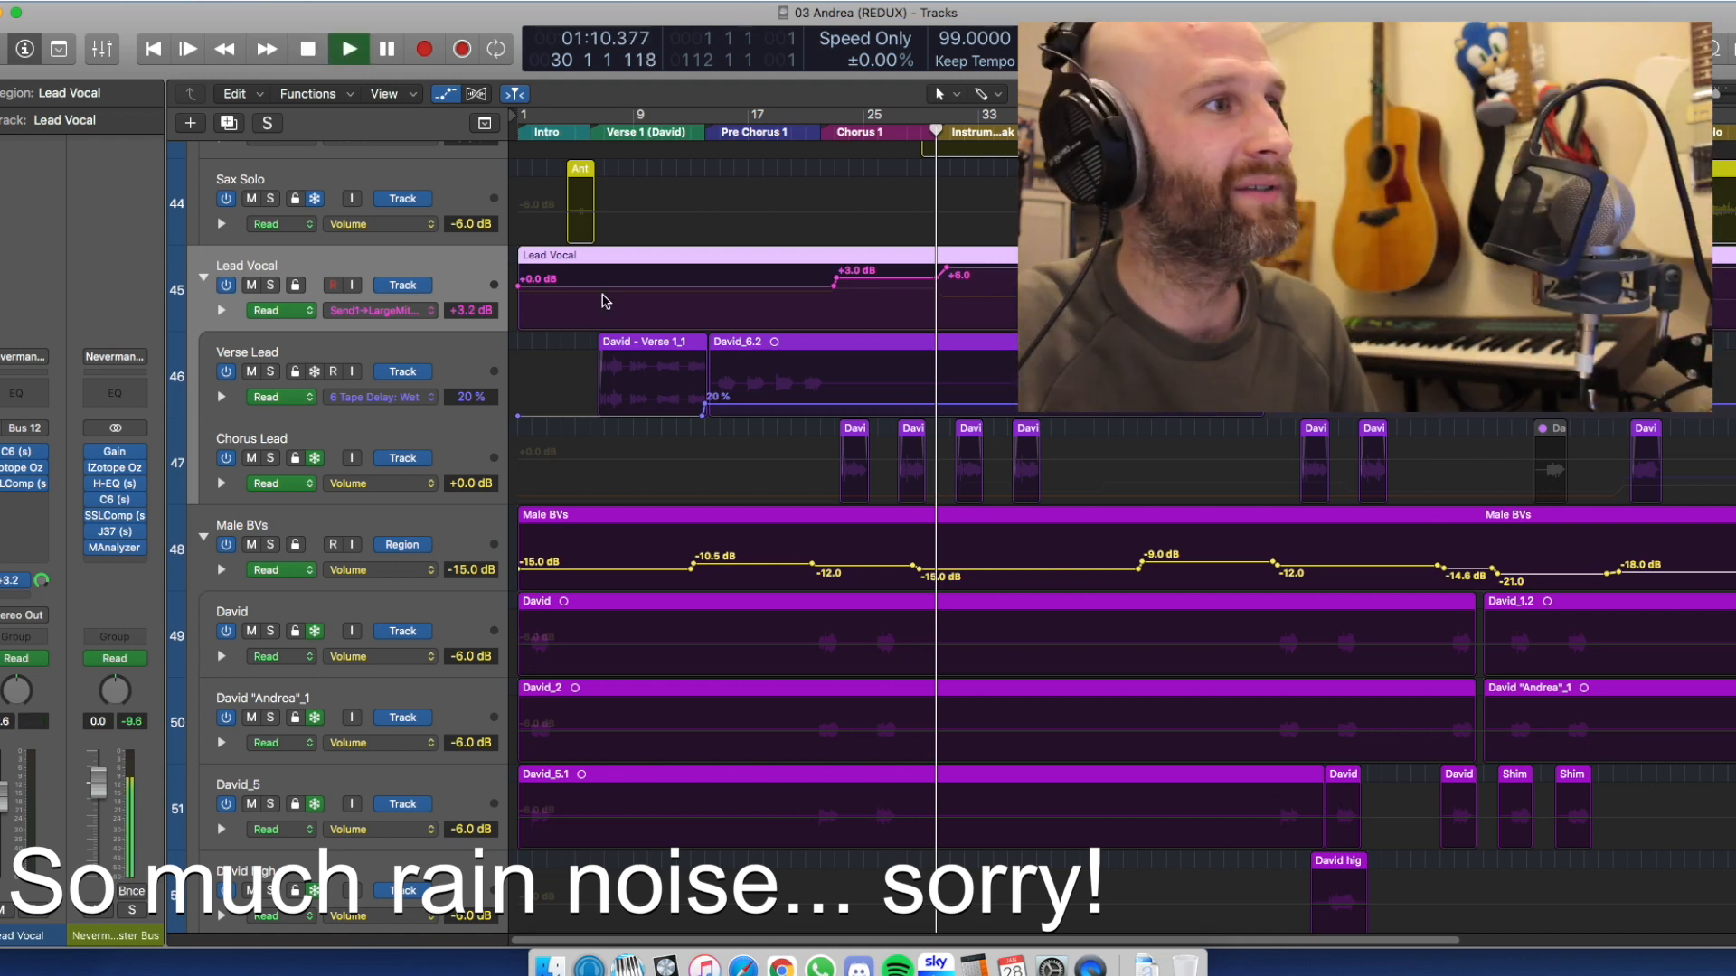
{"action": "left_click", "coordinate": [272, 285]}
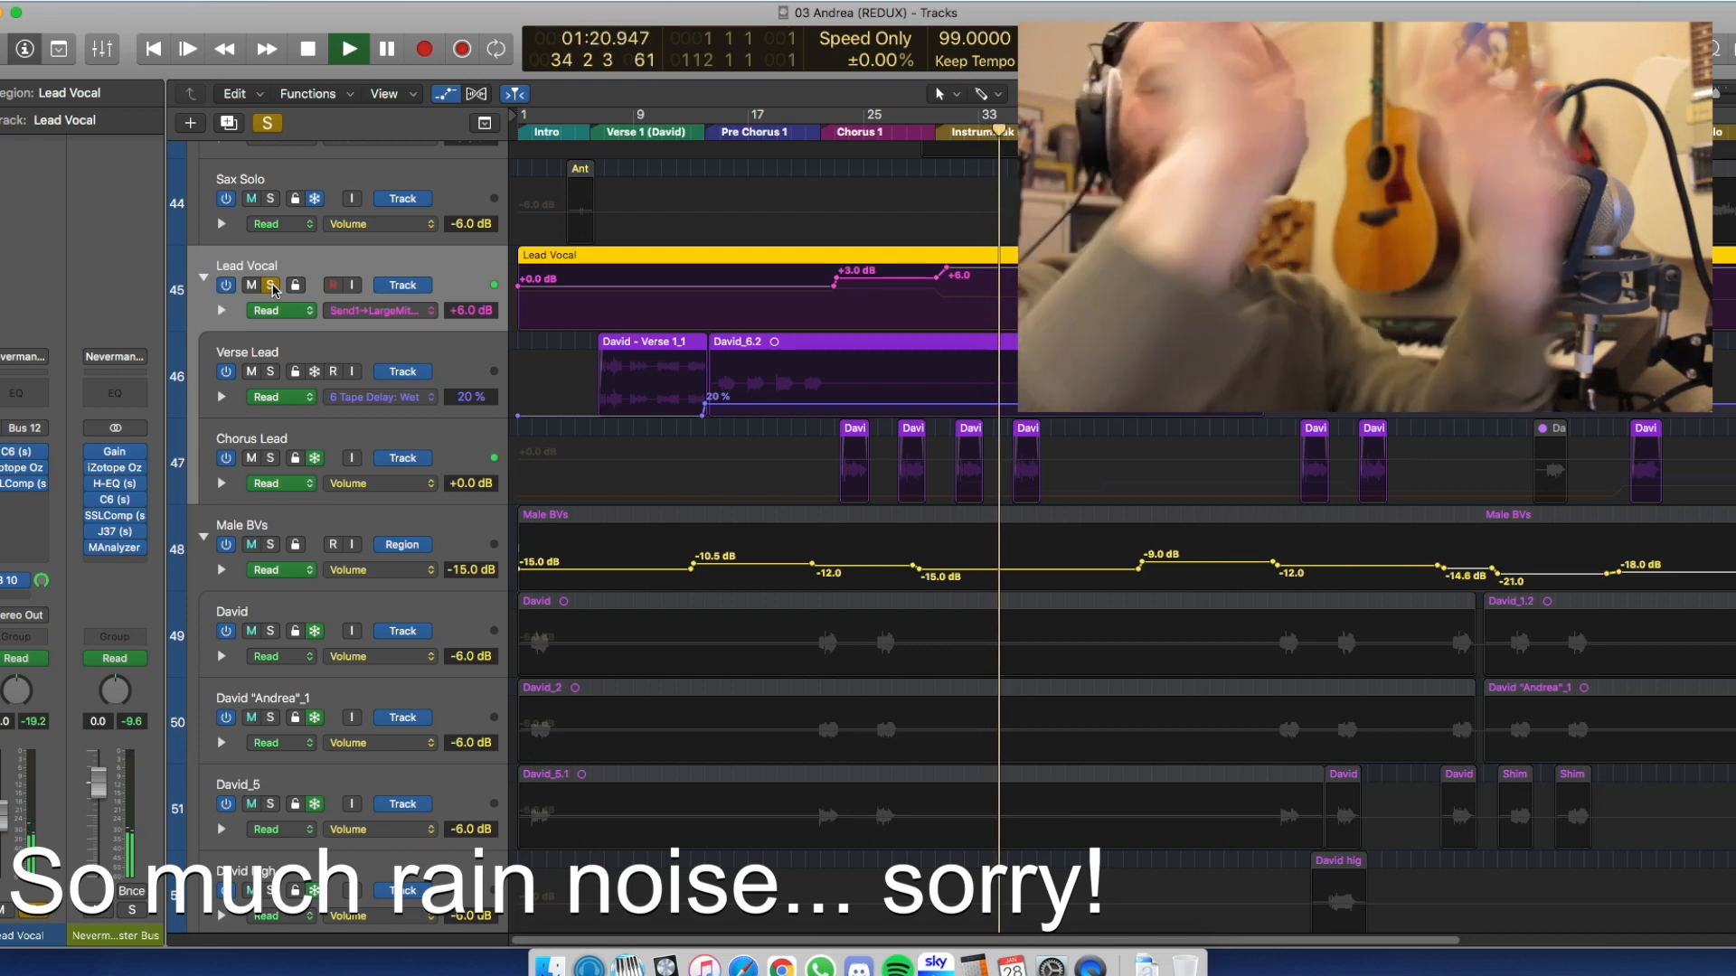
Turn off the Lead Vocal's solo, stop playback and bring the Male BVs track into view
{"action": "left_click", "coordinate": [271, 286]}
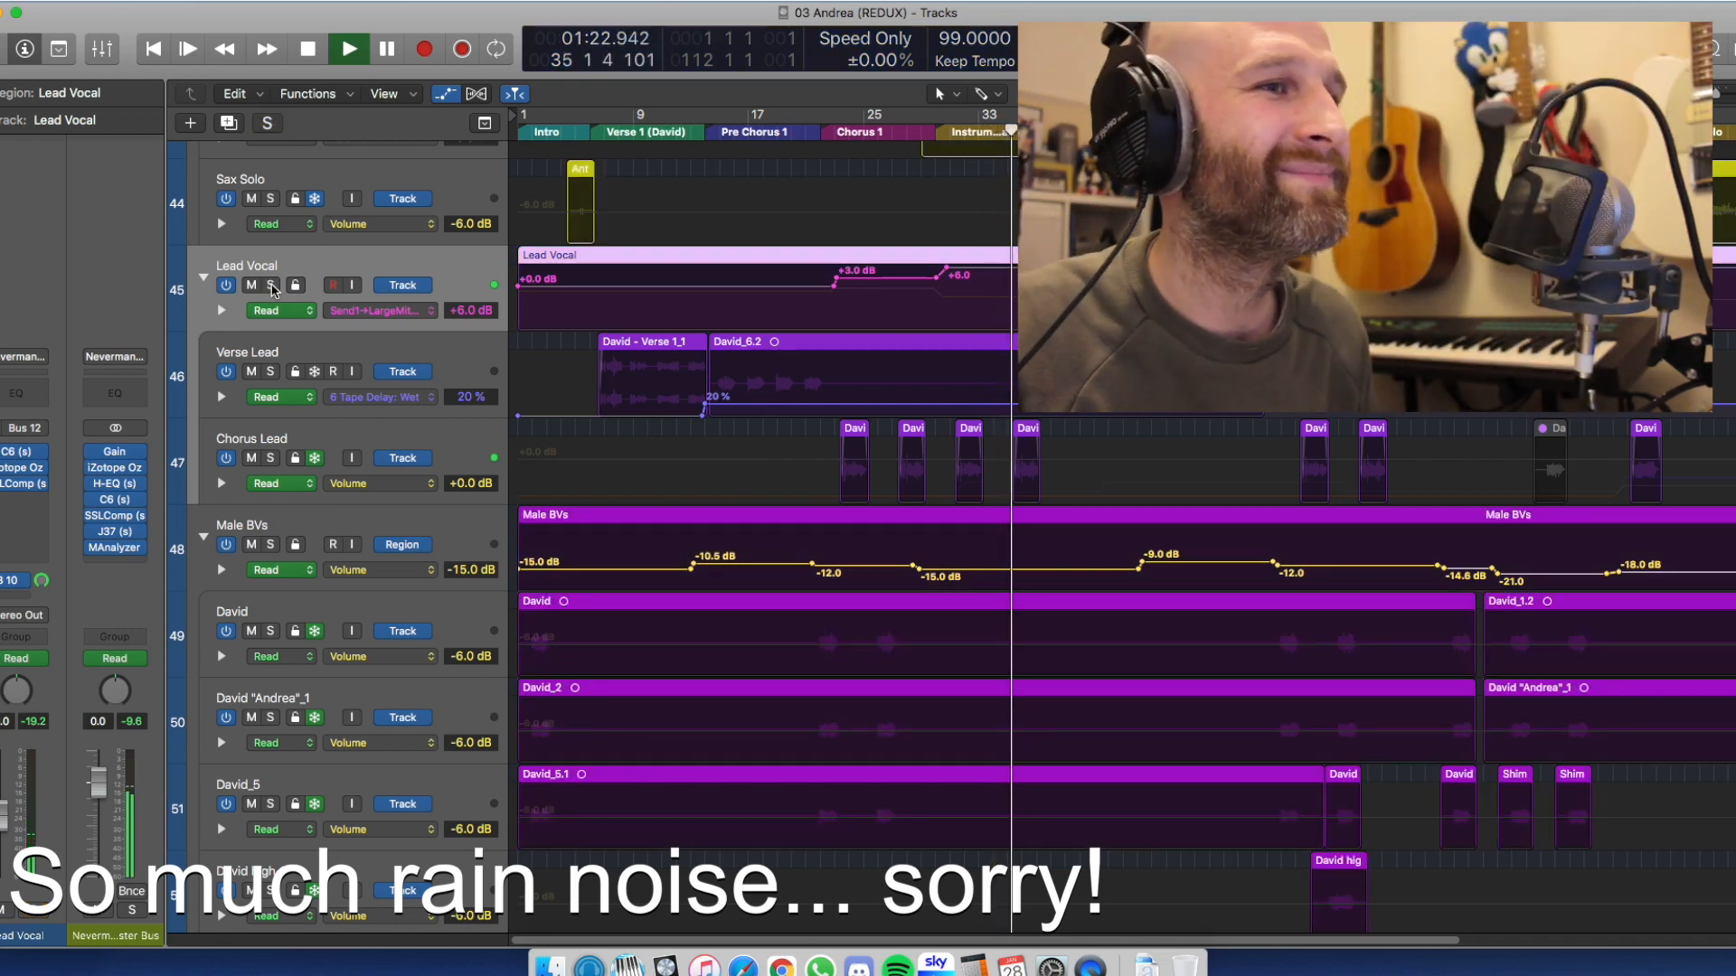
{"action": "key", "text": "space"}
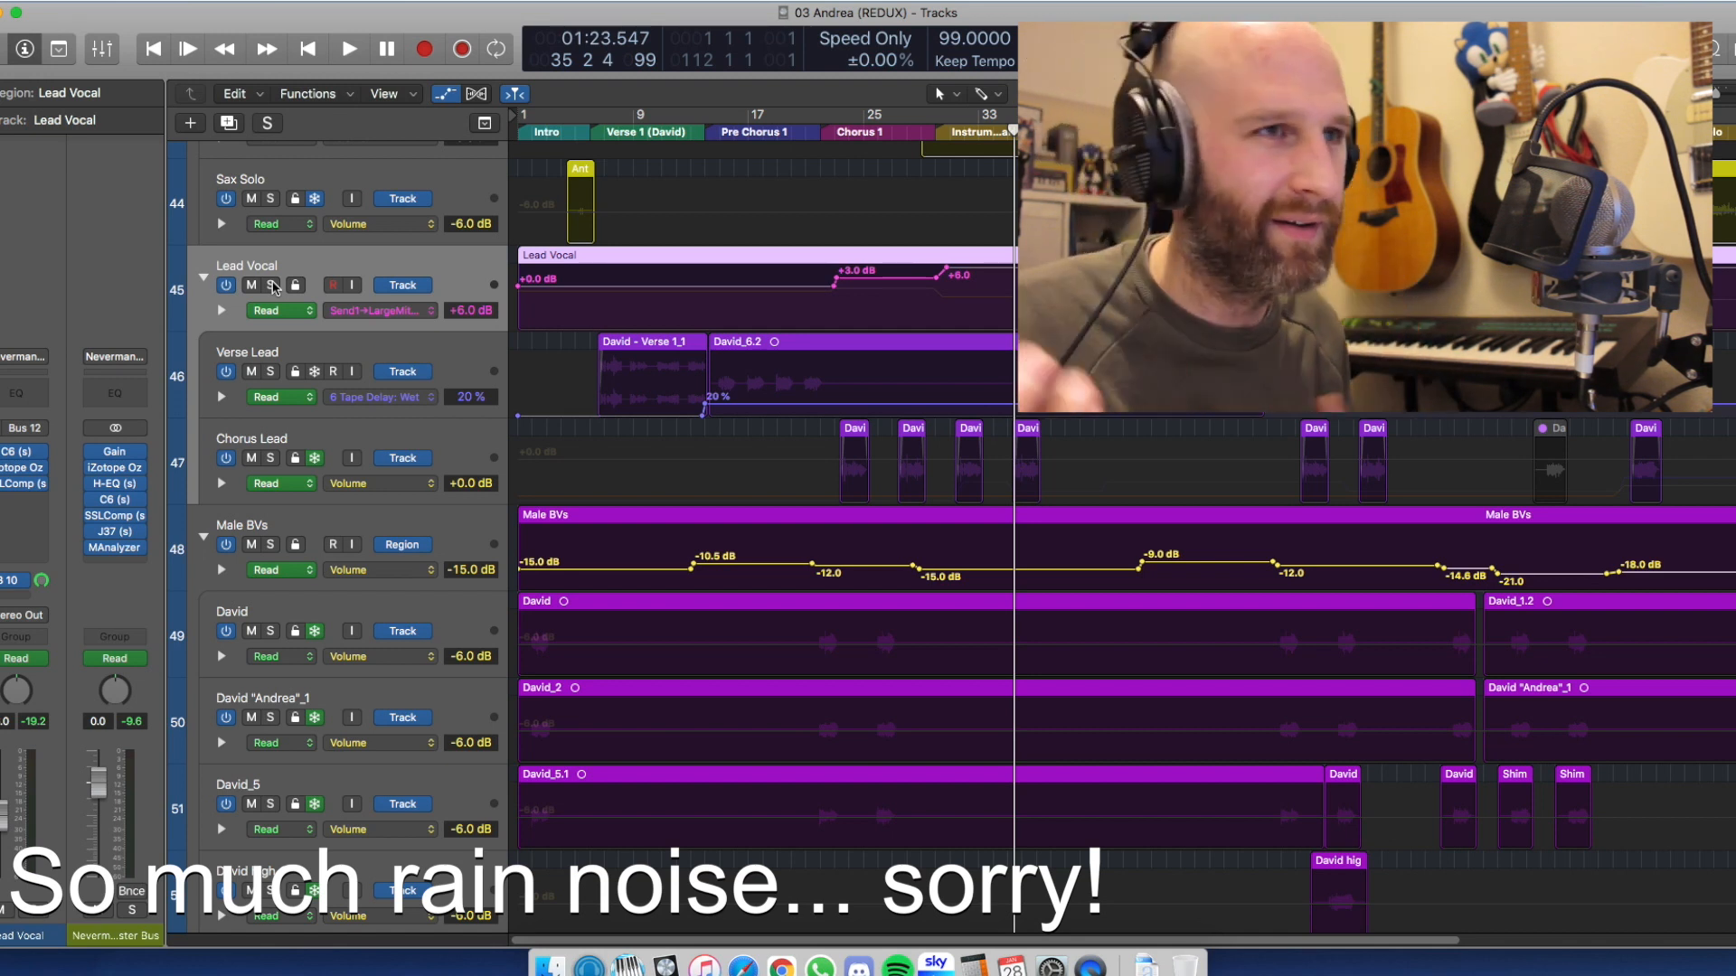
{"action": "scroll", "coordinate": [272, 294], "scroll_direction": "up", "scroll_amount": 3}
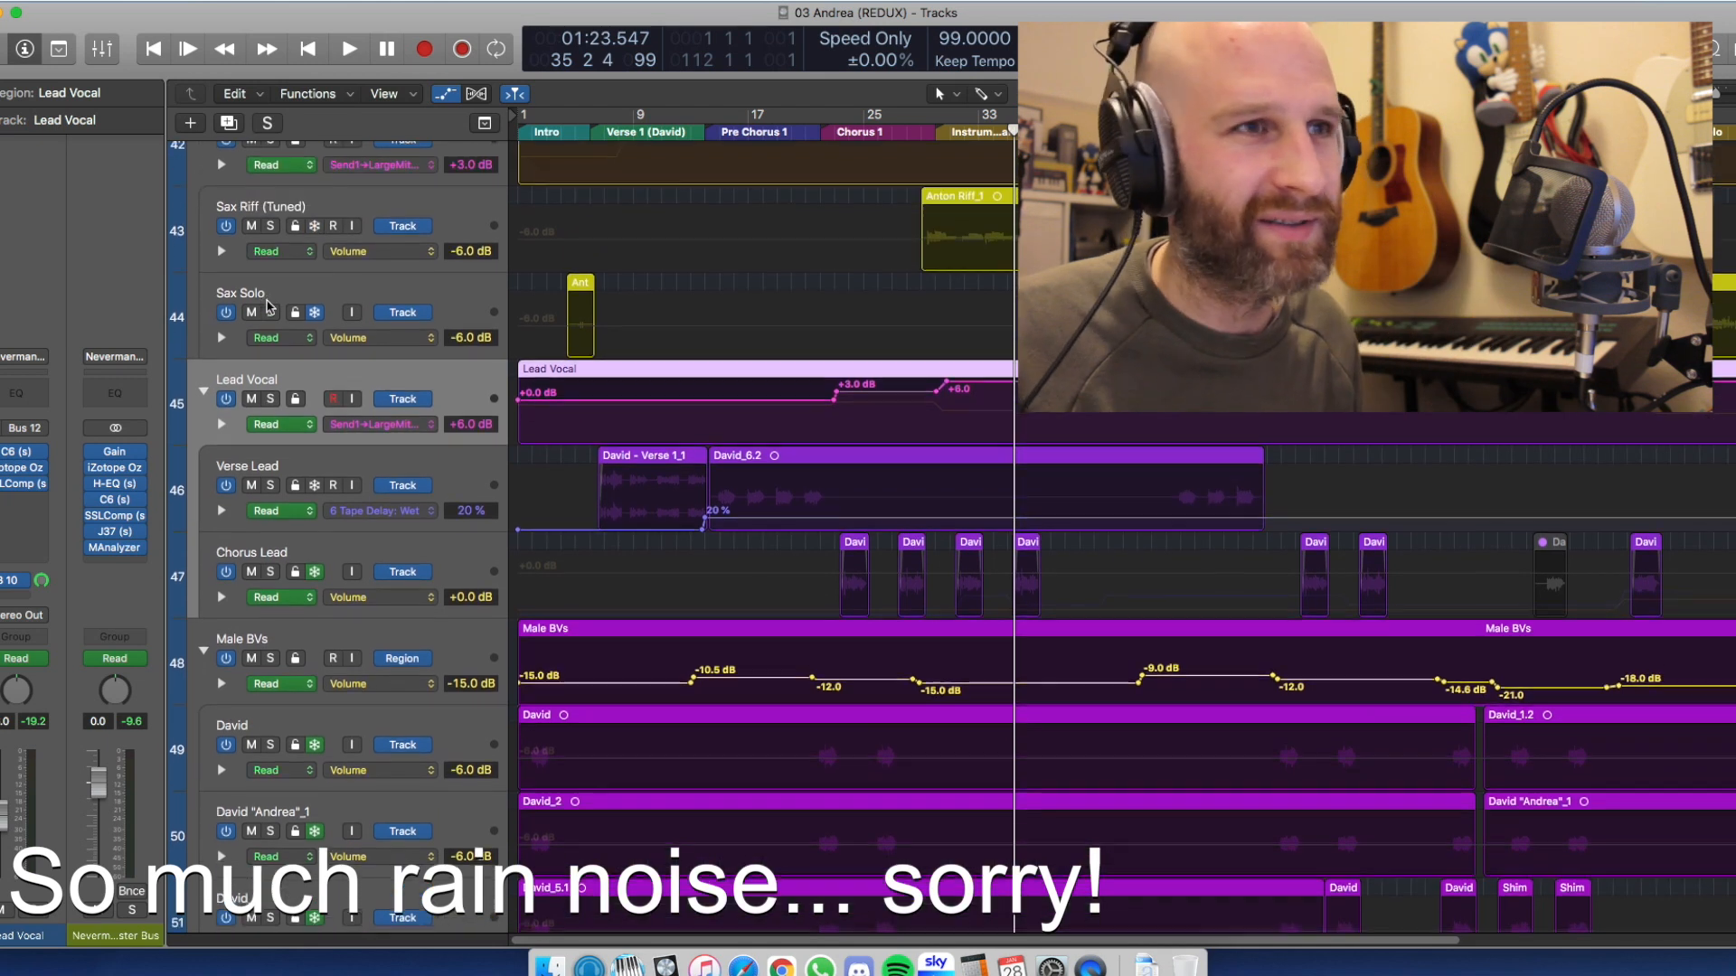
{"action": "scroll", "coordinate": [247, 328], "scroll_direction": "down", "scroll_amount": 3}
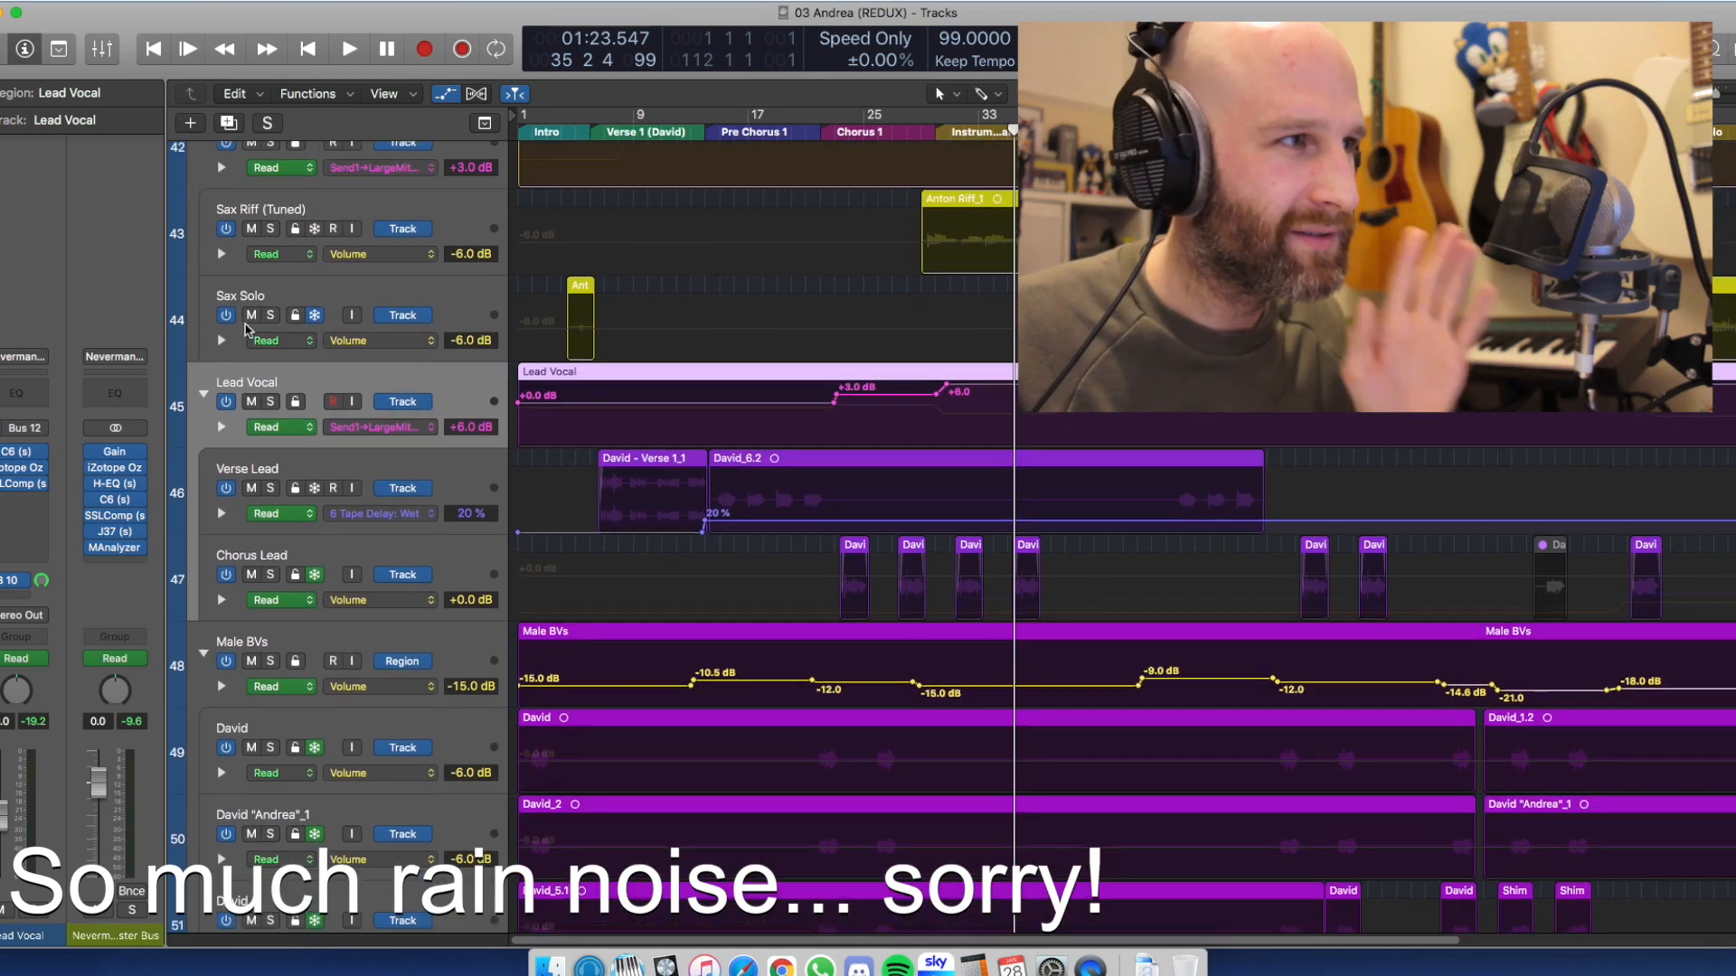
{"action": "scroll", "coordinate": [247, 327], "scroll_direction": "down", "scroll_amount": 6}
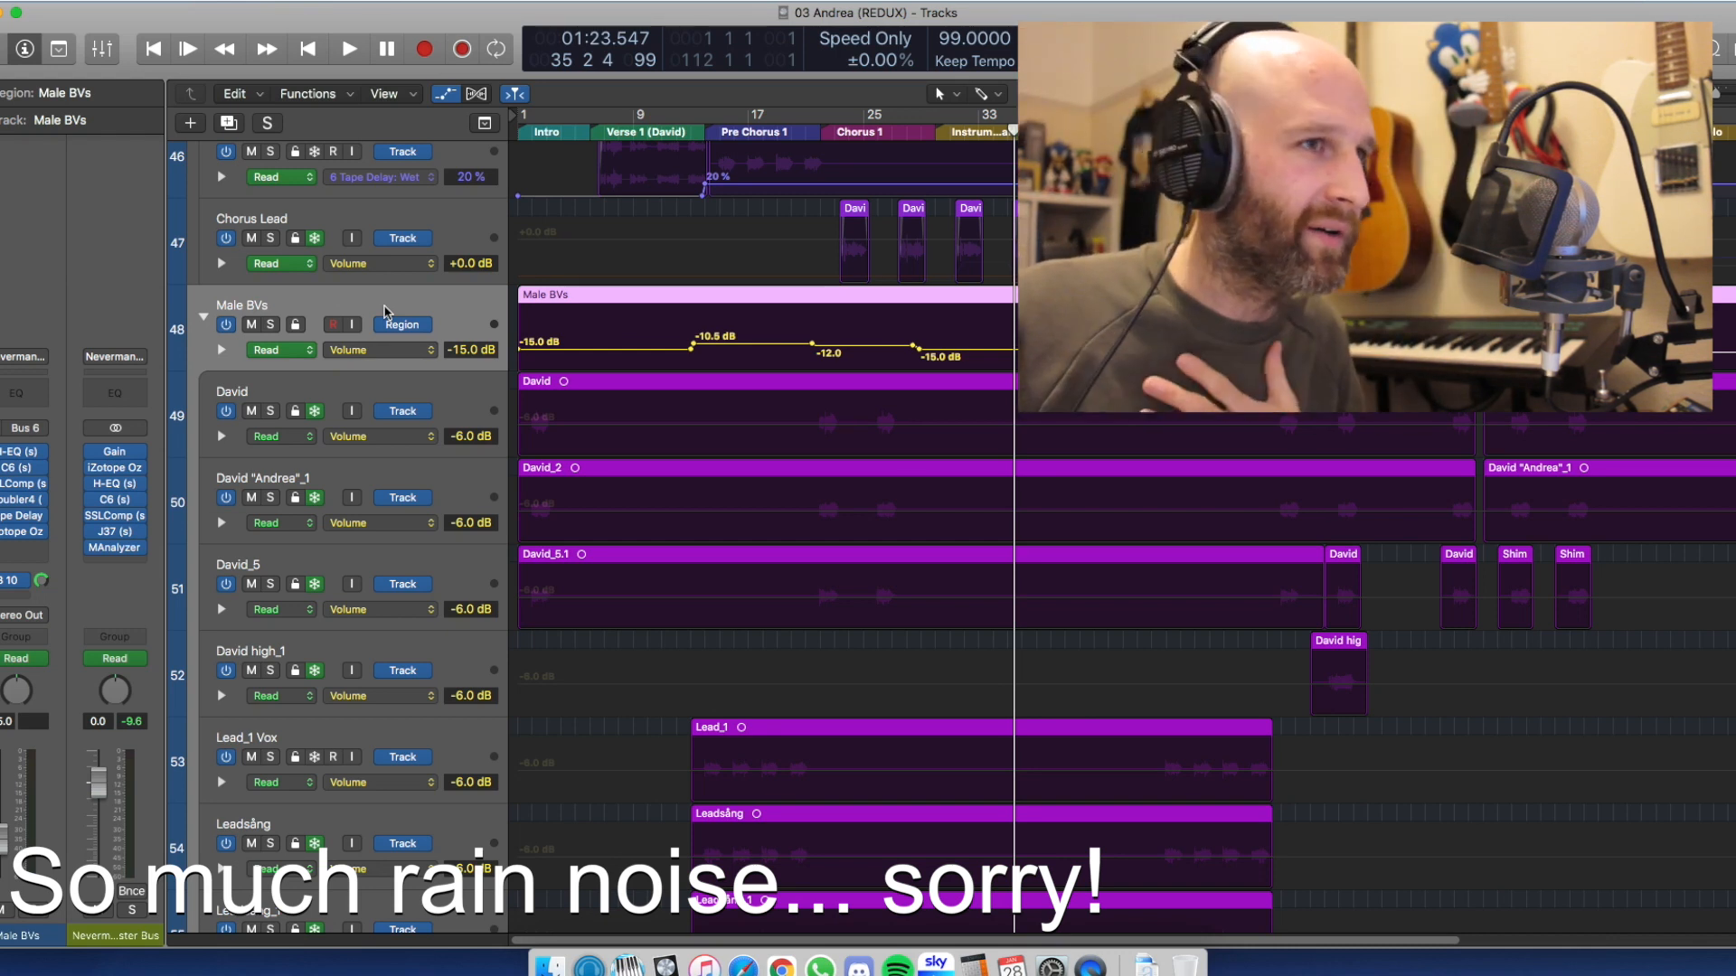
Return the playhead to bar 22 at the start of Chorus 1 and open the Male BVs' H-EQ
{"action": "key", "text": "comma"}
{"action": "key", "text": "comma"}
{"action": "key", "text": "comma"}
{"action": "key", "text": "comma"}
{"action": "key", "text": "comma"}
{"action": "key", "text": "comma"}
{"action": "key", "text": "comma"}
{"action": "key", "text": "comma"}
{"action": "key", "text": "comma"}
{"action": "key", "text": "comma"}
{"action": "key", "text": "comma"}
{"action": "key", "text": "comma"}
{"action": "key", "text": "comma"}
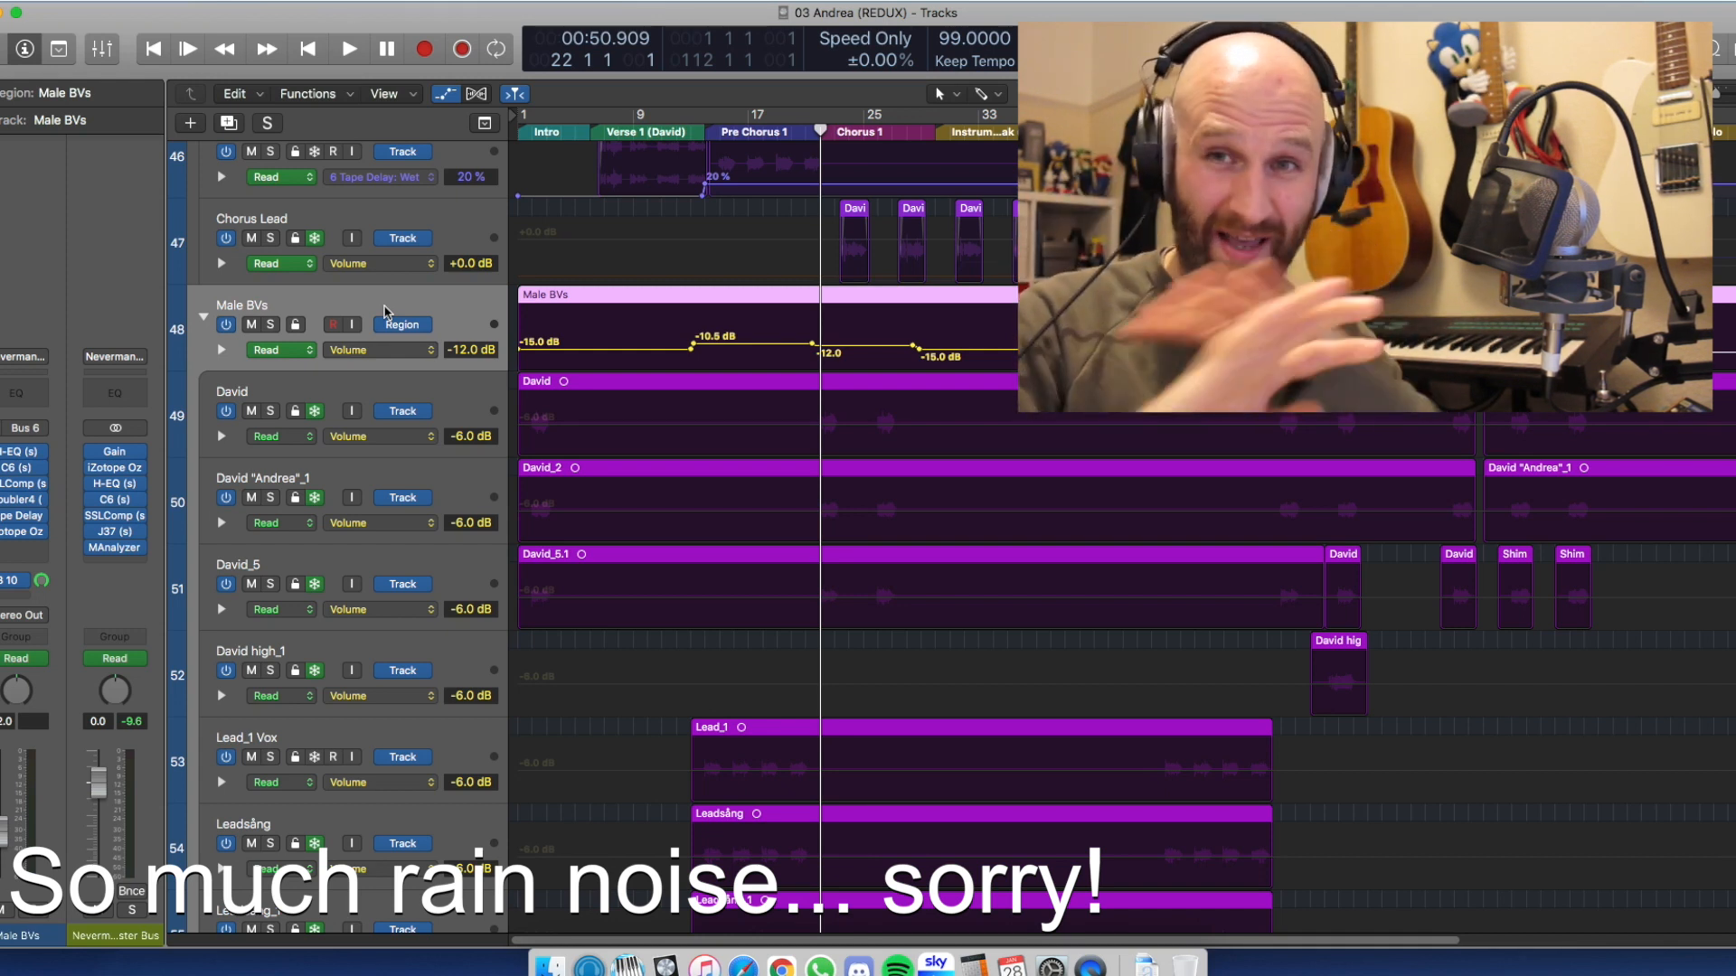
{"action": "left_click", "coordinate": [18, 485]}
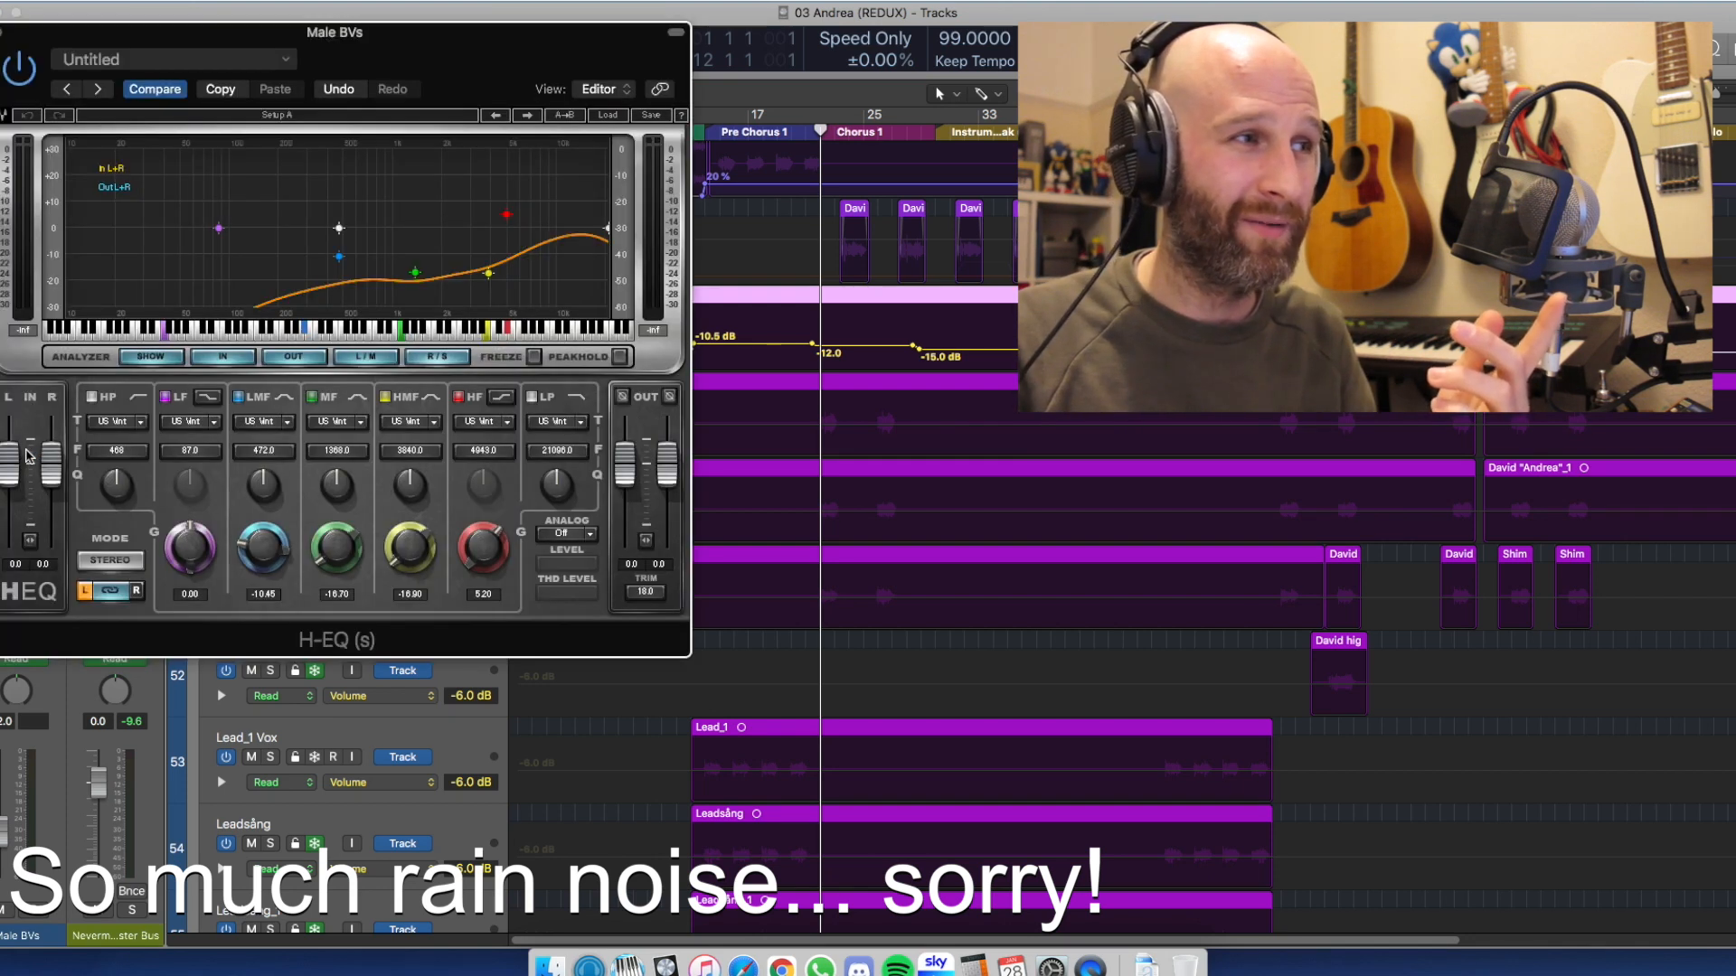
{"action": "left_click_drag", "start_coordinate": [514, 42], "coordinate": [1505, 235]}
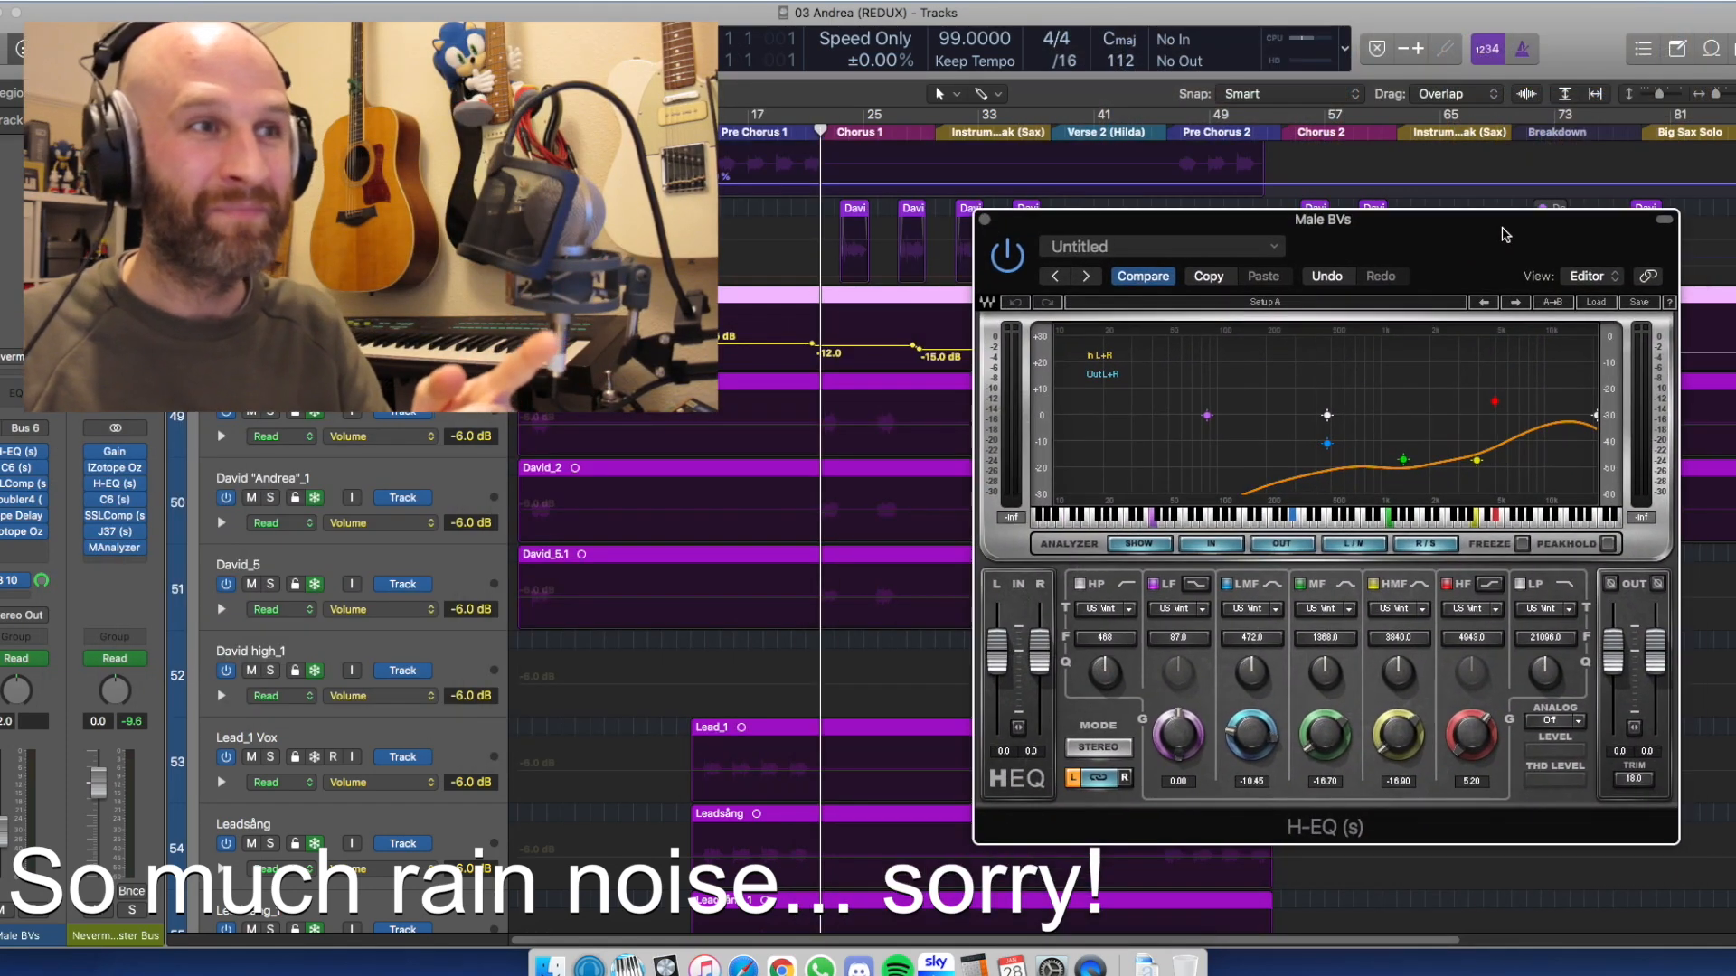
Solo the Male BVs and play into Chorus 1 to hear the backing vocals with the H-EQ analyzer visible
{"action": "left_click", "coordinate": [34, 910]}
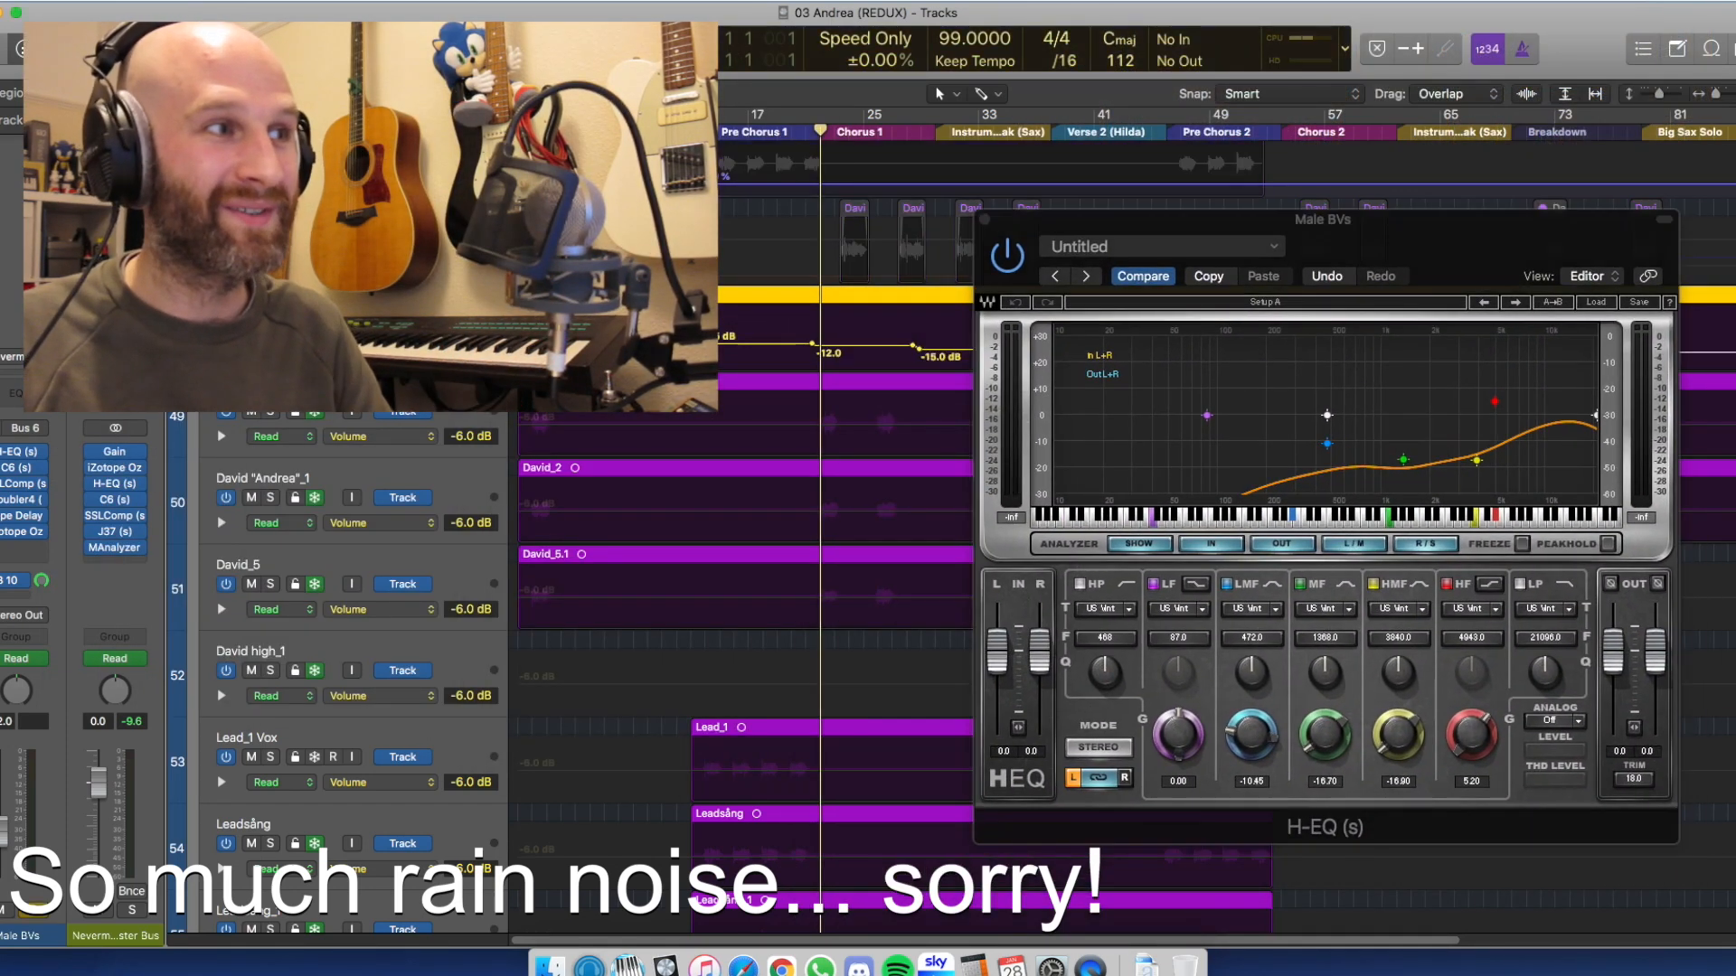
{"action": "key", "text": "space"}
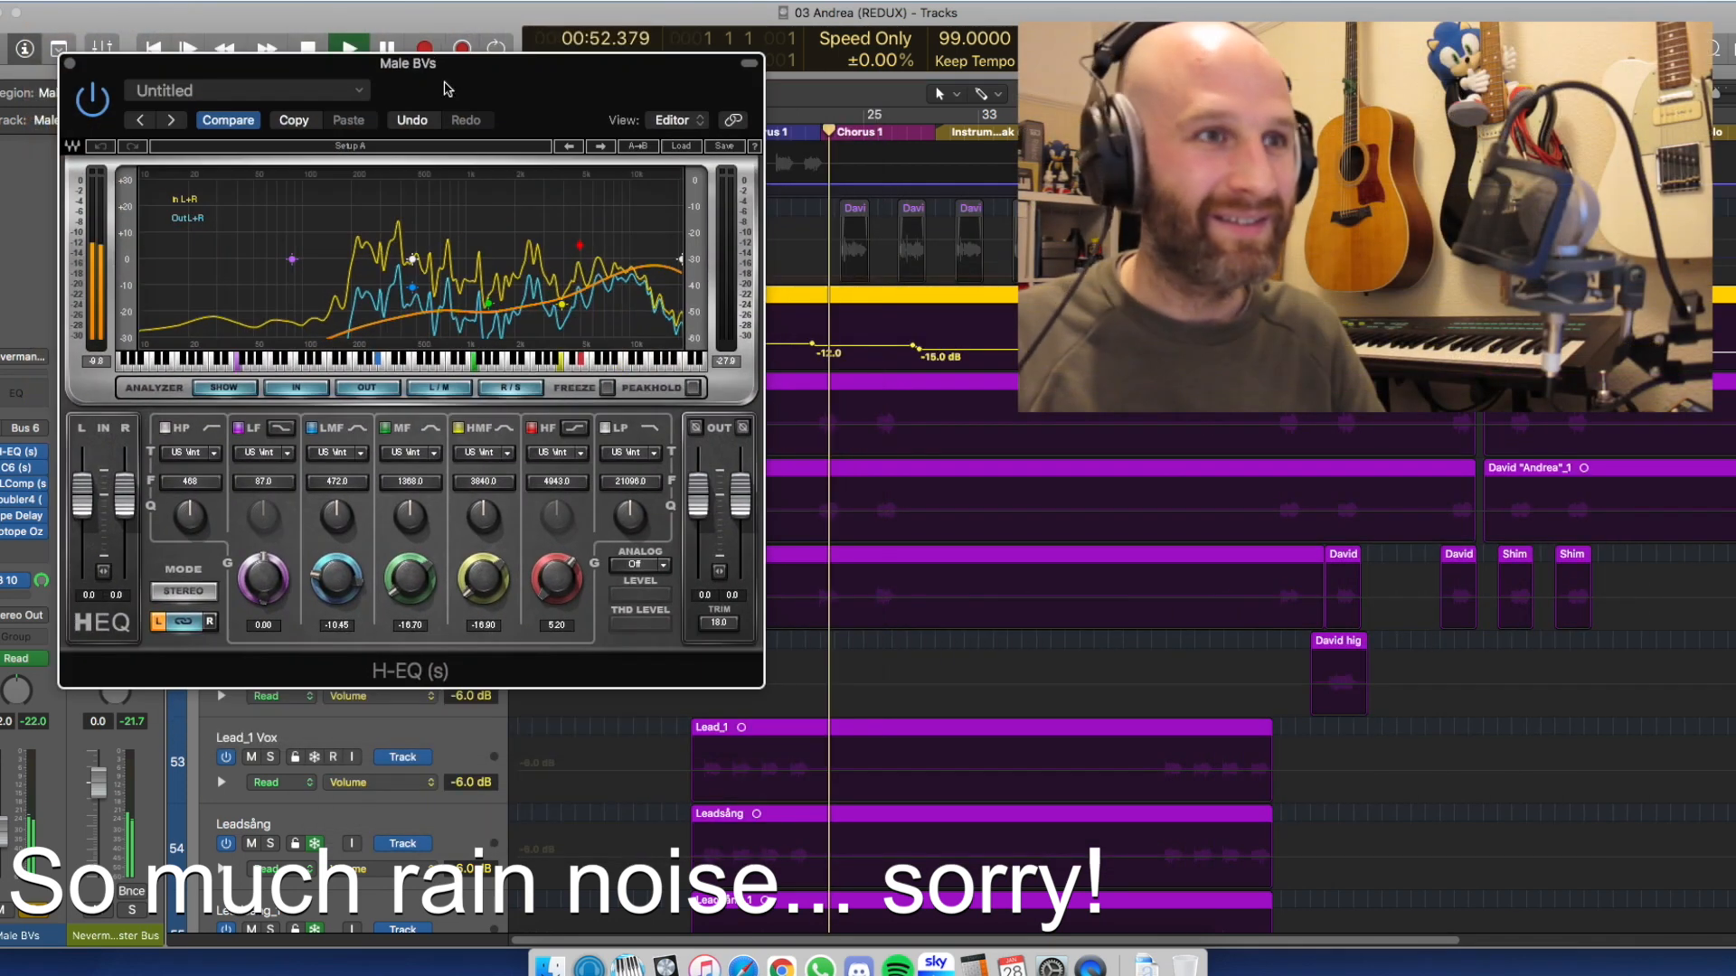
{"action": "key", "text": "space"}
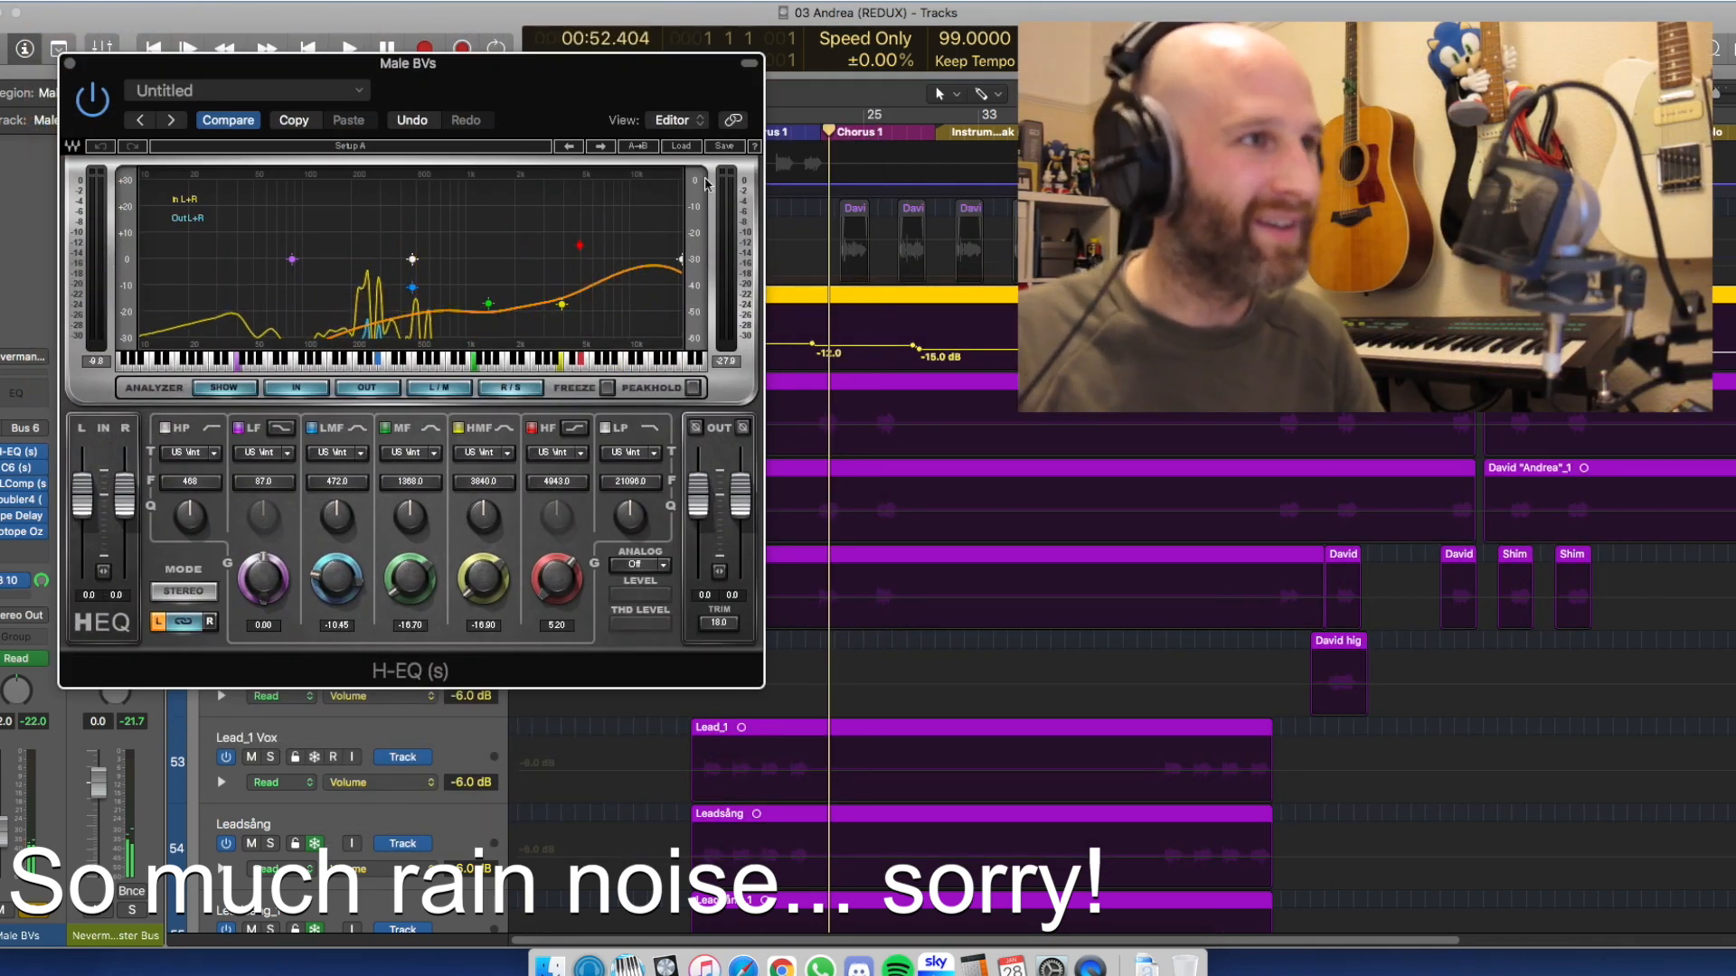
{"action": "left_click_drag", "start_coordinate": [685, 65], "coordinate": [653, 79]}
{"action": "key", "text": "comma"}
{"action": "key", "text": "comma"}
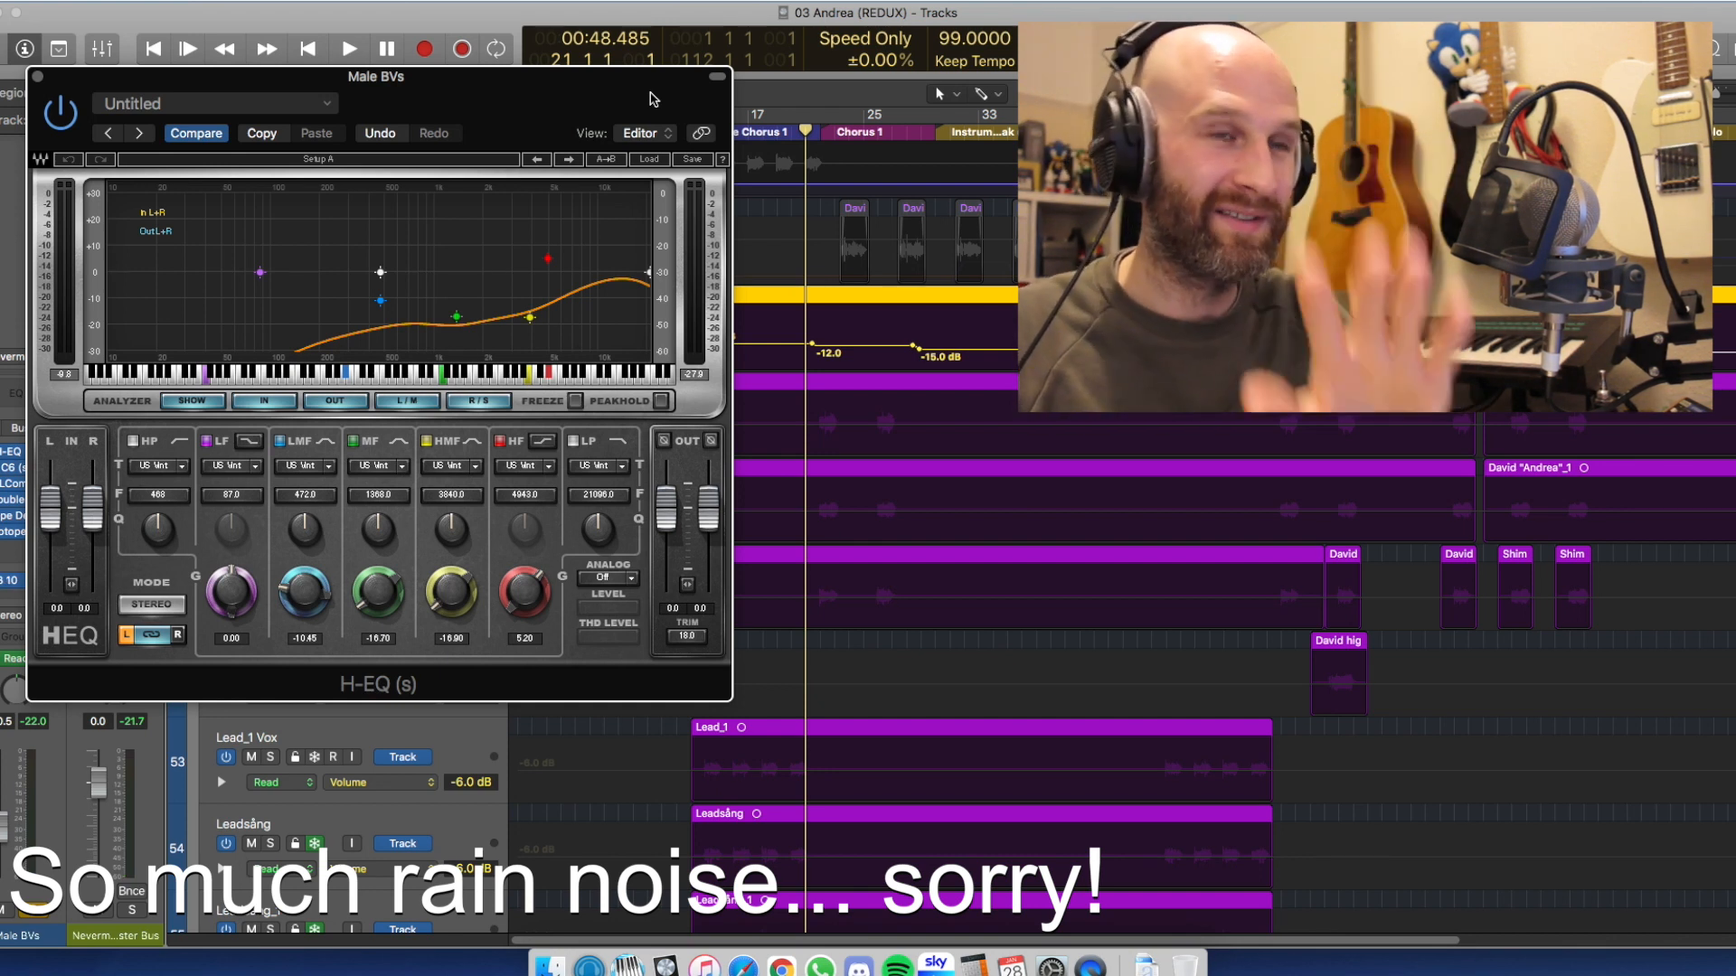
{"action": "key", "text": "space"}
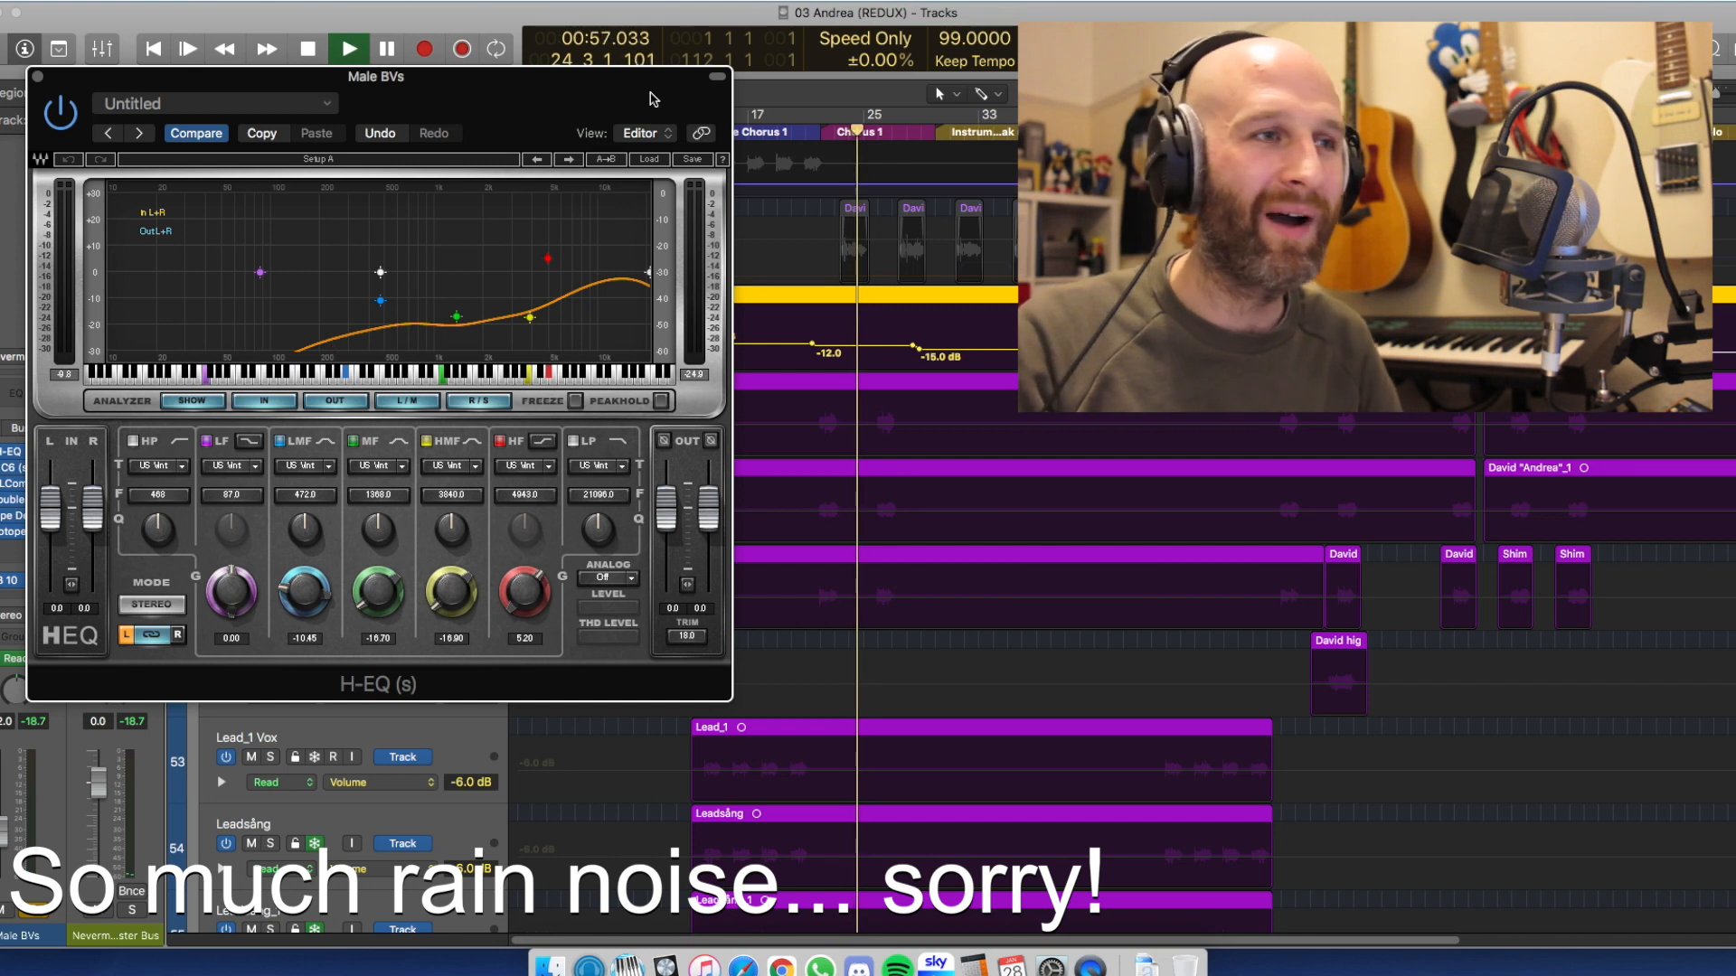
{"action": "key", "text": "space"}
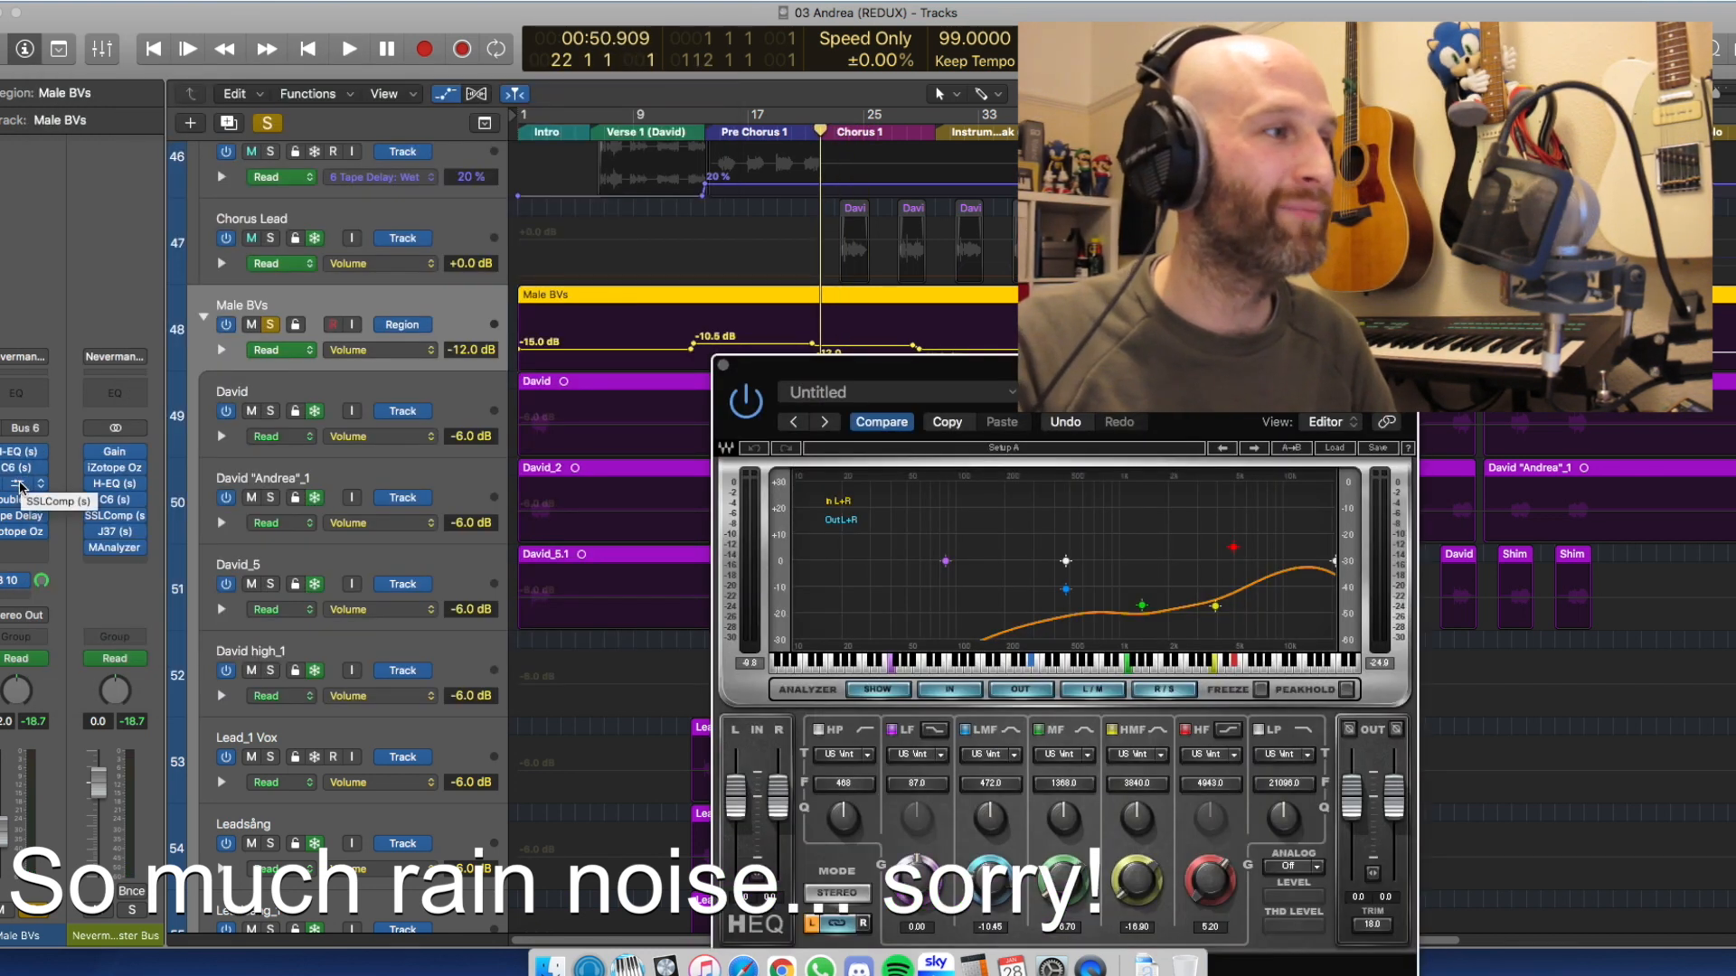
Review the Male BVs' Doubler4 and Ozone 7 Imager settings, playing Chorus 1 with the Imager open
{"action": "left_click", "coordinate": [22, 500]}
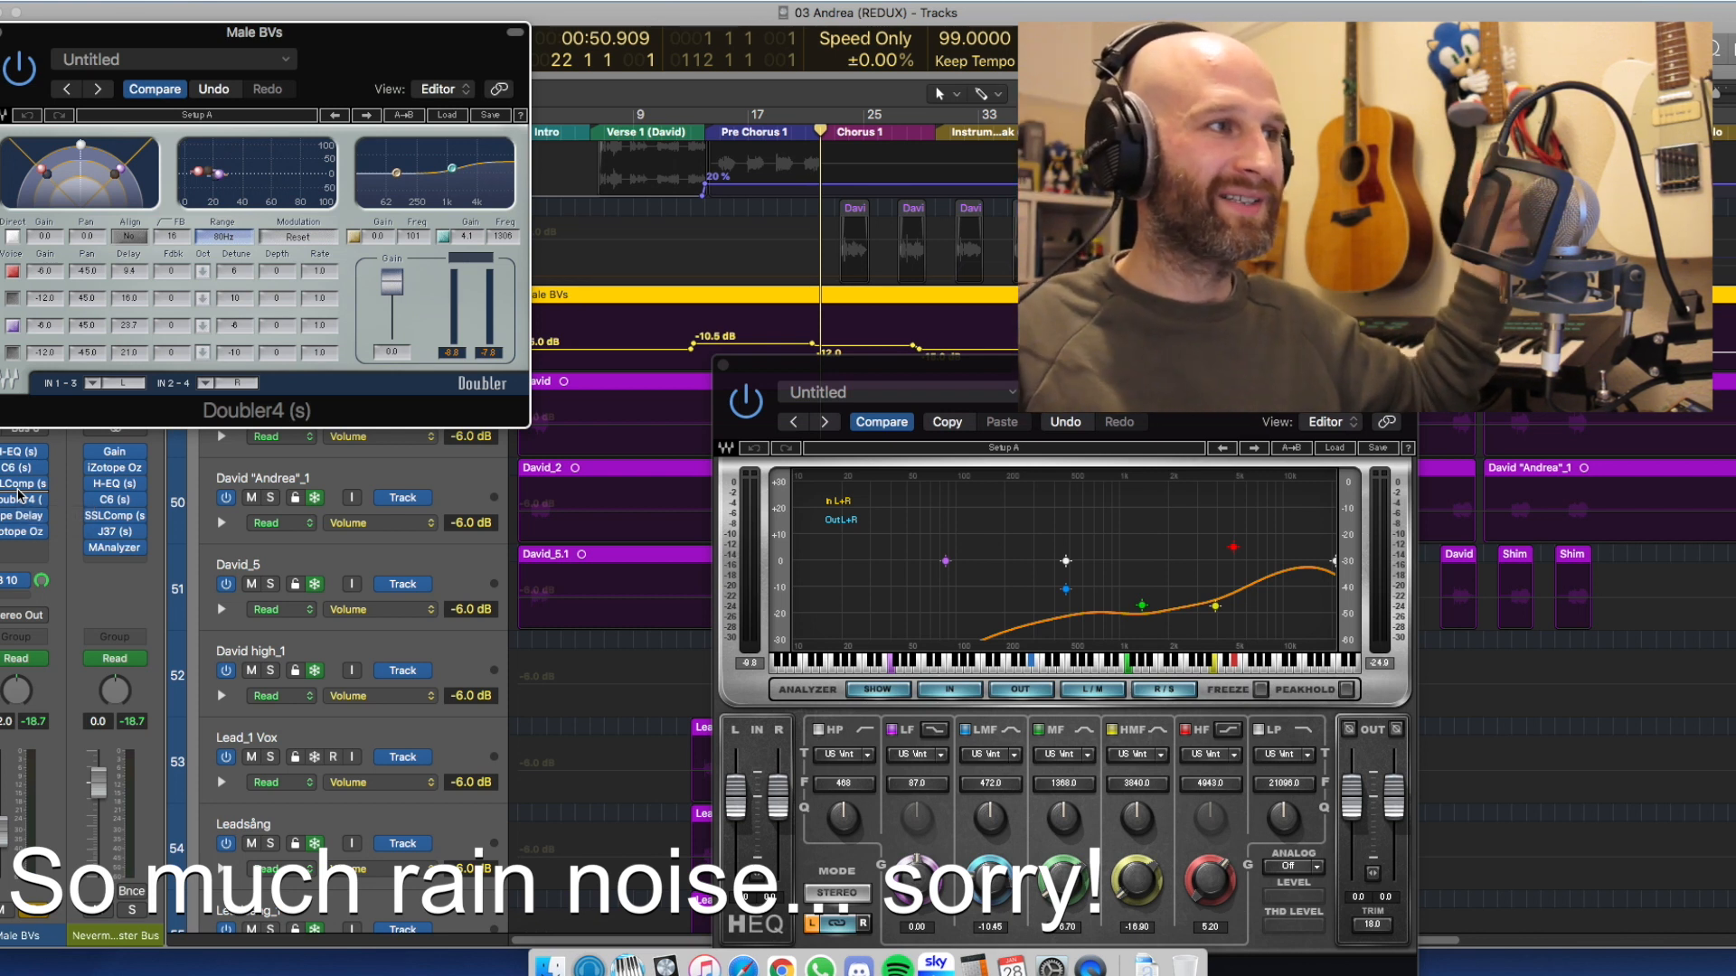
{"action": "left_click", "coordinate": [1, 33]}
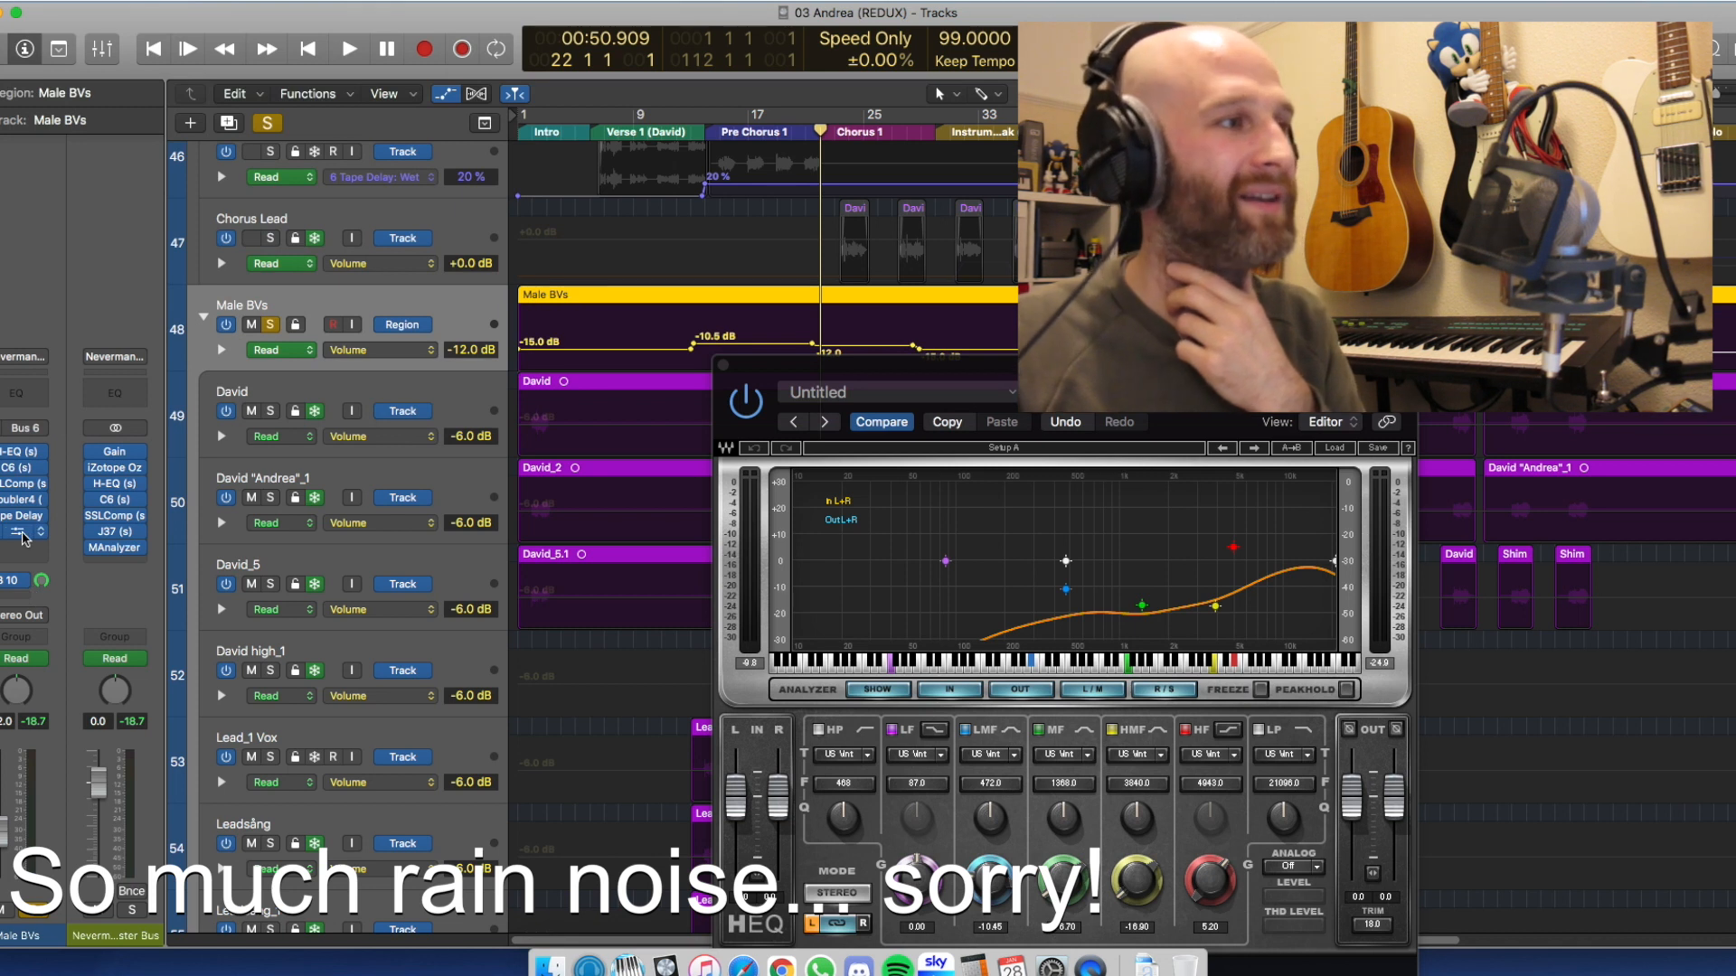
{"action": "left_click", "coordinate": [23, 535]}
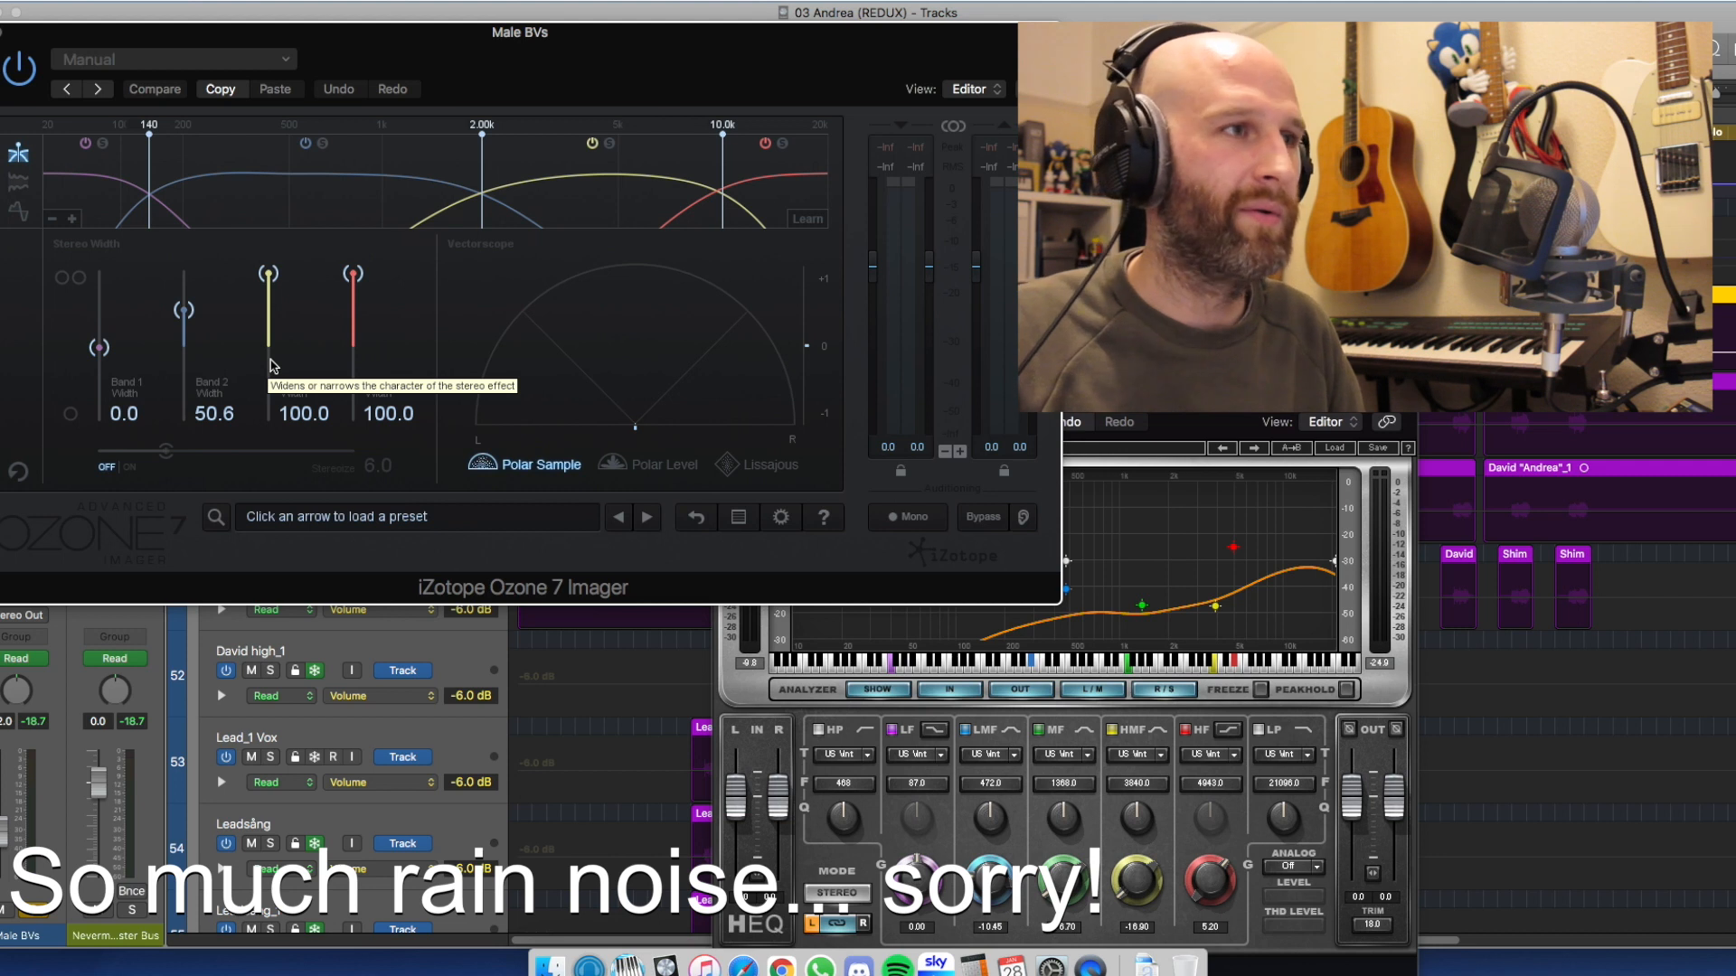
{"action": "key", "text": "space"}
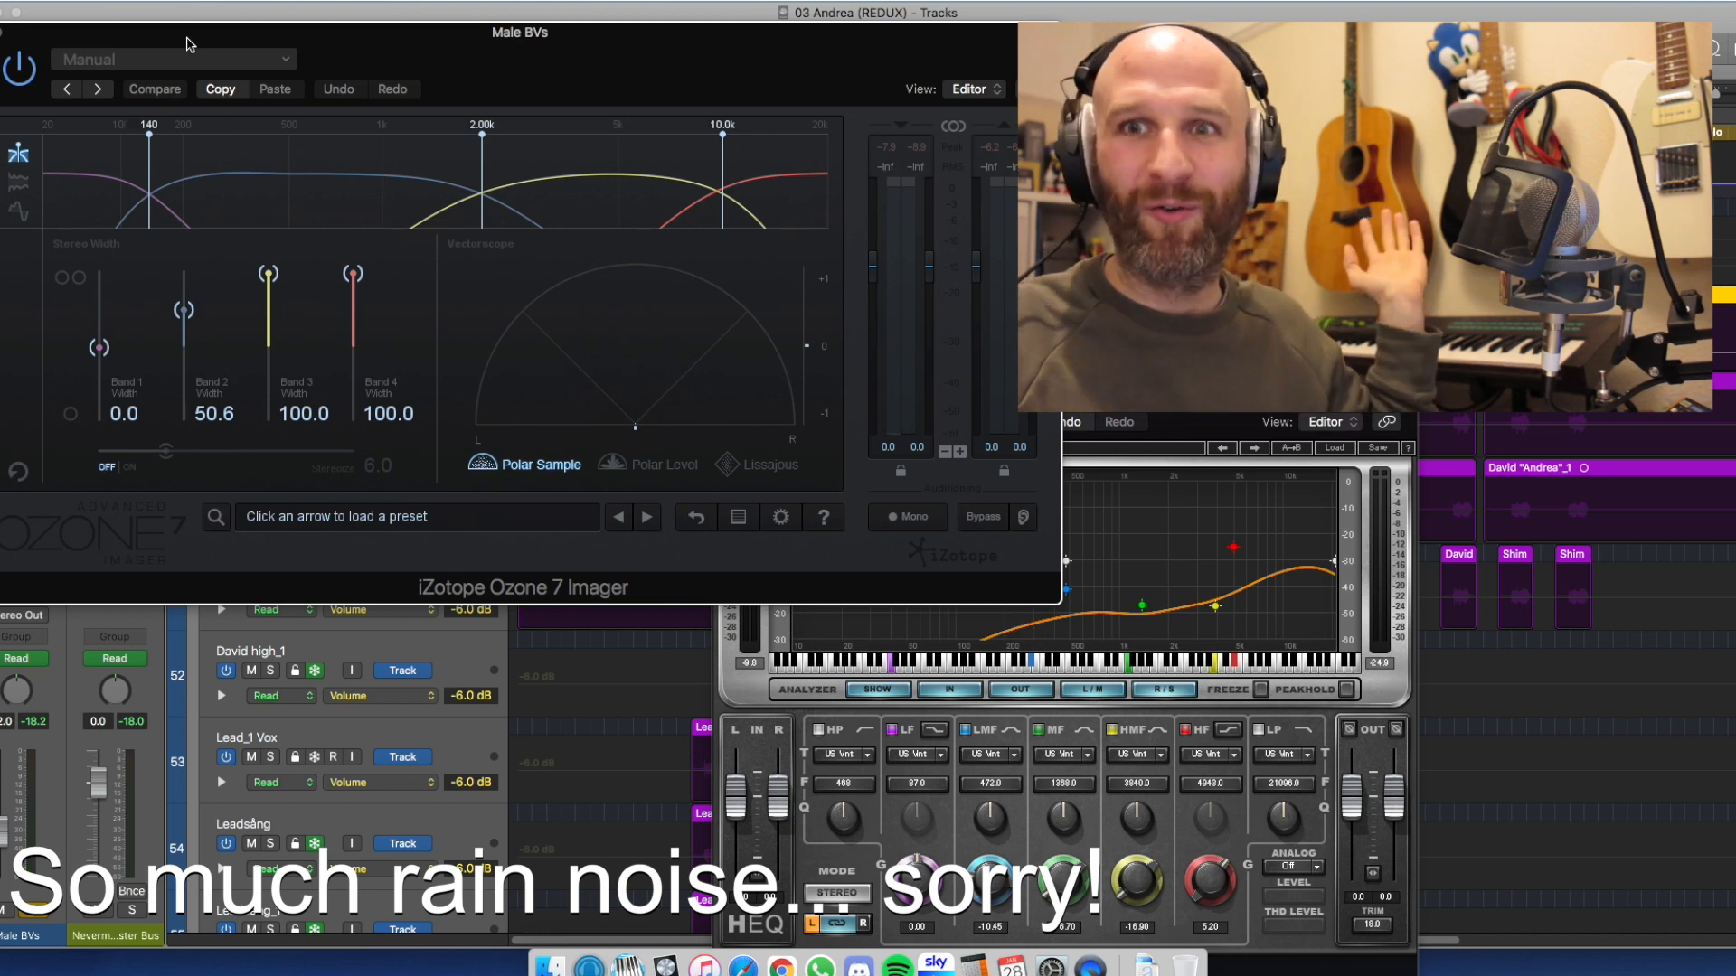
{"action": "left_click", "coordinate": [1, 32]}
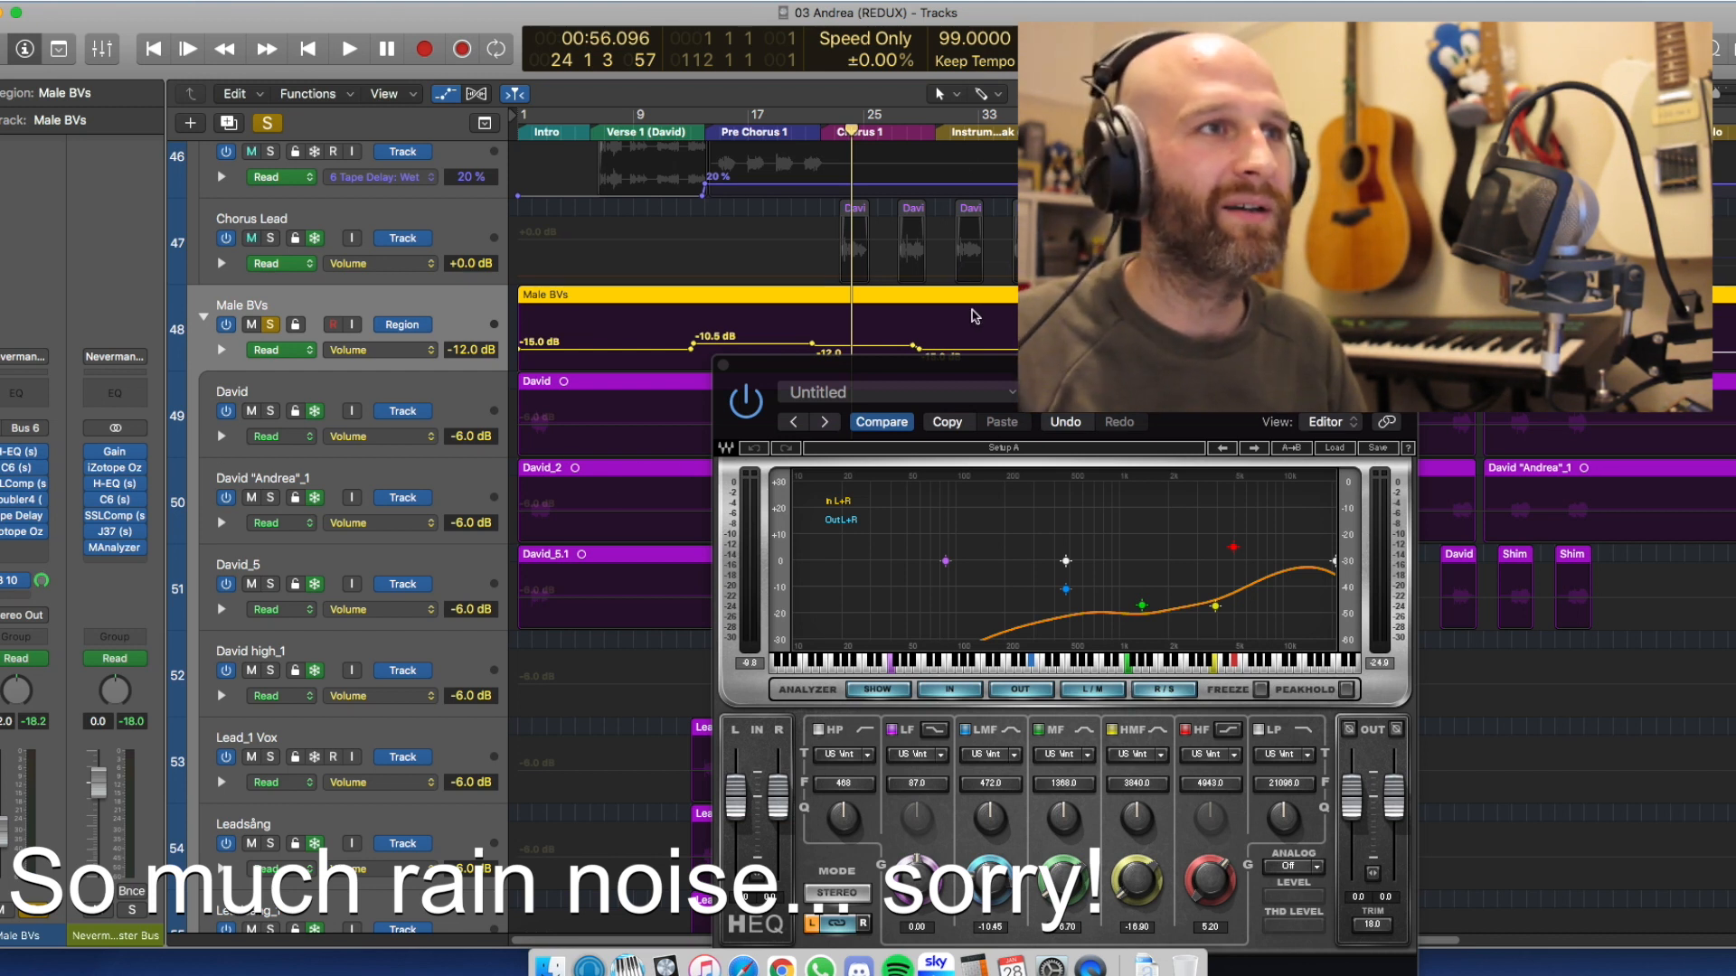
Play Chorus 1 again with the Male BVs soloed, checking the individual tracks down to the Female BVs
{"action": "scroll", "coordinate": [973, 311], "scroll_direction": "down", "scroll_amount": 7}
{"action": "left_click", "coordinate": [822, 116]}
{"action": "key", "text": "space"}
{"action": "scroll", "coordinate": [714, 296], "scroll_direction": "up", "scroll_amount": 5}
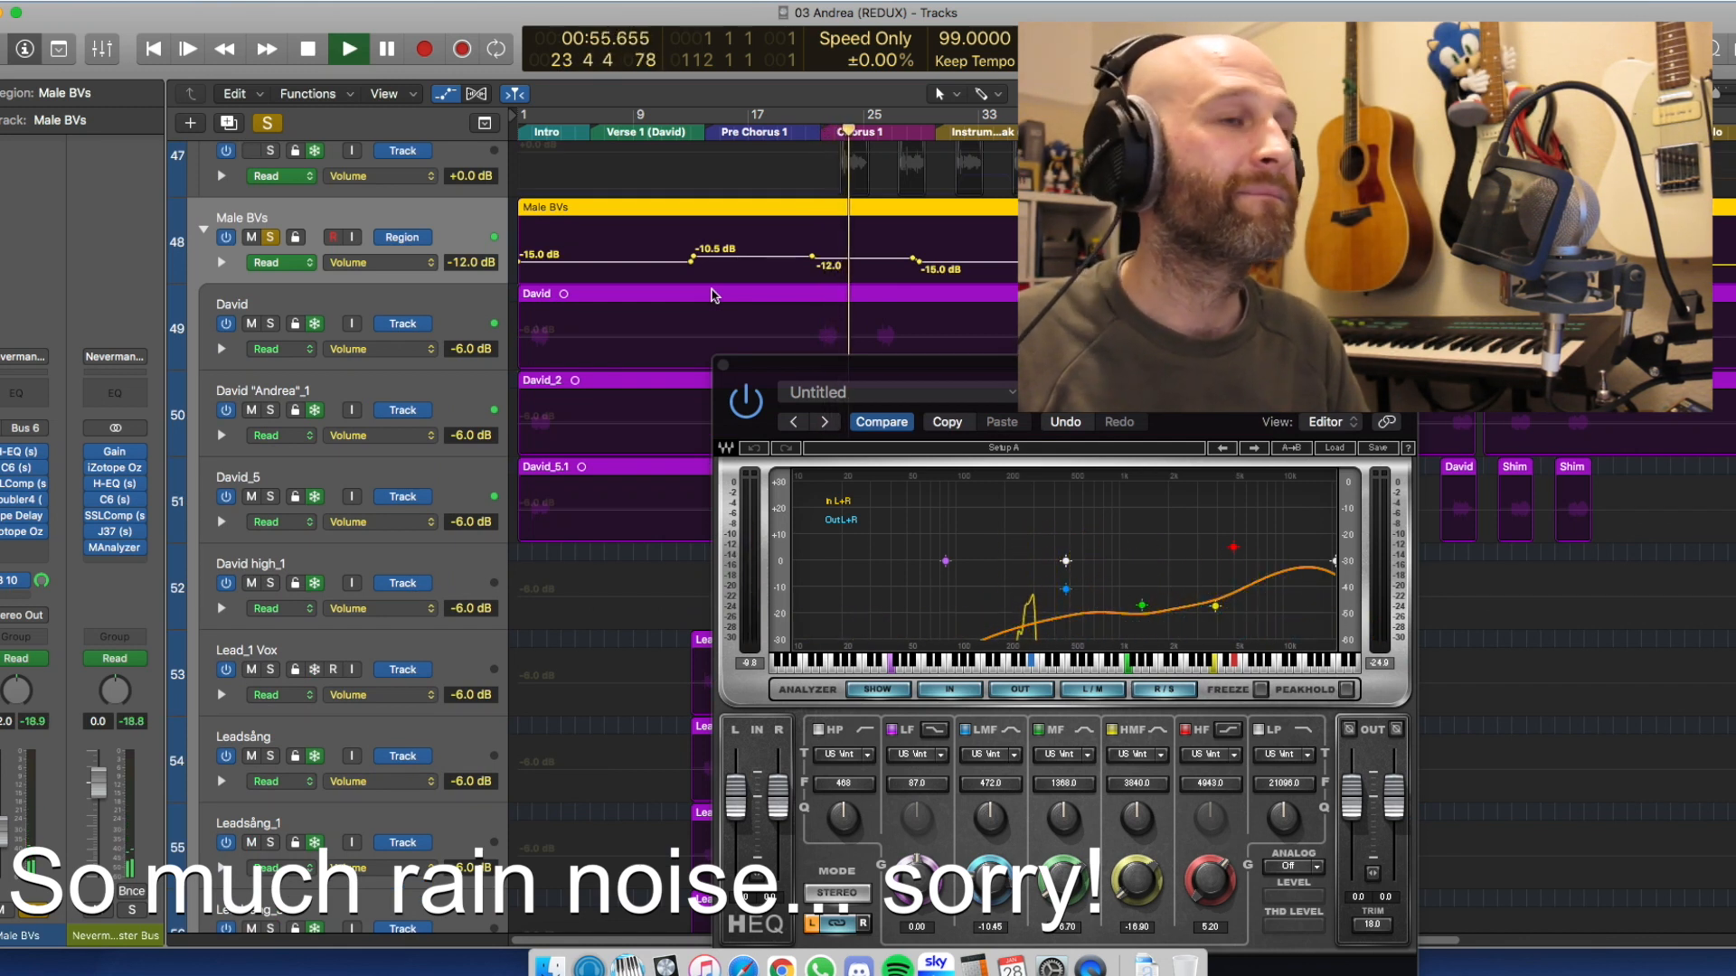
{"action": "key", "text": "space"}
{"action": "scroll", "coordinate": [714, 295], "scroll_direction": "down", "scroll_amount": 6}
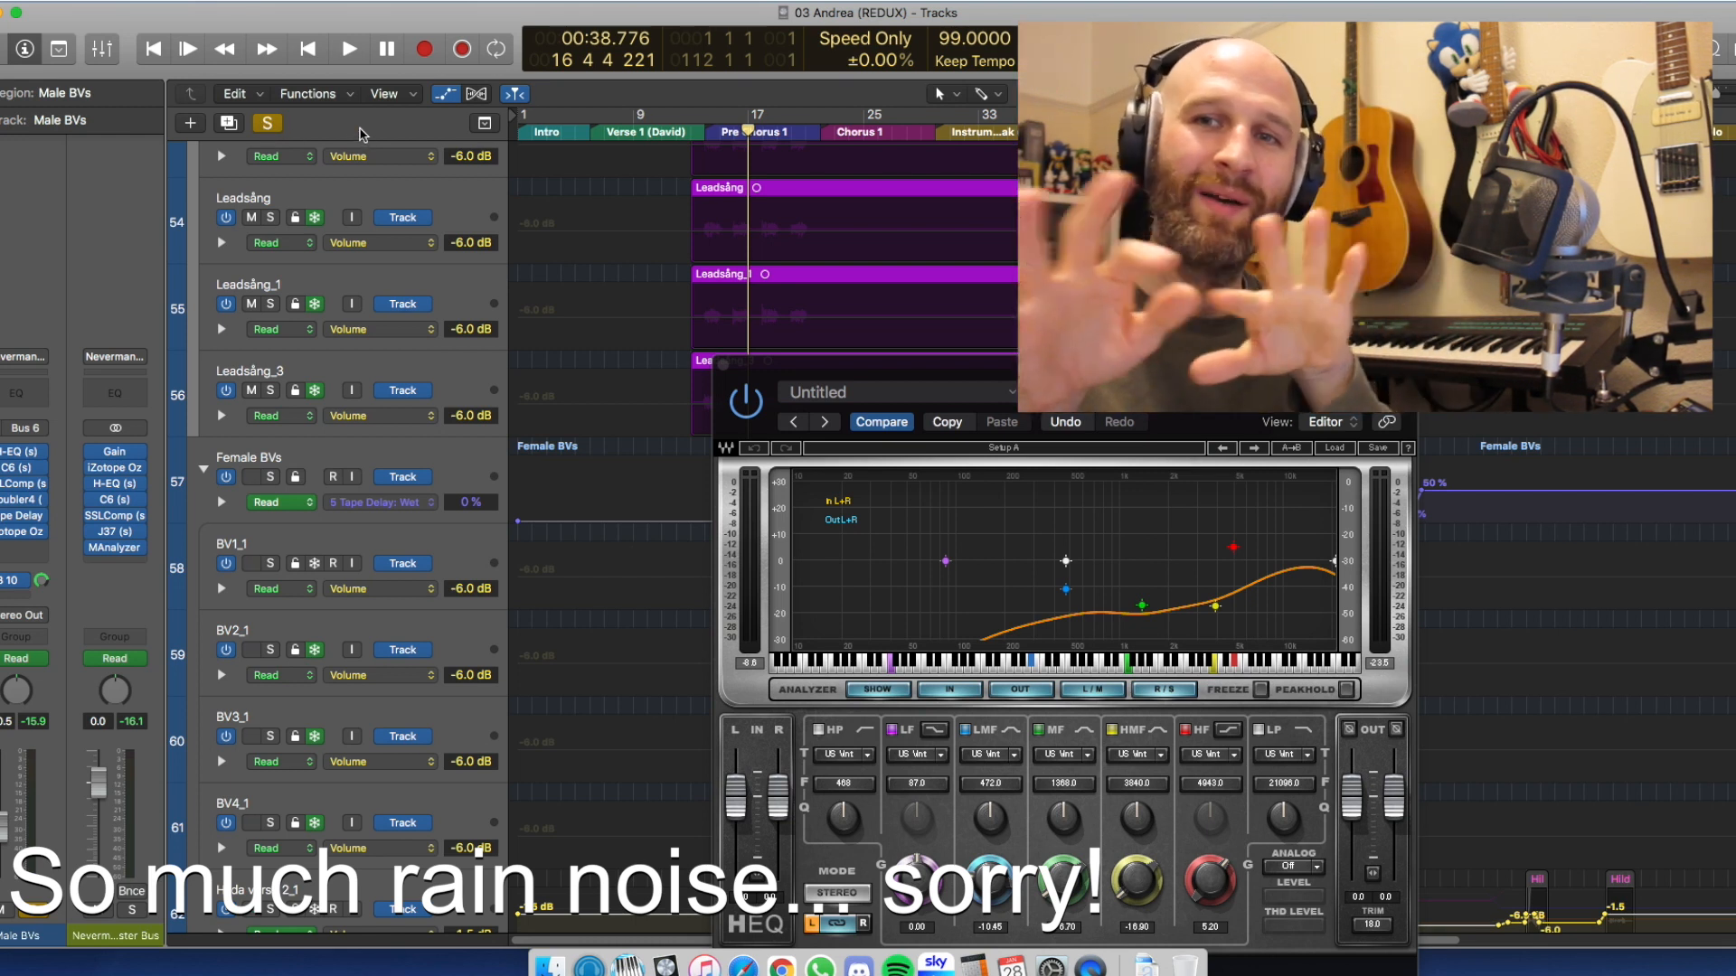
Clear the solo, play into Chorus 1 to hear the backing vocals in the full mix, and close the H-EQ
{"action": "left_click", "coordinate": [267, 123]}
{"action": "key", "text": "space"}
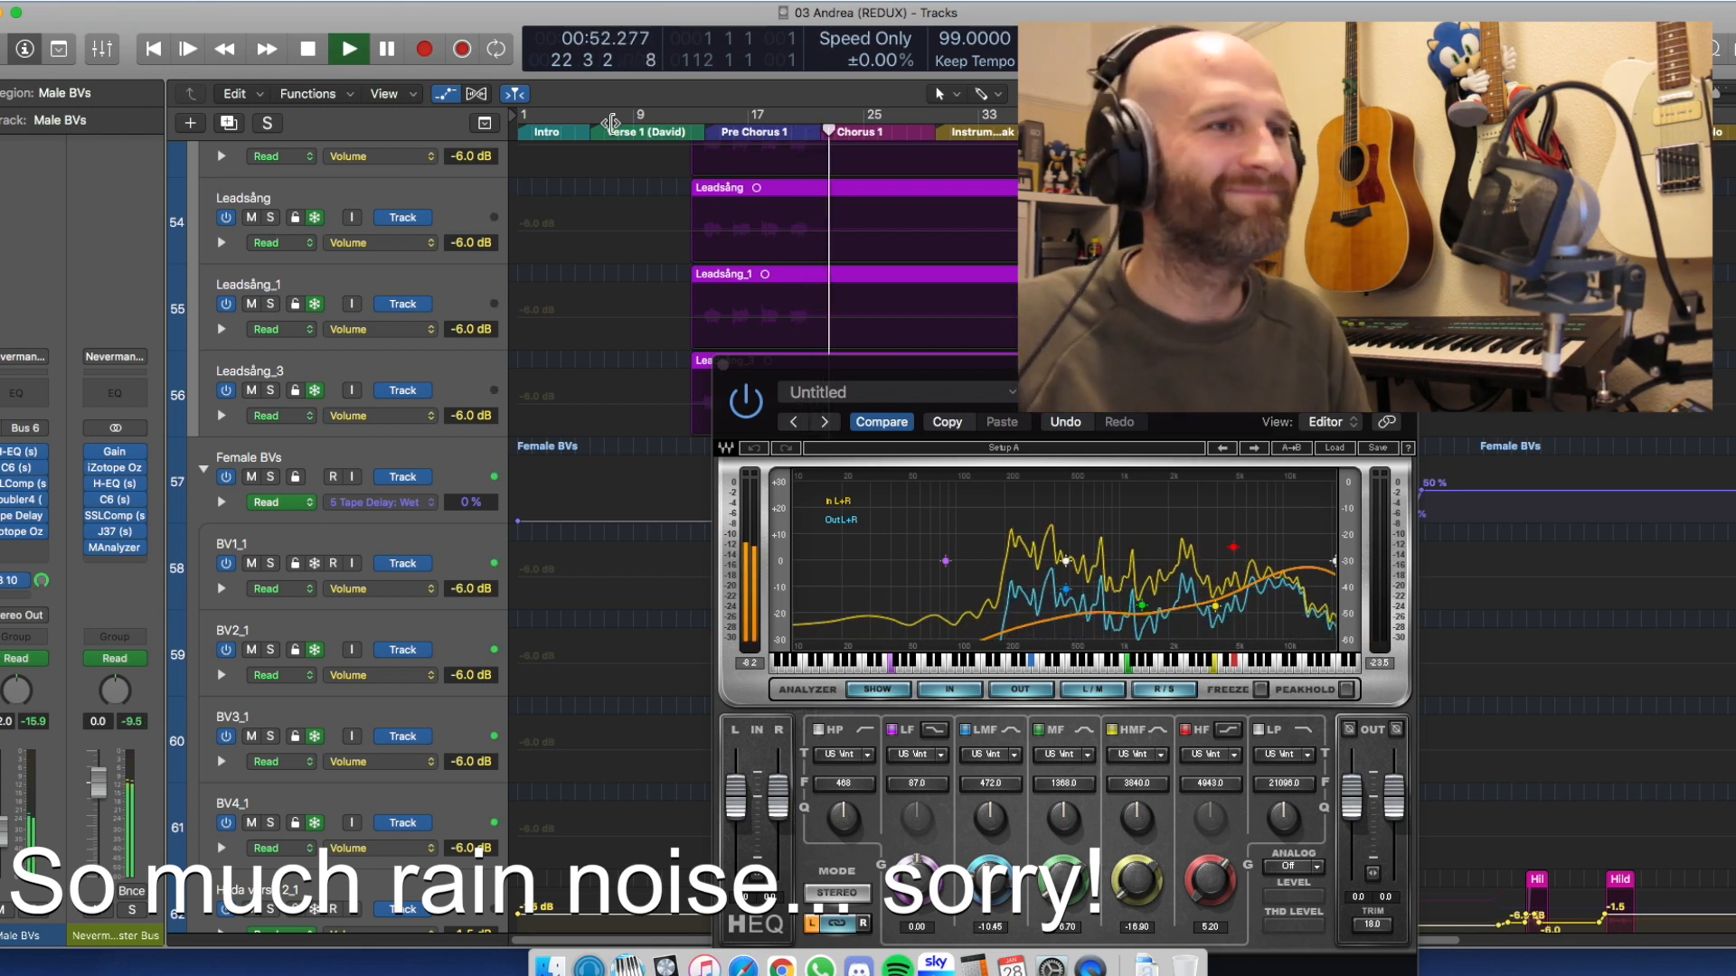
{"action": "key", "text": "space"}
{"action": "left_click", "coordinate": [805, 418]}
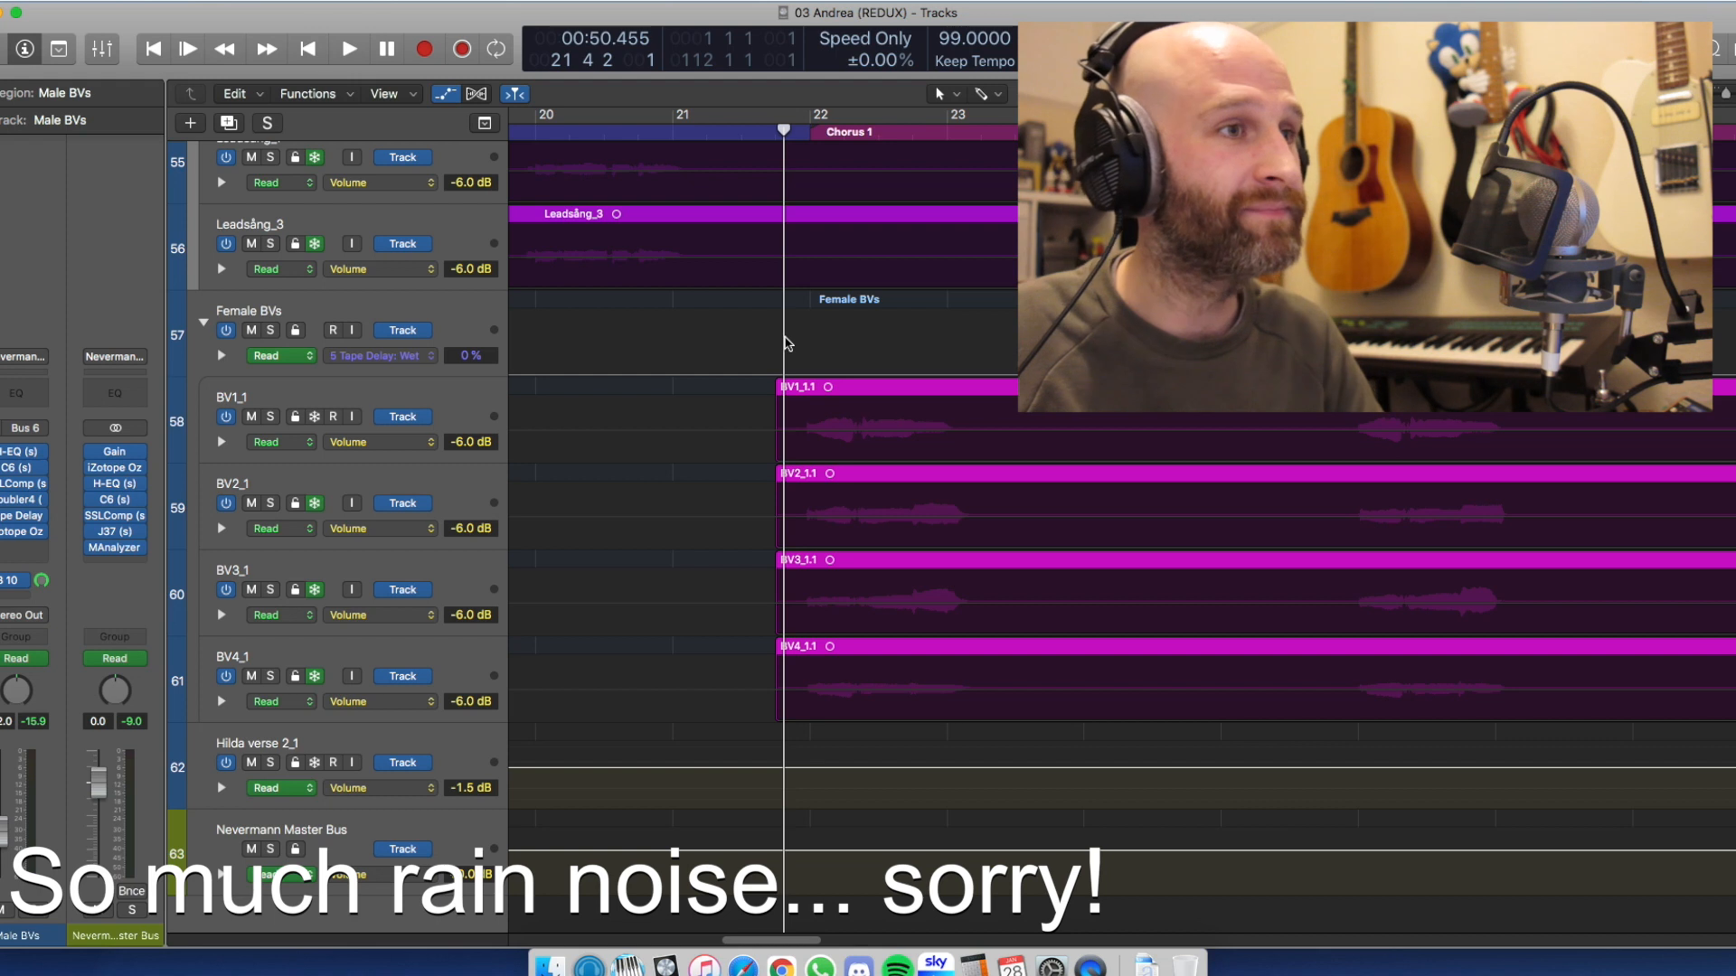
Play from just before Chorus 1, solo the Female BVs stack to hear it alone, and select its track
{"action": "key", "text": "space"}
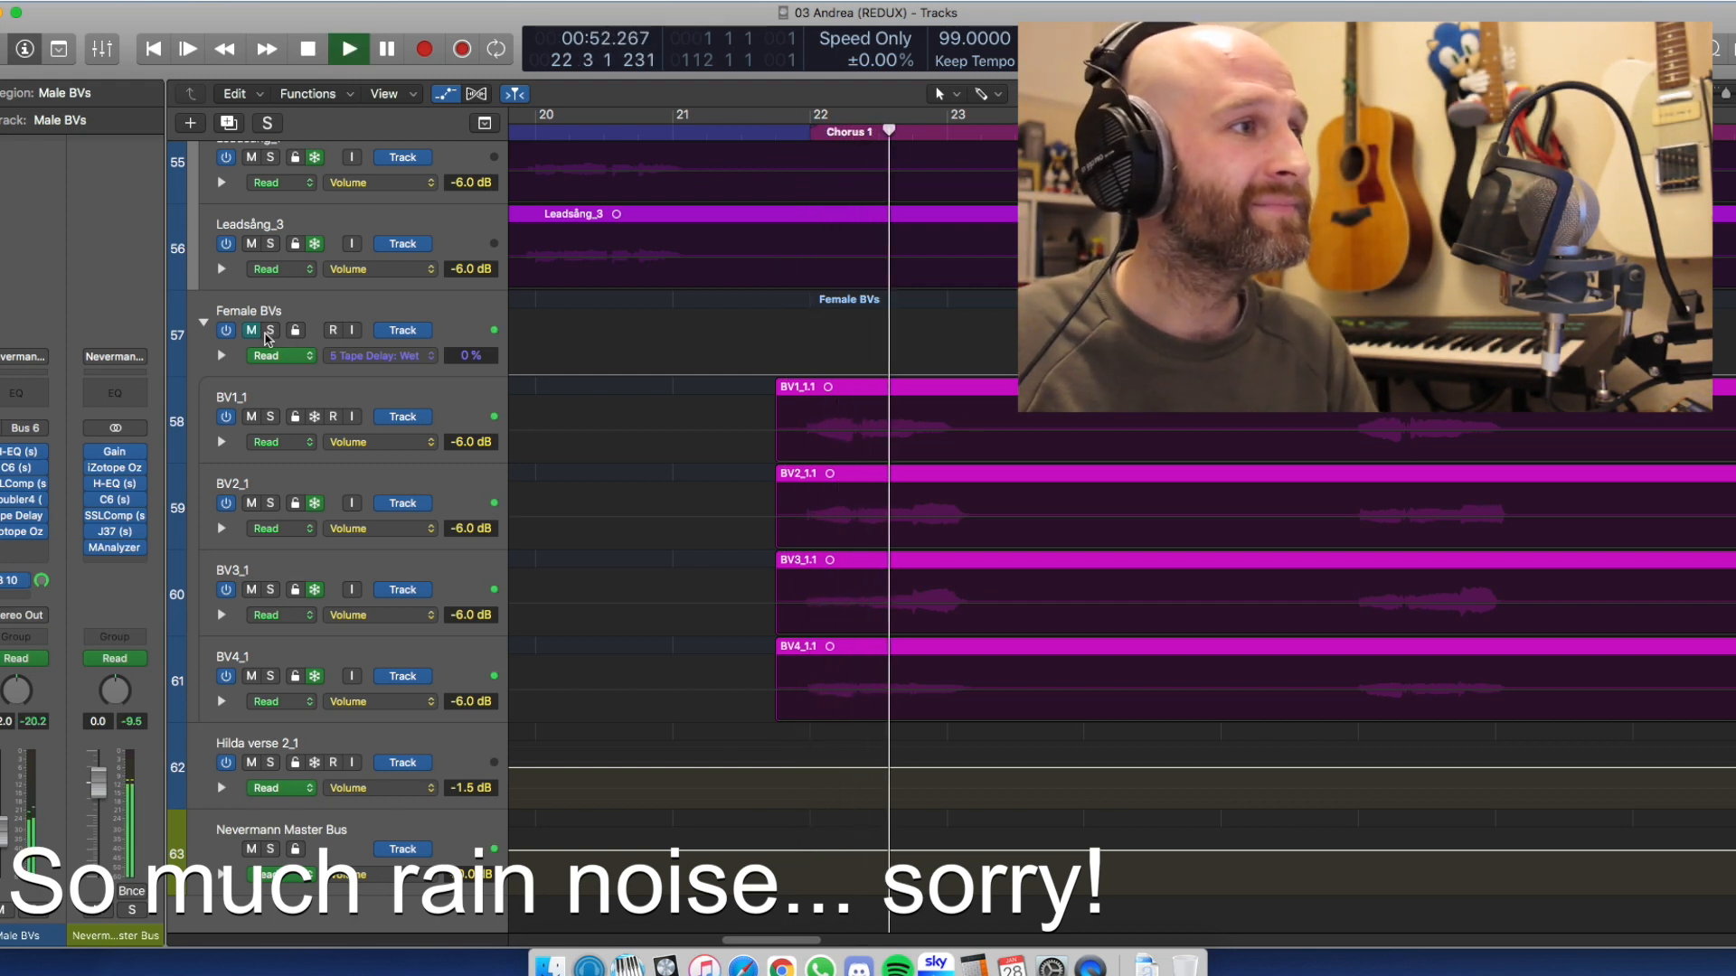
{"action": "left_click", "coordinate": [268, 332]}
{"action": "key", "text": "space"}
{"action": "left_click", "coordinate": [418, 315]}
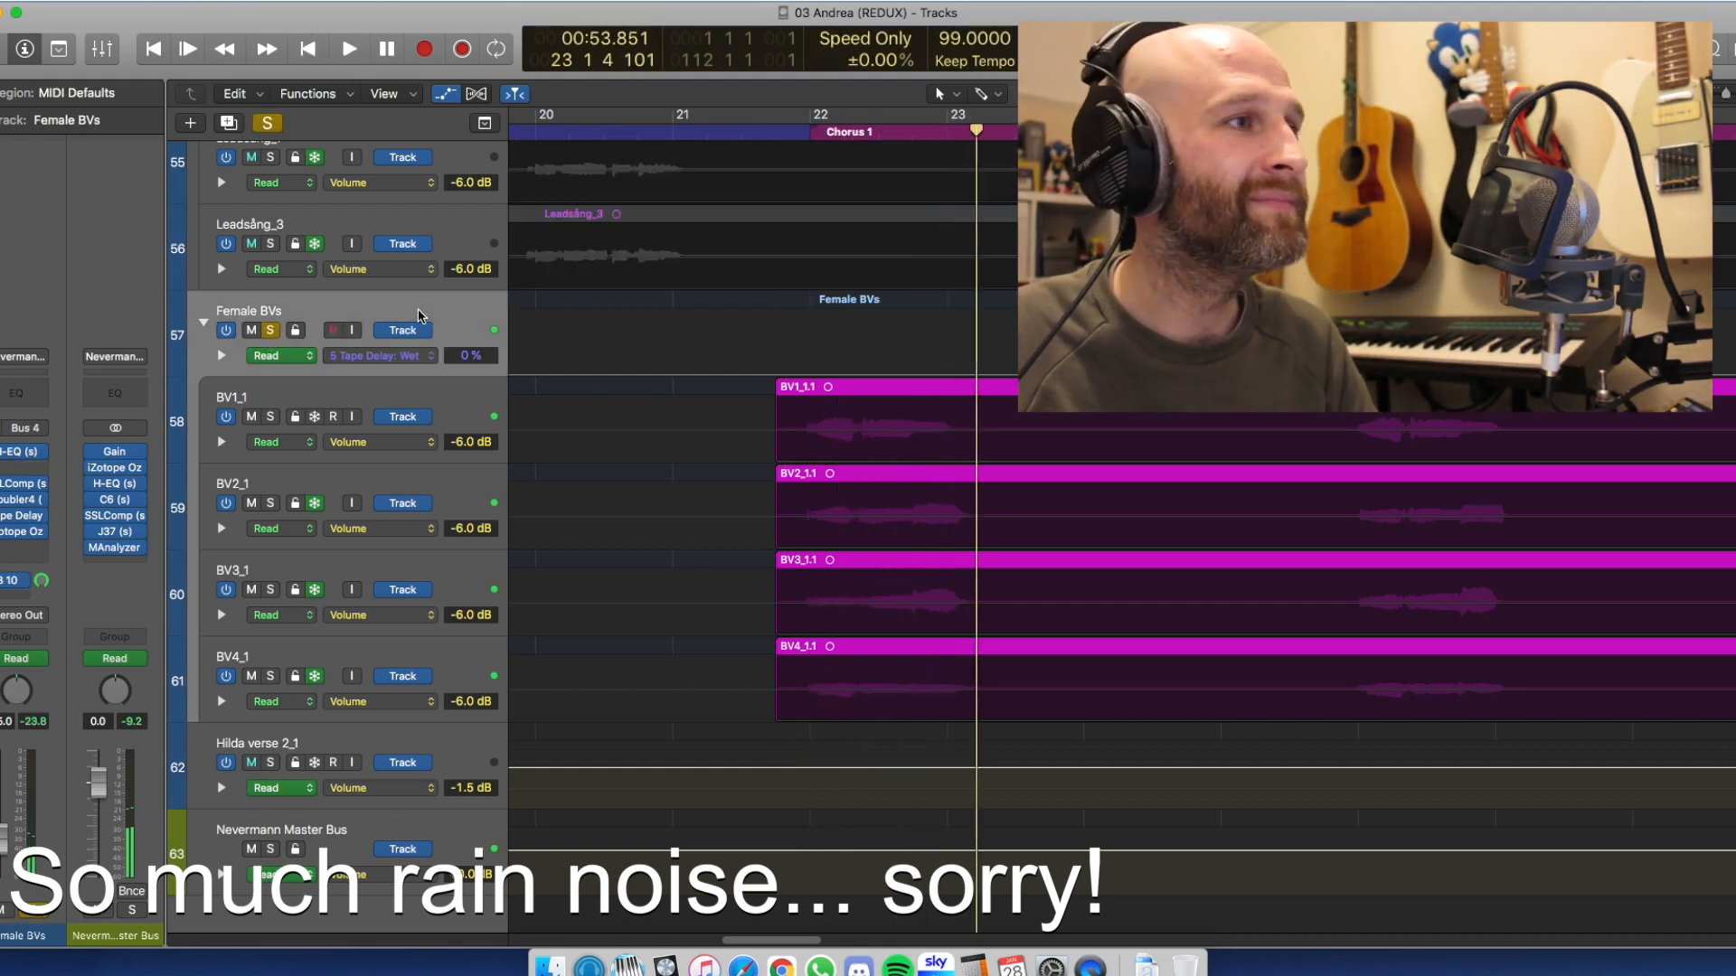
Step through the Female BVs' individual tracks from BV1_1 to BV4_1 and back to view their channel settings
{"action": "left_click", "coordinate": [445, 398]}
{"action": "key", "text": "Down"}
{"action": "key", "text": "Down"}
{"action": "key", "text": "Down"}
{"action": "key", "text": "Up"}
{"action": "key", "text": "Up"}
{"action": "key", "text": "Up"}
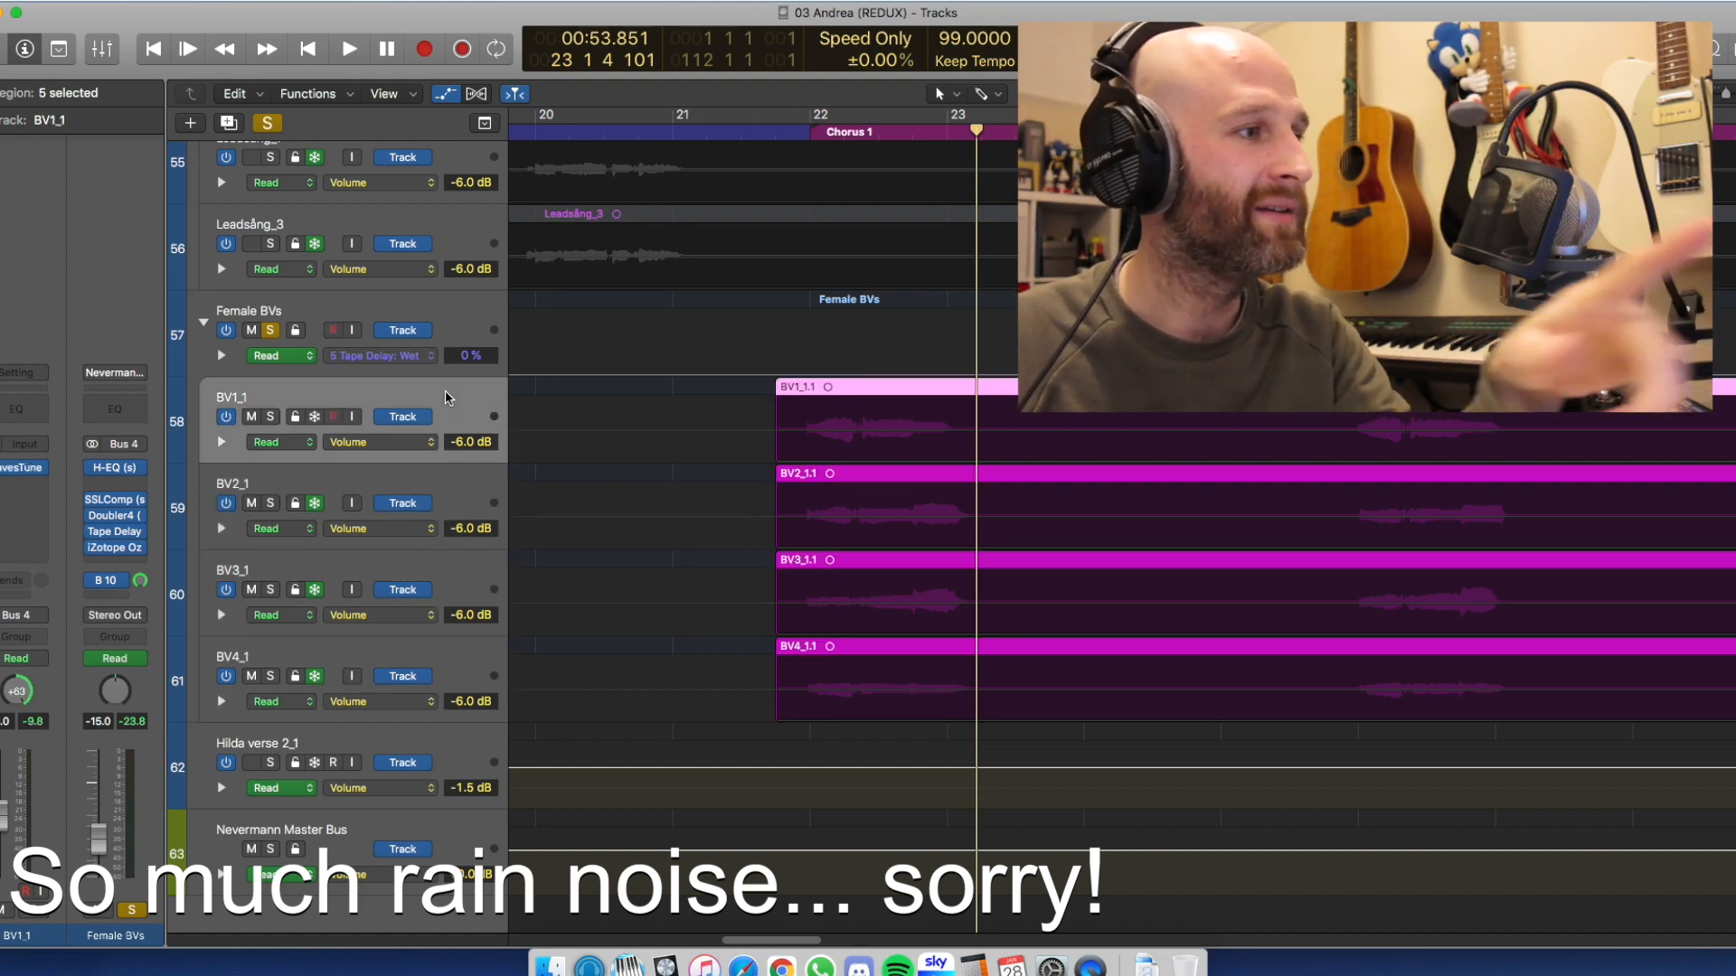
Play from bar 22 and switch the solo between BV1_1 and BV2_1 to compare the two parts
{"action": "left_click", "coordinate": [269, 416]}
{"action": "left_click", "coordinate": [269, 503]}
{"action": "left_click", "coordinate": [810, 135]}
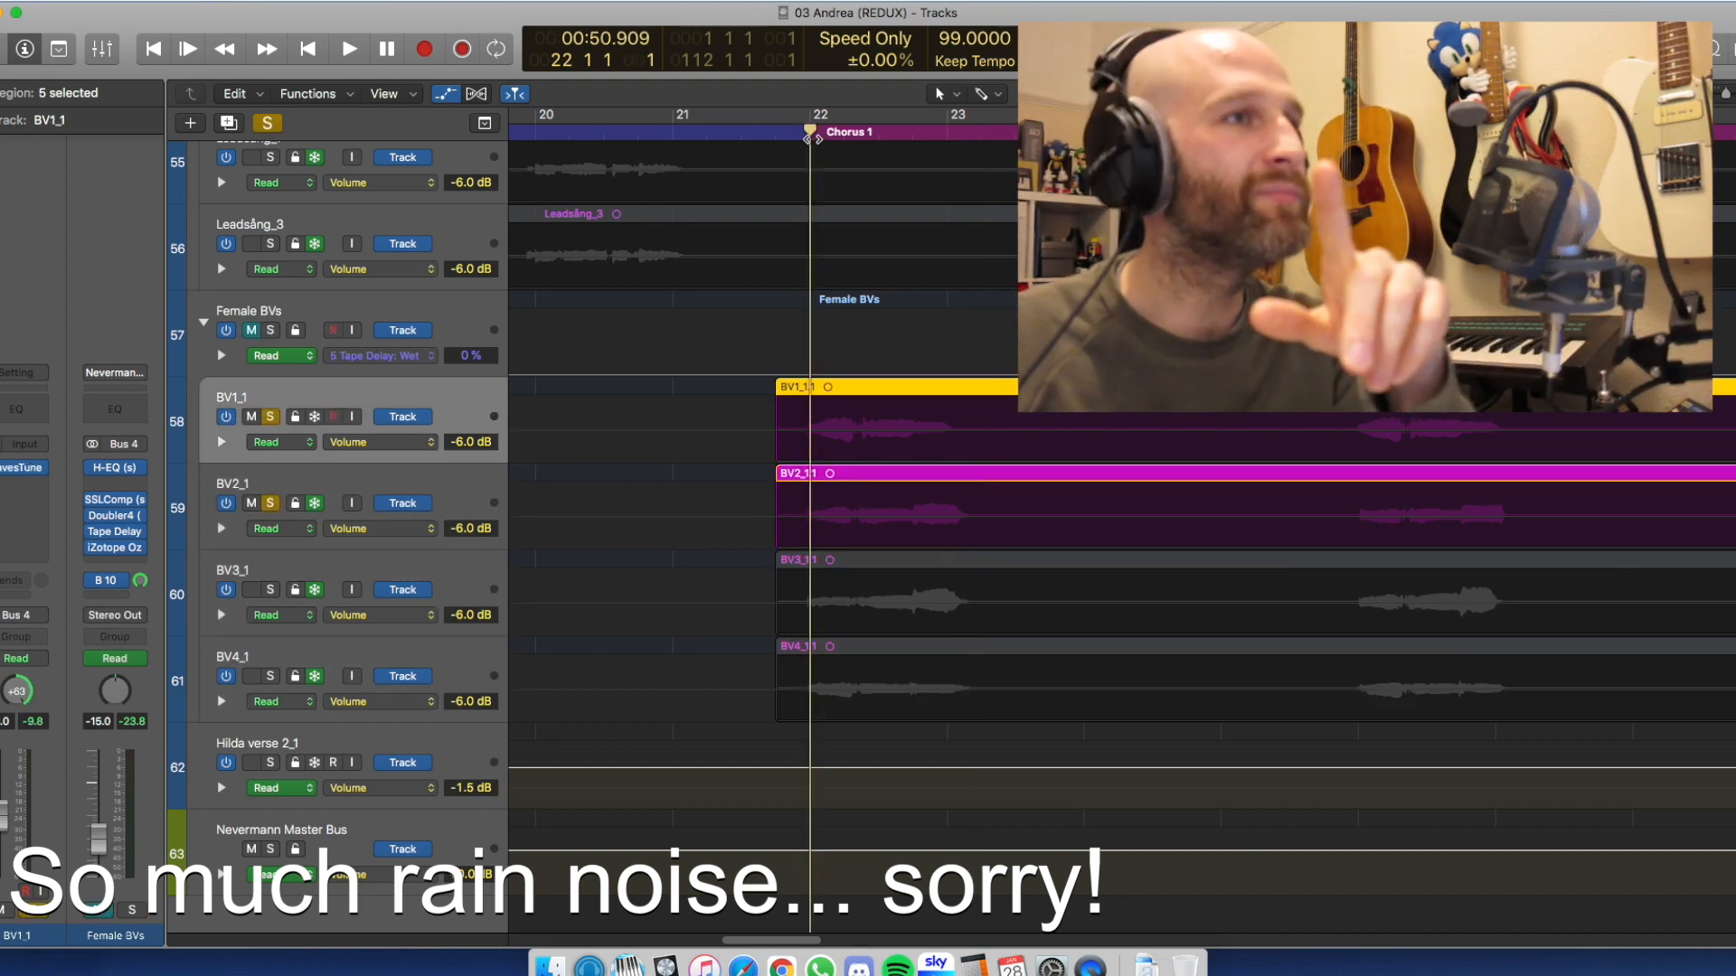
{"action": "left_click", "coordinate": [270, 503]}
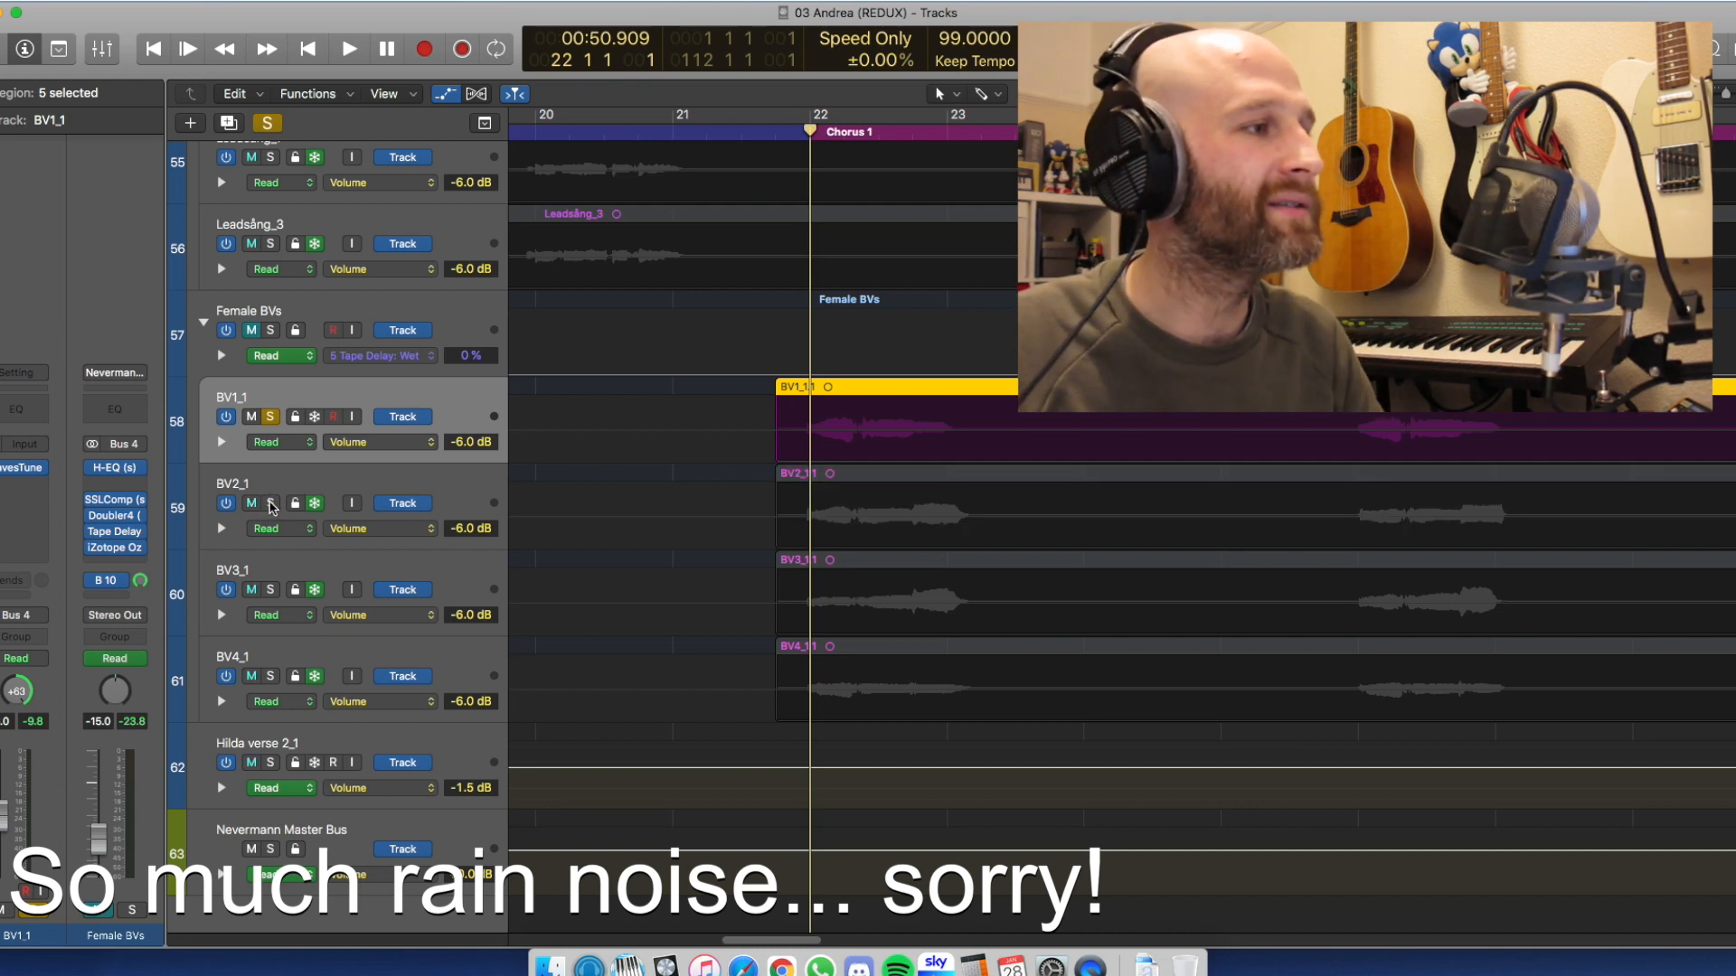
{"action": "key", "text": "space"}
{"action": "left_click", "coordinate": [269, 503], "text": "alt"}
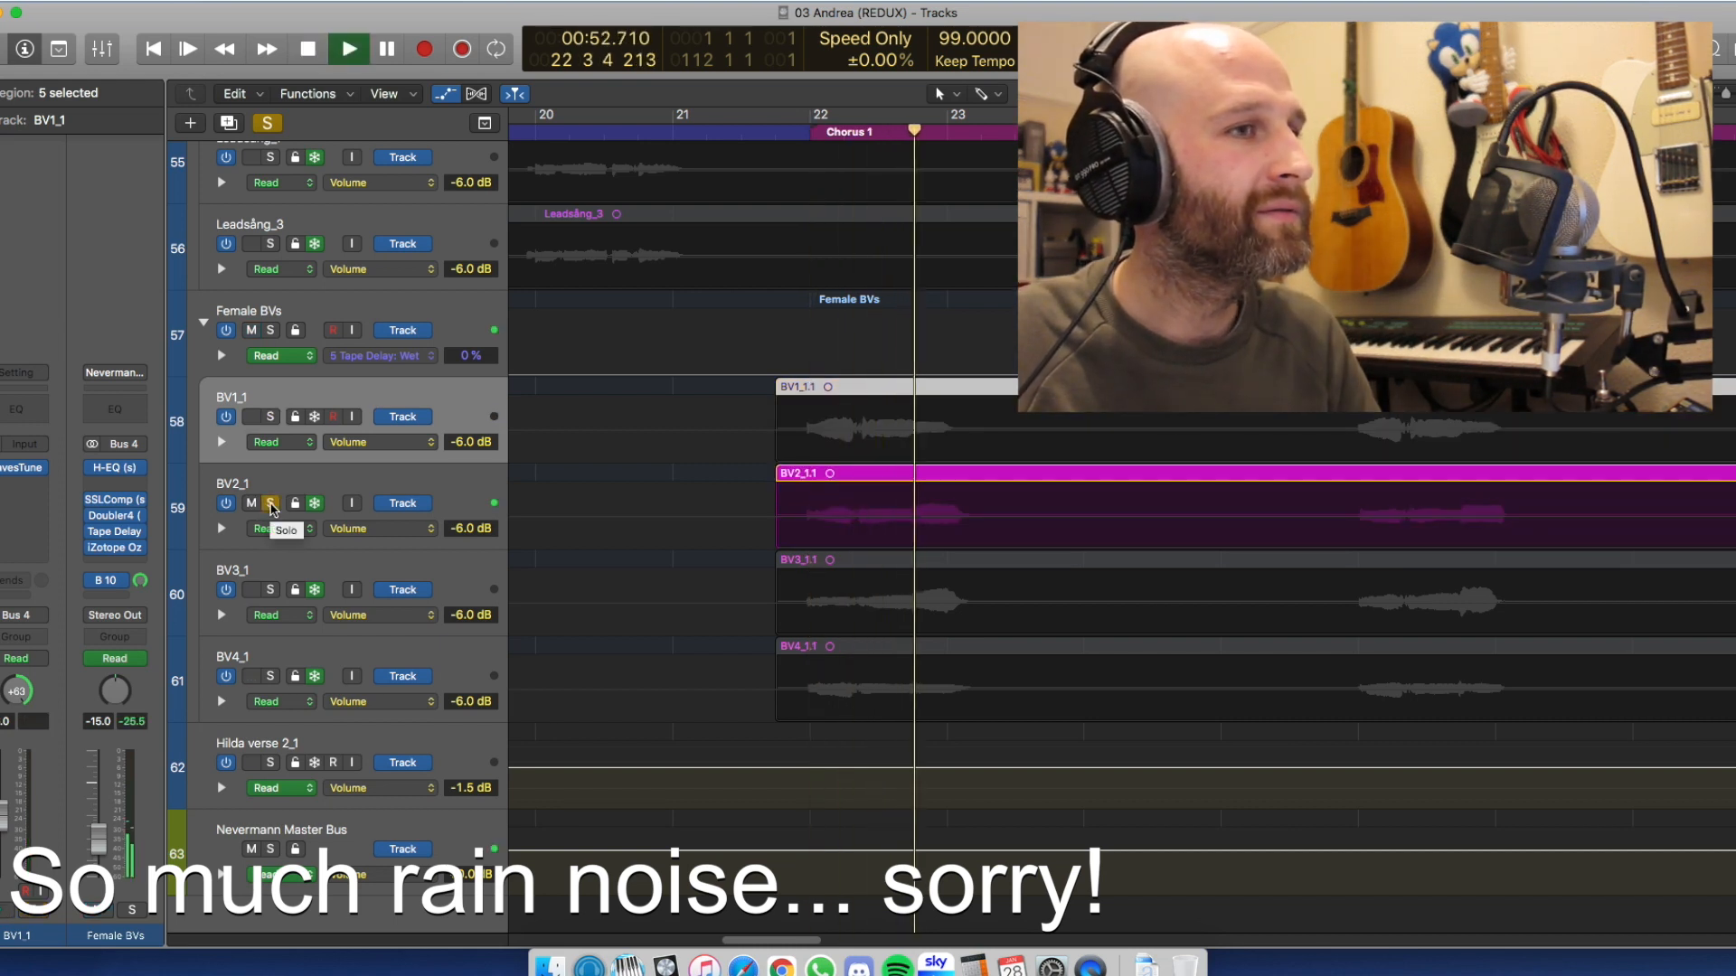
{"action": "left_click", "coordinate": [269, 503]}
{"action": "left_click", "coordinate": [270, 416]}
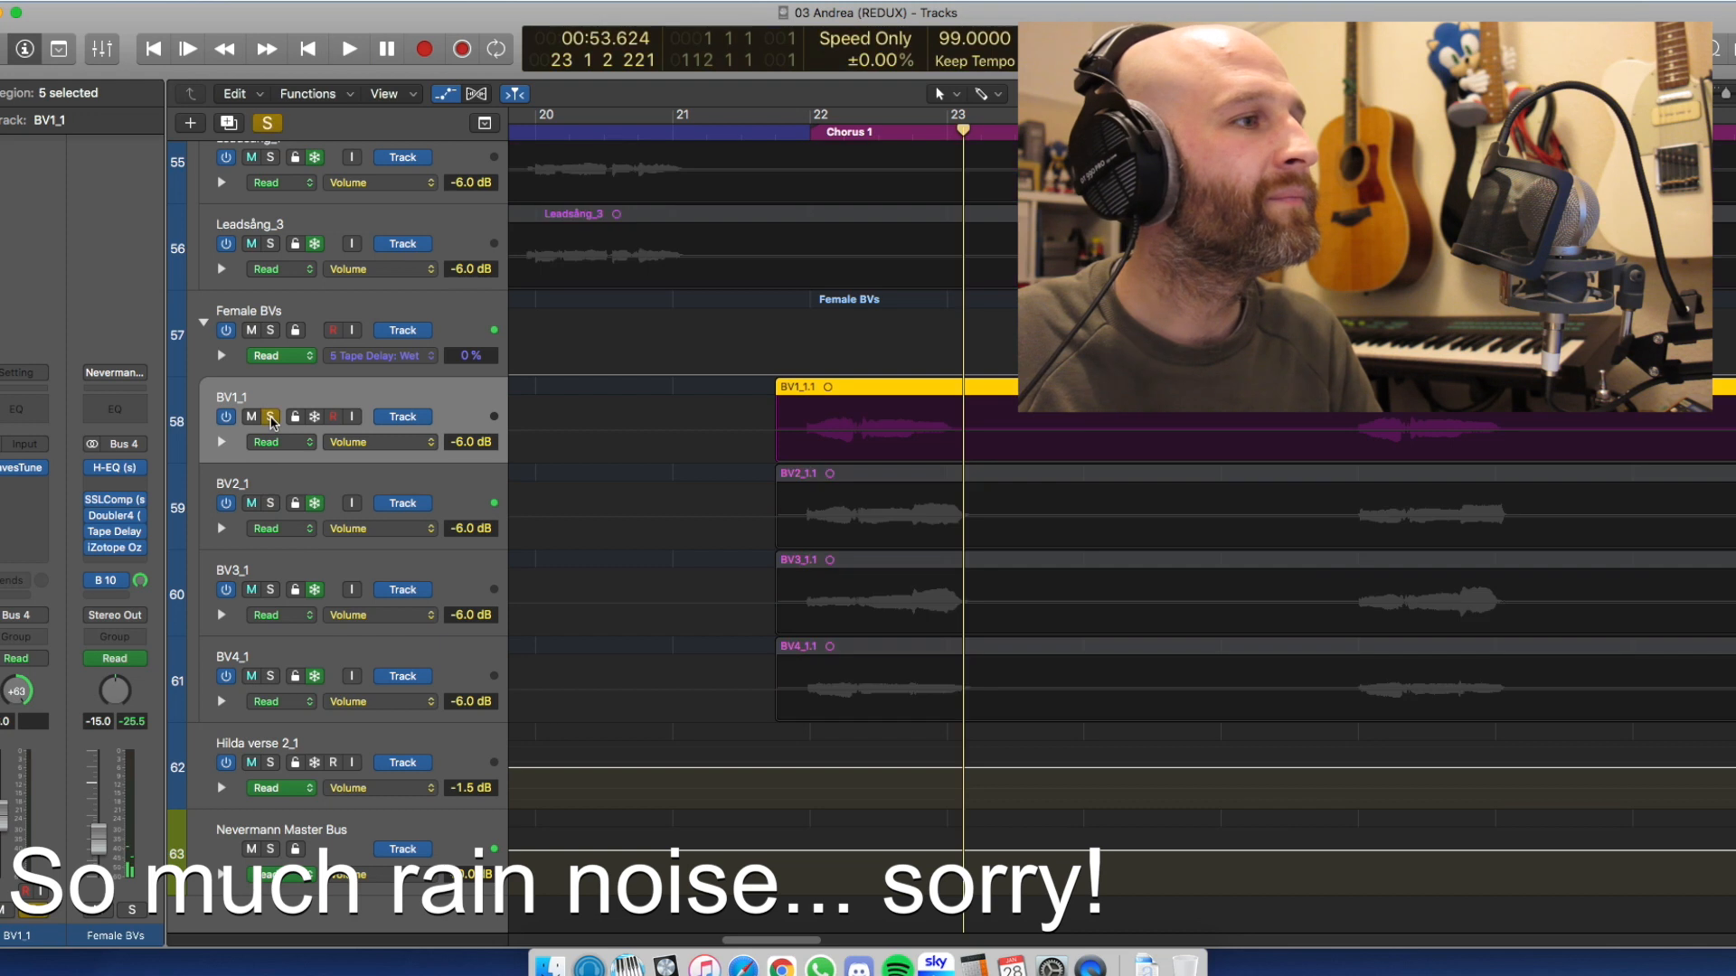
Replay the soloed BV1_1 from bar 22 to hear its tuning, and turn its solo off
{"action": "key", "text": "comma"}
{"action": "key", "text": "comma"}
{"action": "key", "text": "period"}
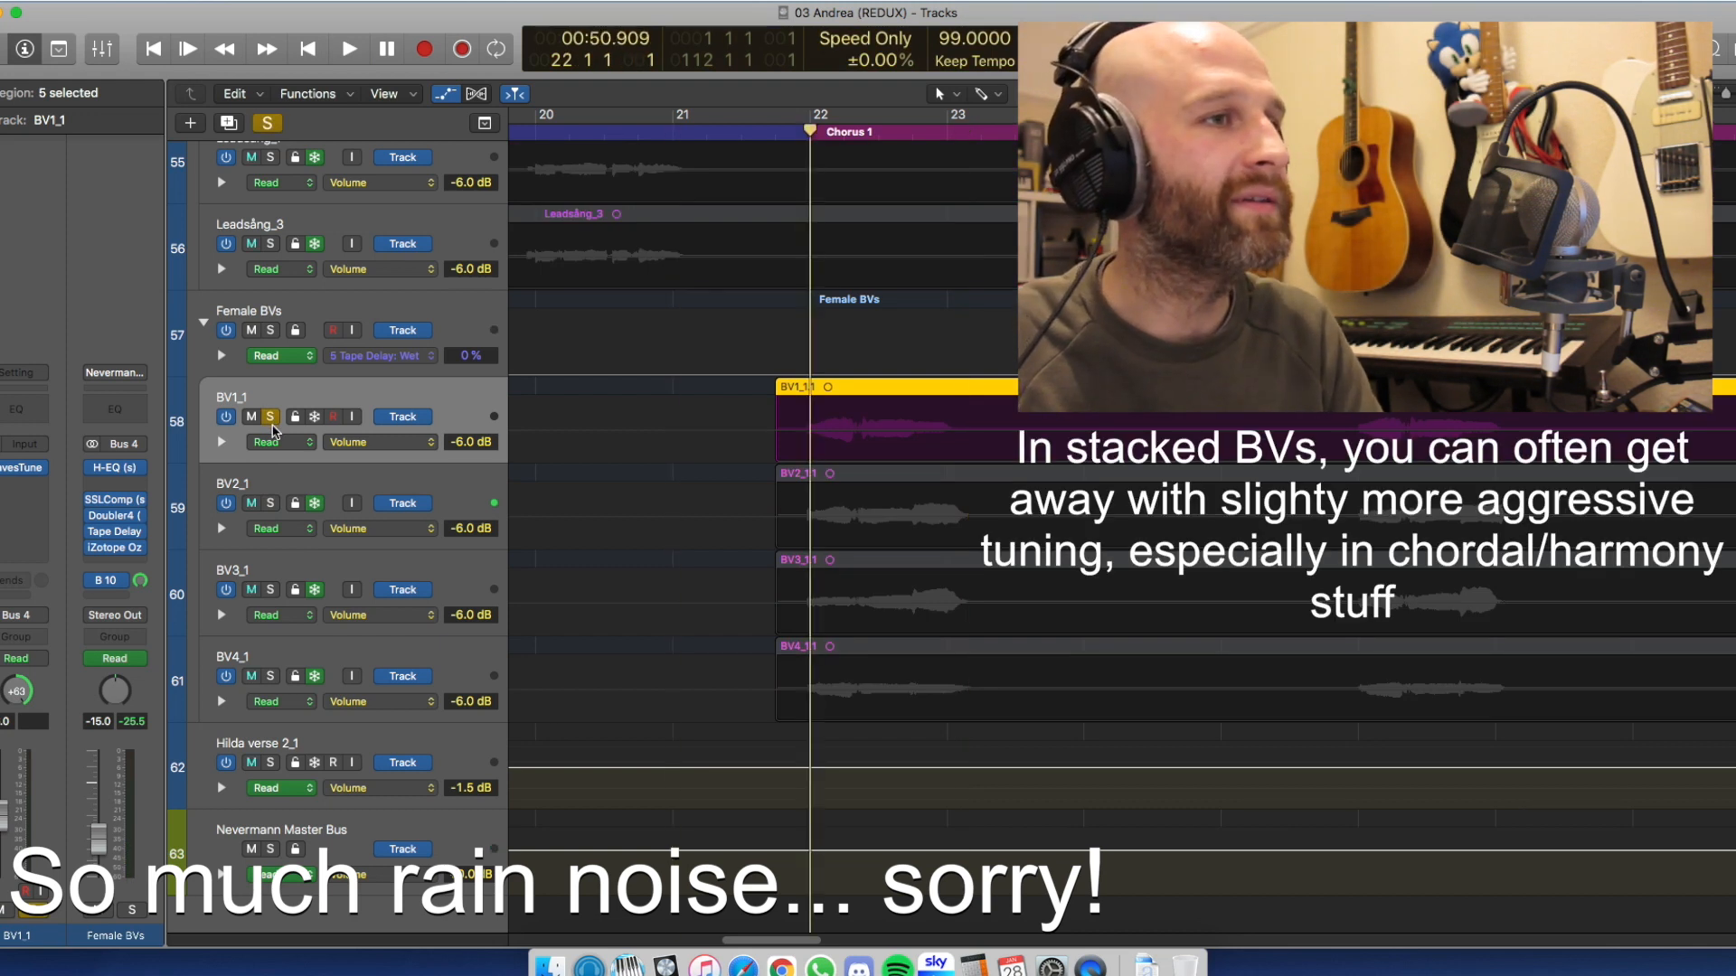
{"action": "key", "text": "space"}
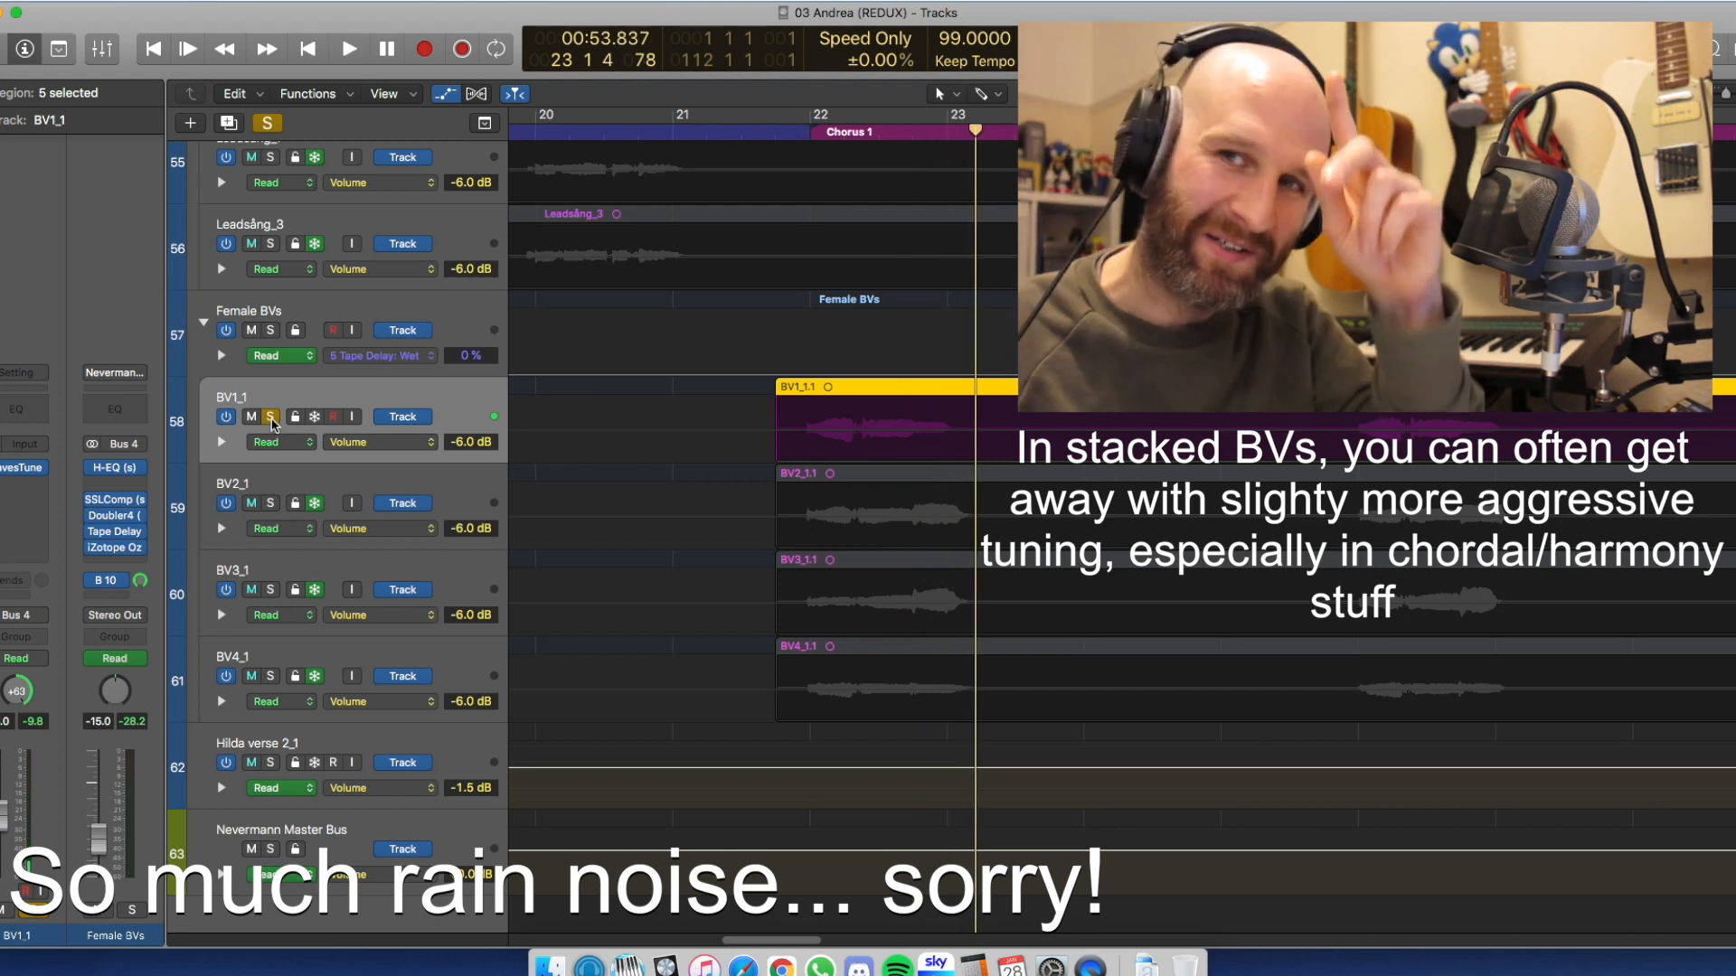
{"action": "left_click", "coordinate": [272, 419]}
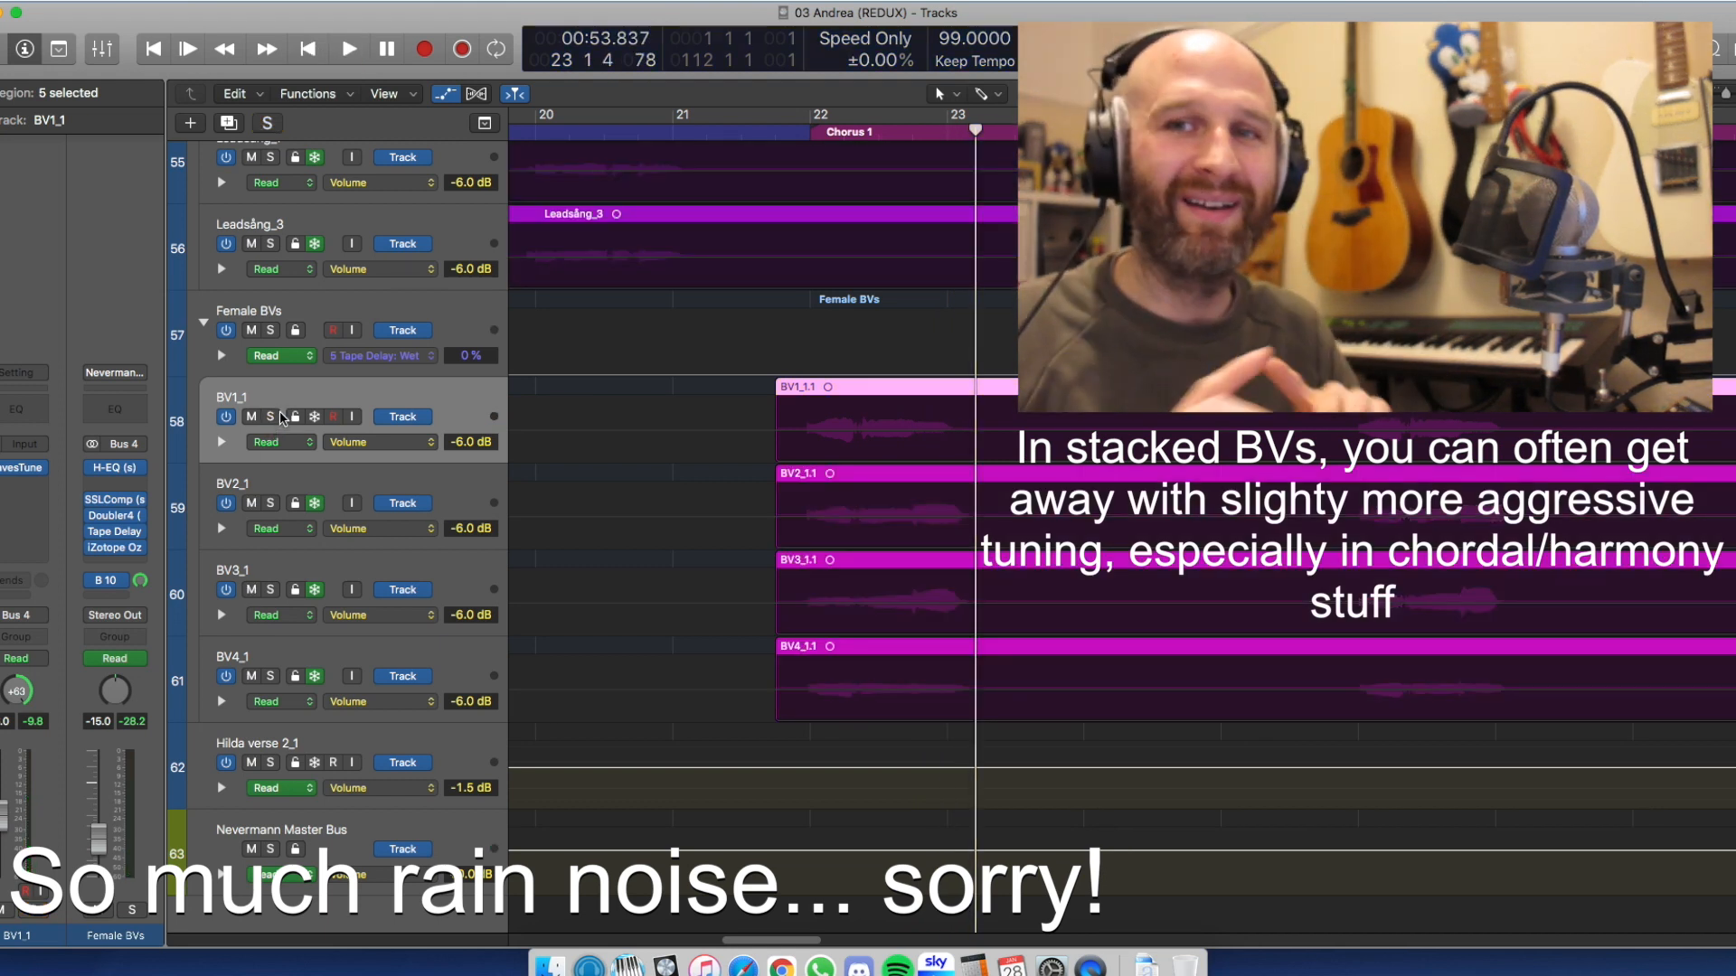
Solo the Female BVs stack together with BV3_1 and BV4_1, and select BV3_1
{"action": "left_click", "coordinate": [270, 331]}
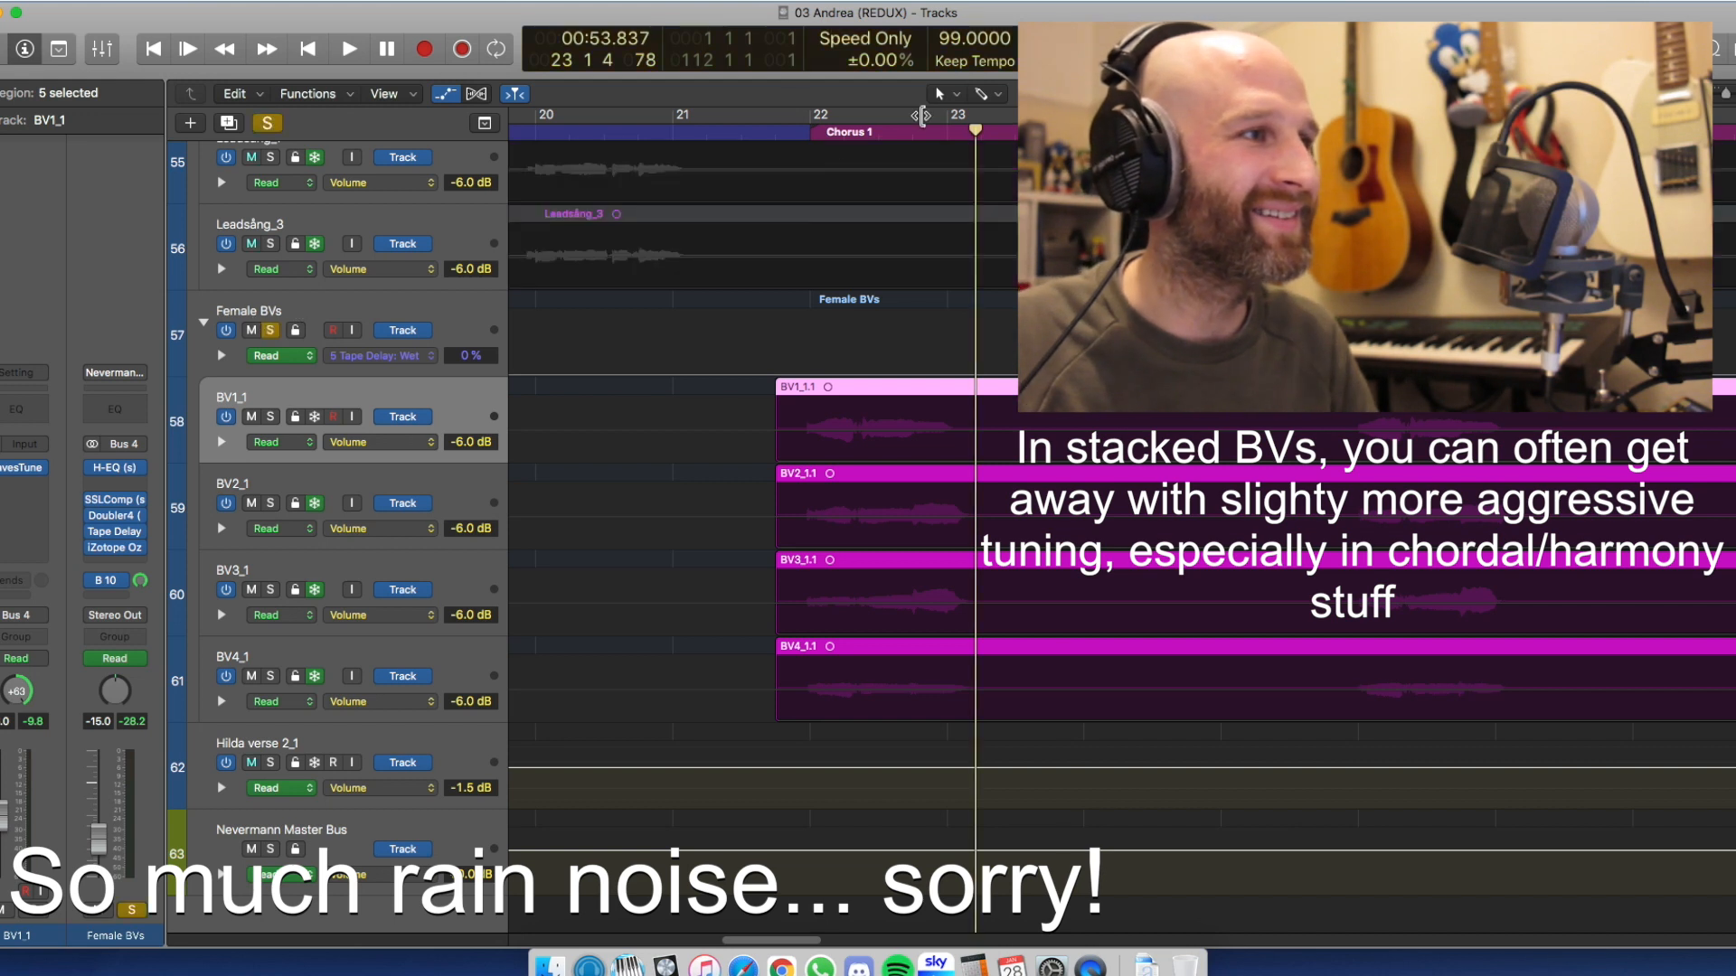
{"action": "left_click", "coordinate": [270, 589]}
{"action": "left_click", "coordinate": [270, 676]}
{"action": "left_click", "coordinate": [401, 567]}
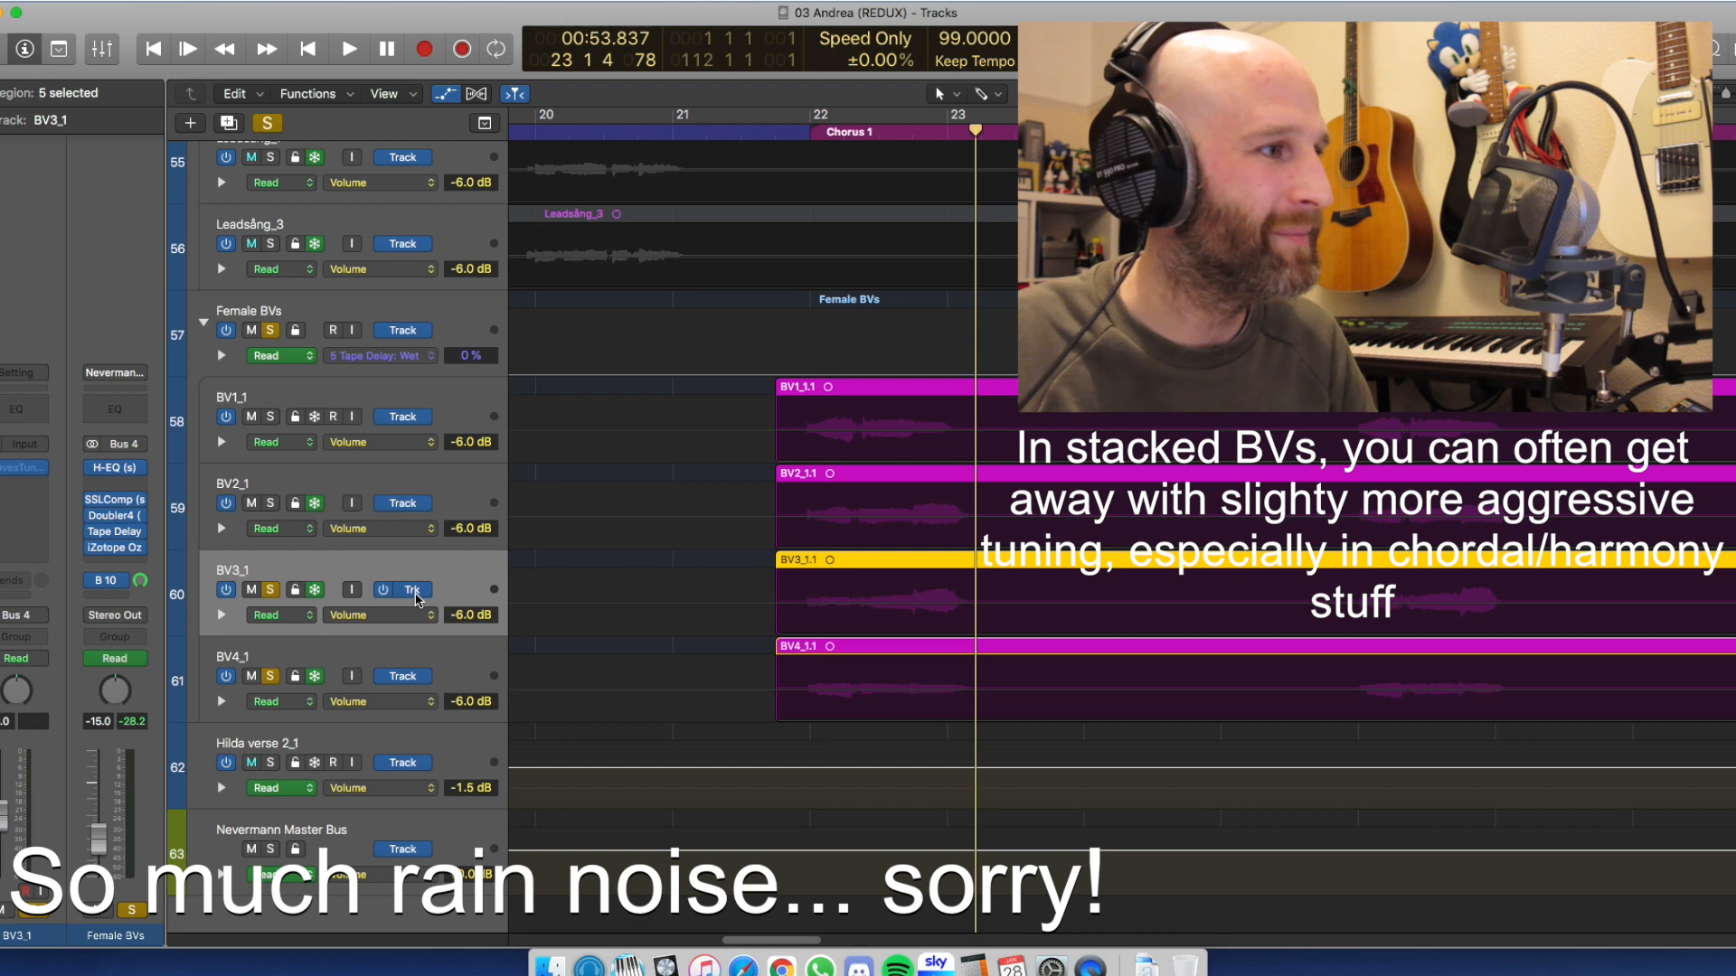
Play the soloed BV3_1 and BV4_1 harmonies from bar 22 twice to hear their tuning
{"action": "key", "text": "space"}
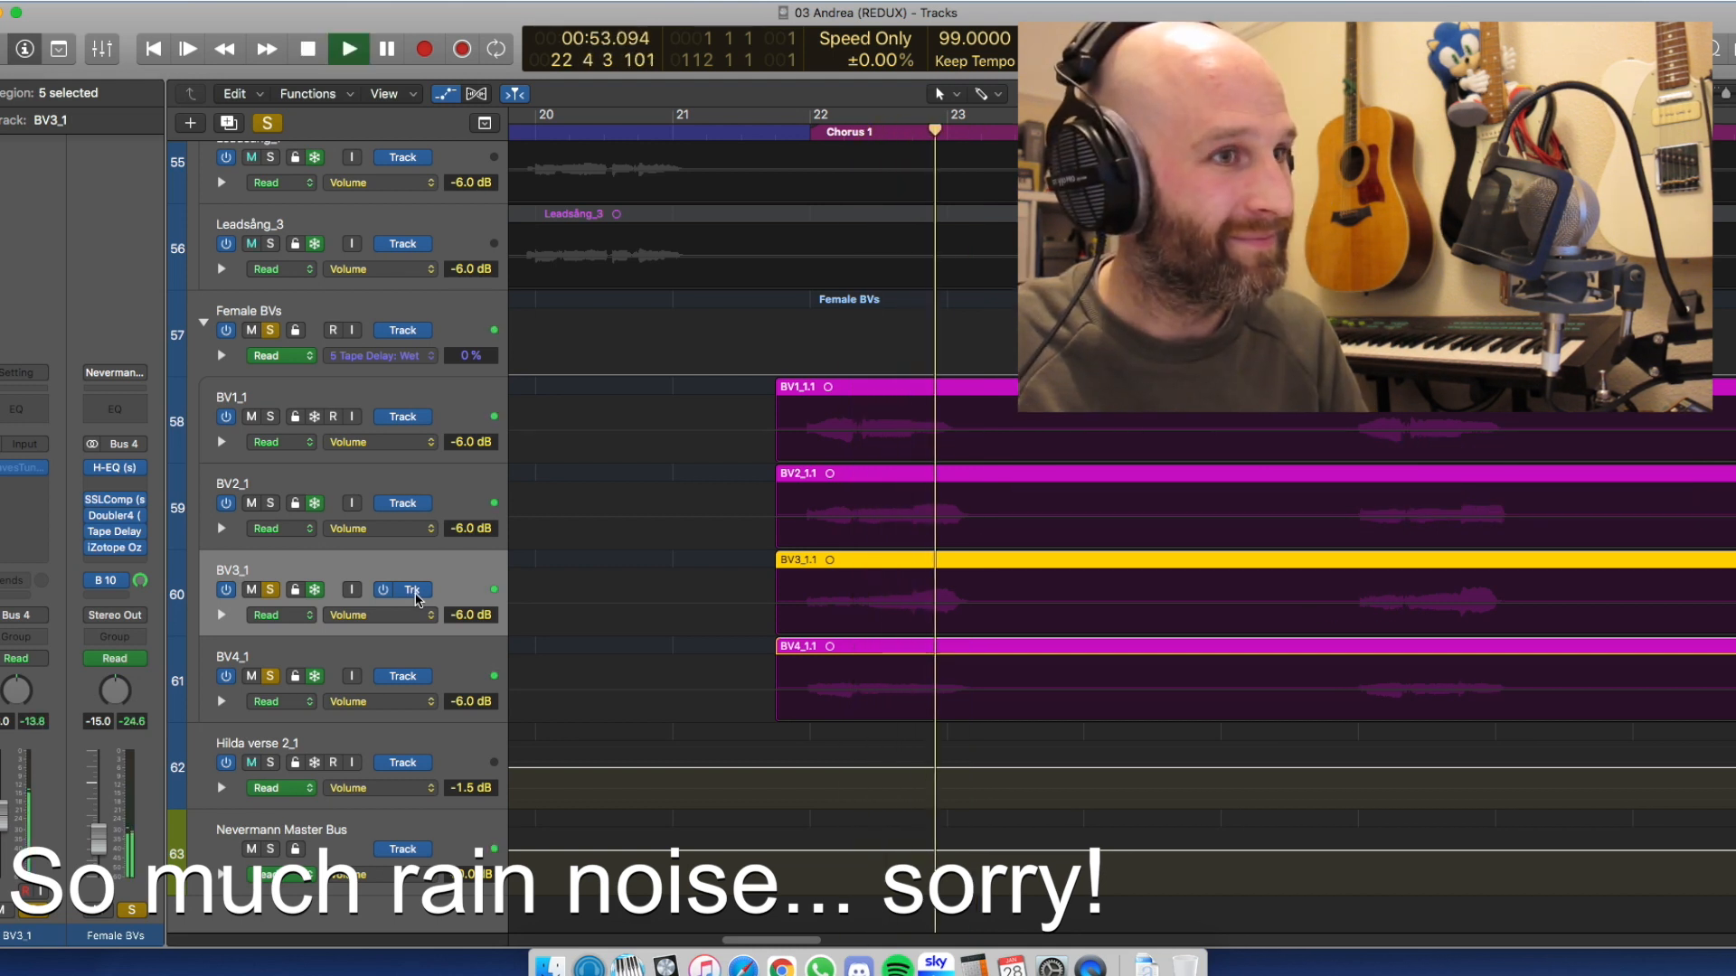
{"action": "key", "text": "space"}
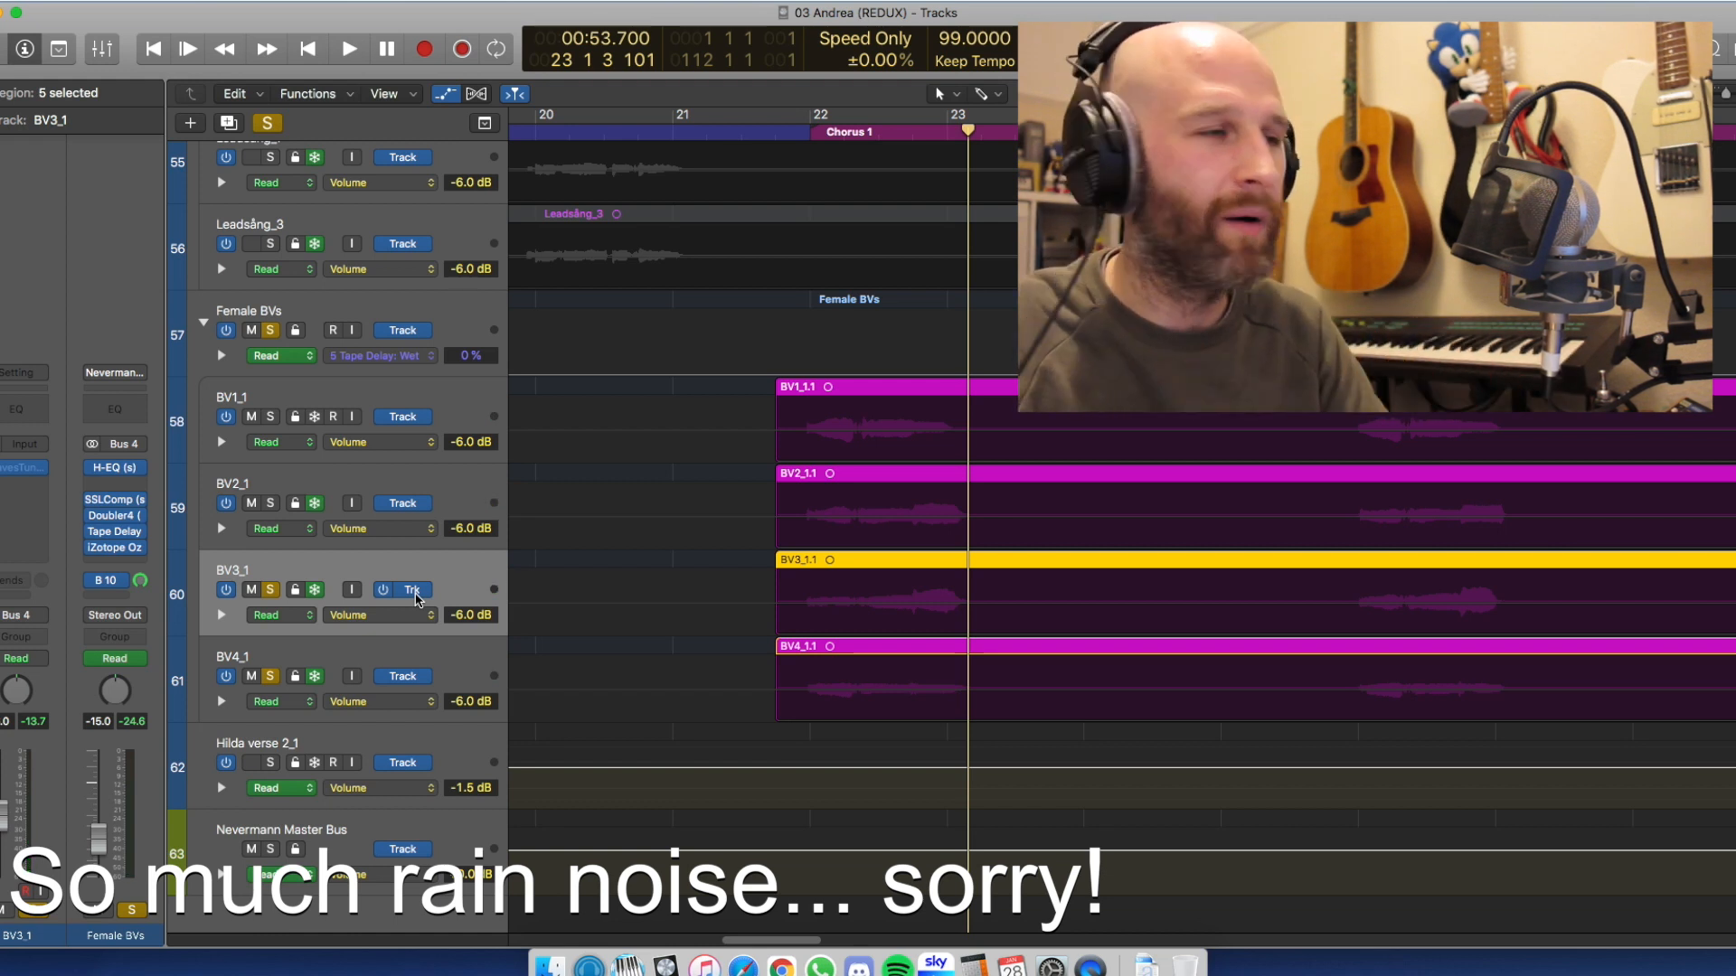
{"action": "key", "text": "space"}
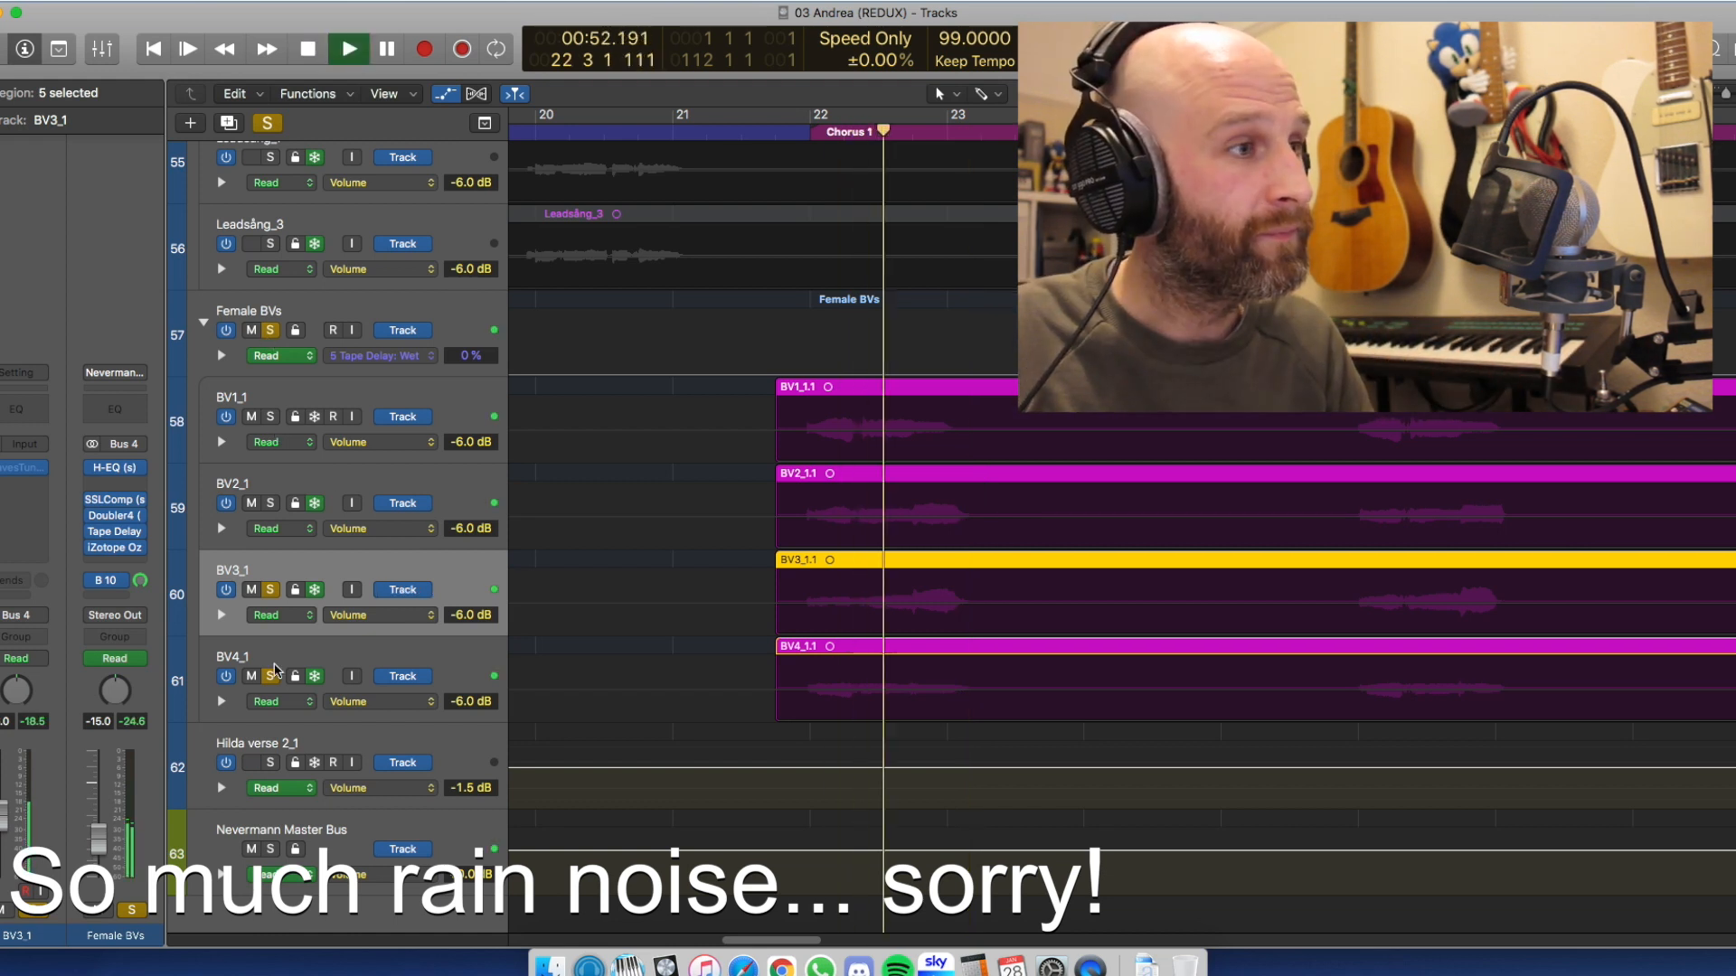
{"action": "key", "text": "space"}
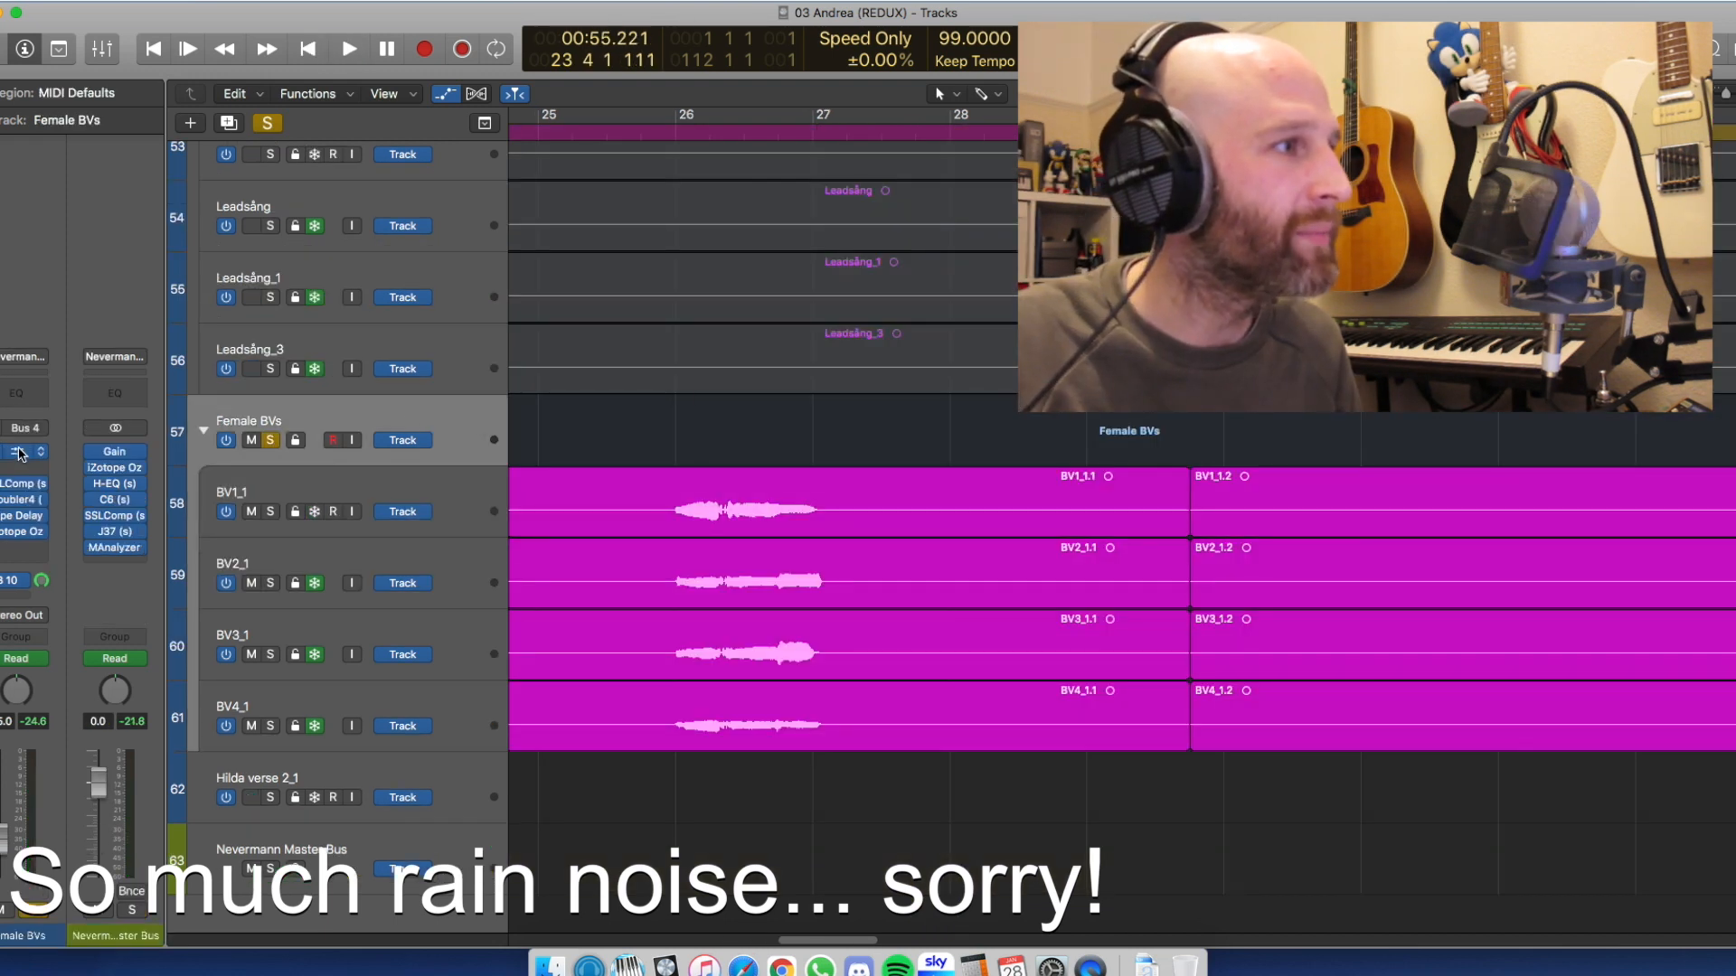
Open the H-EQ on the Female BVs stack to review its EQ curve, and close it
{"action": "left_click", "coordinate": [20, 454]}
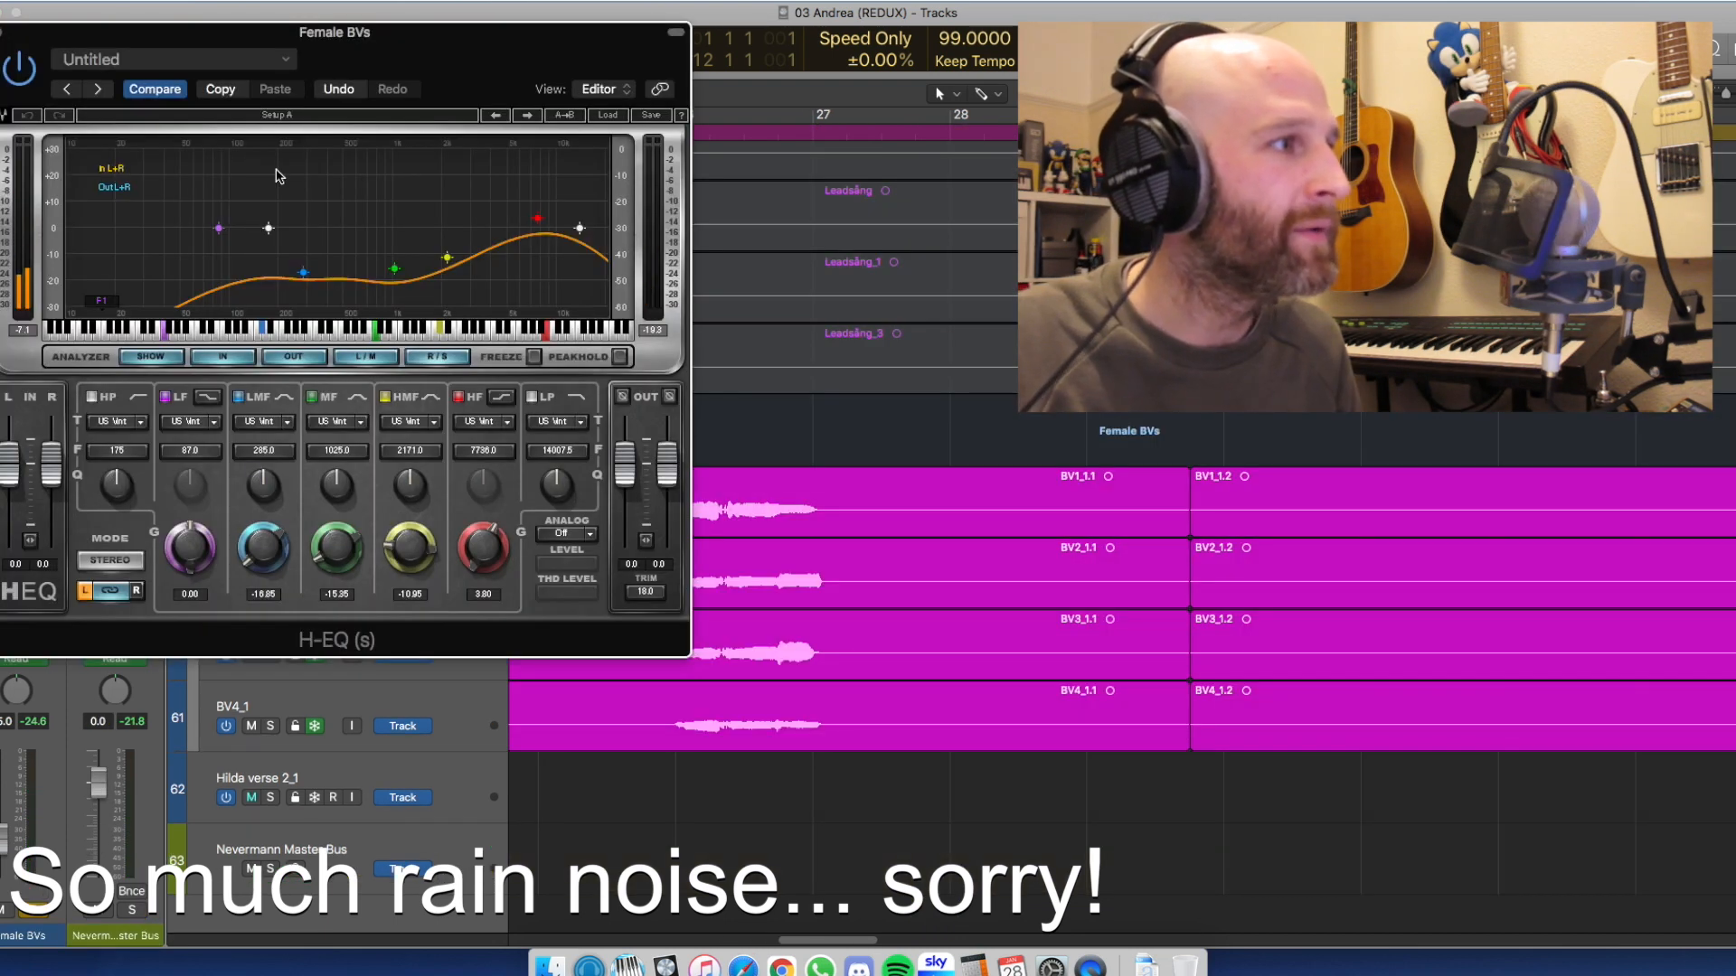
{"action": "left_click", "coordinate": [4, 36]}
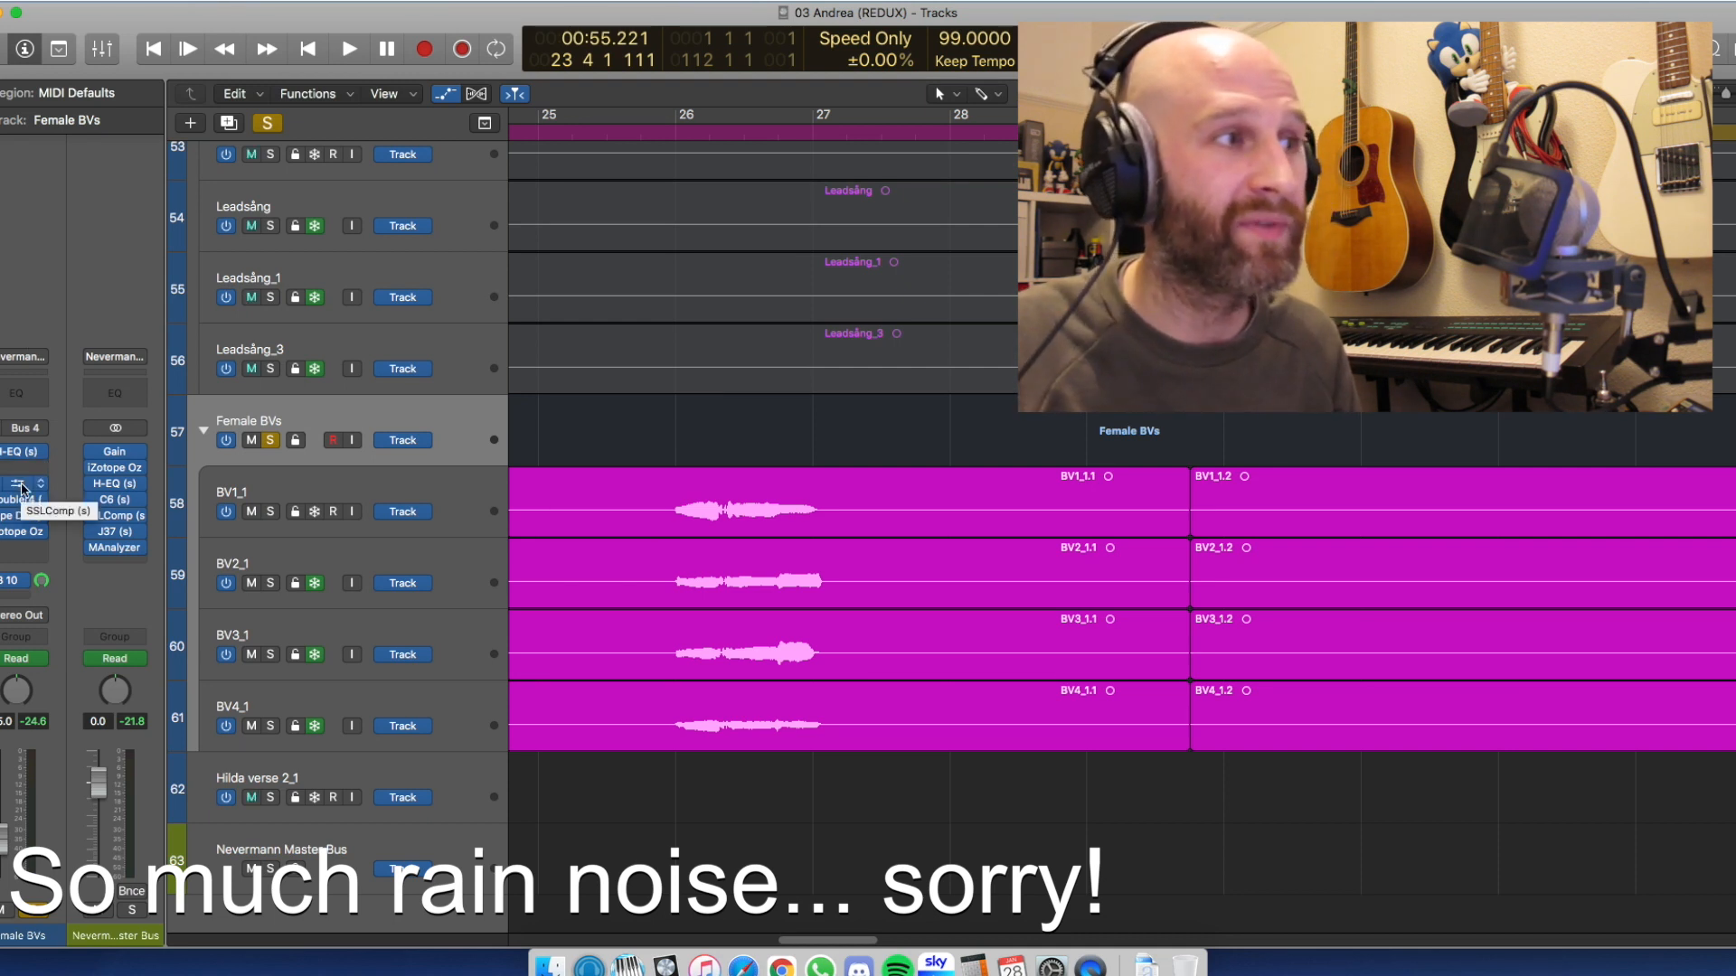
{"action": "scroll", "coordinate": [632, 574], "scroll_direction": "left", "scroll_amount": 5}
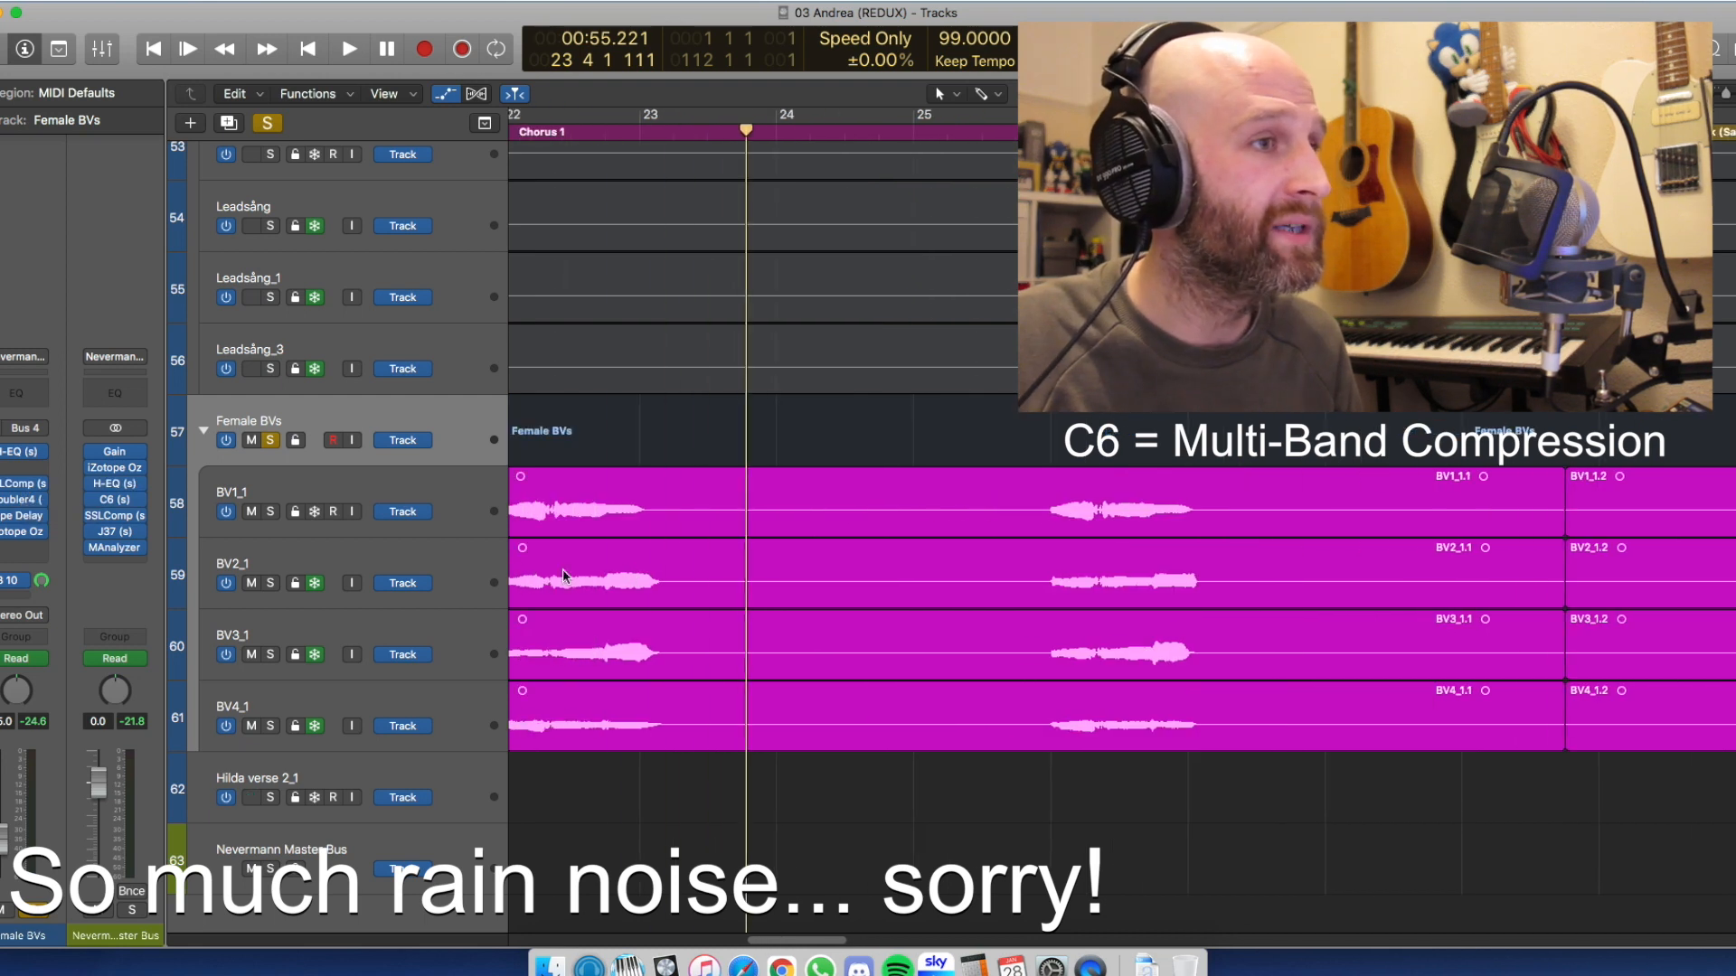
Select the female verse 2 vocal on track 62 and turn off the Female BVs stack's solo
{"action": "scroll", "coordinate": [998, 574], "scroll_direction": "right", "scroll_amount": 15}
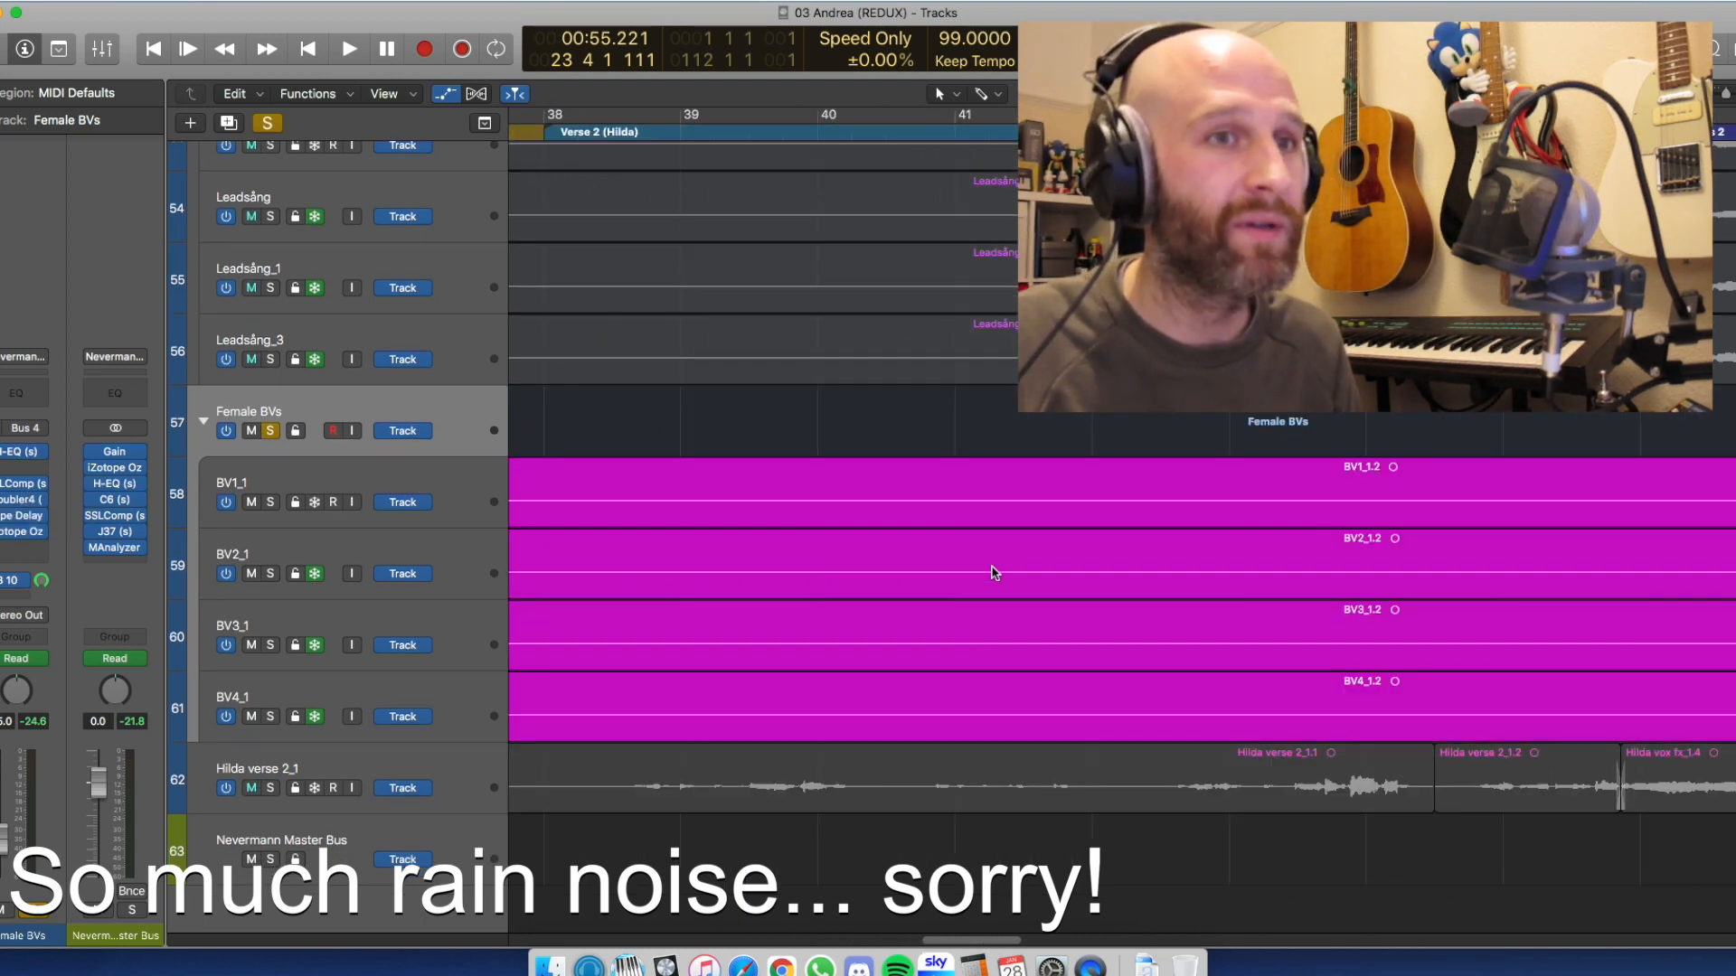
{"action": "scroll", "coordinate": [554, 651], "scroll_direction": "down", "scroll_amount": 5}
{"action": "scroll", "coordinate": [559, 643], "scroll_direction": "left", "scroll_amount": 6}
{"action": "scroll", "coordinate": [496, 823], "scroll_direction": "up", "scroll_amount": 2}
{"action": "scroll", "coordinate": [488, 749], "scroll_direction": "down", "scroll_amount": 2}
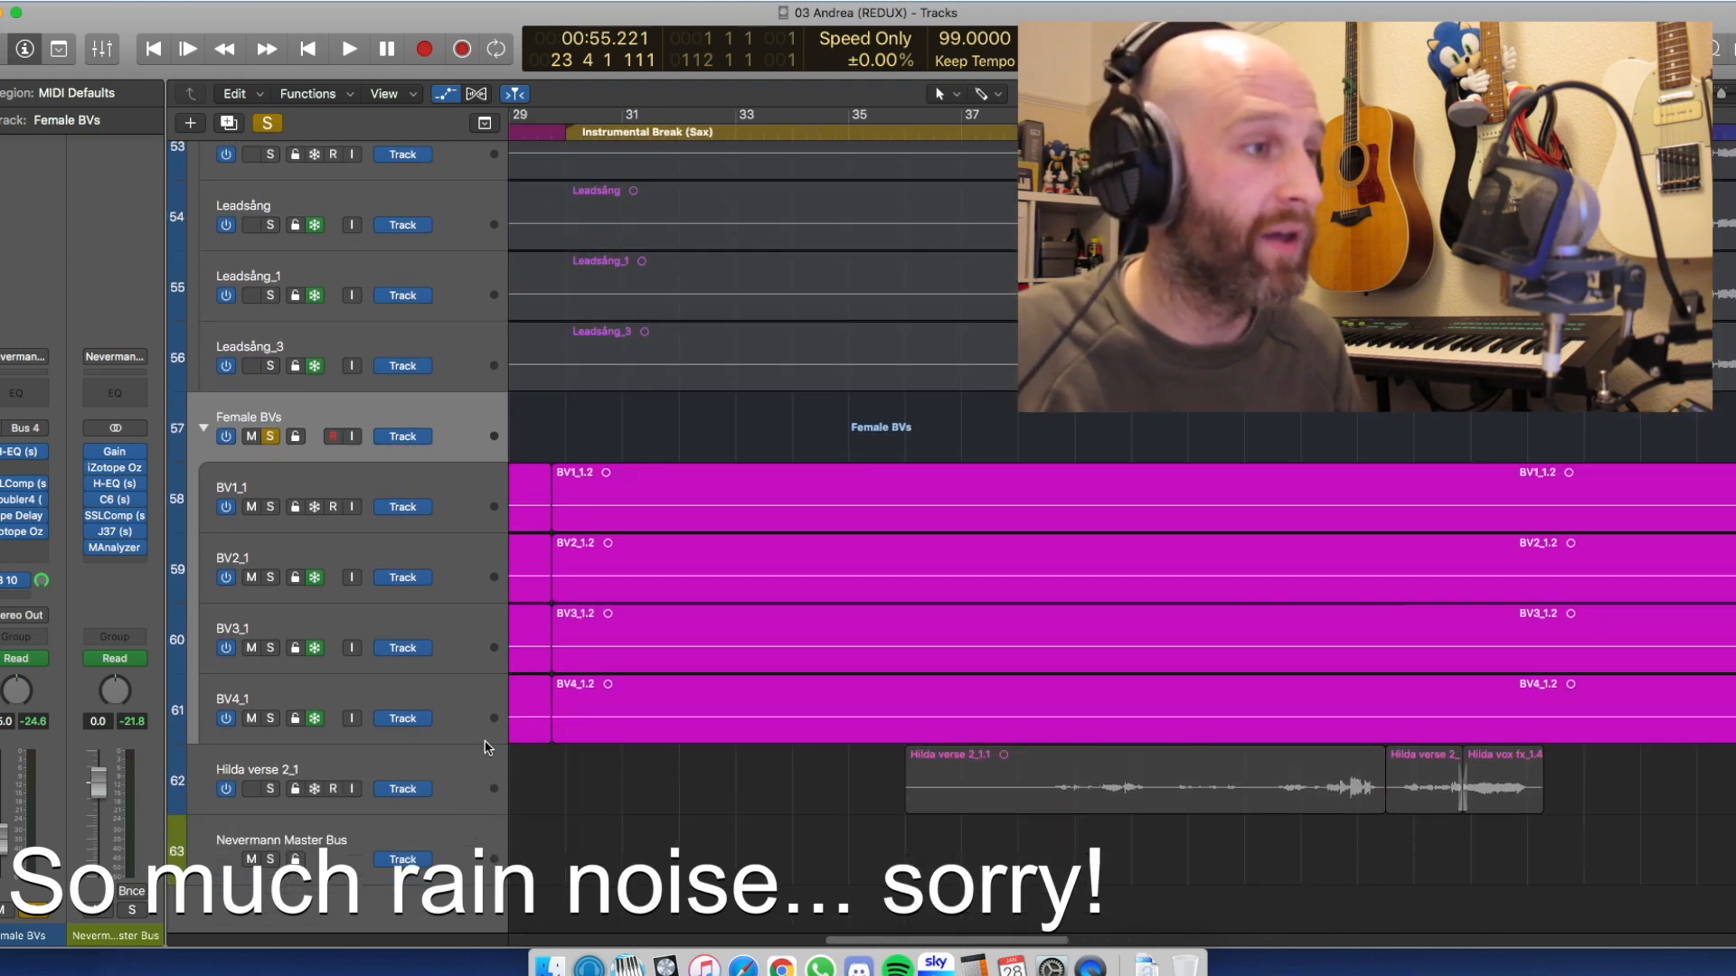
{"action": "left_click", "coordinate": [478, 773]}
{"action": "left_click", "coordinate": [271, 438]}
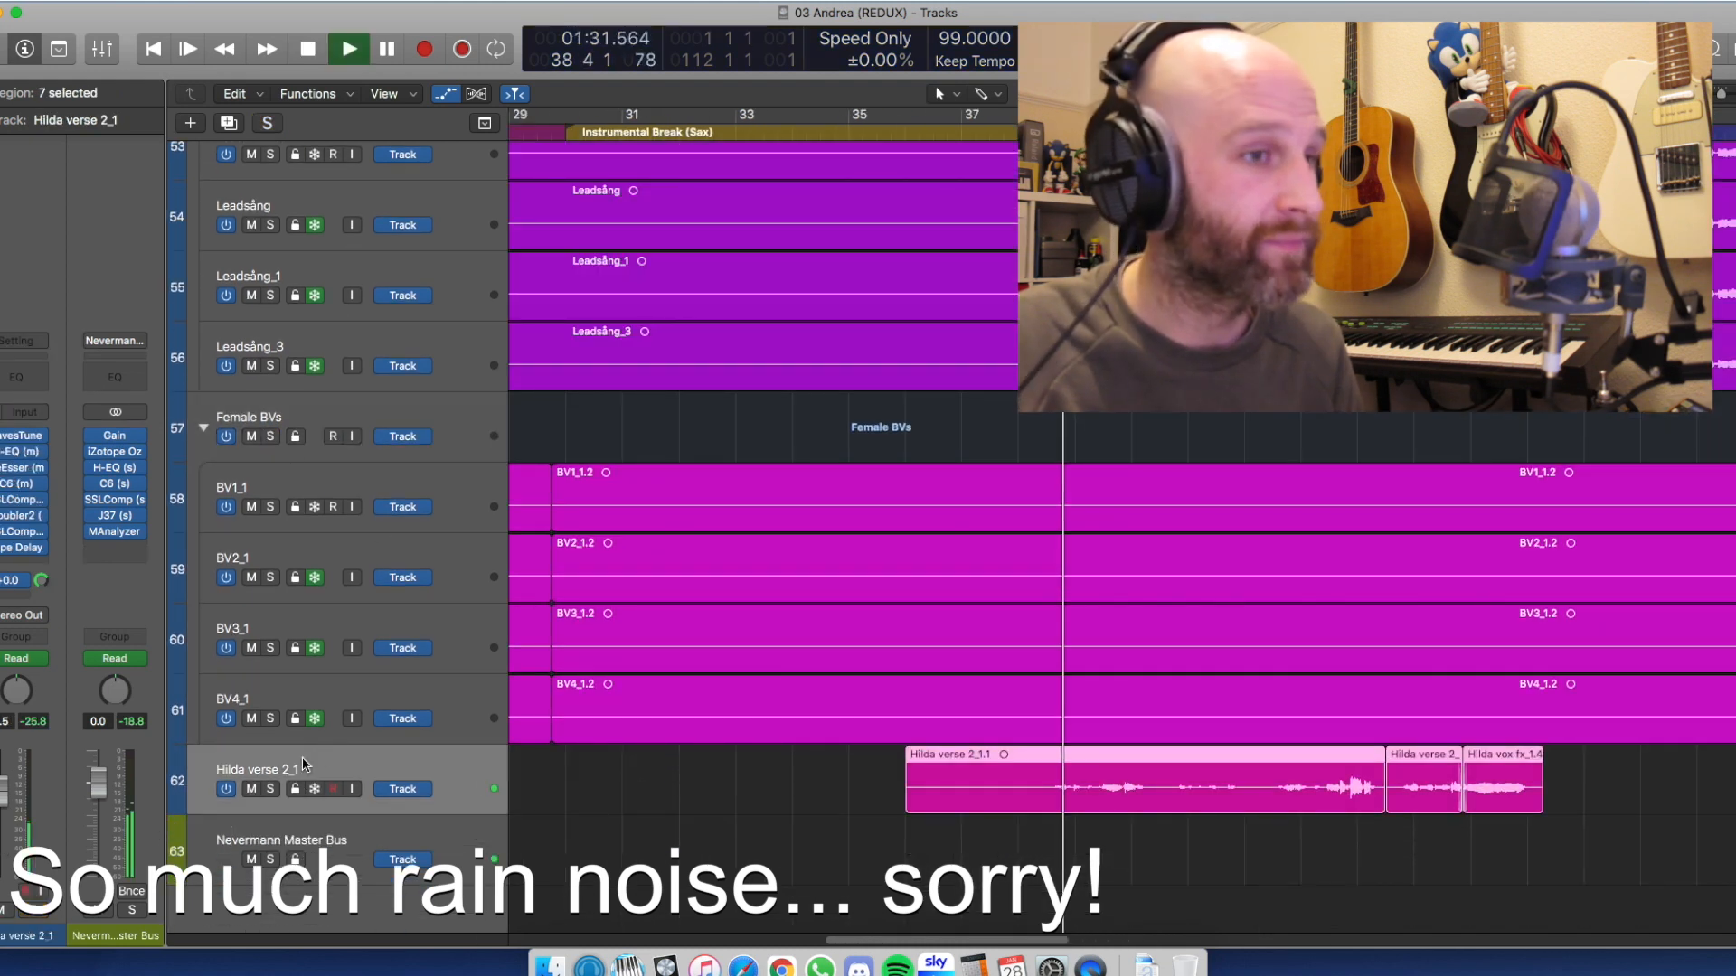
Solo the female verse 2 vocal on track 62 and play it, pausing once, to hear it alone
{"action": "left_click", "coordinate": [270, 788]}
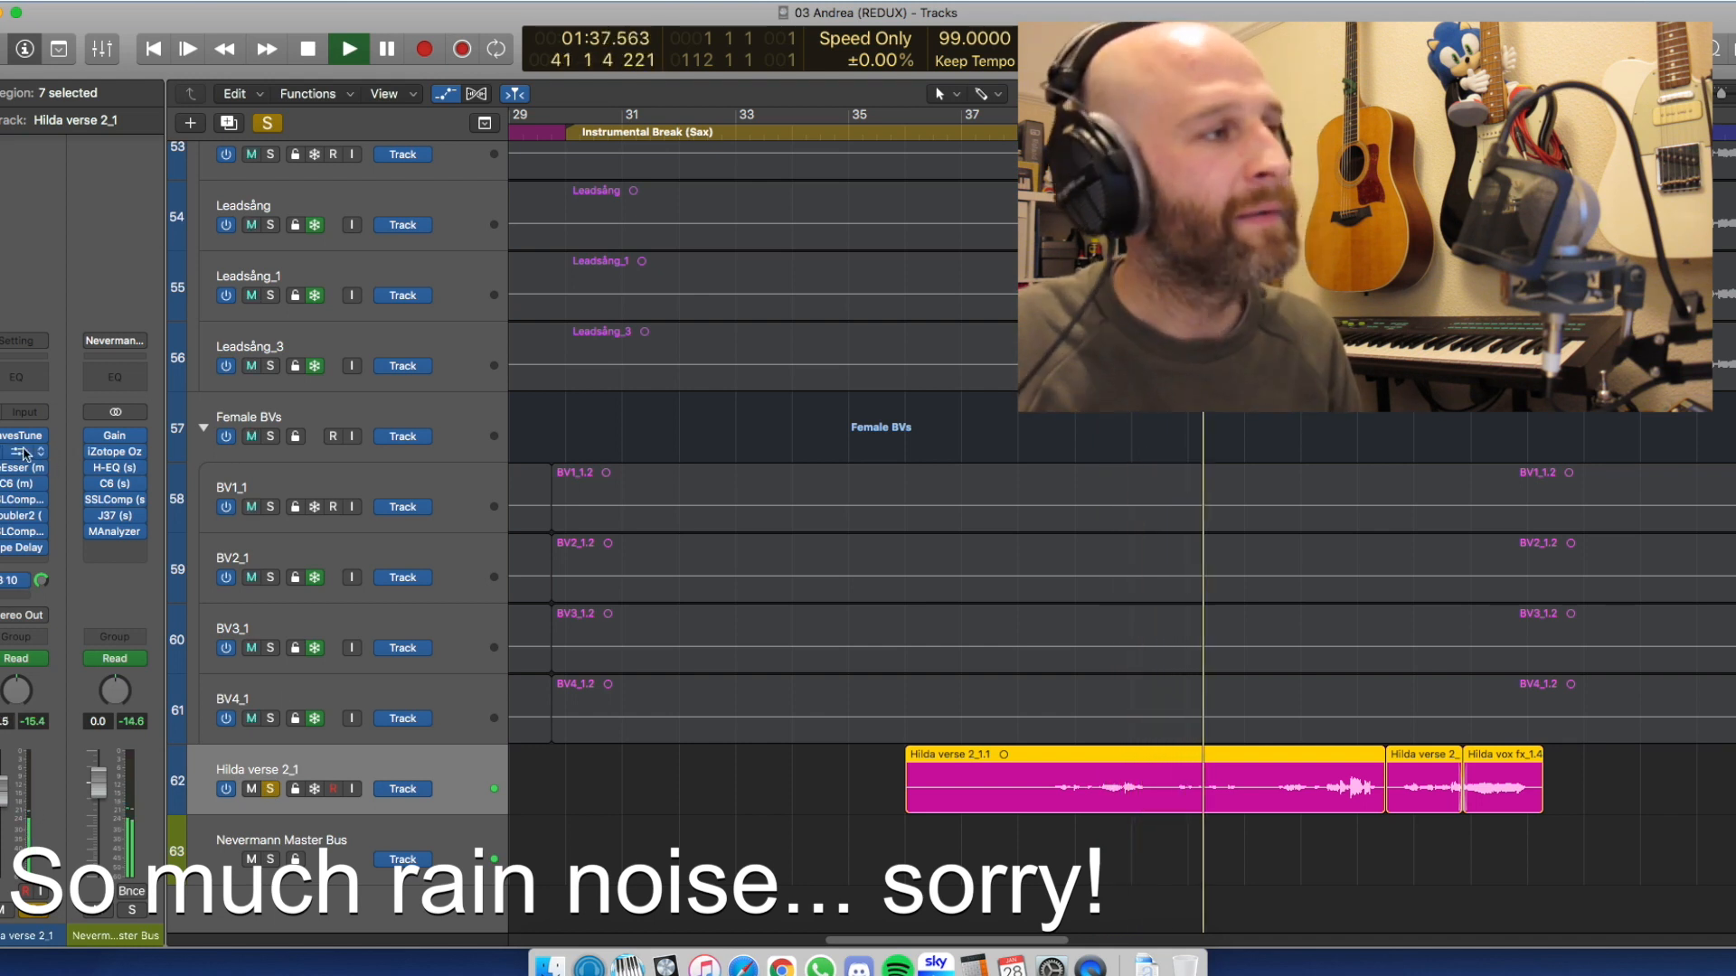
{"action": "key", "text": "space"}
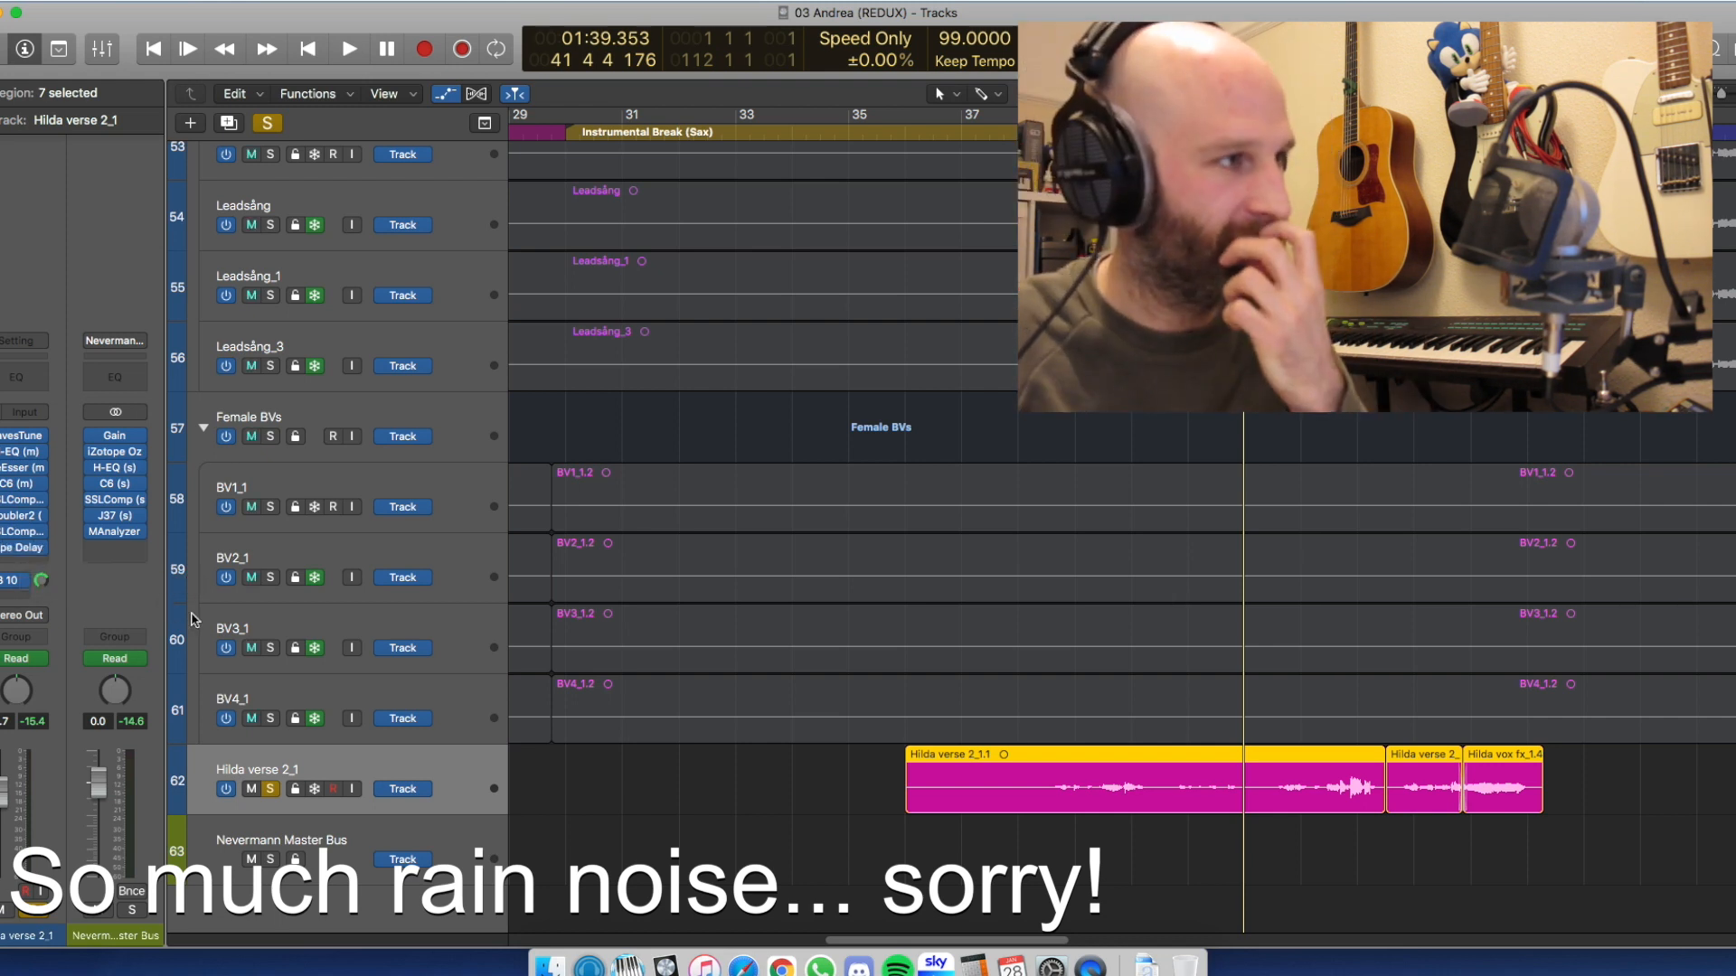
{"action": "key", "text": "space"}
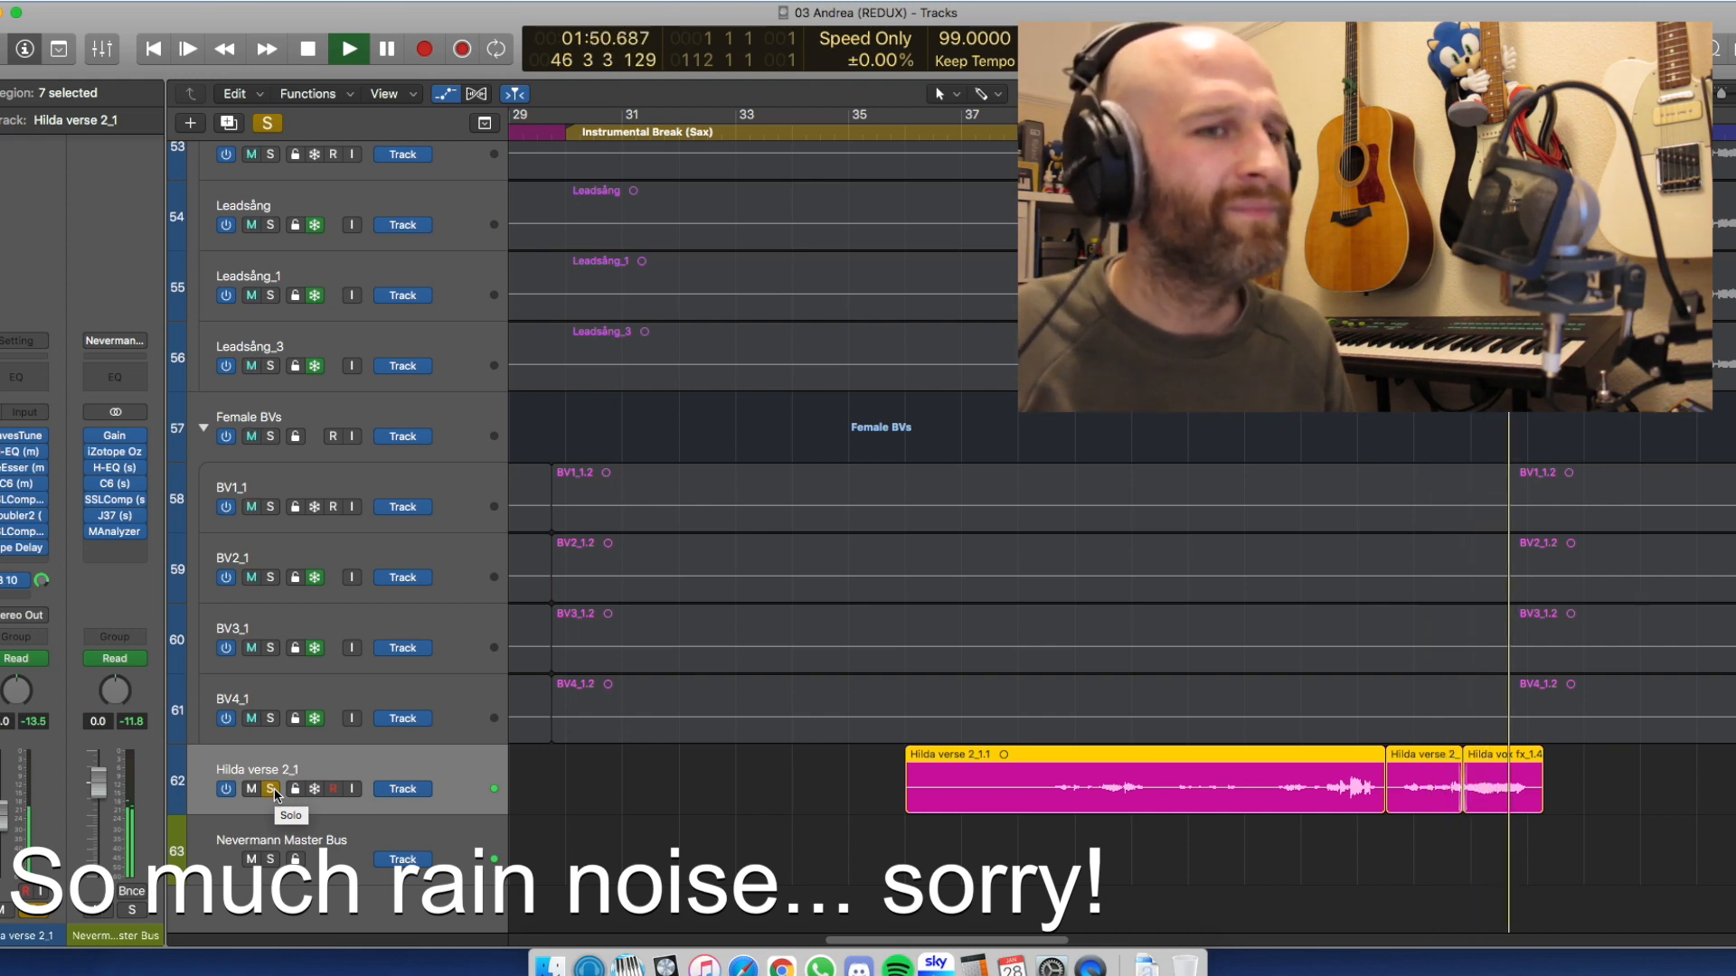
Turn off the verse 2 vocal's solo and view the vocal tracks across the whole arrangement during playback
{"action": "left_click", "coordinate": [271, 789]}
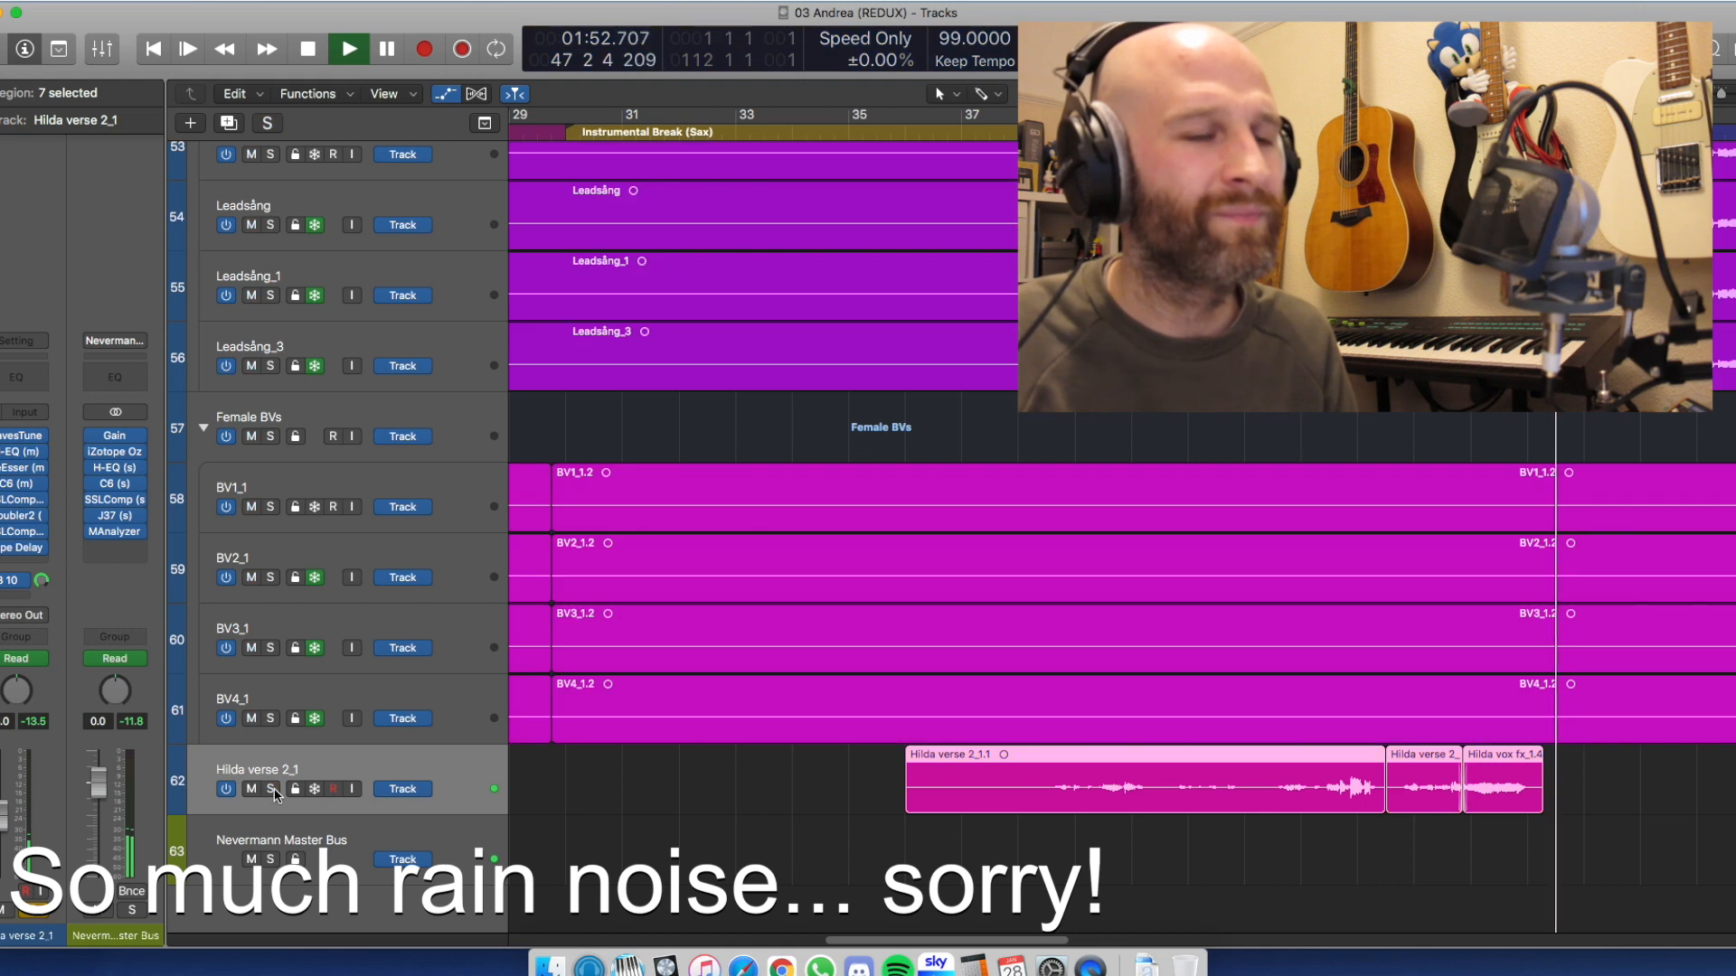
{"action": "scroll", "coordinate": [1649, 586], "scroll_direction": "down", "scroll_amount": 5}
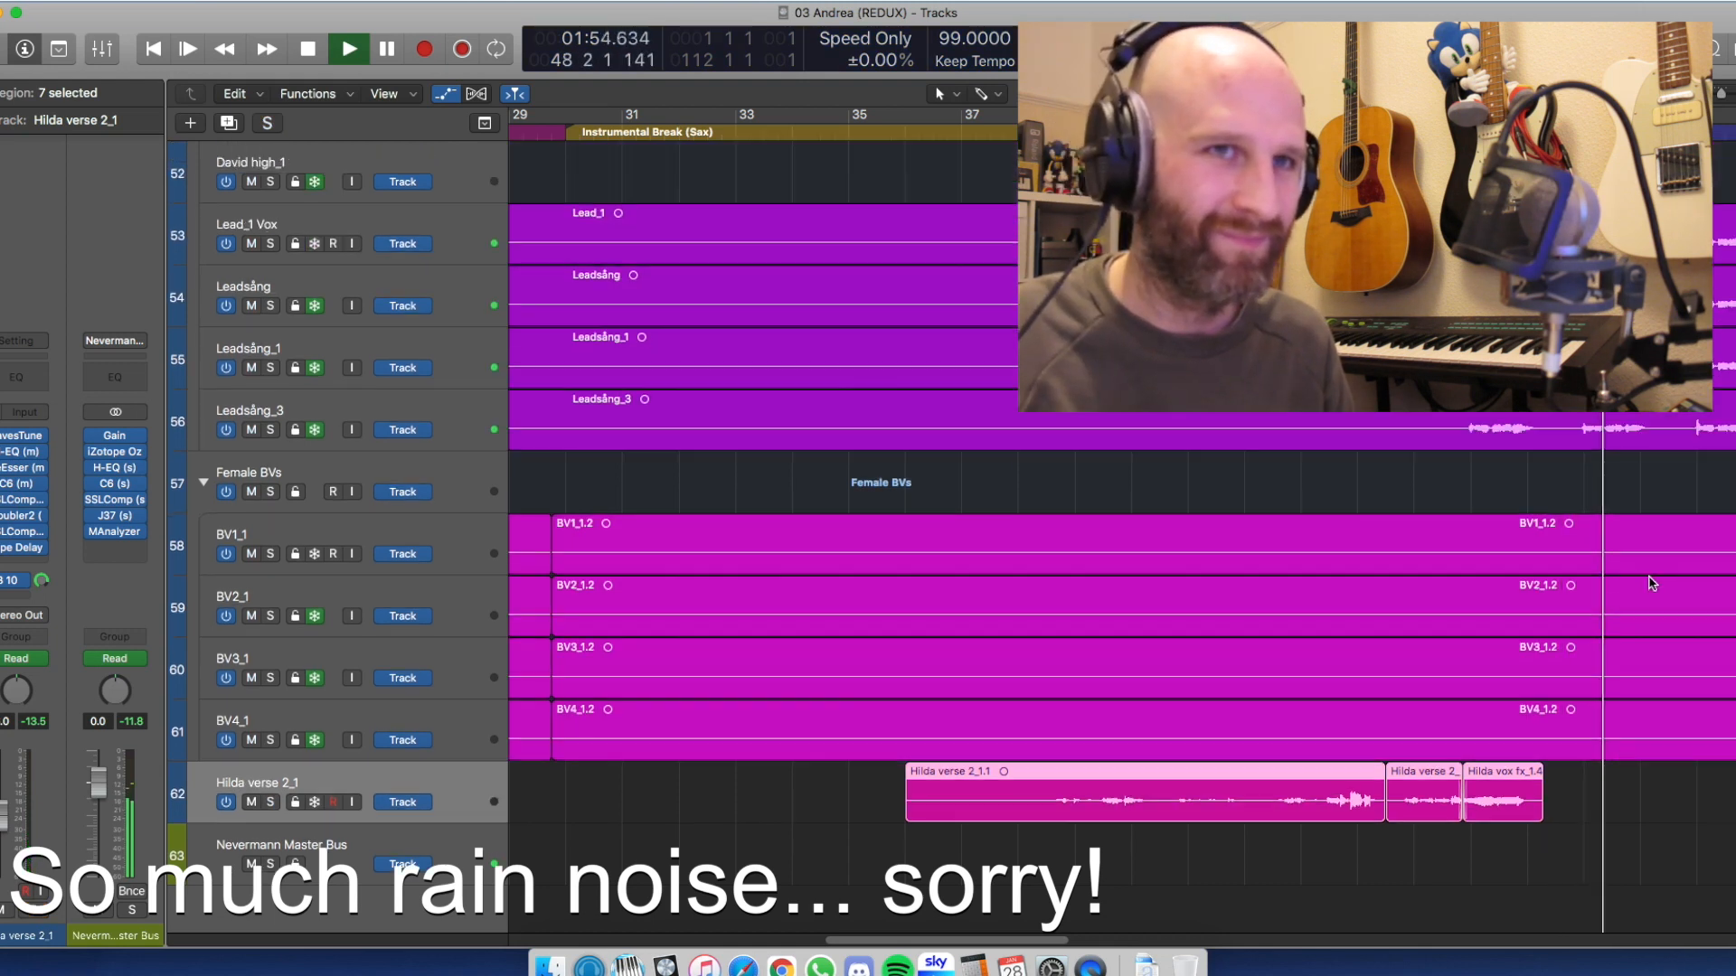
{"action": "scroll", "coordinate": [1596, 594], "scroll_direction": "left", "scroll_amount": 8}
{"action": "scroll", "coordinate": [1538, 614], "scroll_direction": "right", "scroll_amount": 5}
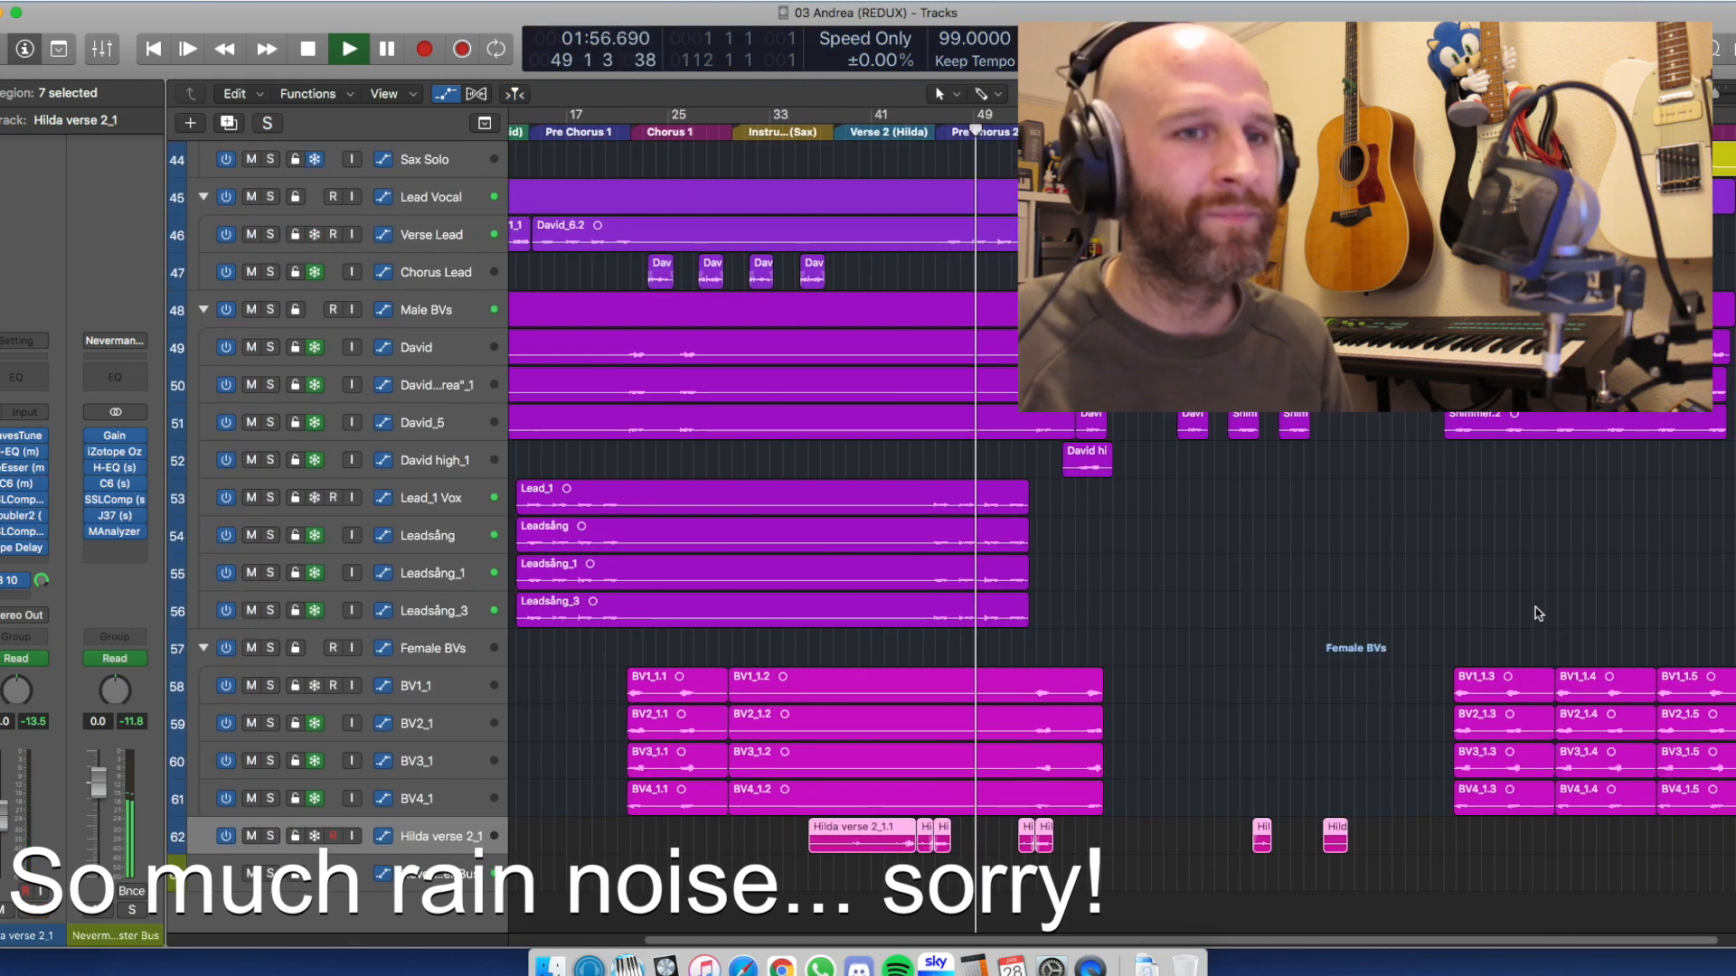